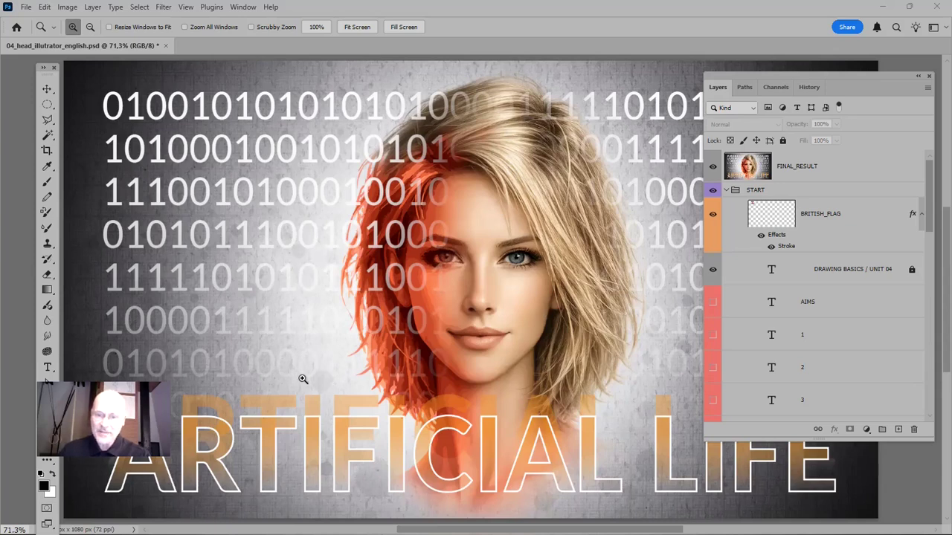
Hide the FINAL_RESULT layer, display the AIMS text layer briefly, and show text layer 1.
left_click_drag(714, 79, 783, 87)
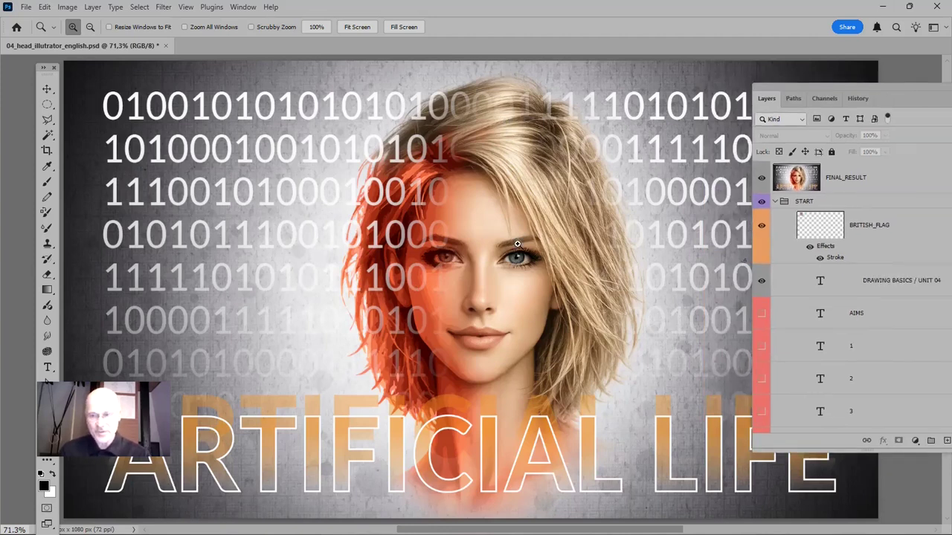
left_click(760, 177)
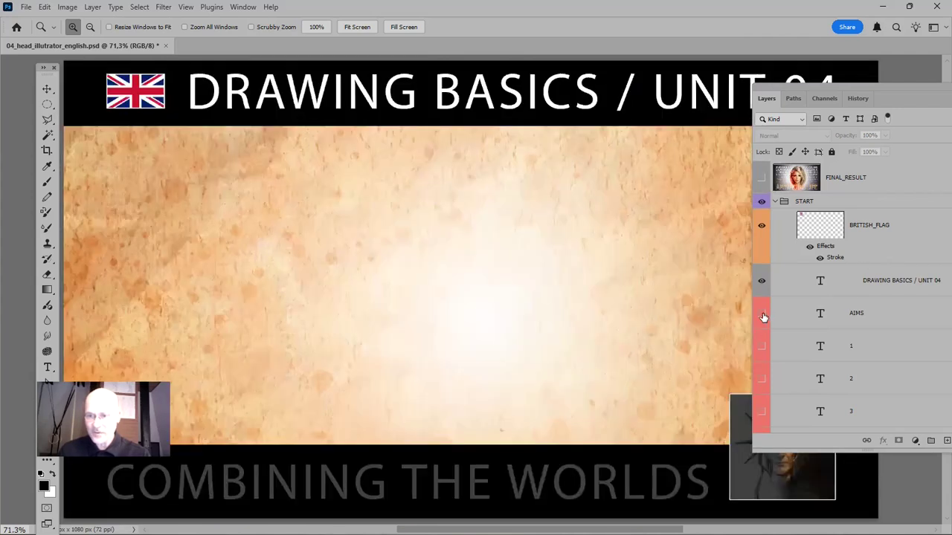
left_click(762, 314)
left_click(762, 314)
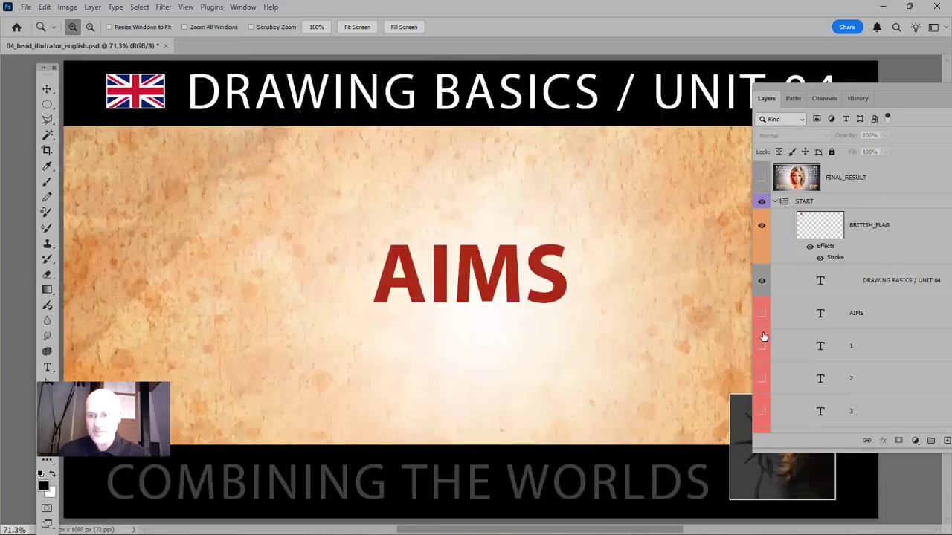
left_click(762, 346)
left_click_drag(777, 85, 816, 82)
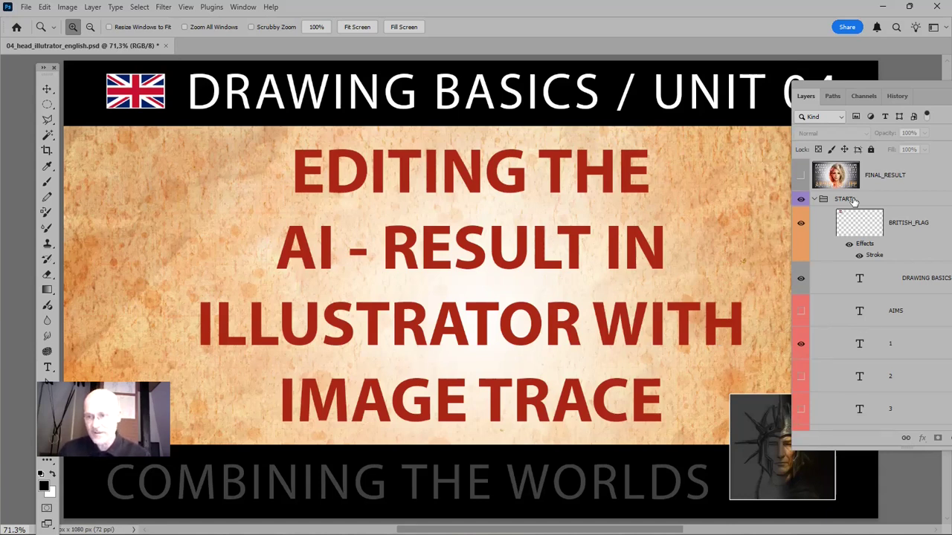
Present text layers 2, 3 and 4 one at a time, hiding each preceding text layer.
left_click(801, 344)
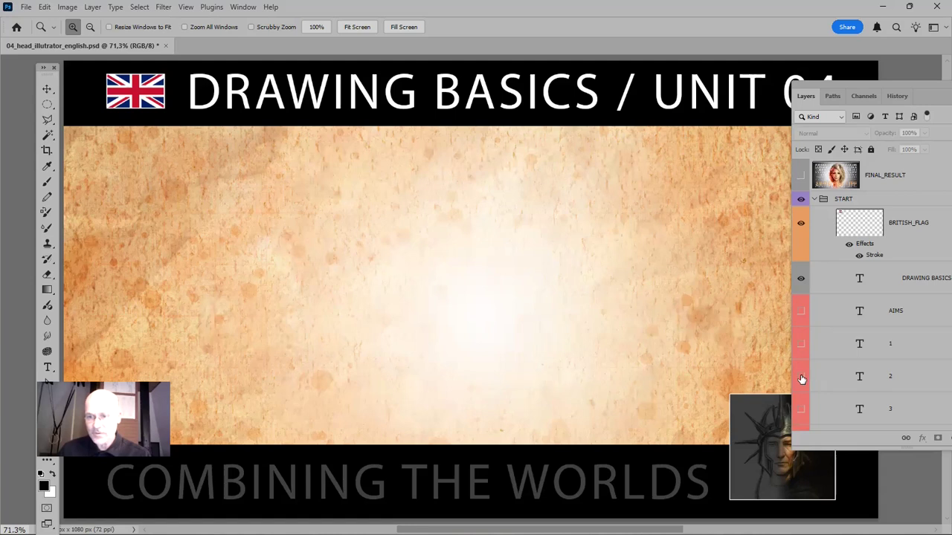
left_click(802, 377)
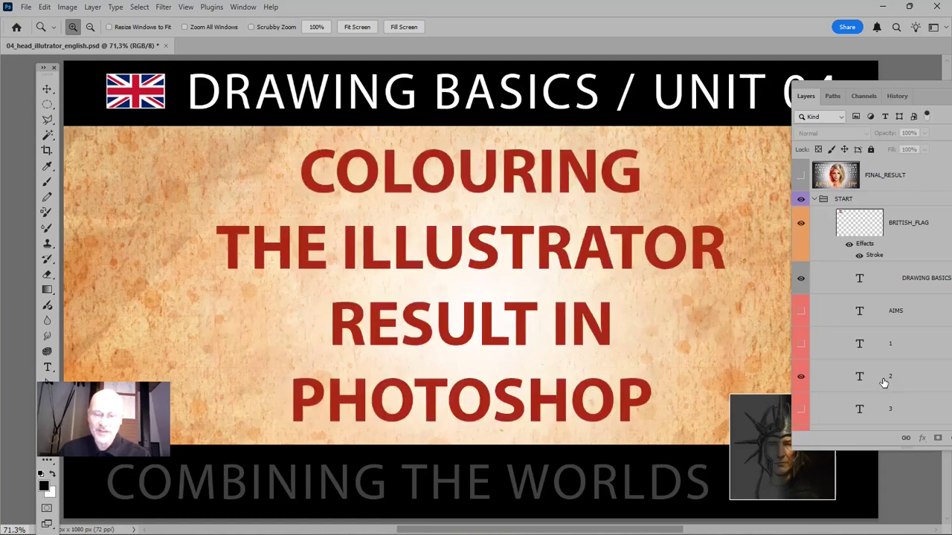
left_click(800, 377)
left_click(801, 417)
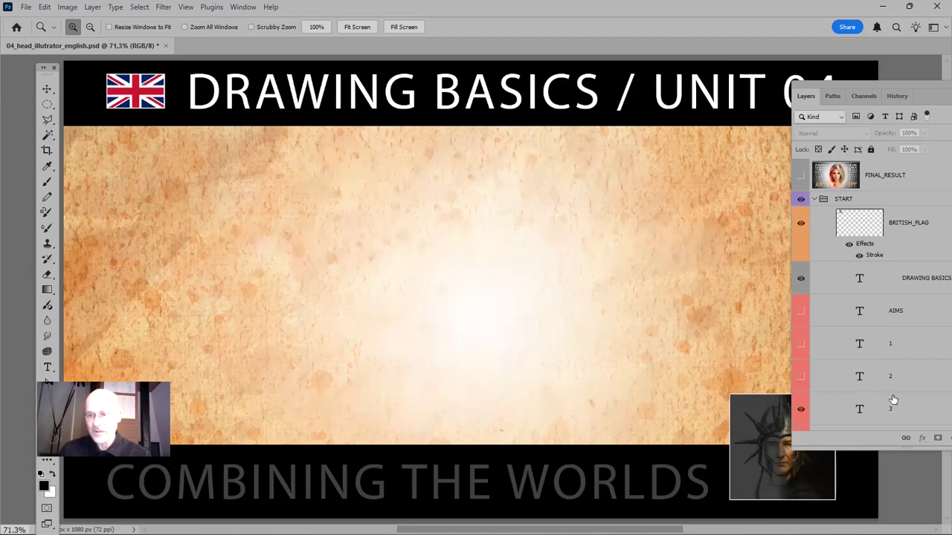
scroll(896, 372, "down", 2)
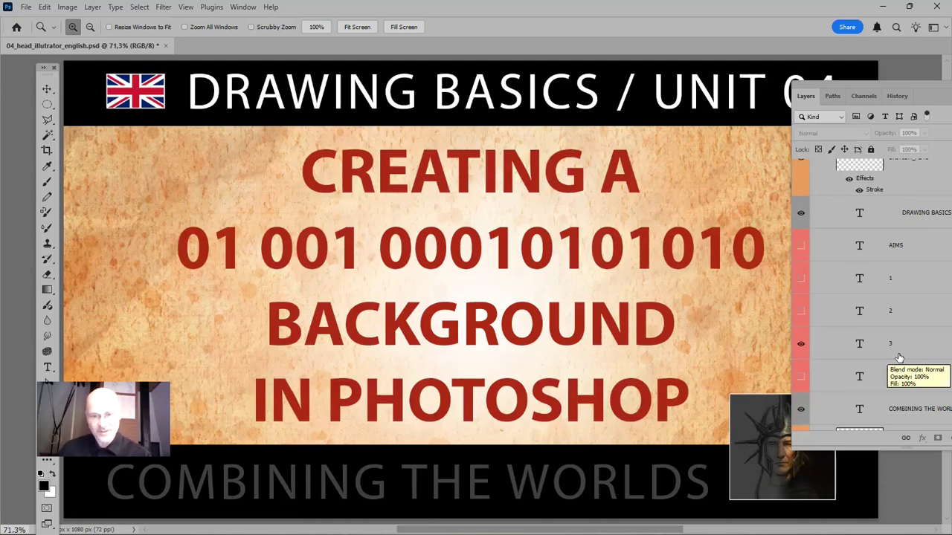
left_click(801, 344)
left_click(802, 377)
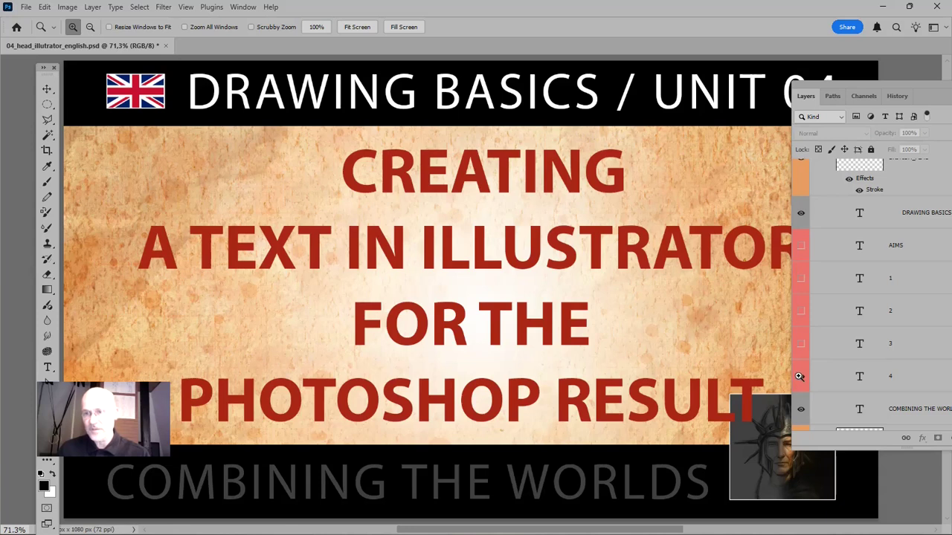
Hide the START group and show the upper AI and DRAWING portrait layers.
scroll(855, 312, "up", 2)
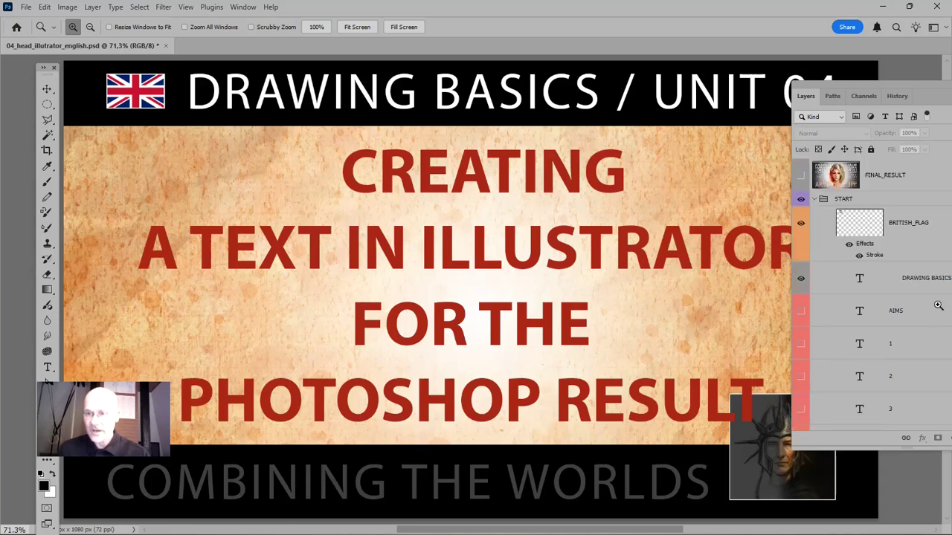
left_click(801, 200)
scroll(885, 298, "down", 8)
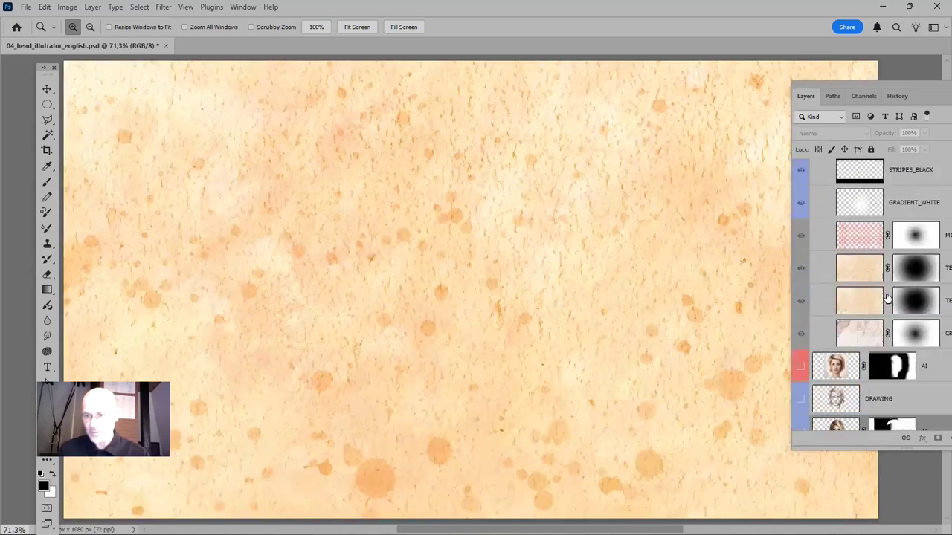
scroll(887, 298, "down", 1)
scroll(887, 298, "down", 2)
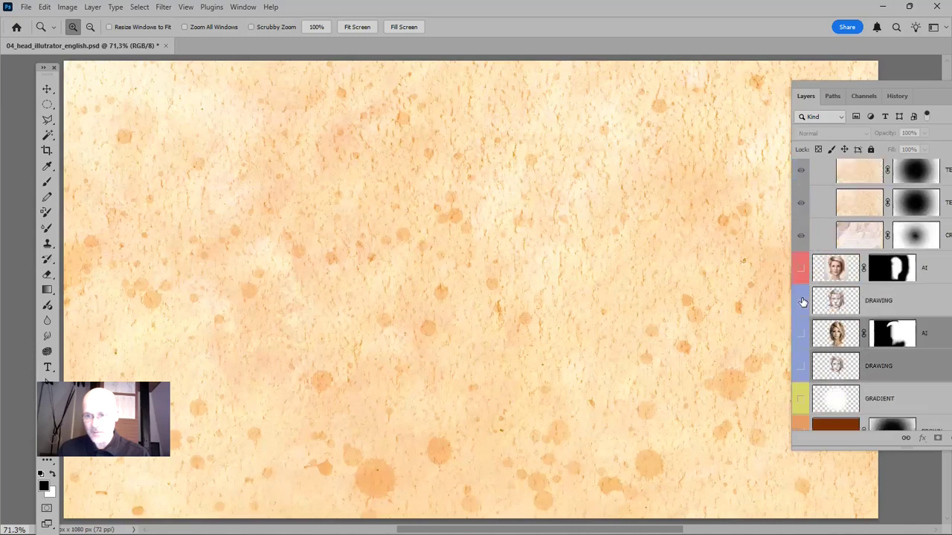
left_click_drag(803, 270, 801, 305)
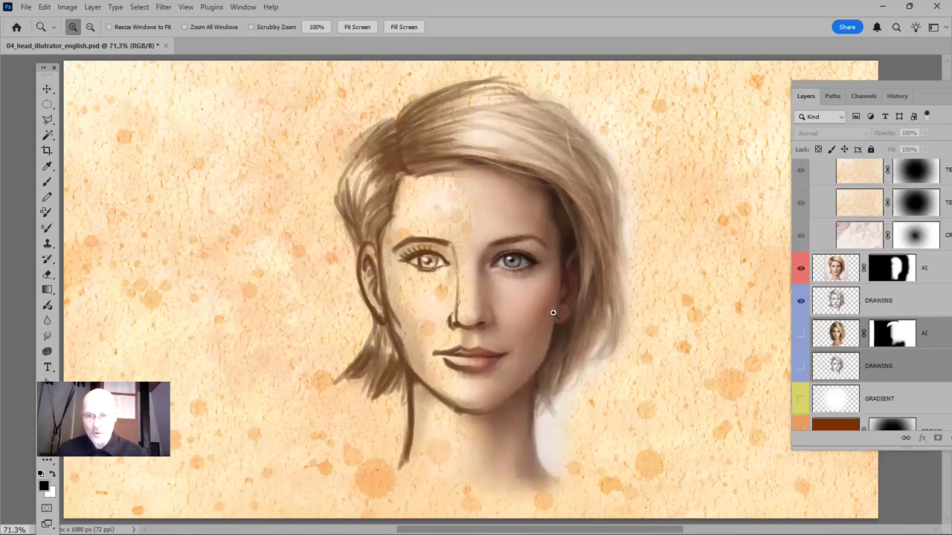
Hide the upper AI and DRAWING layers and show the lower AI and DRAWING pair instead.
left_click(801, 269)
left_click(801, 301)
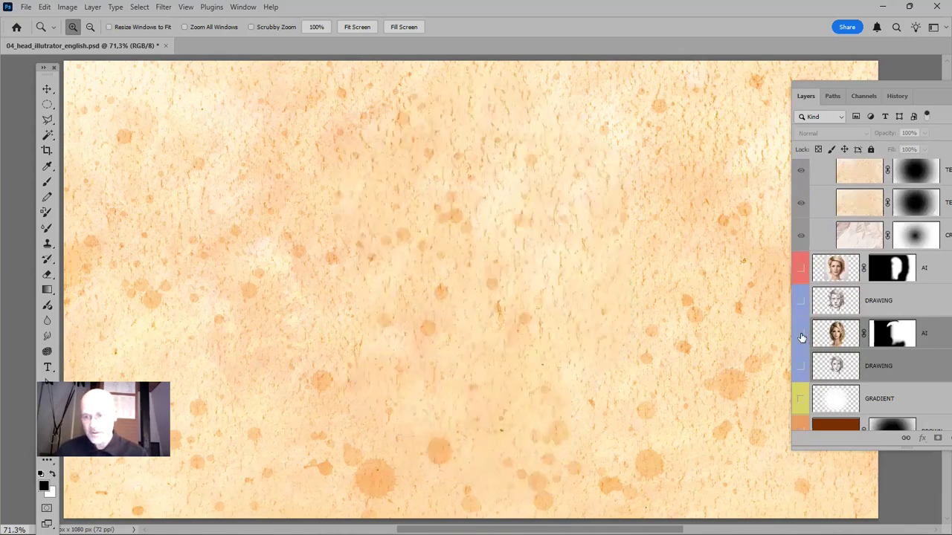
left_click(801, 334)
left_click(800, 372)
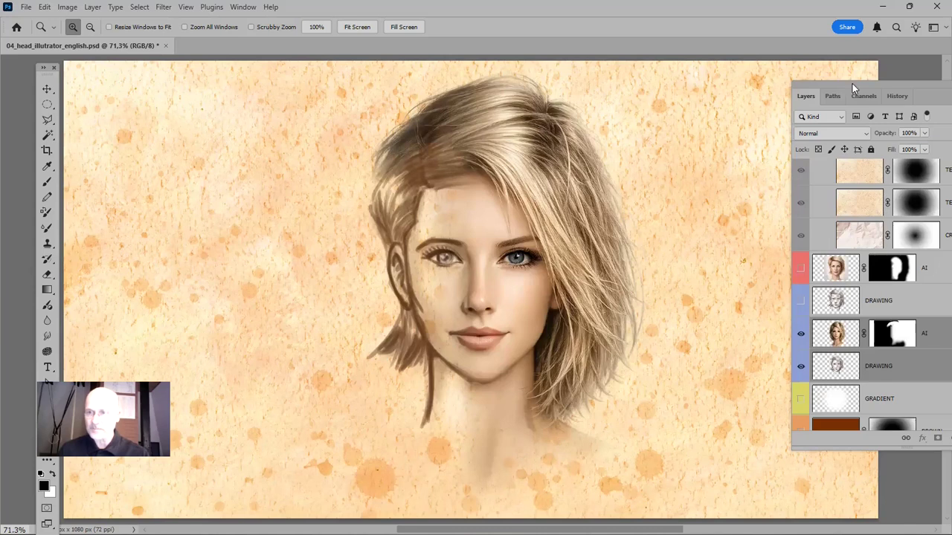
Add the WHITE, BLOBS, MILLIMETER_PAPER, TEXTILE, BROWN and GRADIENT layers to the selected lower AI and DRAWING layers.
left_click_drag(860, 84, 626, 66)
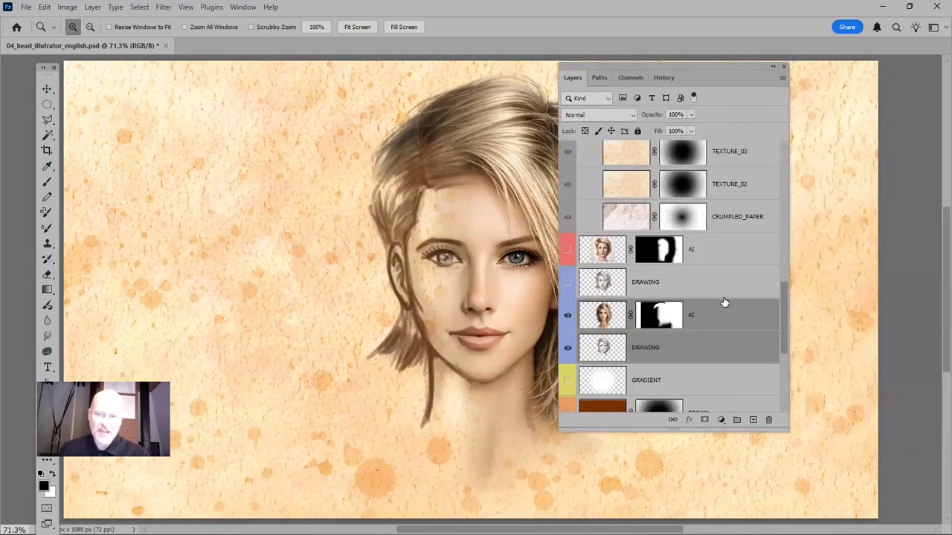
scroll(710, 315, "down", 3)
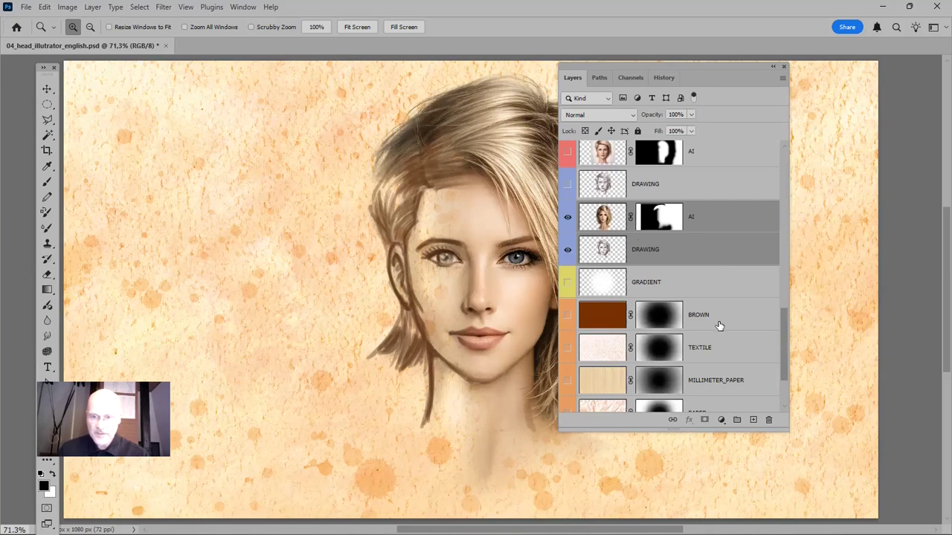
scroll(724, 287, "down", 3)
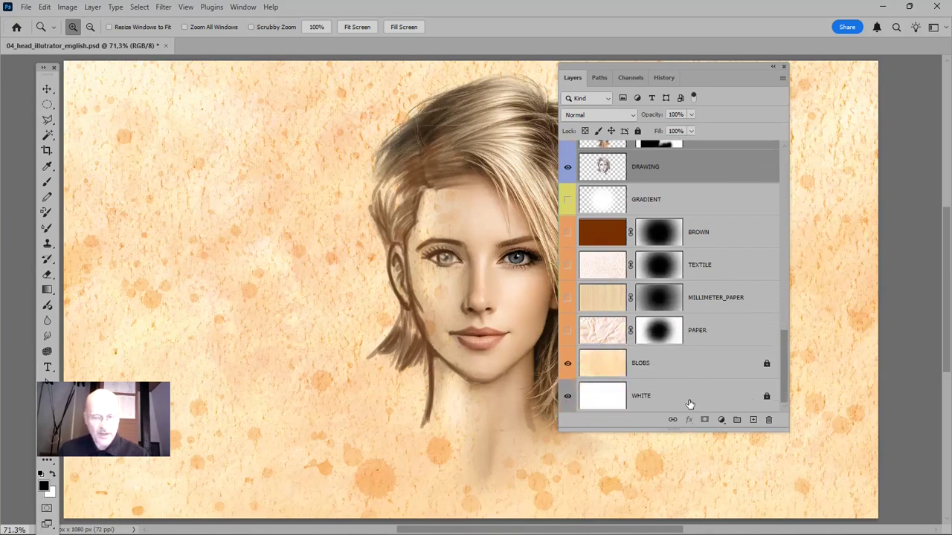
scroll(730, 328, "up", 3)
scroll(686, 330, "down", 2)
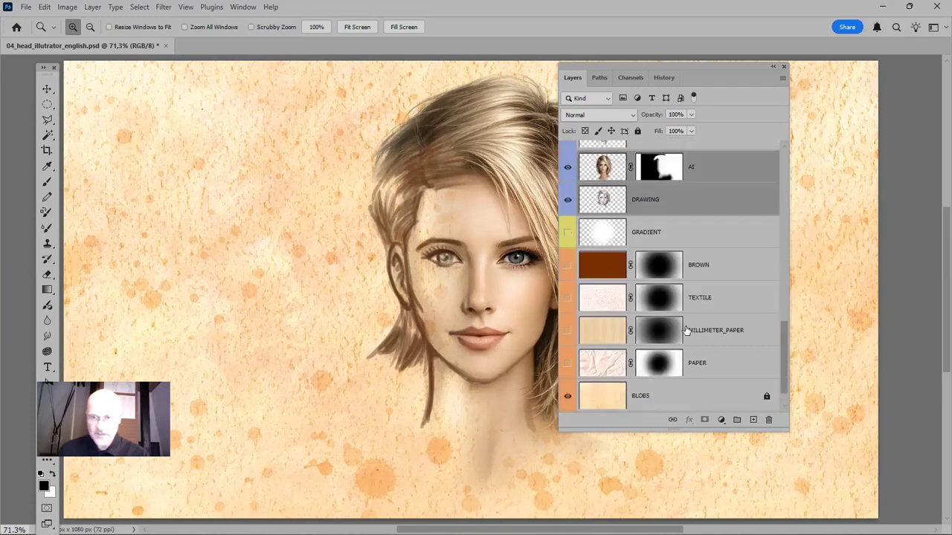
scroll(686, 330, "down", 1)
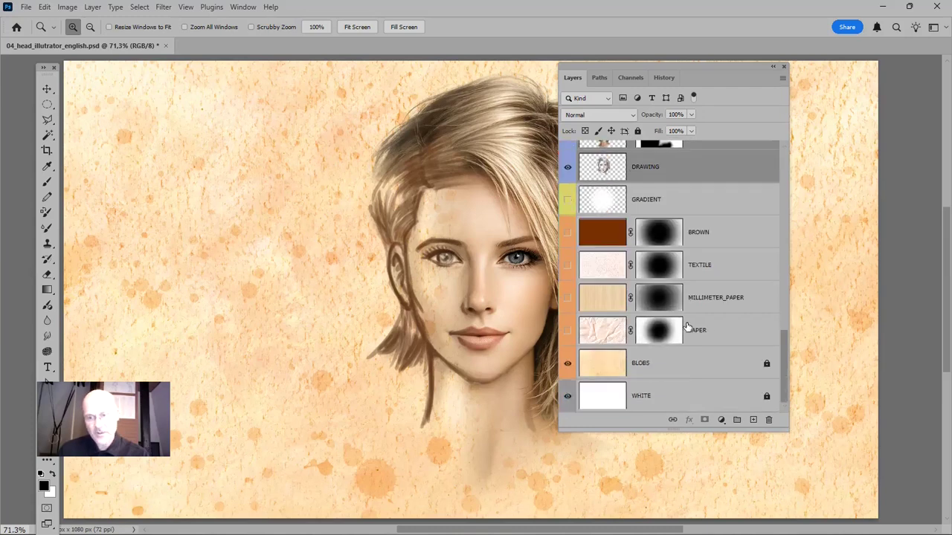
left_click(658, 399, "ctrl")
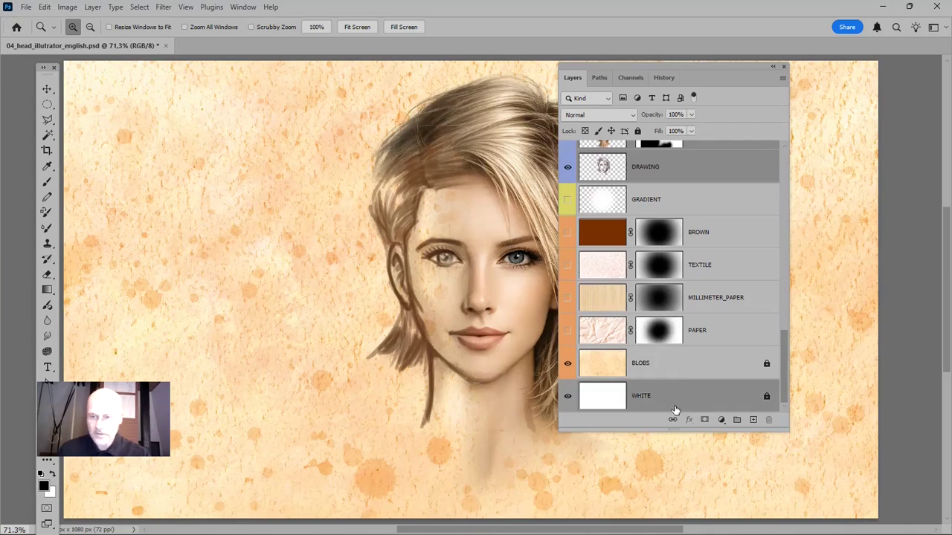
left_click(662, 369, "ctrl")
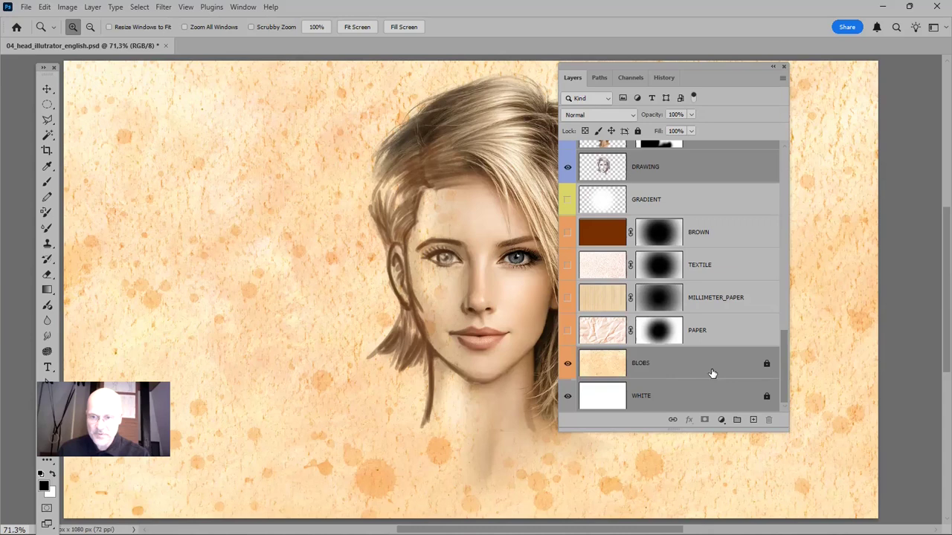
left_click(716, 300, "ctrl")
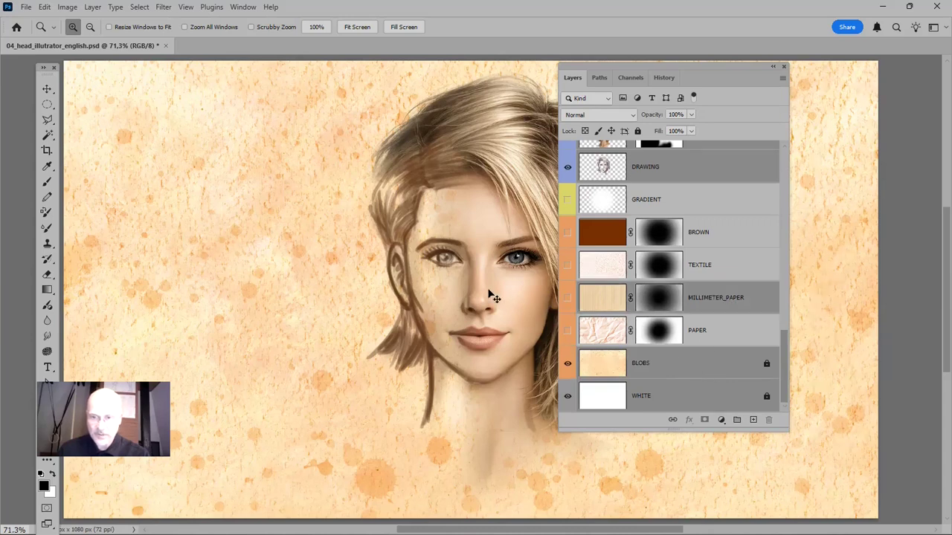
left_click(717, 271, "ctrl")
left_click(715, 237, "ctrl")
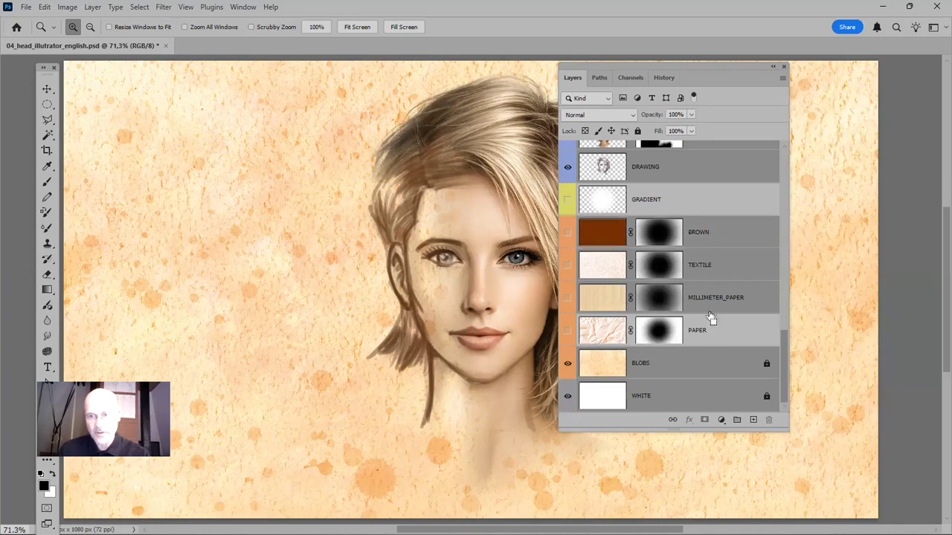
left_click(692, 206, "ctrl")
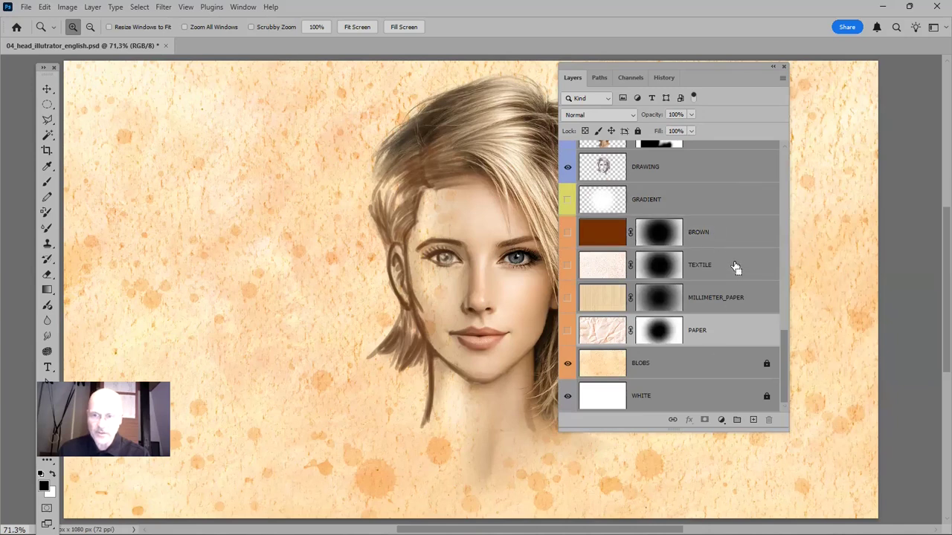
Duplicate the selected layers into a new document.
scroll(733, 283, "up", 3)
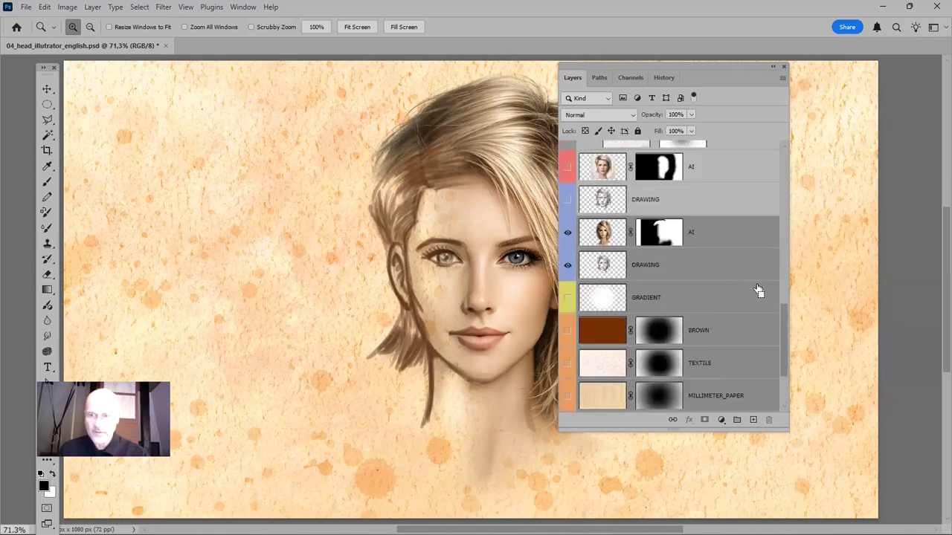
right_click(721, 237)
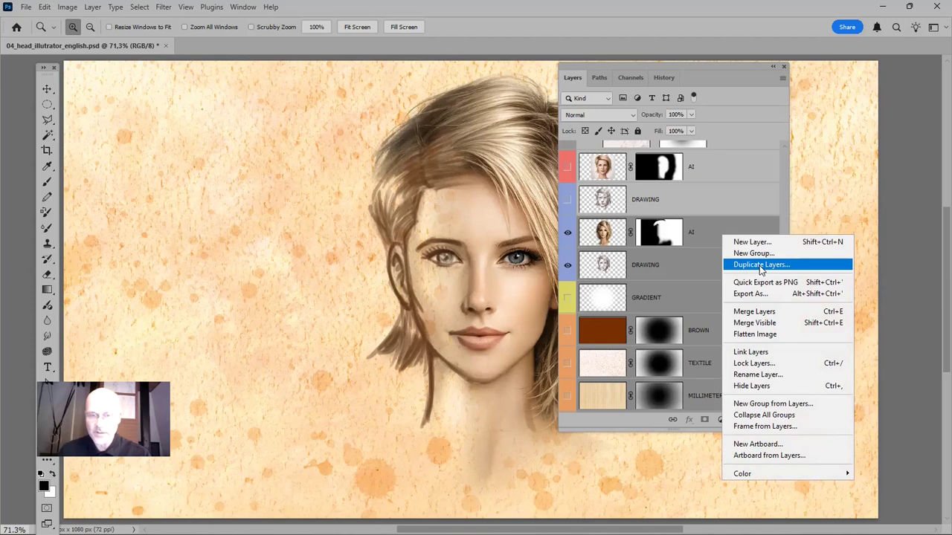
left_click(761, 265)
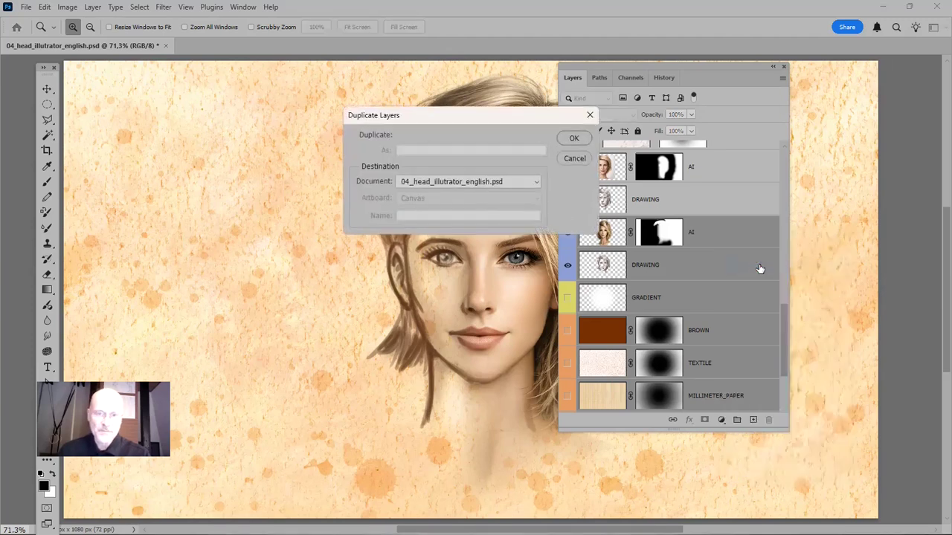
left_click(536, 180)
left_click(435, 202)
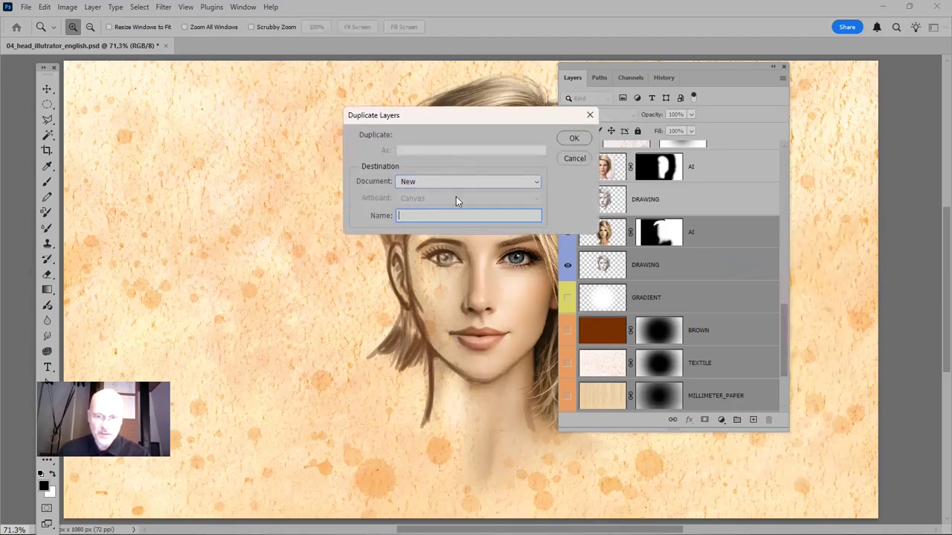
left_click(574, 140)
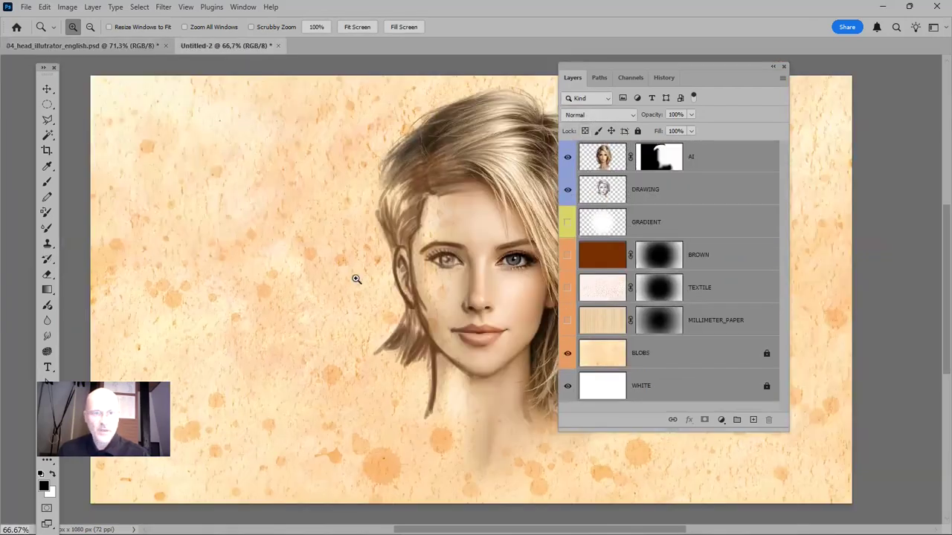
Return to 04_head_illutrator_english.psd and close it, saving its changes.
left_click(91, 46)
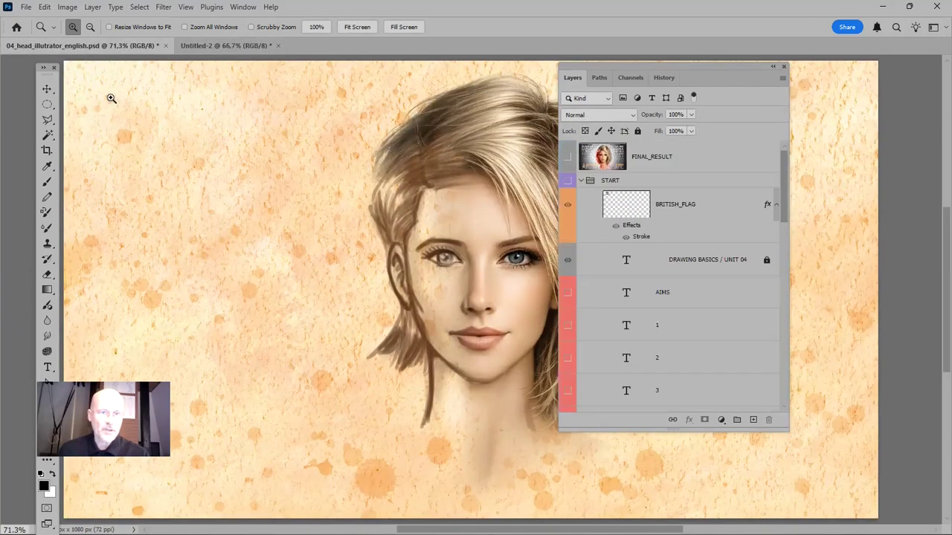
left_click(167, 45)
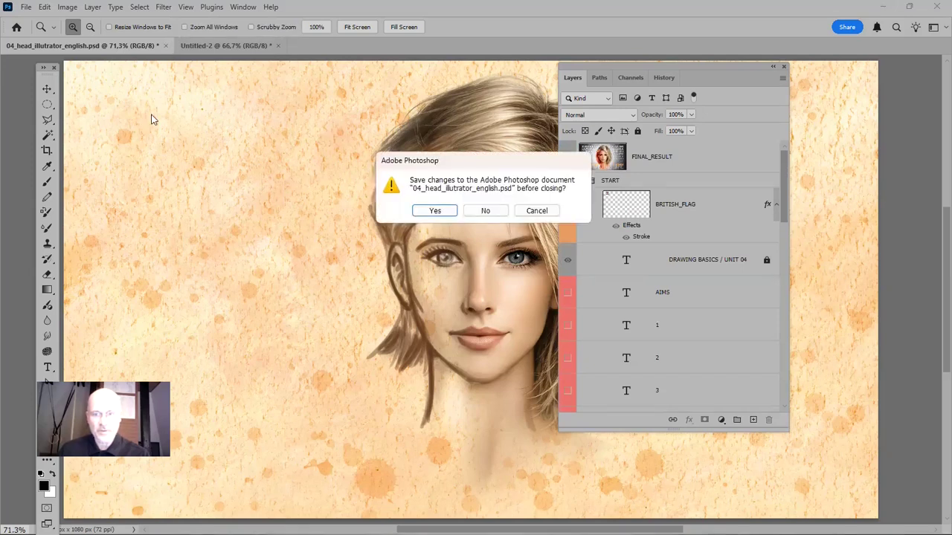
left_click(430, 211)
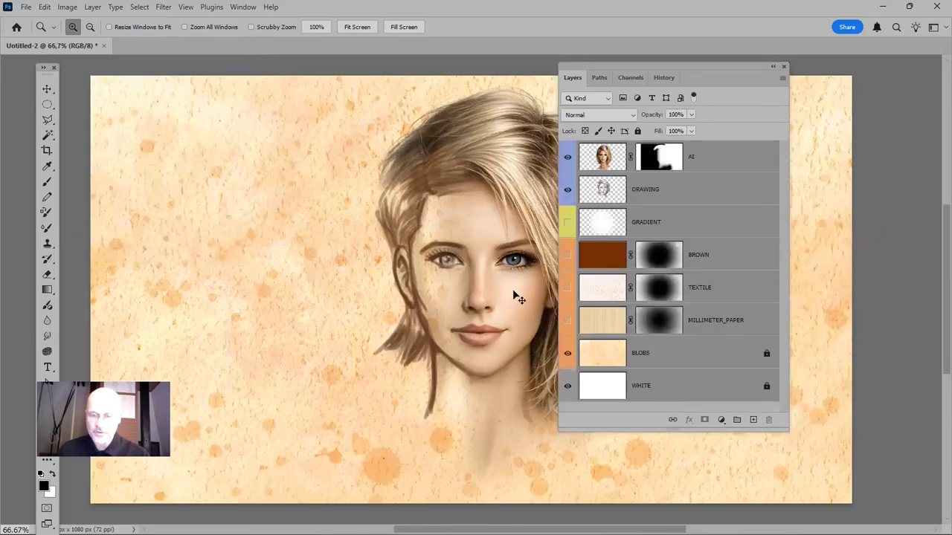
Save the new document as 04_IMAGE in Photoshop format with Maximize Compatibility, replacing the existing file.
key("ctrl+shift+s")
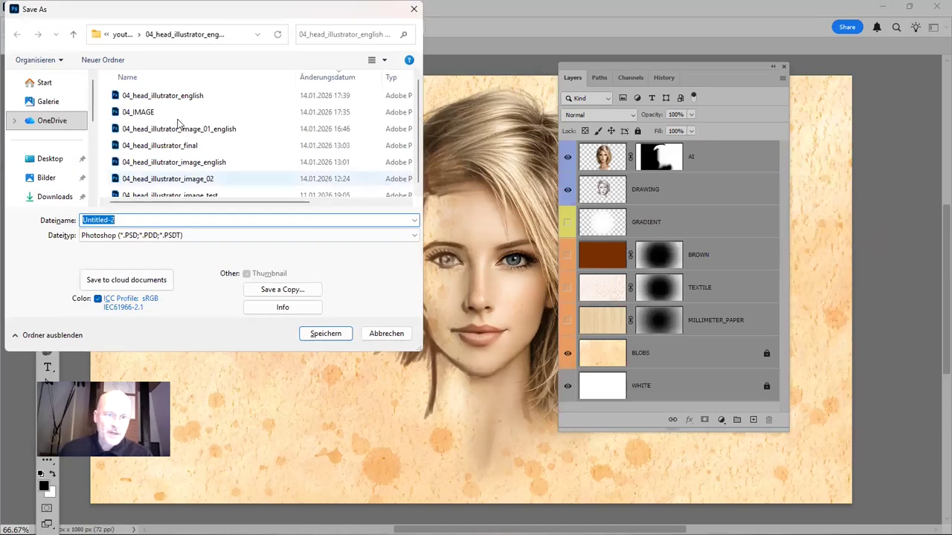
left_click(164, 113)
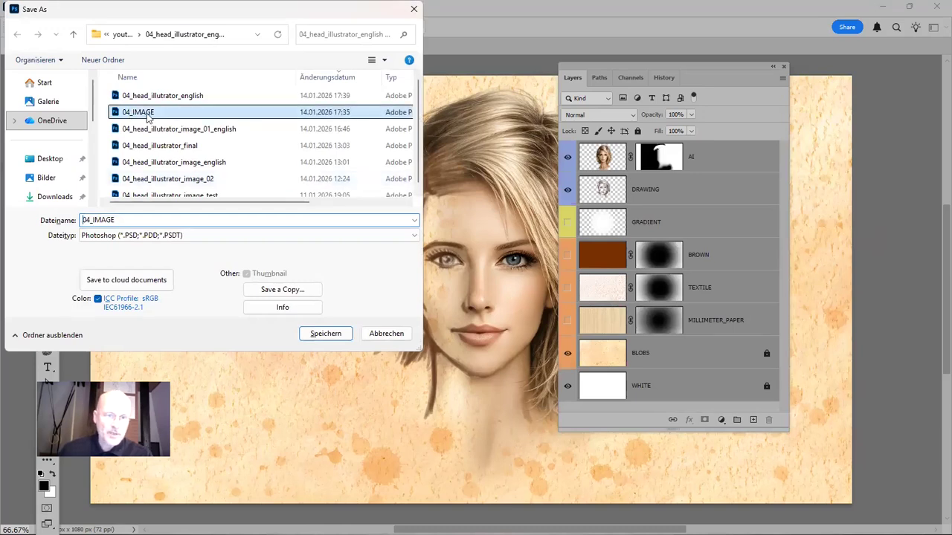
left_click(327, 334)
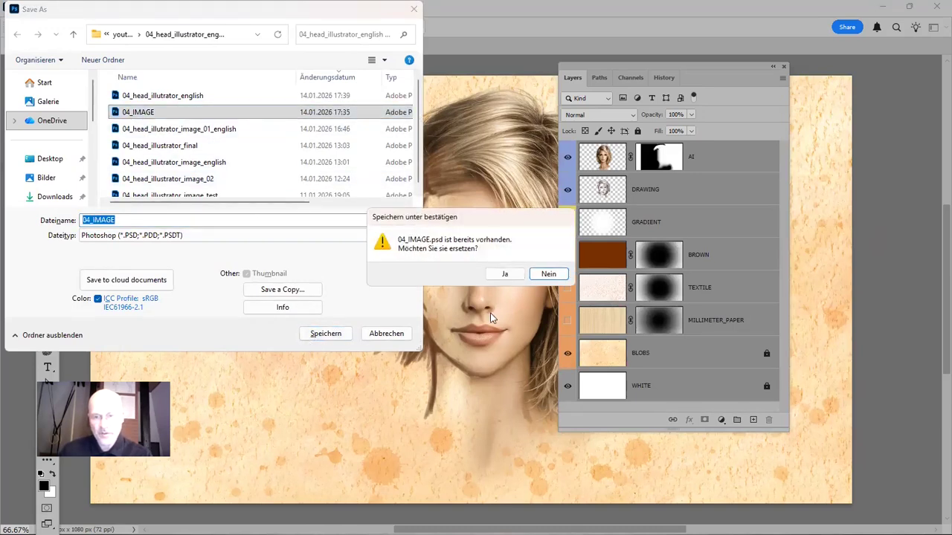
left_click(502, 275)
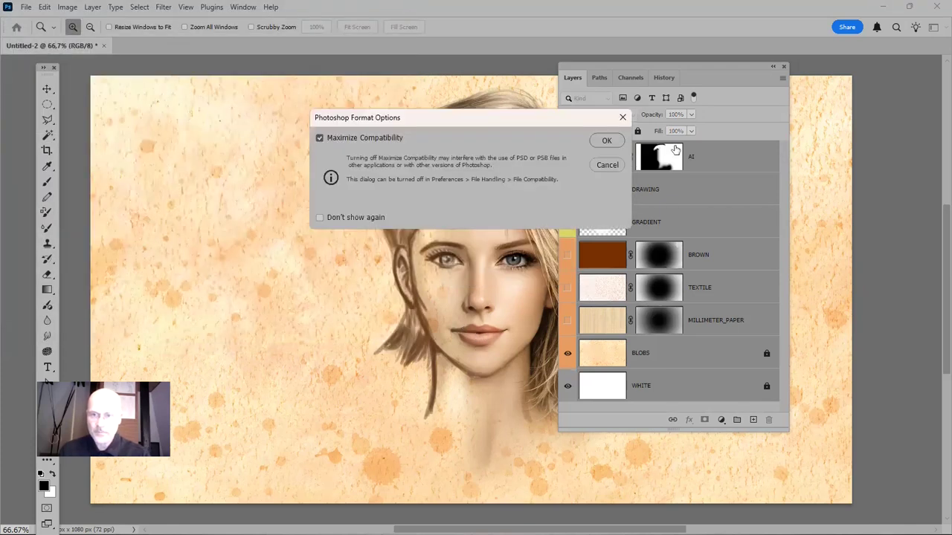
left_click(607, 141)
Duplicate only the AI layer into a new document as AI and delete the copy's layer mask.
left_click_drag(640, 67, 769, 67)
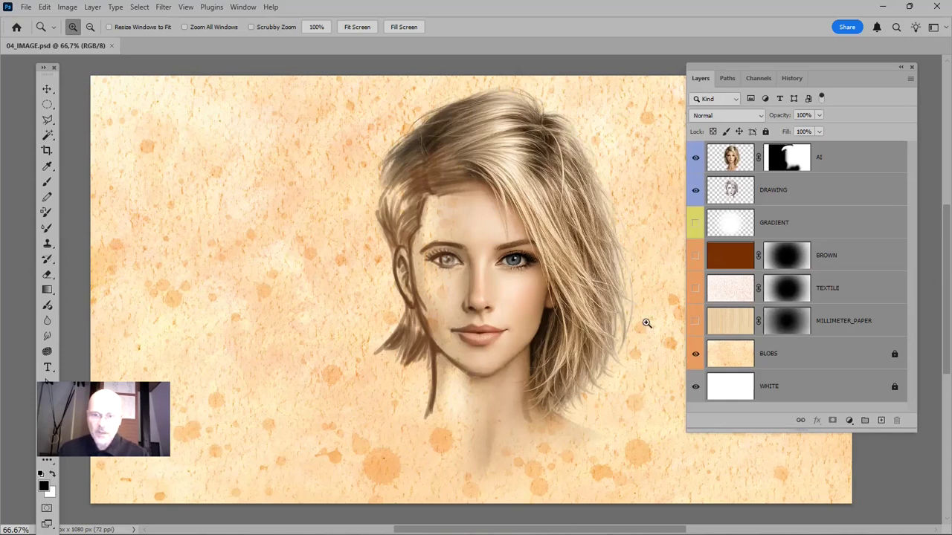
left_click(838, 160)
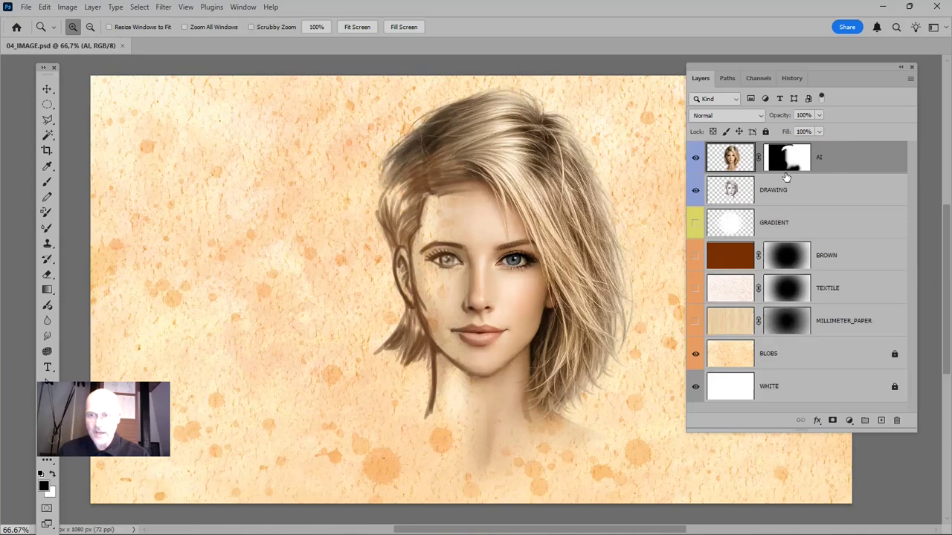
right_click(838, 160)
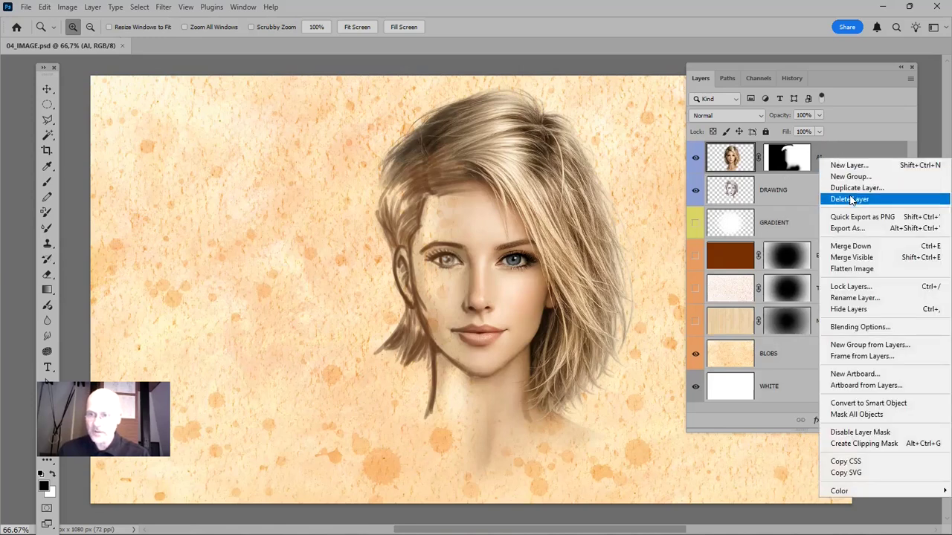
left_click(857, 188)
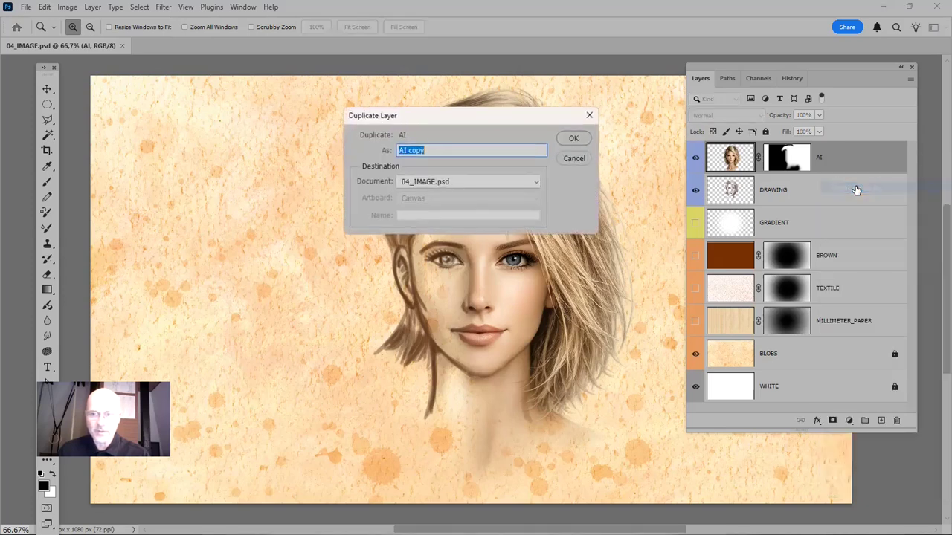
left_click(480, 191)
left_click(464, 207)
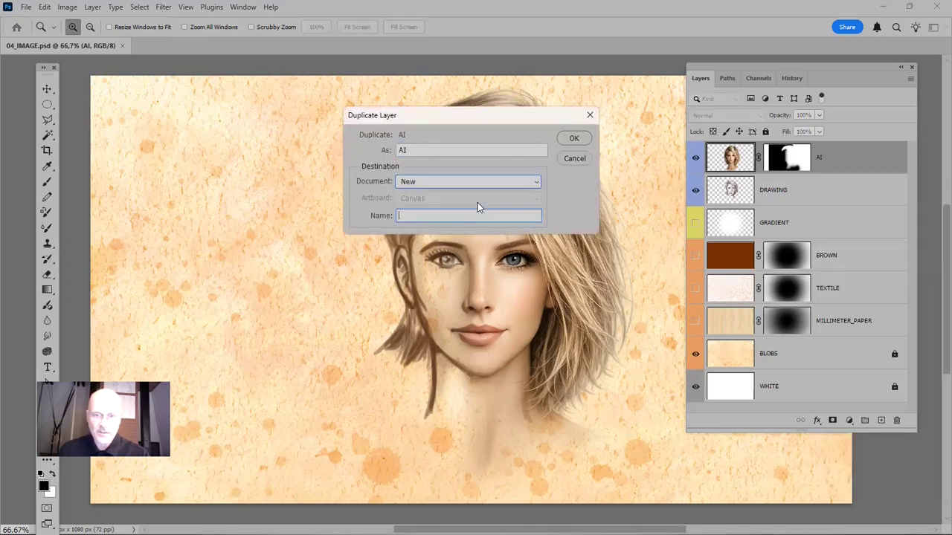
left_click(574, 138)
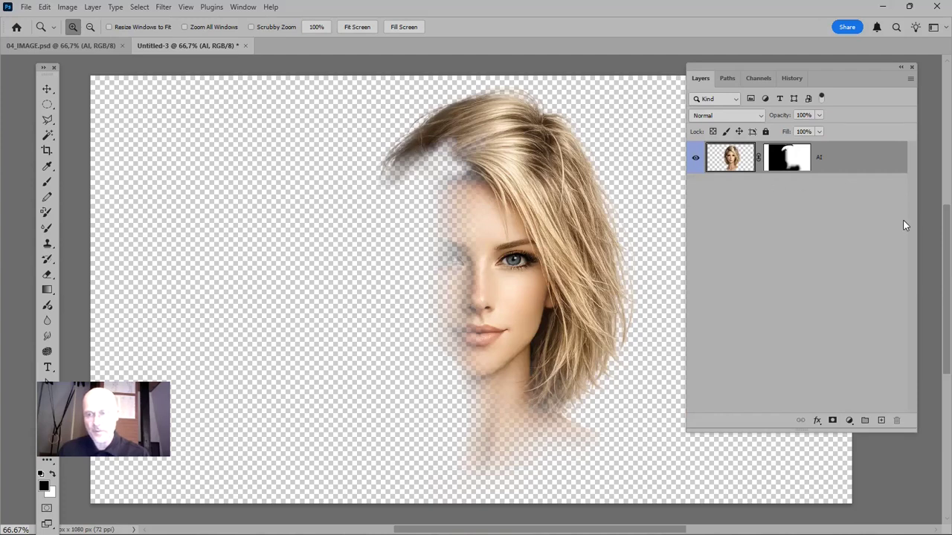
right_click(786, 158)
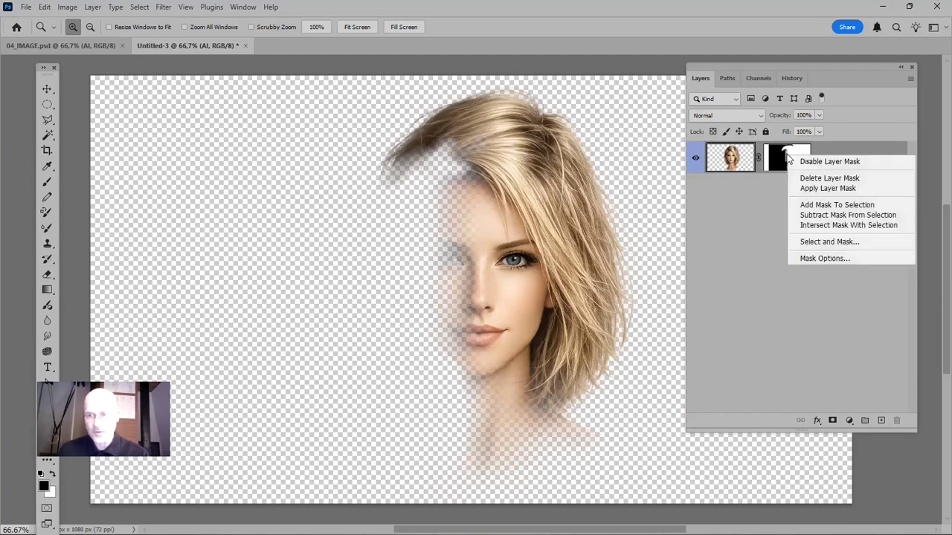
left_click(828, 178)
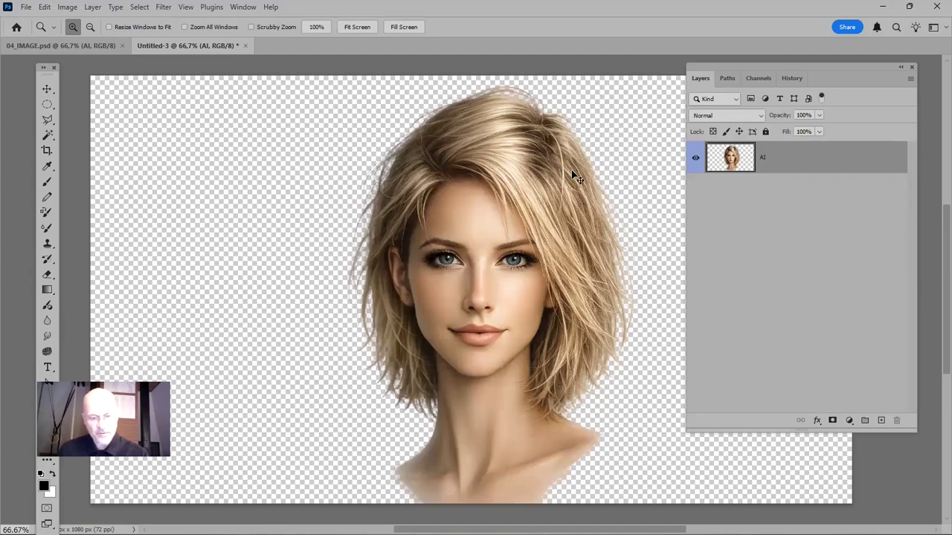
Save the single-layer portrait document as 04_IMAGE_AI in Photoshop format with Maximize Compatibility.
key("ctrl+shift+s")
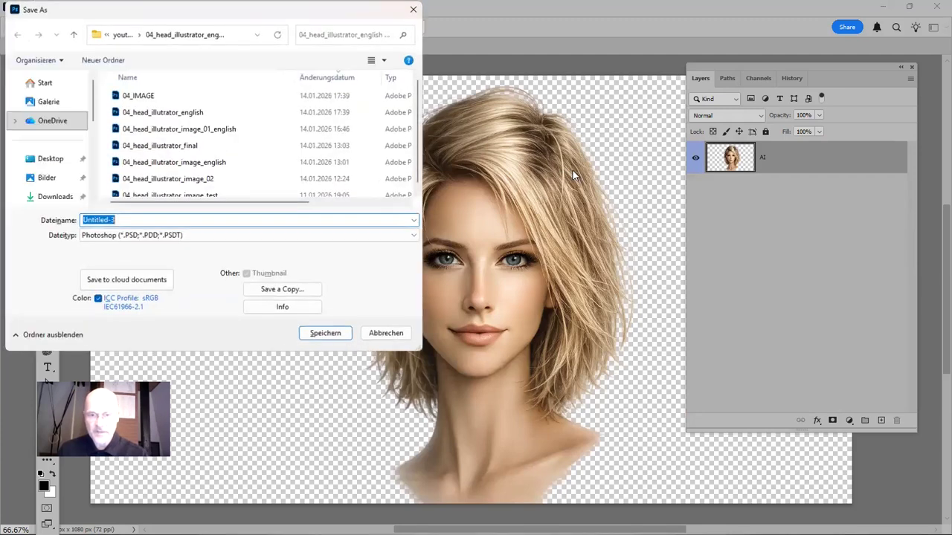
left_click(138, 95)
left_click(122, 220)
left_click(132, 219)
type("_AI")
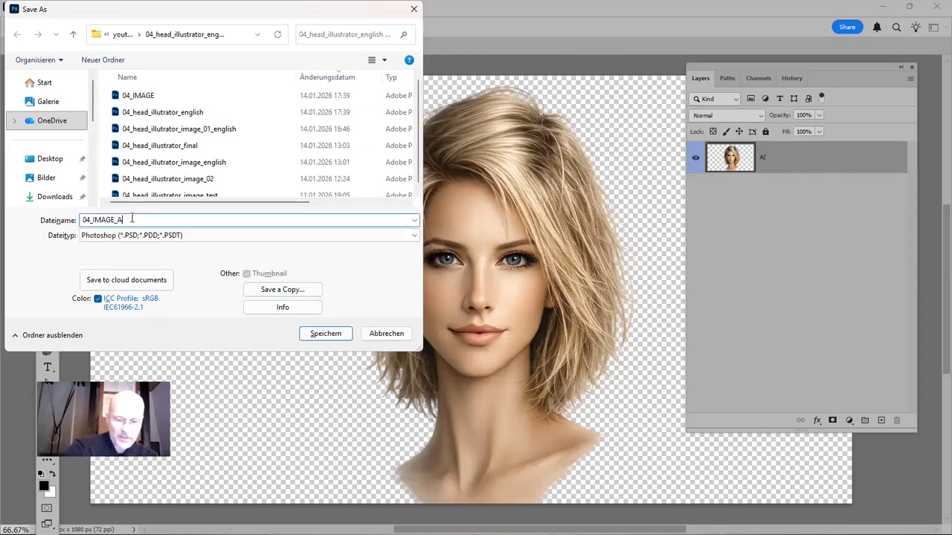
left_click(325, 333)
left_click(607, 142)
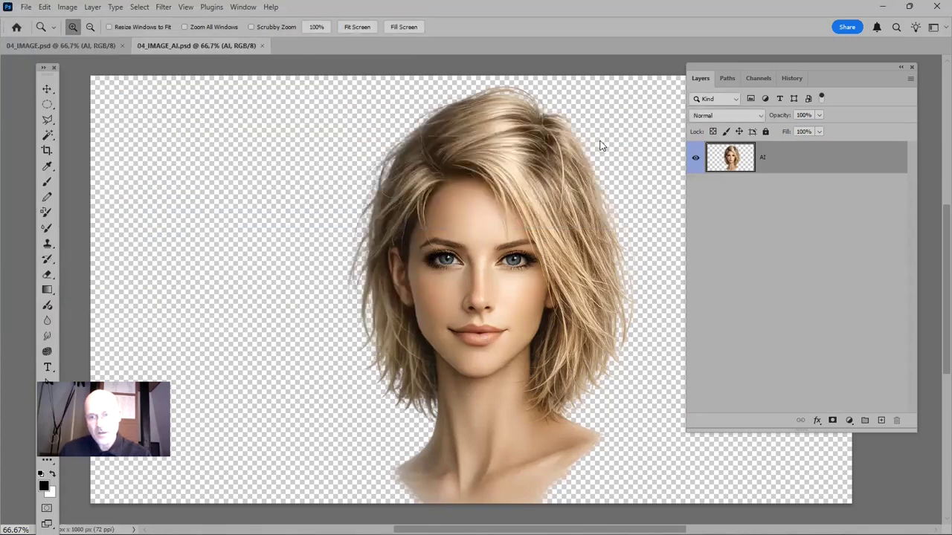
Switch to Illustrator and create a new custom 1920 x 1080 px RGB document with one artboard.
left_click(884, 8)
mouse_move(476, 534)
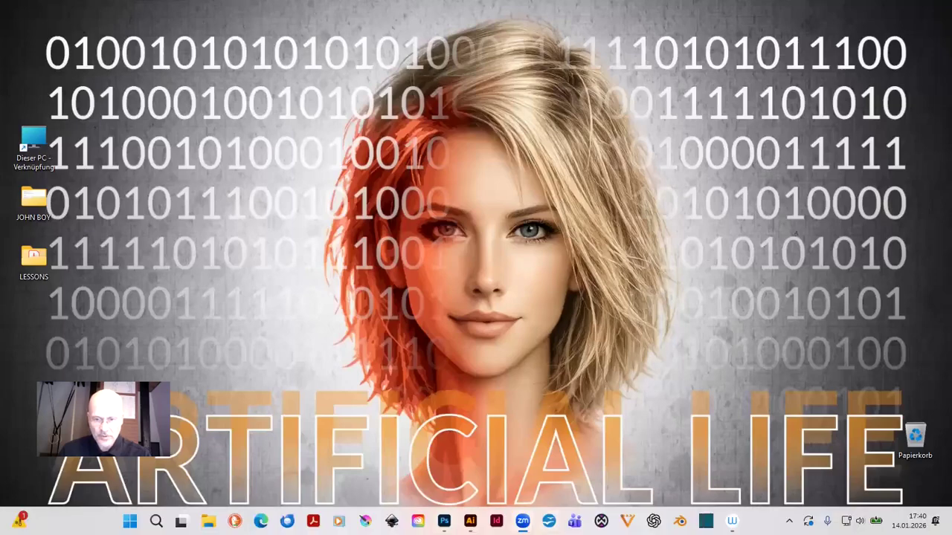
left_click(470, 520)
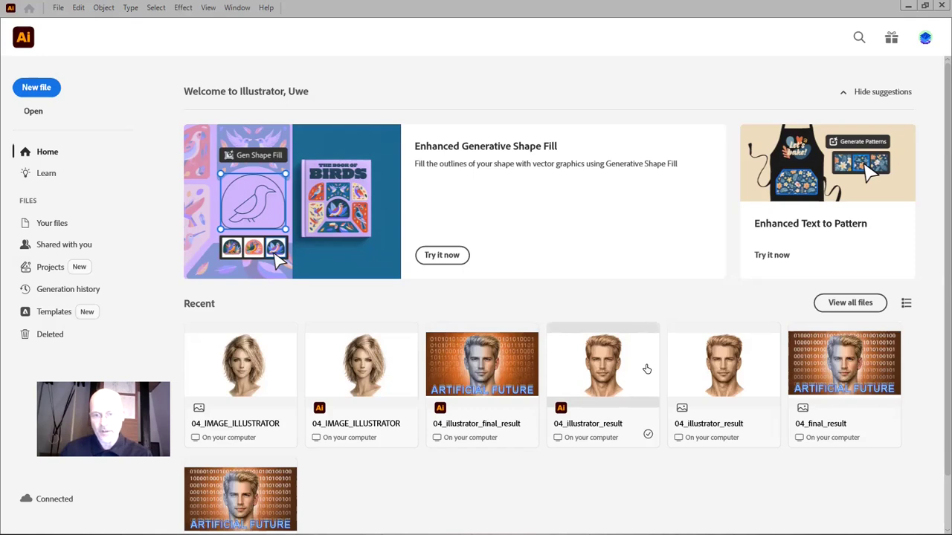
key("ctrl+n")
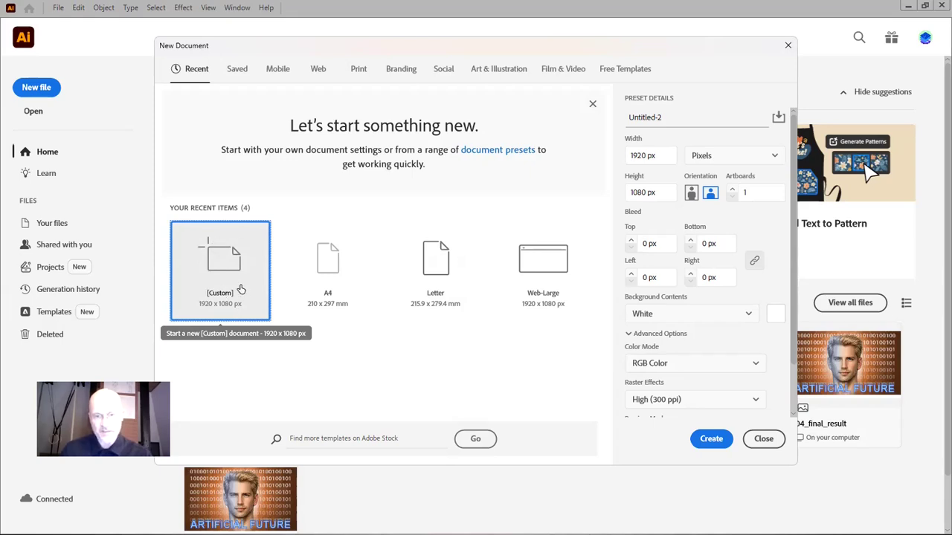
left_click(710, 438)
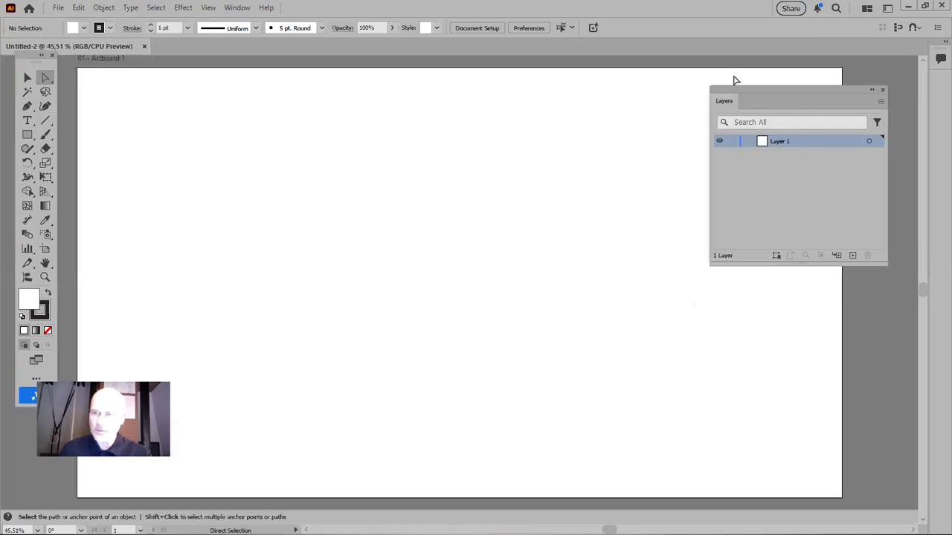
Place the 04_IMAGE_AI Photoshop file as a linked image, sized to fill the whole artboard.
left_click_drag(741, 91, 822, 96)
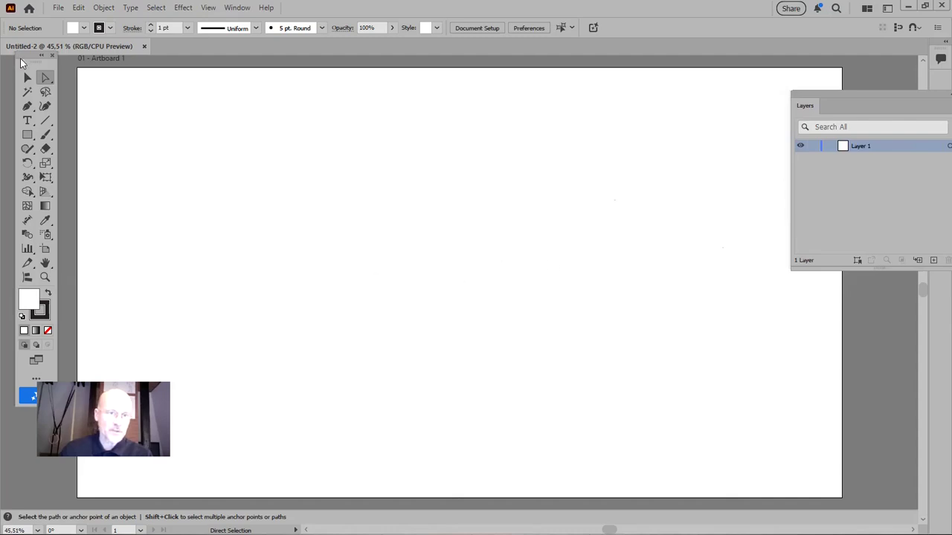
left_click(58, 9)
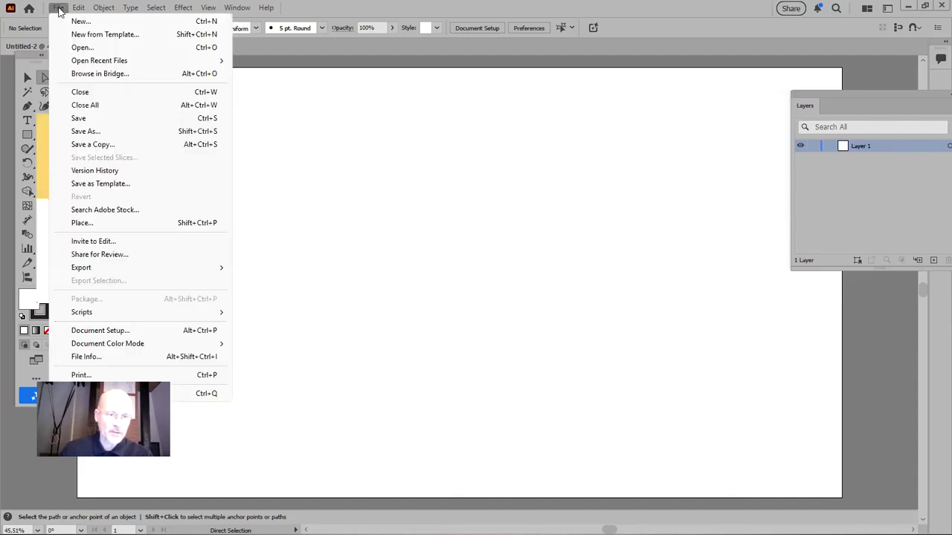
left_click(68, 224)
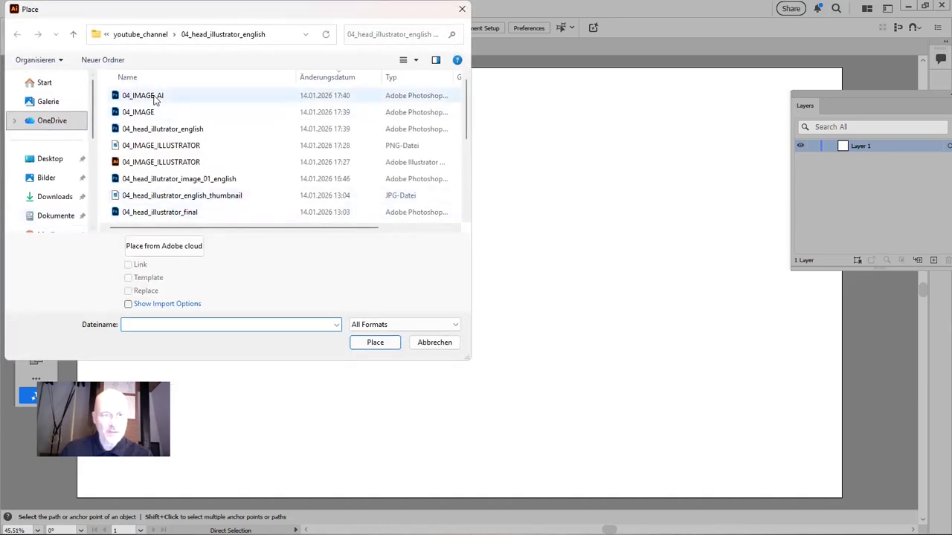
left_click(181, 97)
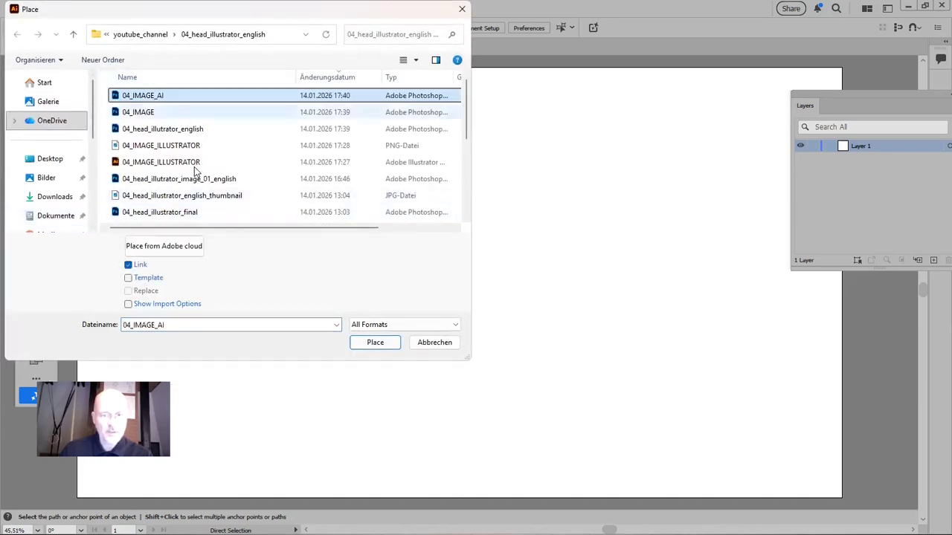
left_click(375, 343)
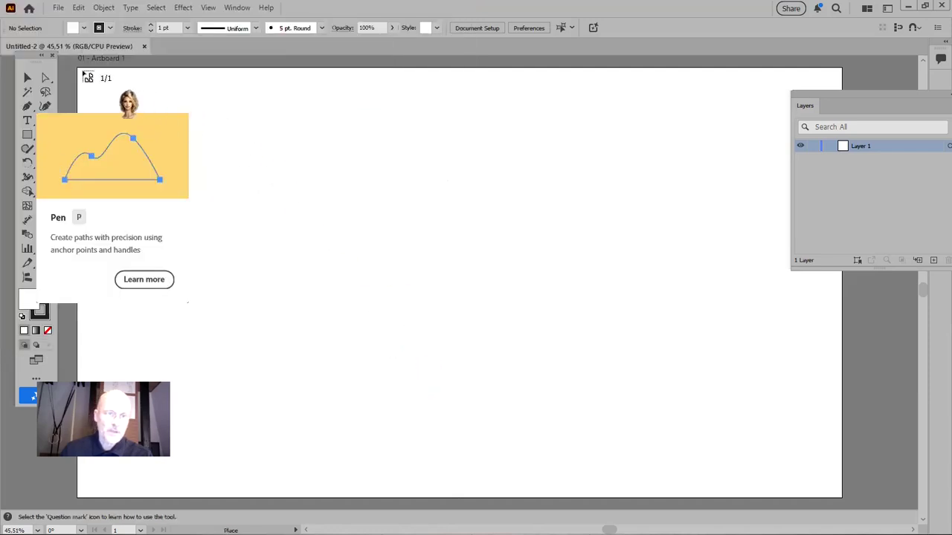
left_click_drag(80, 69, 844, 502)
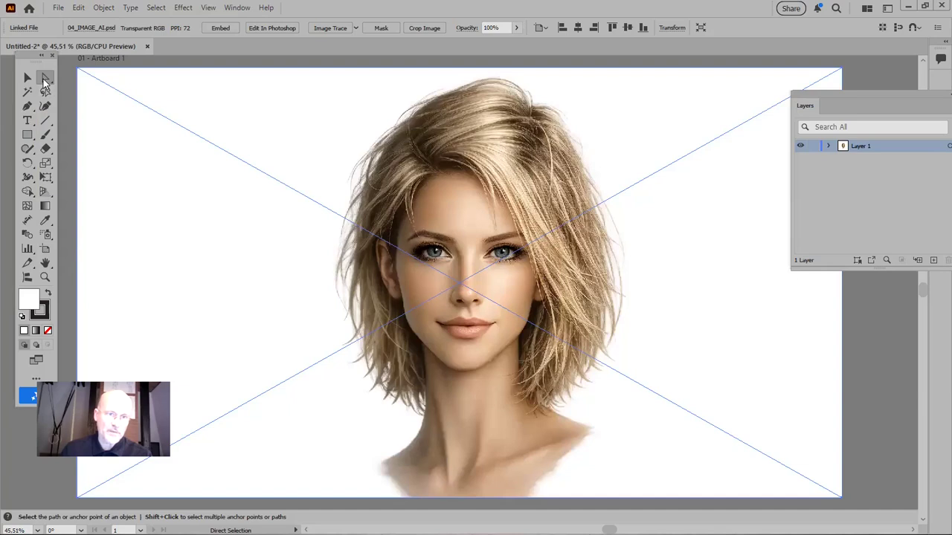
Turn off Show Tool Tips in the General preferences.
mouse_move(43, 77)
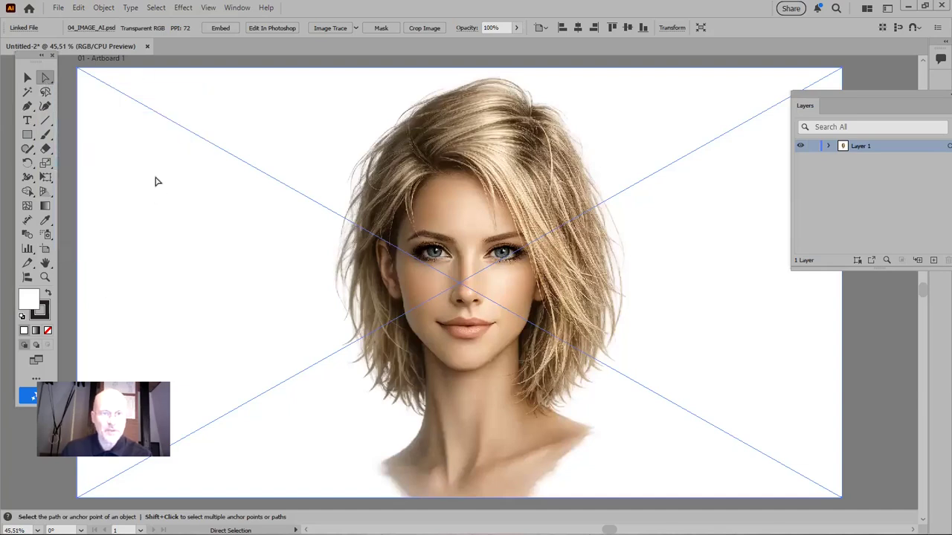
left_click(79, 8)
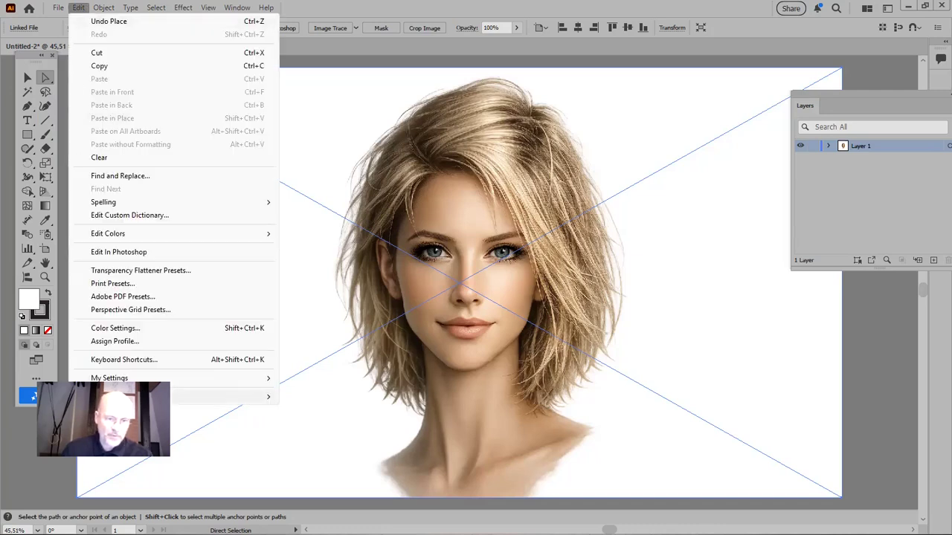
mouse_move(223, 397)
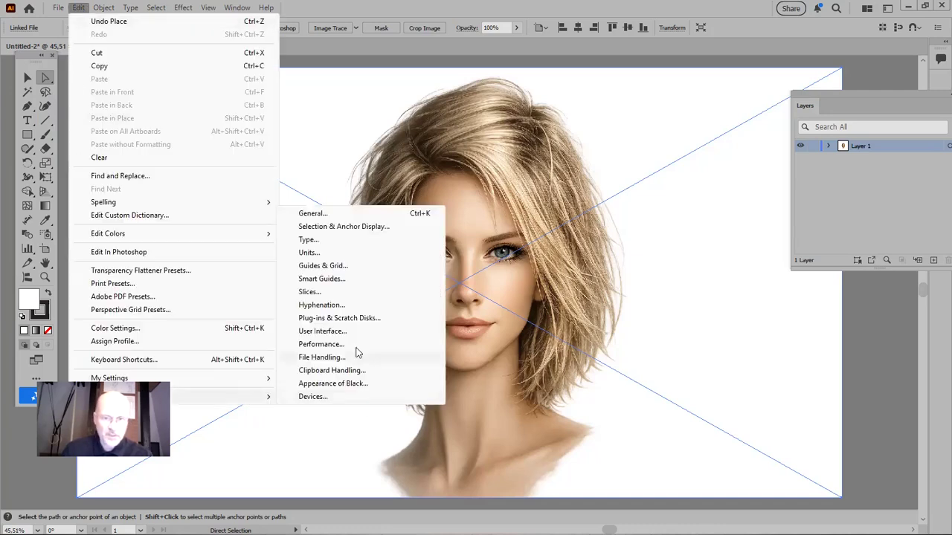
left_click(344, 215)
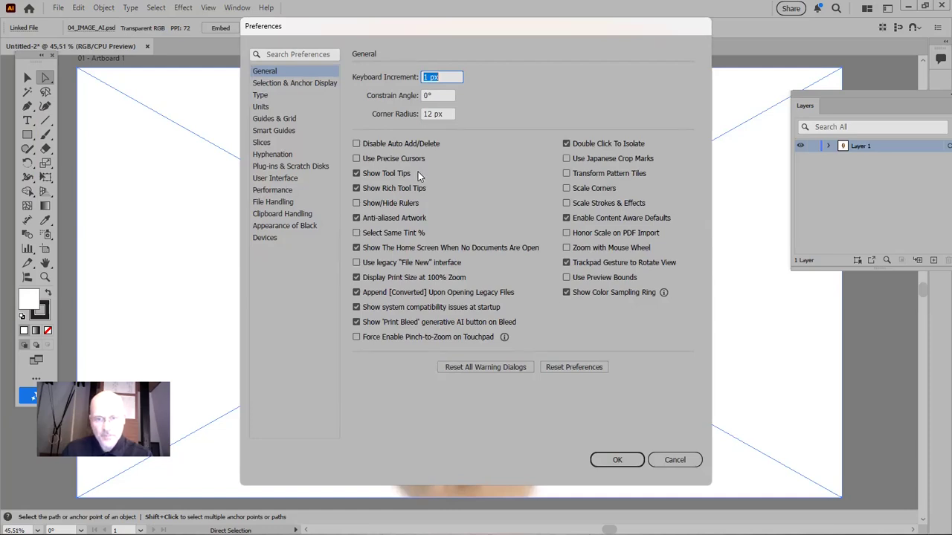
left_click(357, 174)
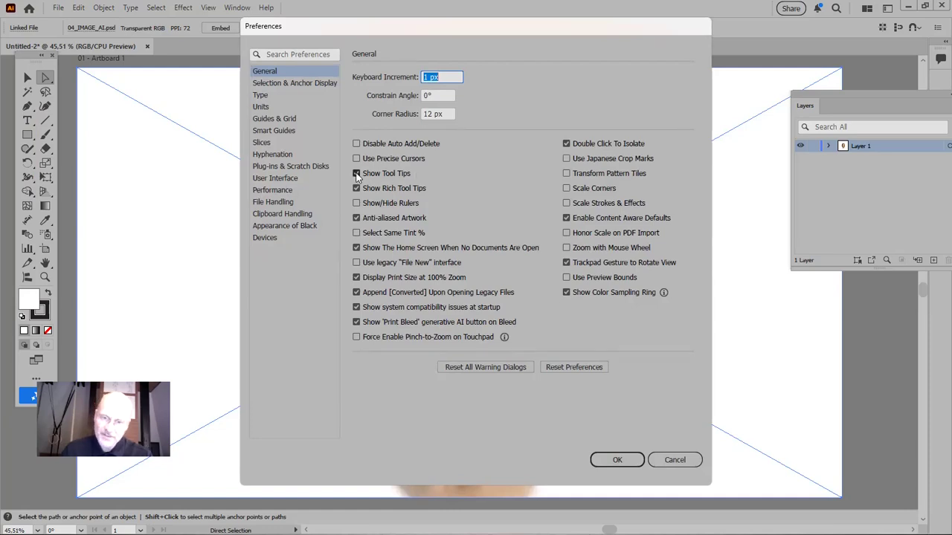
left_click(357, 174)
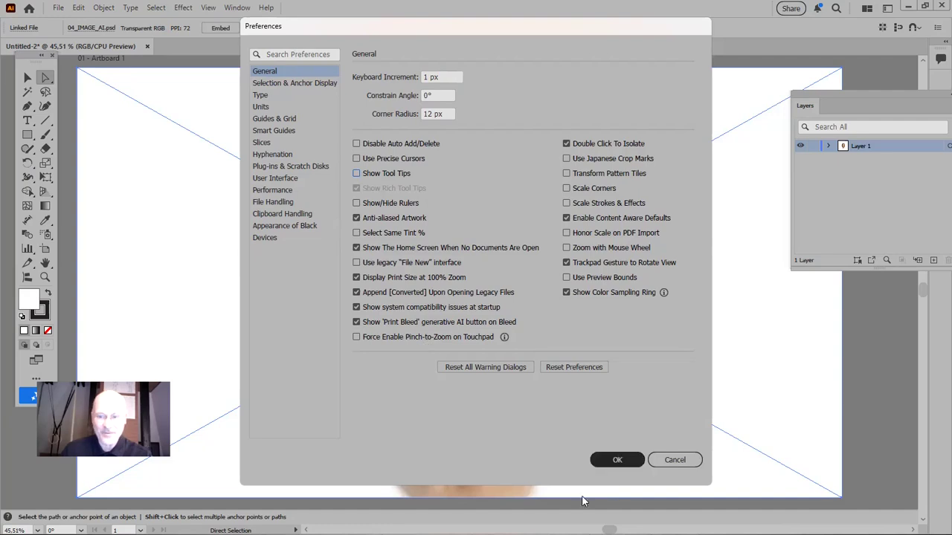
left_click(616, 460)
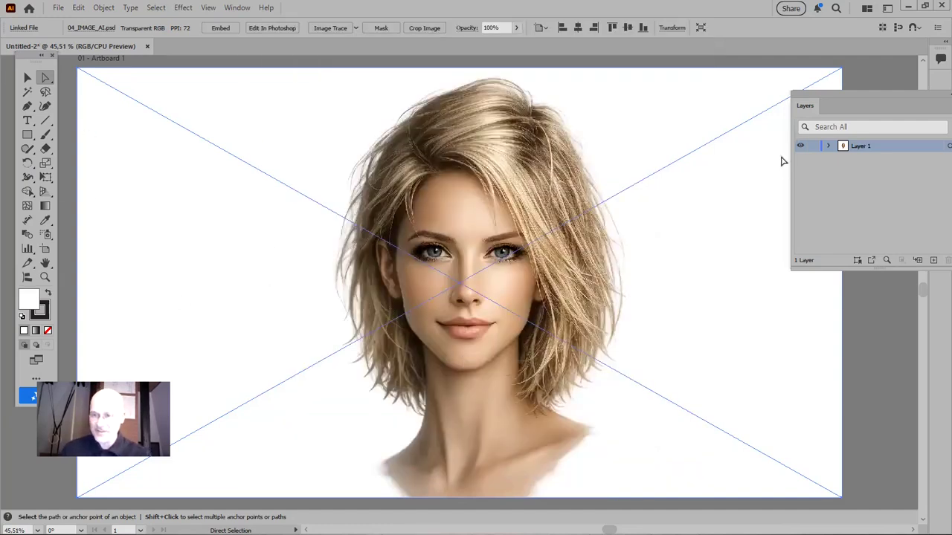
Move the placed portrait downward so that it extends past the artboard's lower edge.
left_click_drag(864, 92, 729, 87)
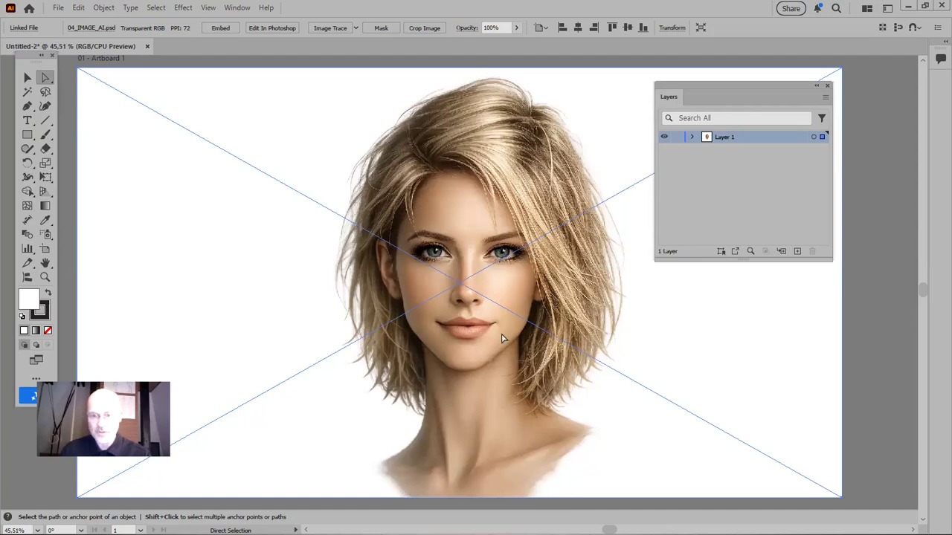
key("ctrl+minus")
key("ctrl+minus")
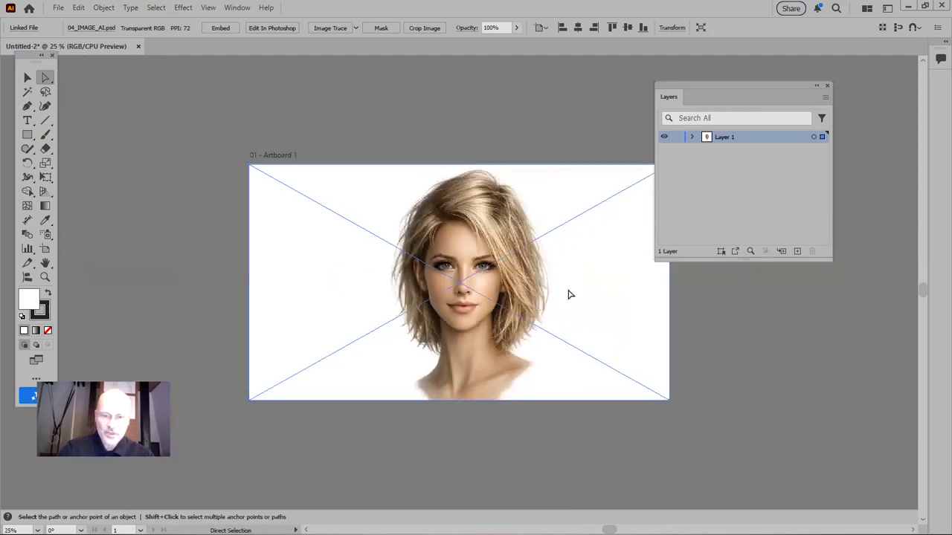
left_click_drag(465, 268, 454, 354)
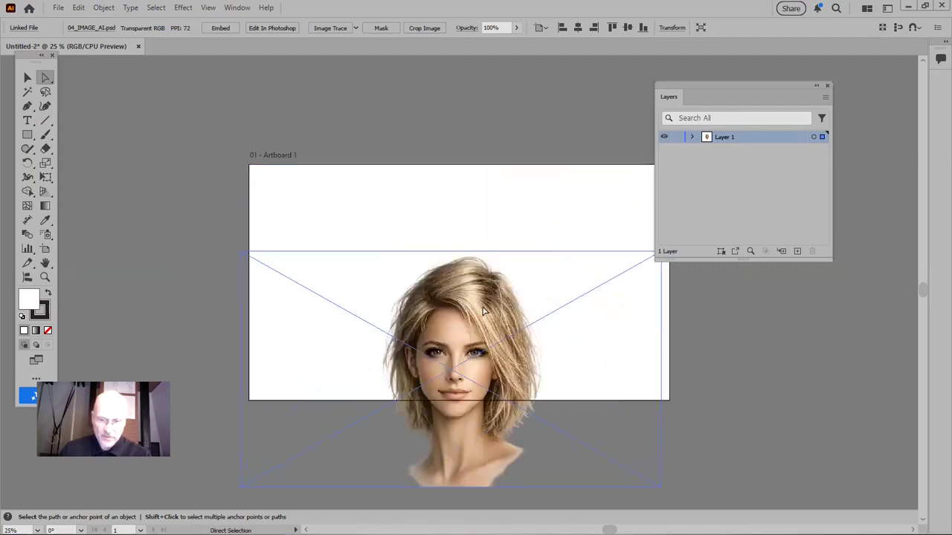
Undo the last move of the placed portrait so that it fills the artboard again.
key("v")
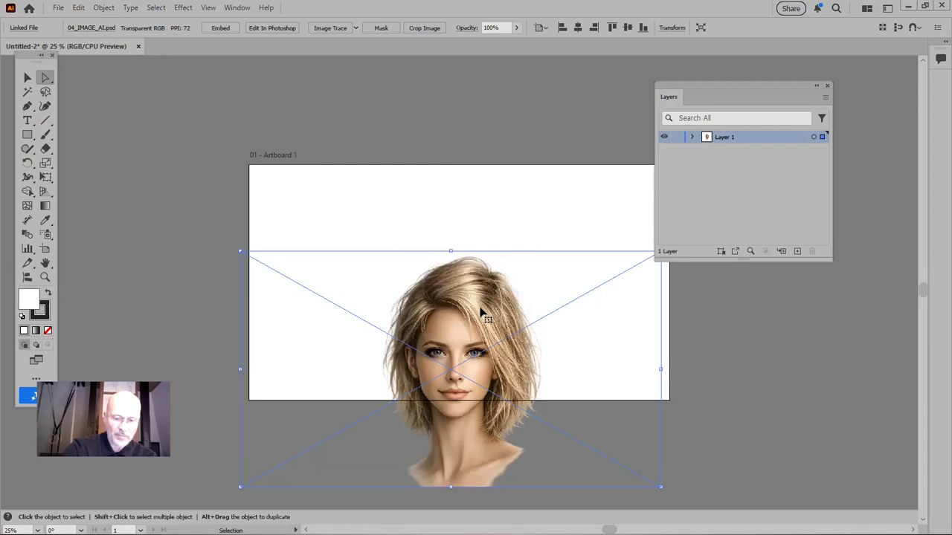
key("ctrl+z")
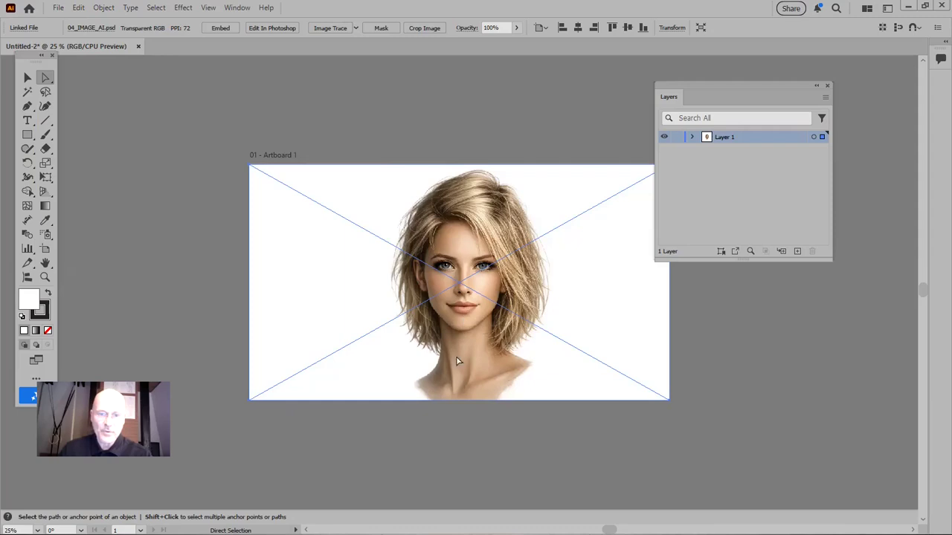
Set up Image Trace for the placed portrait in Color mode with a limited palette of 20 colors.
left_click(236, 8)
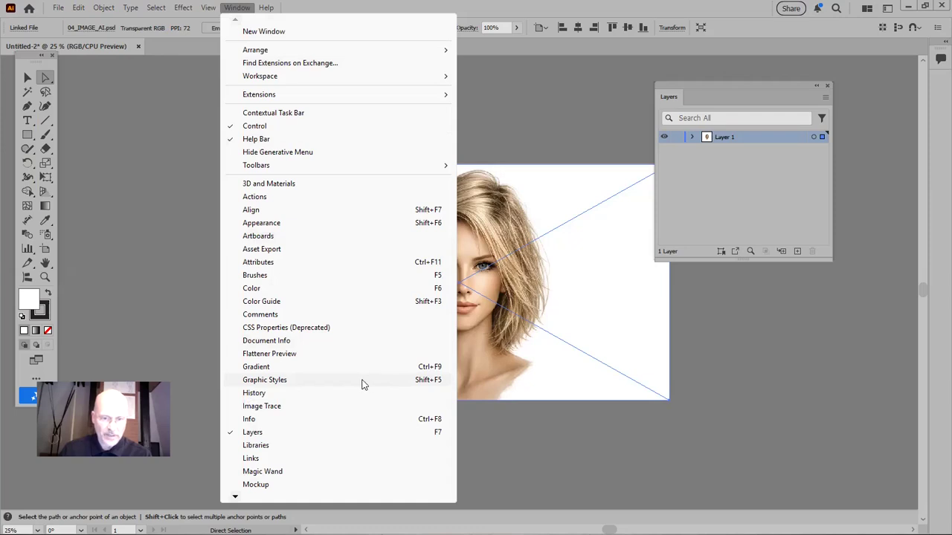
left_click(287, 408)
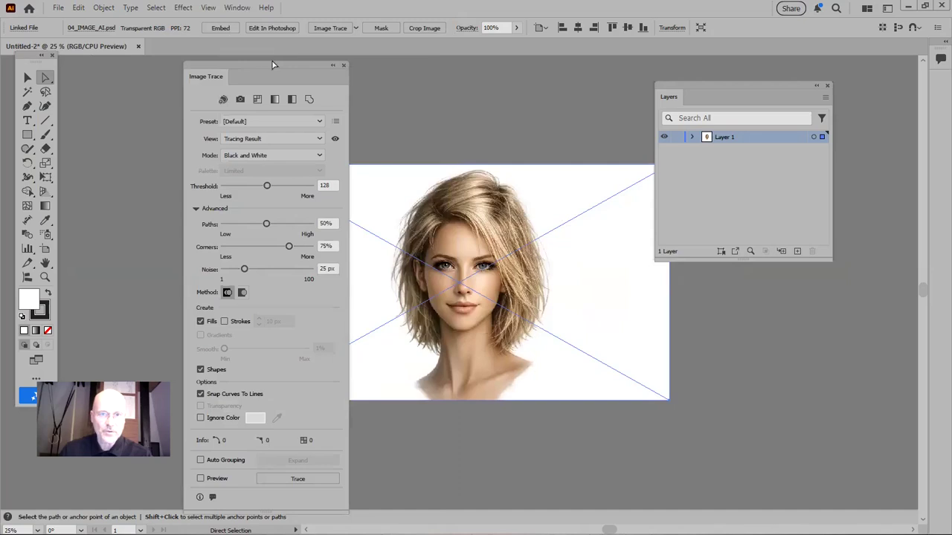
left_click_drag(273, 65, 271, 37)
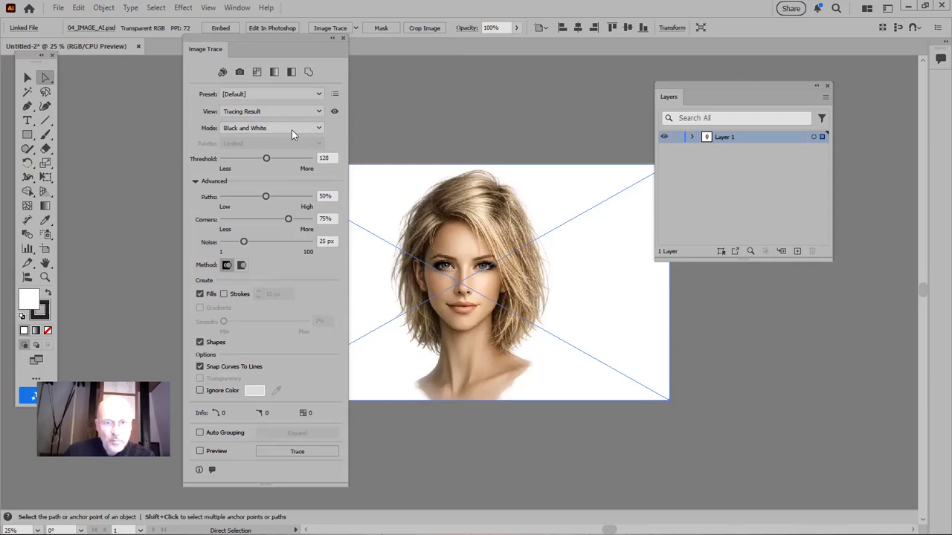
left_click(315, 132)
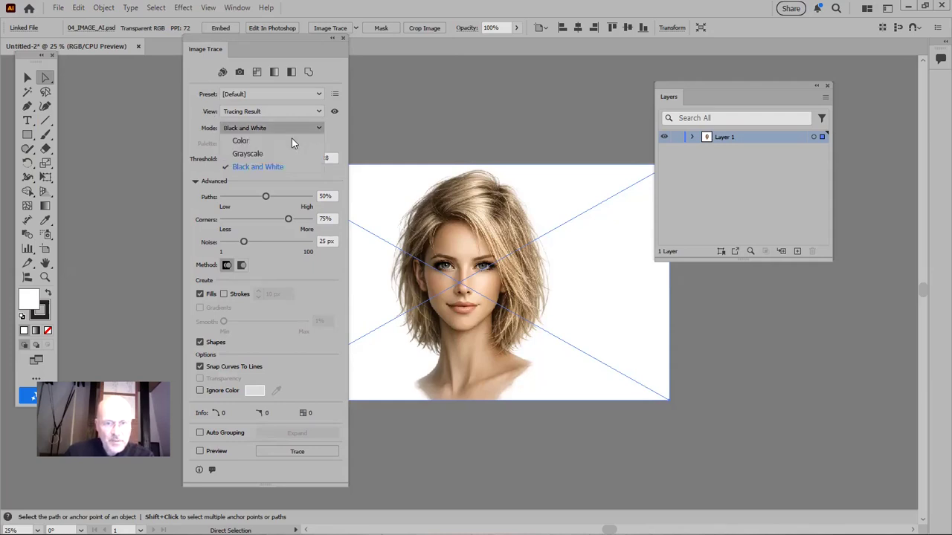
left_click(292, 140)
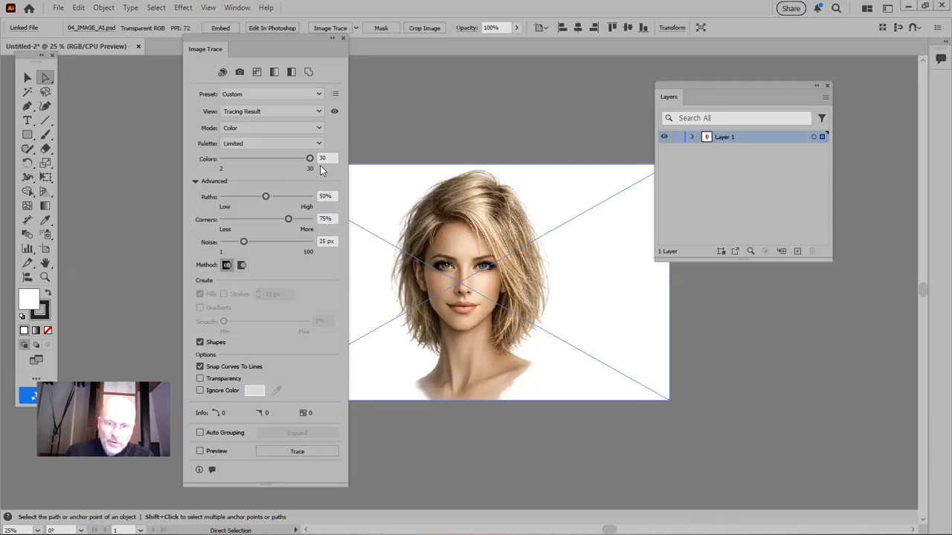
left_click(328, 158)
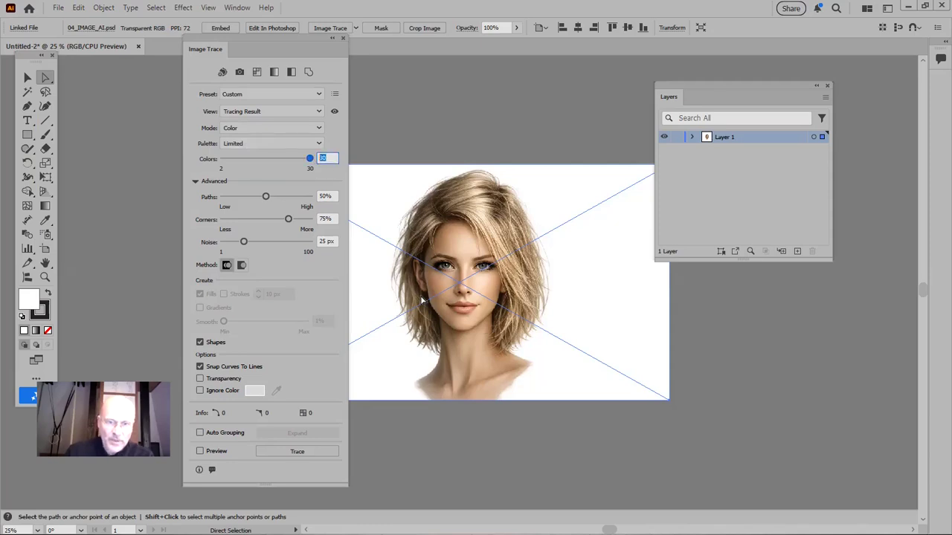
type("20")
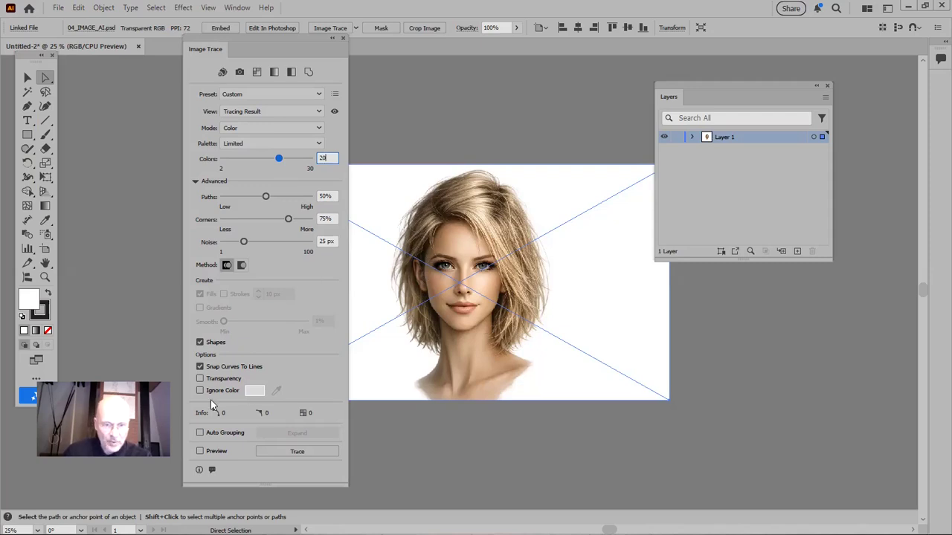
Turn on Transparency for the trace and preview the traced portrait up close.
left_click(200, 379)
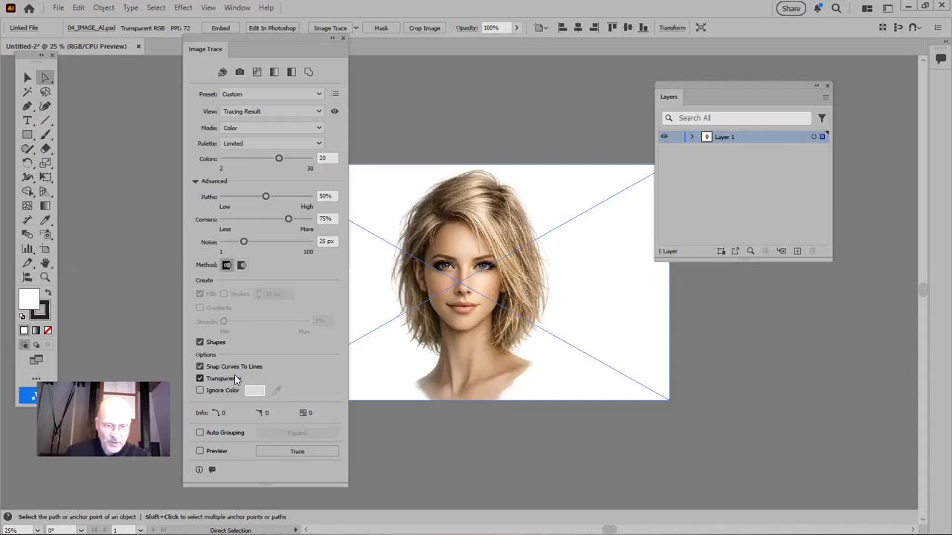
left_click(200, 451)
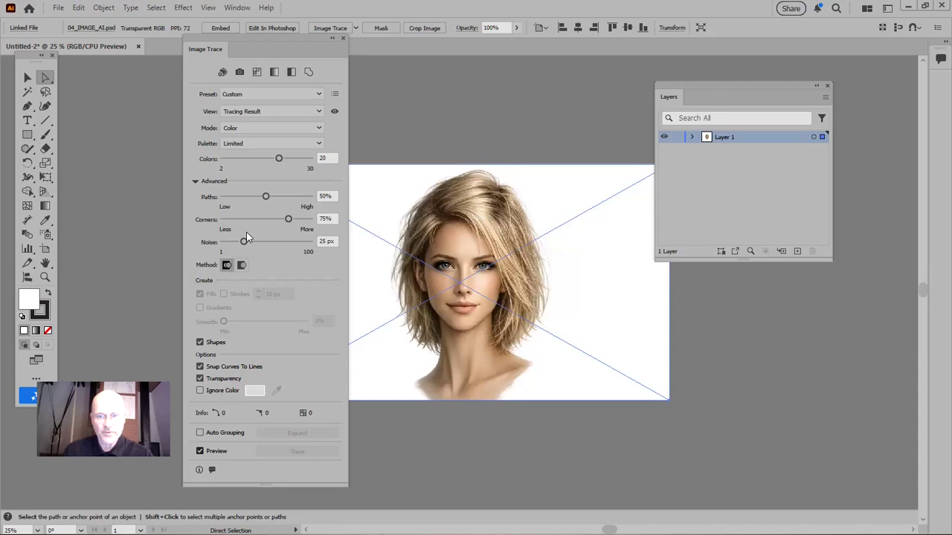
key("ctrl+shift+z")
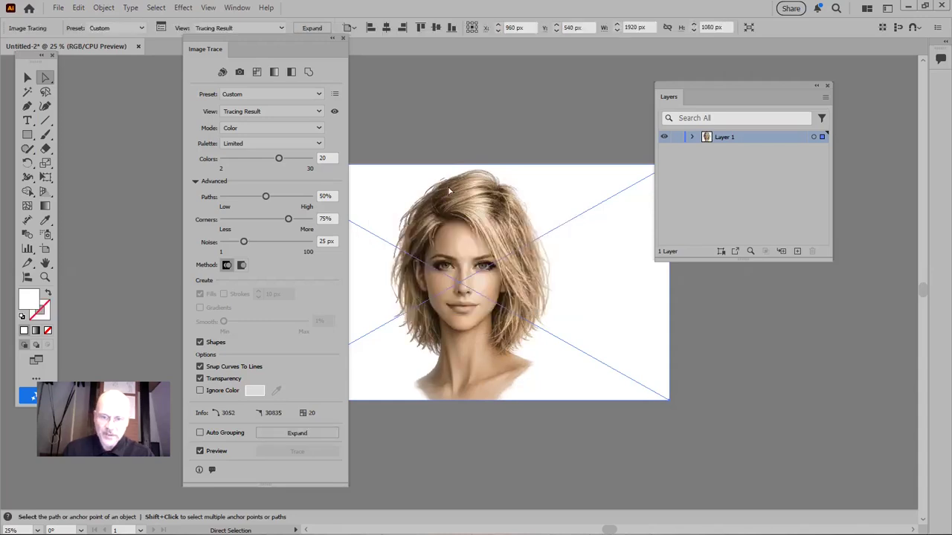
scroll(512, 285, "up", 3)
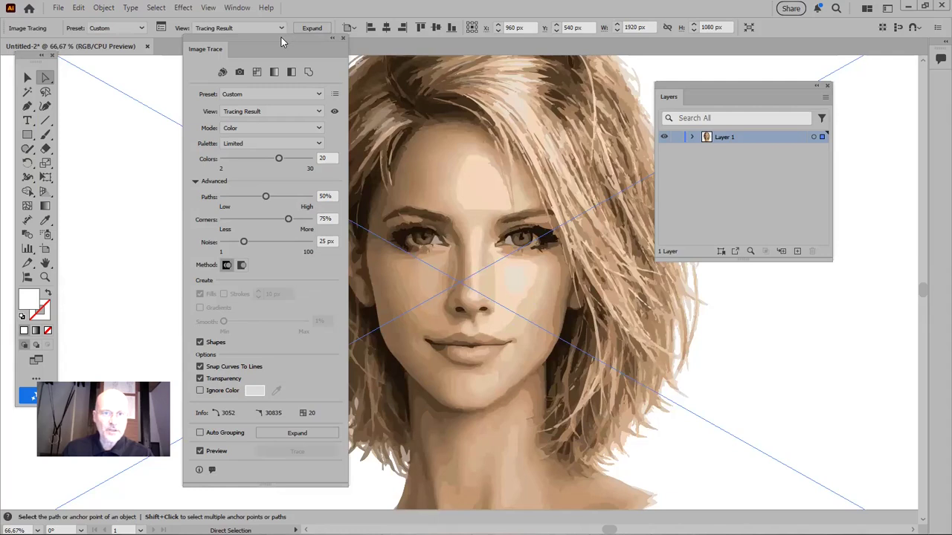
Expand the traced portrait into editable vector paths, close the Image Trace settings, and deselect the artwork.
left_click_drag(281, 37, 262, 46)
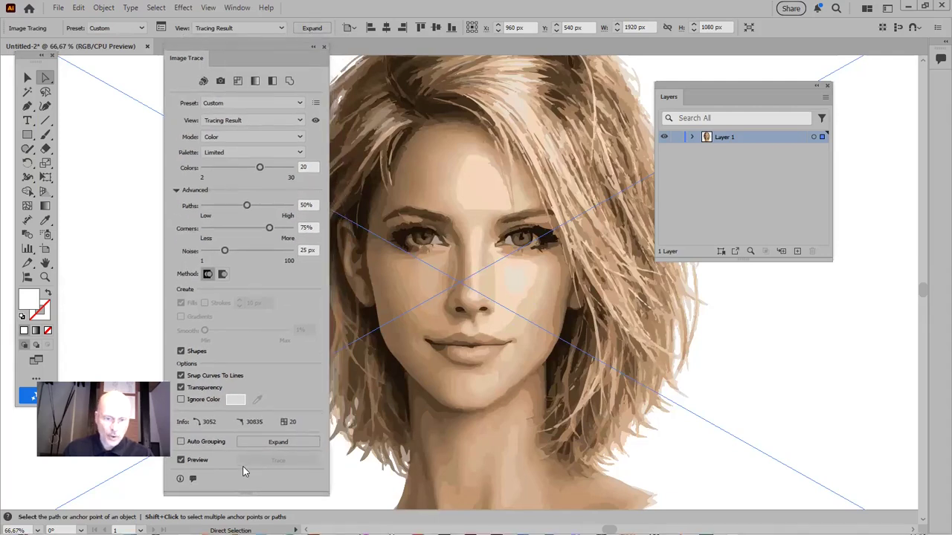
left_click(255, 443)
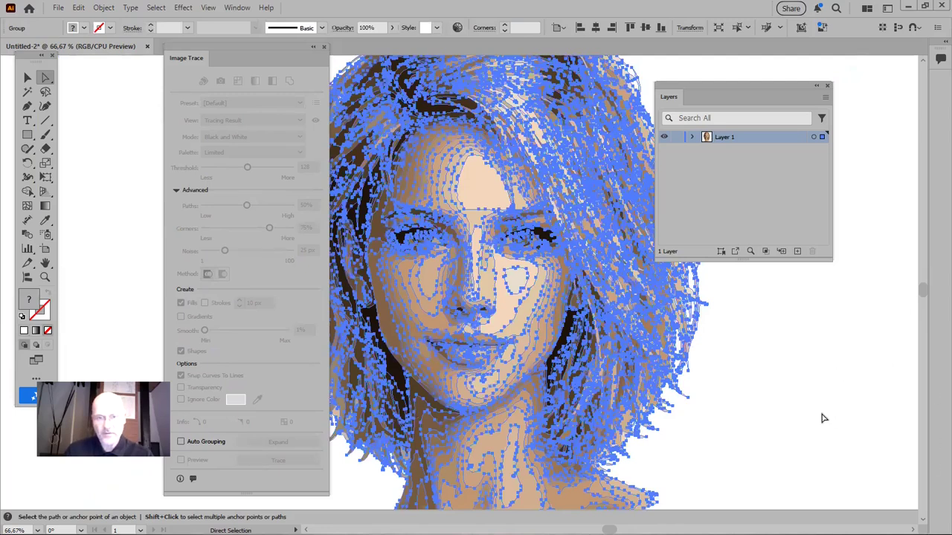
left_click(324, 48)
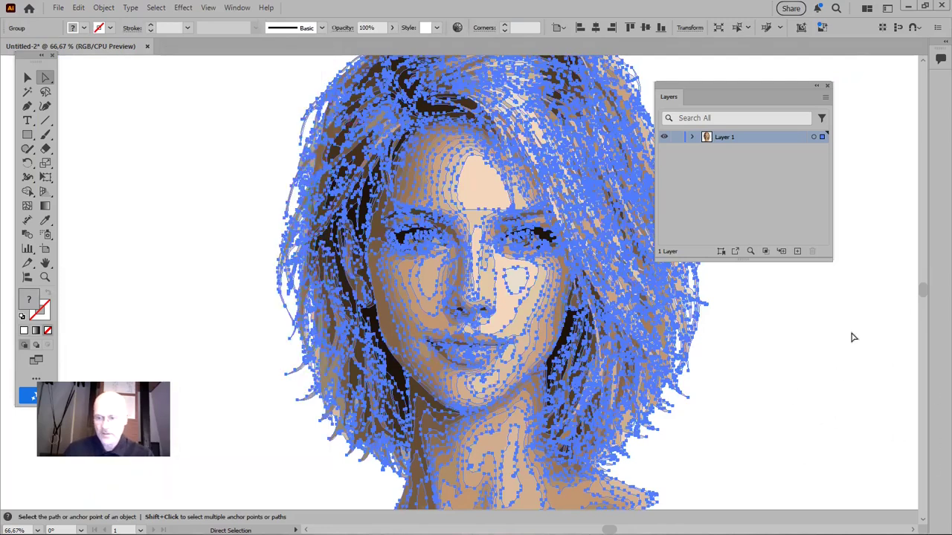
key("v")
key("a")
key("ctrl+minus")
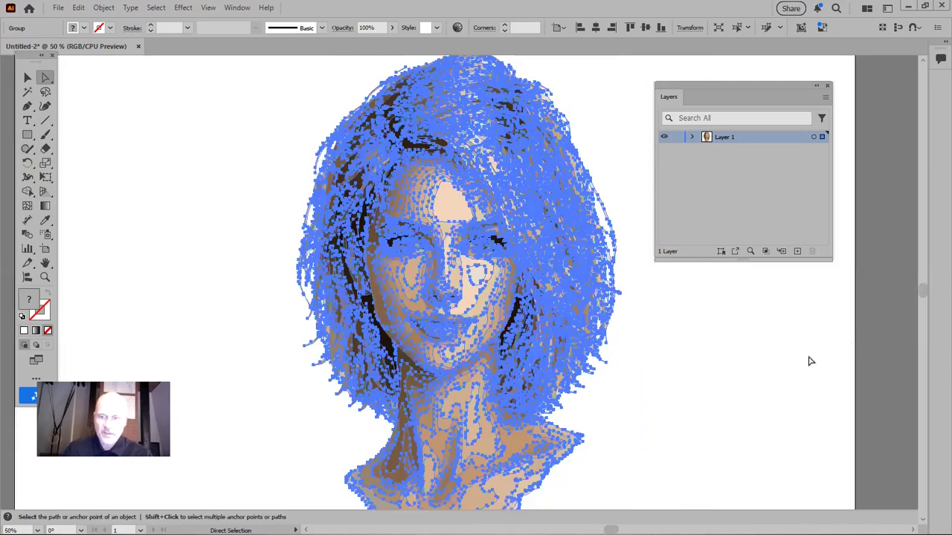
left_click(727, 424)
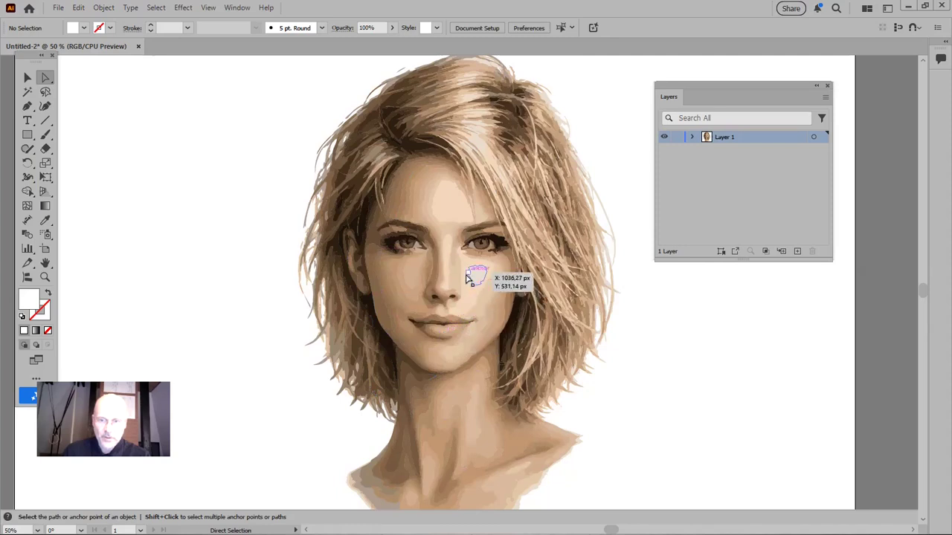
Use Direct Selection to examine the small highlight path on the cheek as an individual shape, and deselect it.
left_click(471, 276)
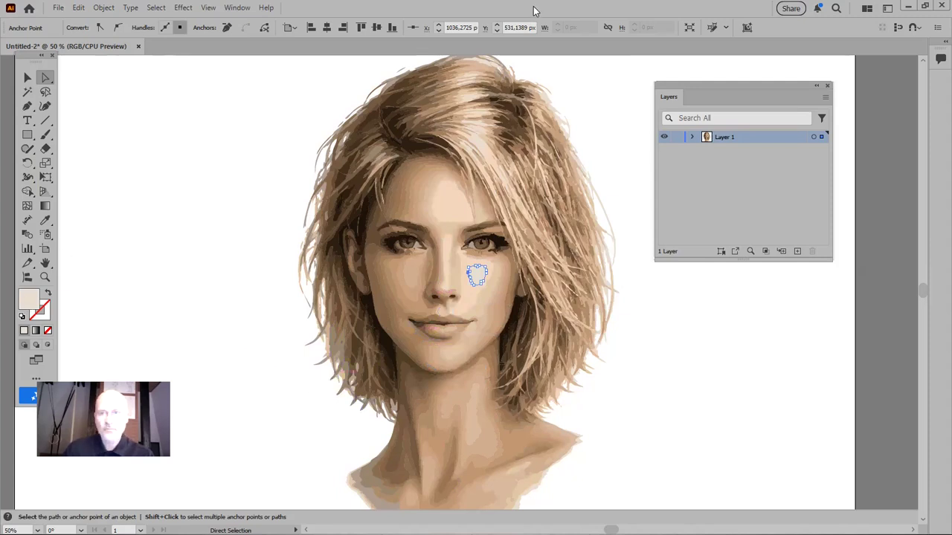
left_click(214, 225)
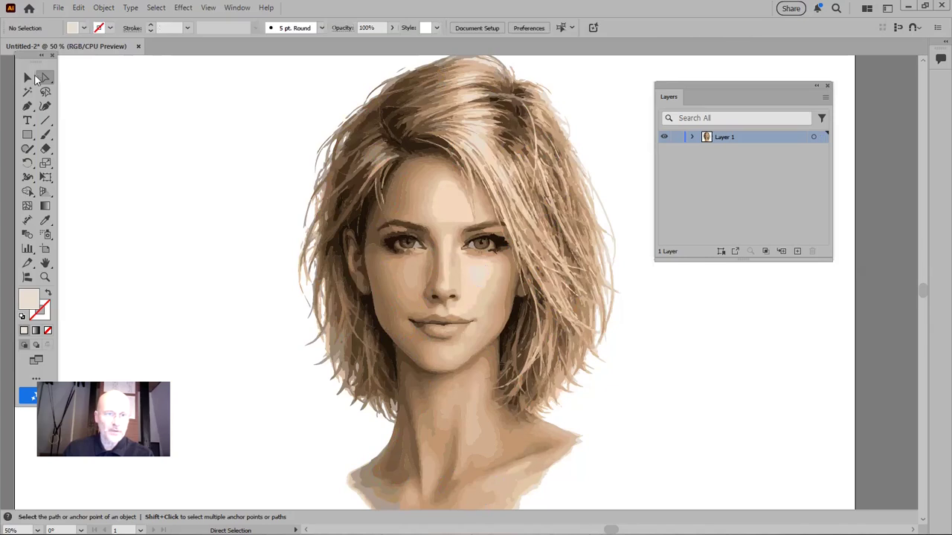
left_click(484, 276)
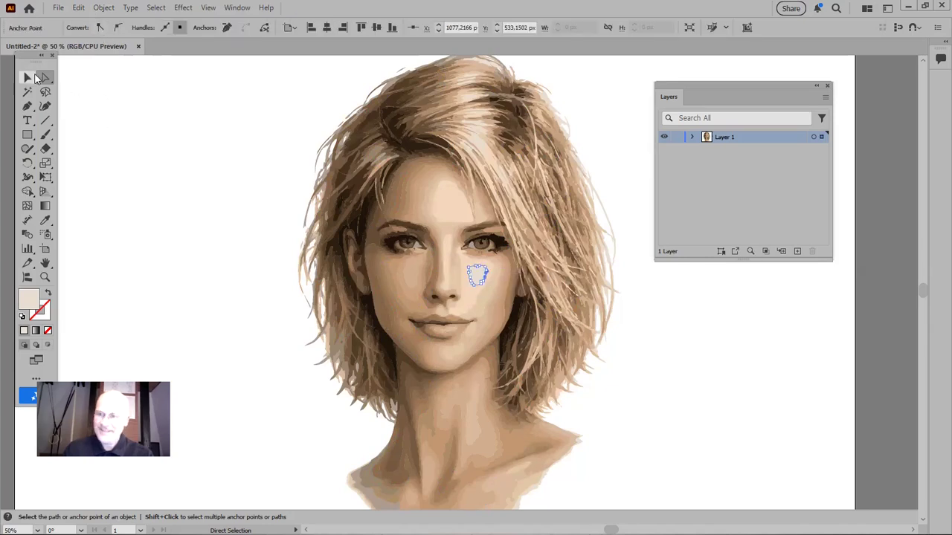
left_click(32, 78)
left_click(129, 150)
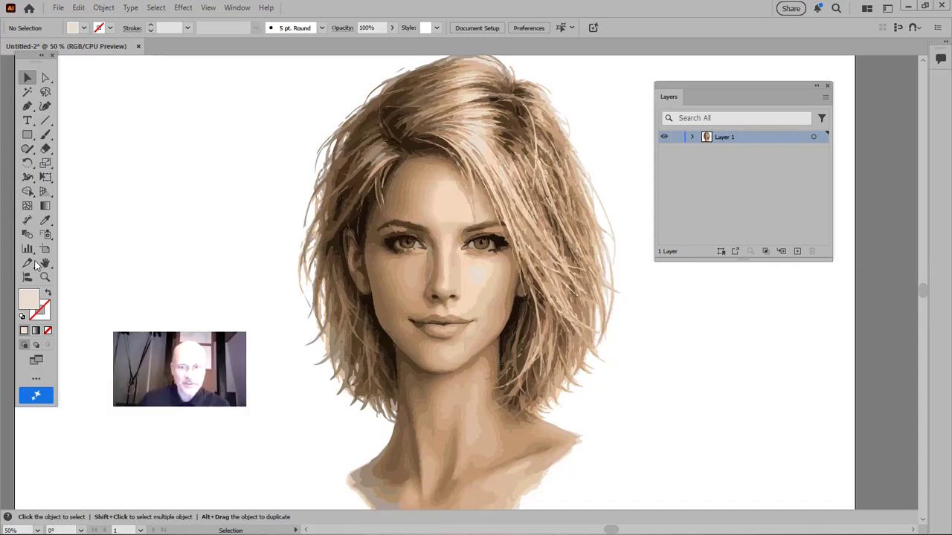
Try a red fill on the entire traced portrait group, undo it, and deselect the group.
left_click(452, 202)
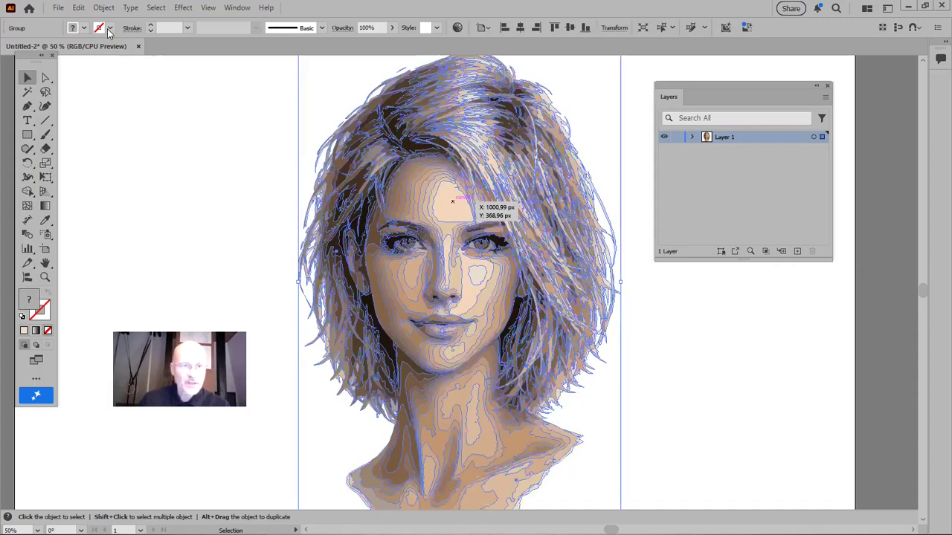
left_click(85, 28)
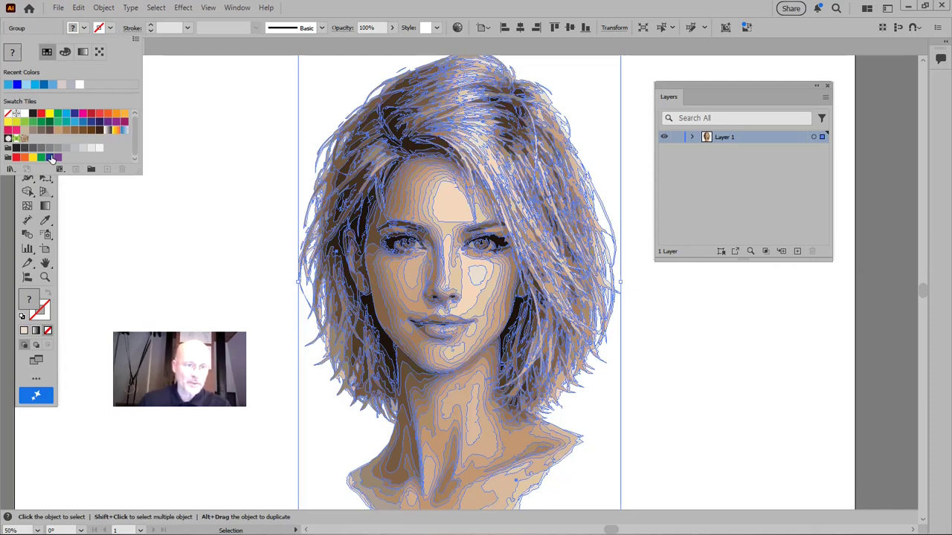
left_click(100, 116)
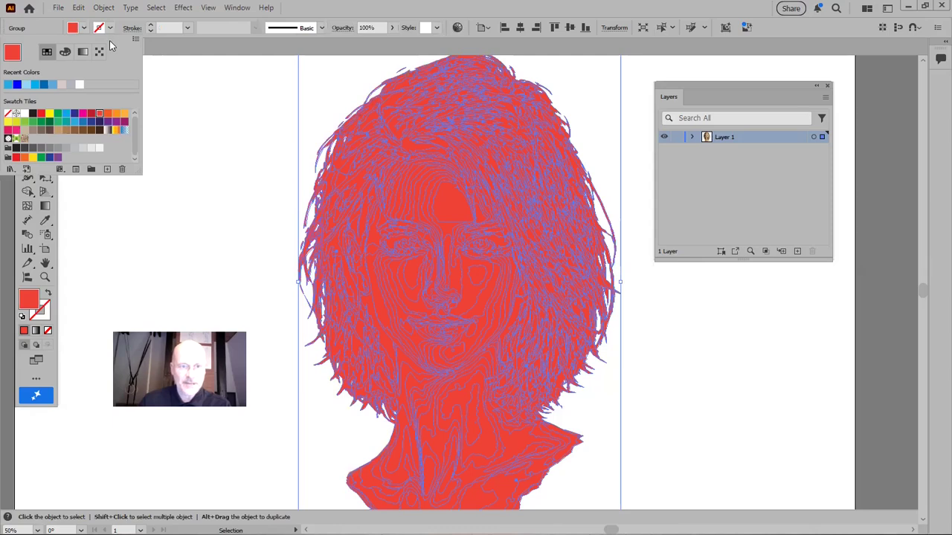
left_click(638, 115)
left_click(692, 402)
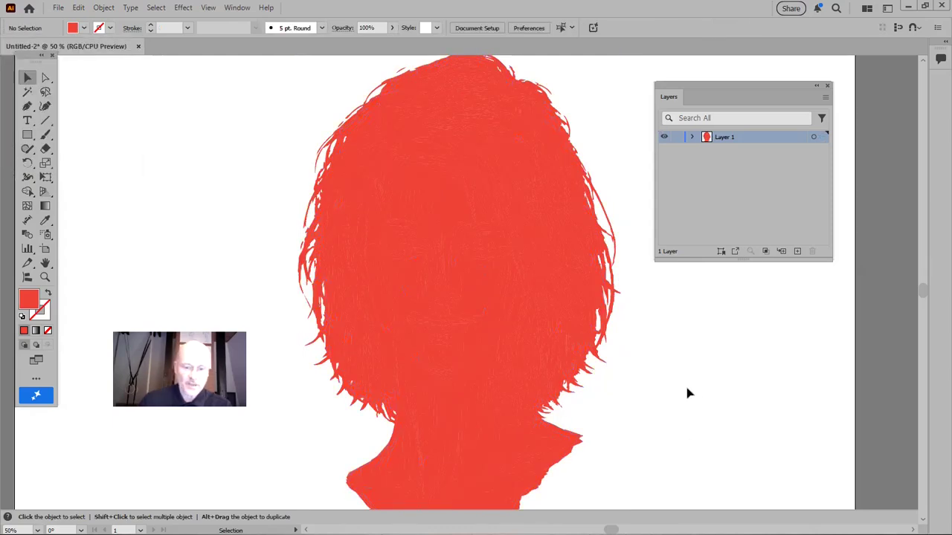
key("ctrl+z")
key("ctrl+z")
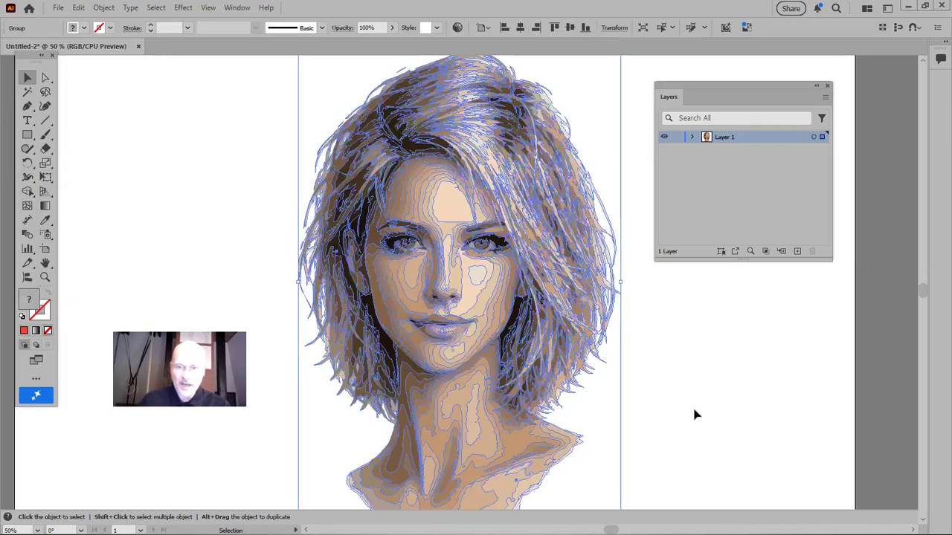
key("ctrl+shift+a")
Try a blue fill on only the forehead highlight path, undo it, and deselect the path.
key("a")
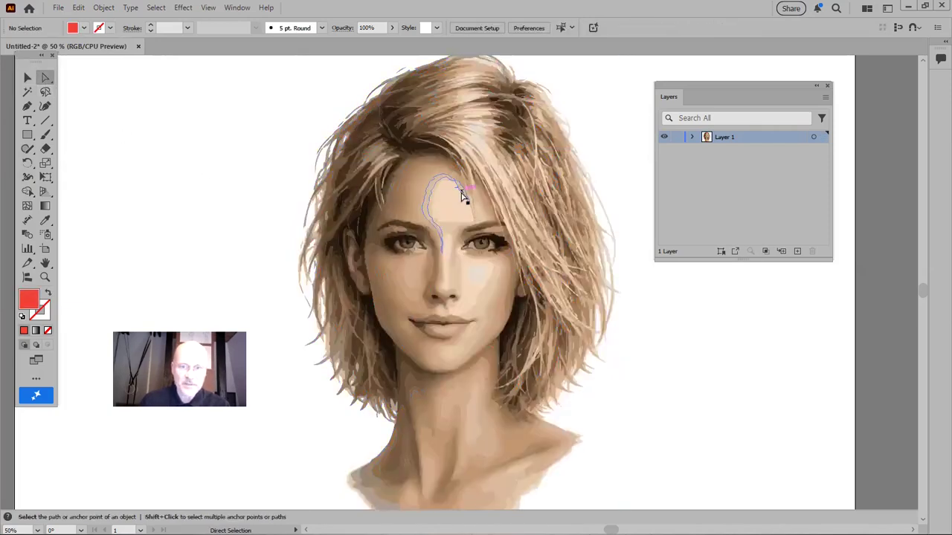
left_click(449, 202)
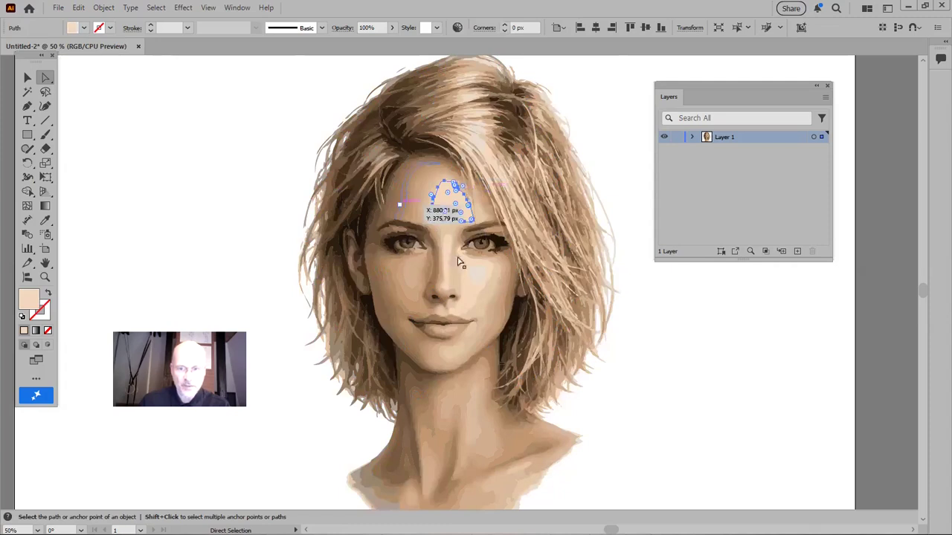
left_click(84, 28)
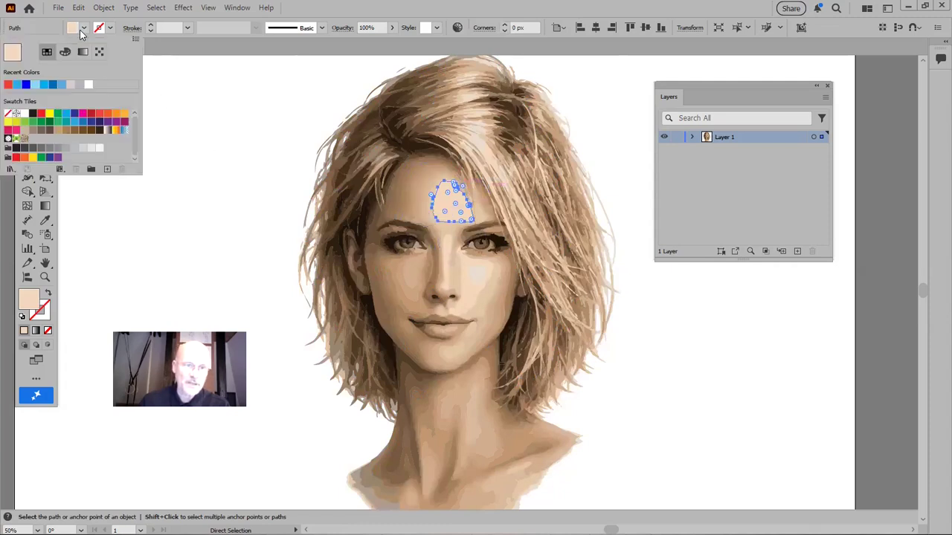
left_click(83, 122)
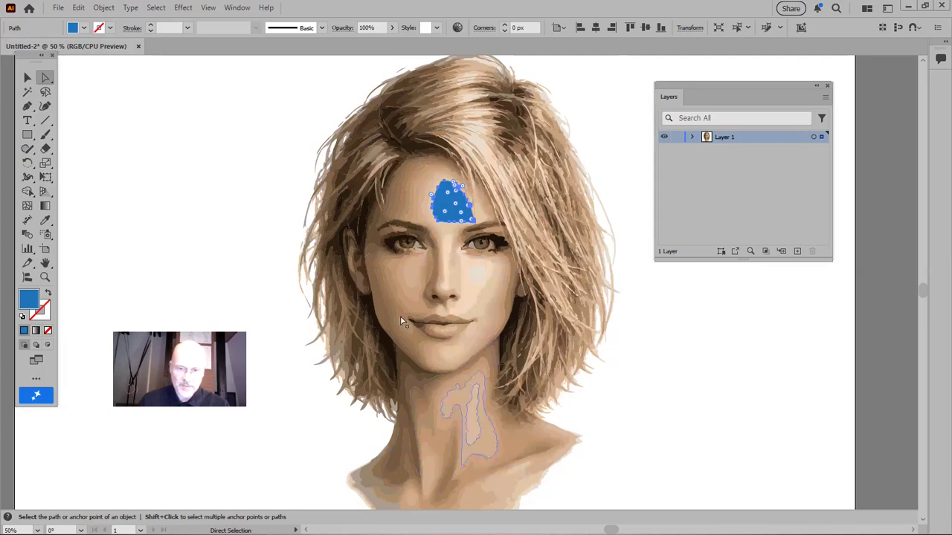
key("ctrl")
key("ctrl+z")
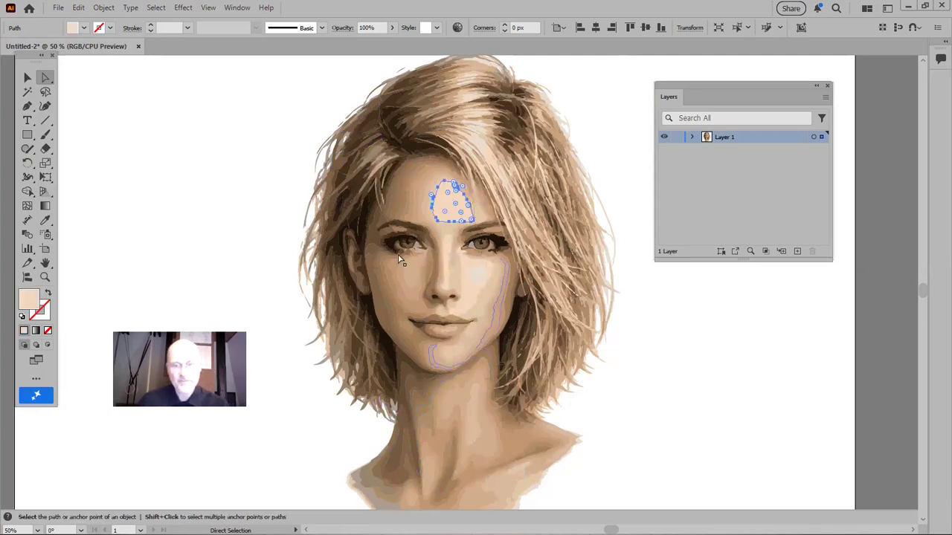
left_click(147, 198)
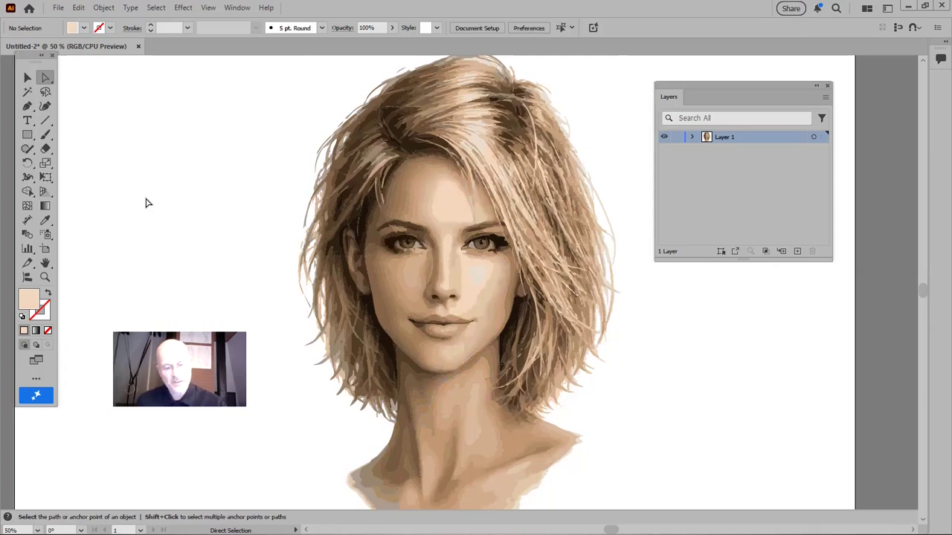
Save the document as 04_IMAGE_ILLUSTRATOR in Adobe Illustrator format, replacing the existing file in the 04_head_illustrator_english folder.
key("ctrl+s")
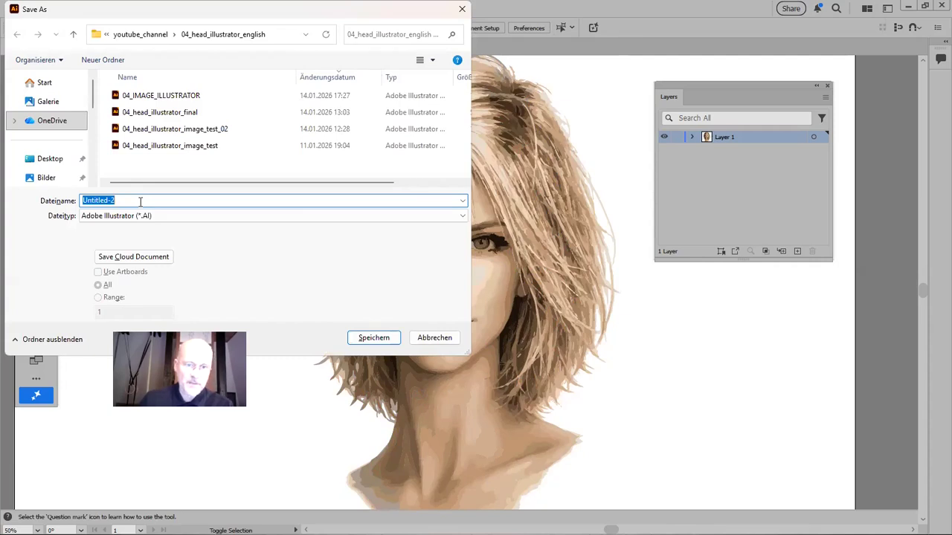
left_click(177, 95)
left_click(368, 337)
left_click(519, 322)
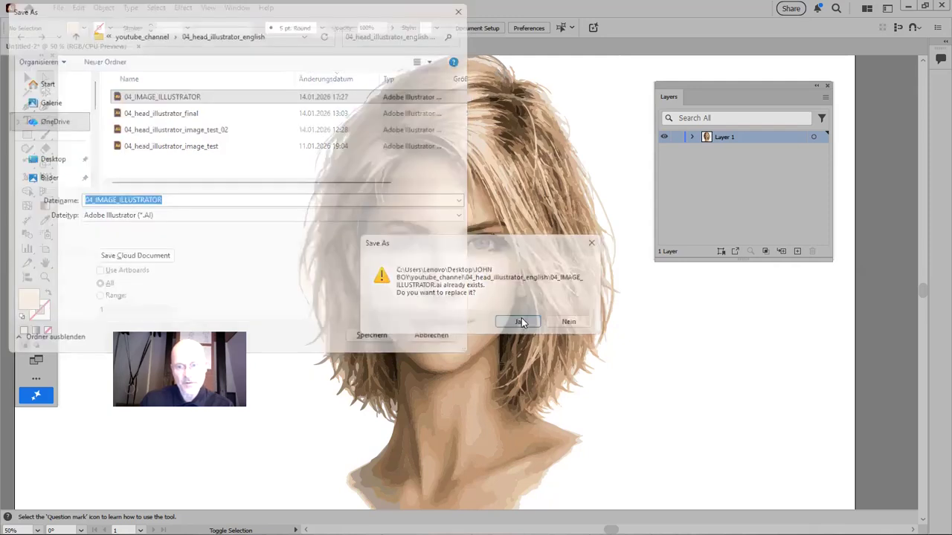
Finish saving the Illustrator file, and export the artwork as PNG 04_IMAGE_ILLUSTRATOR at 300 ppi with a transparent background, replacing the existing PNG.
left_click(528, 440)
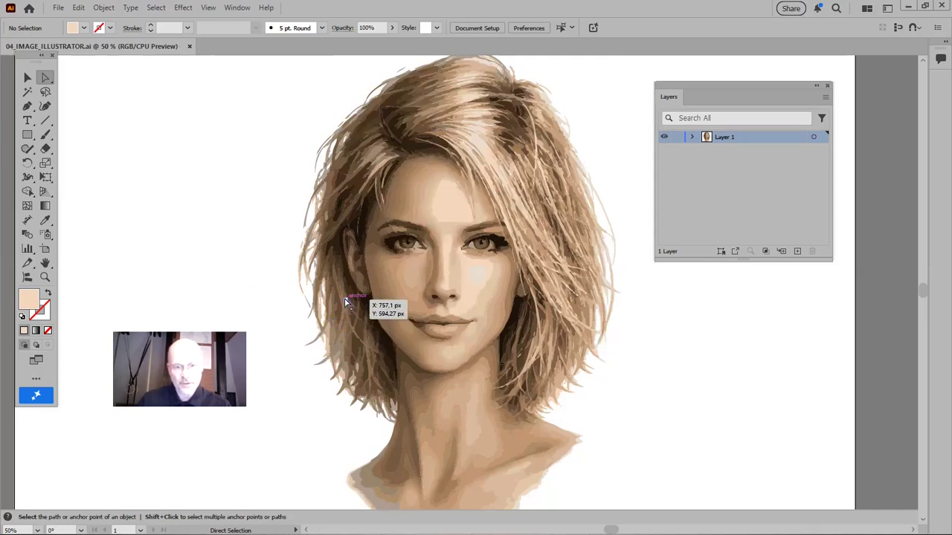
left_click(59, 10)
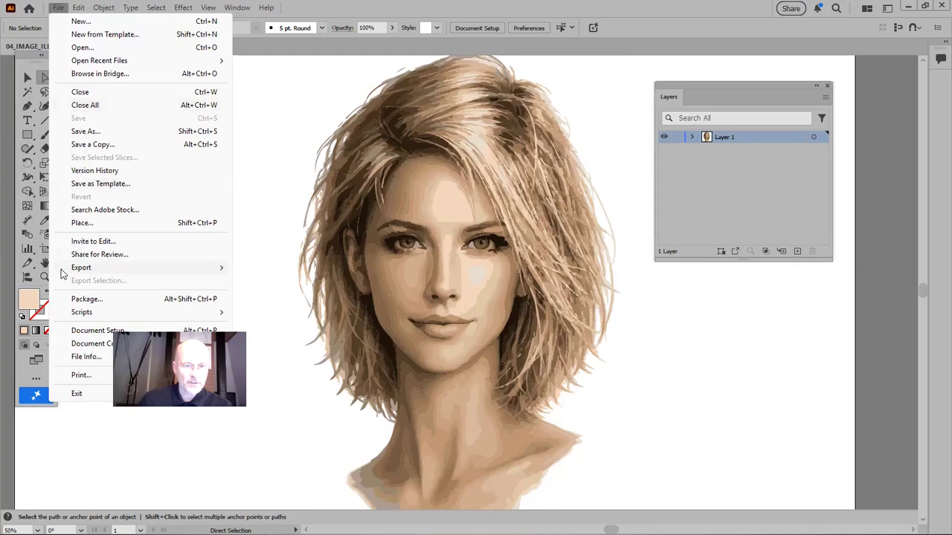
mouse_move(80, 272)
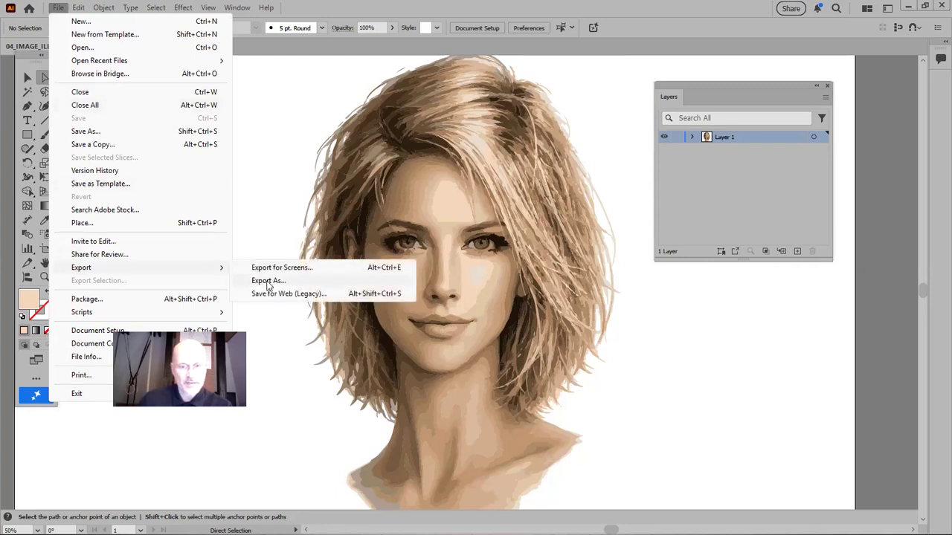
left_click(268, 282)
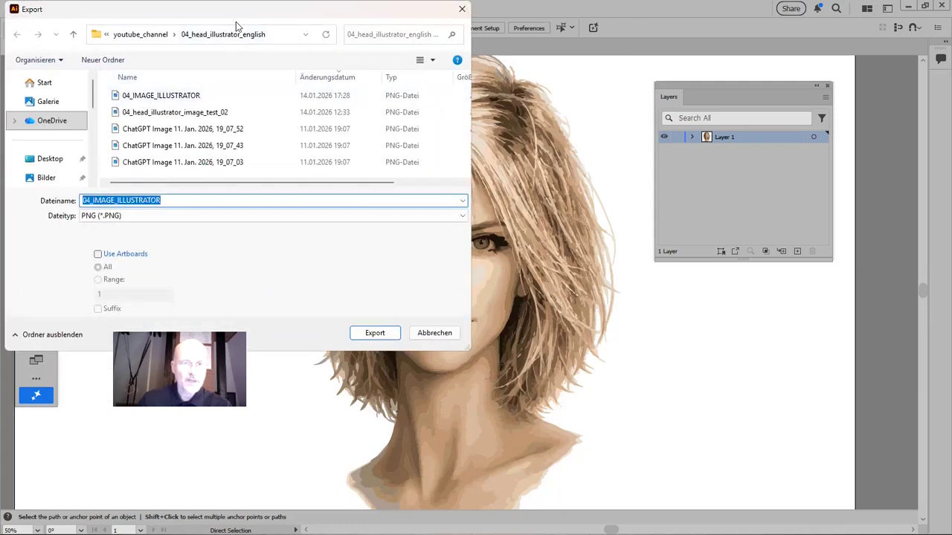
left_click_drag(252, 15, 485, 19)
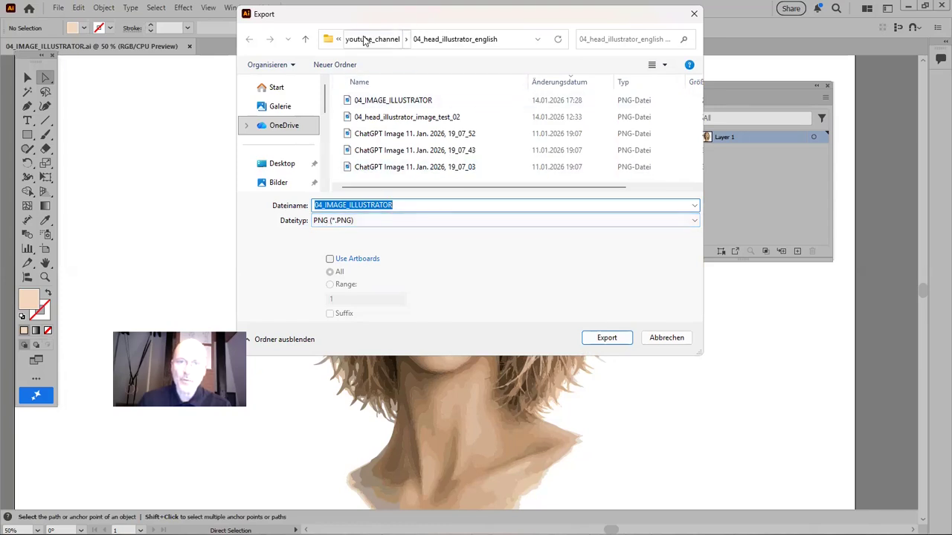
left_click(386, 102)
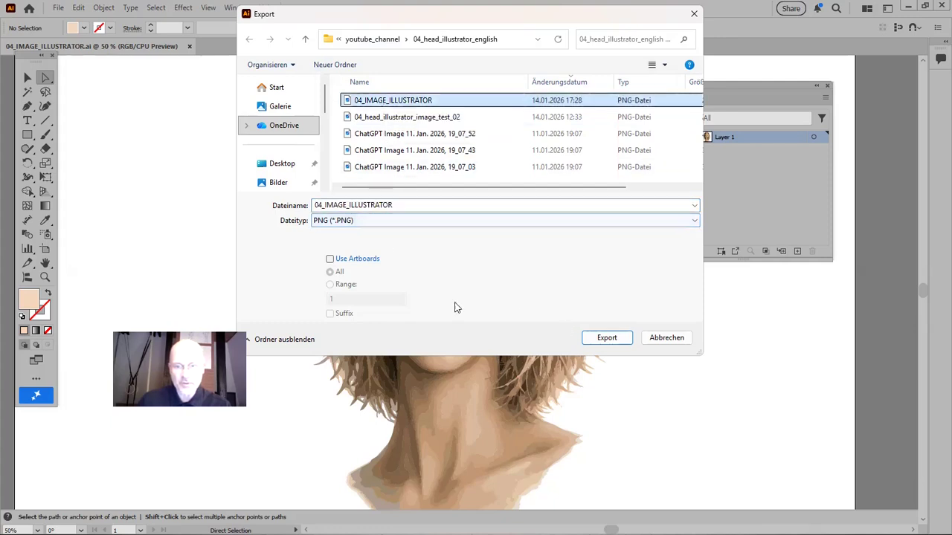
left_click(607, 340)
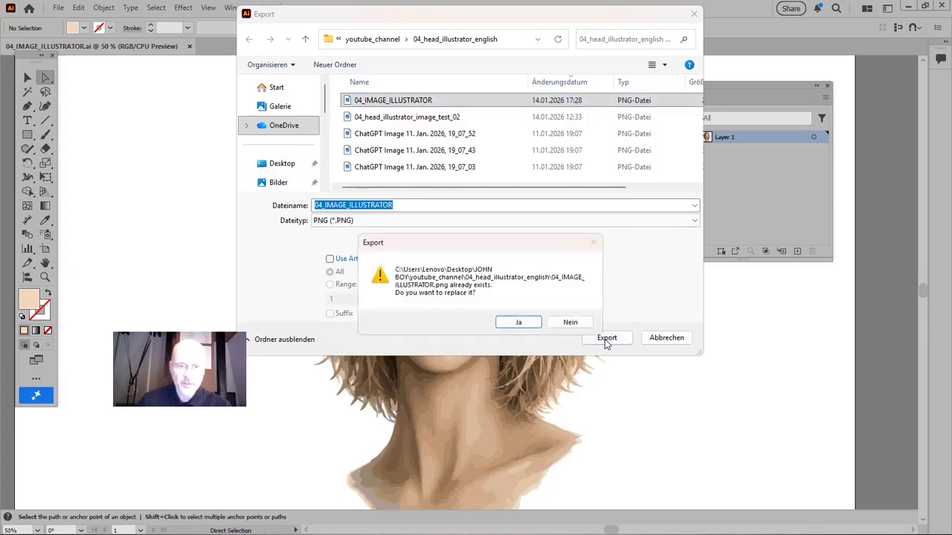
left_click(524, 322)
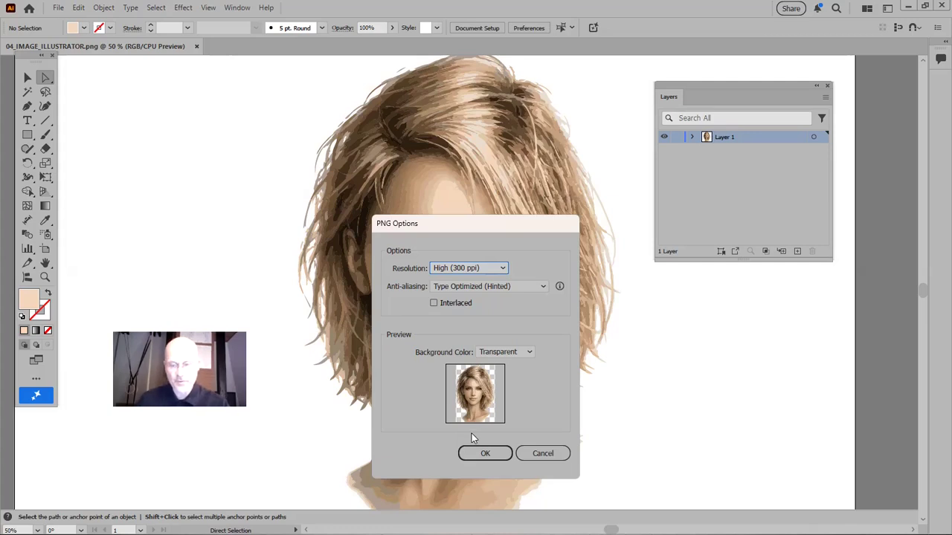
left_click(486, 455)
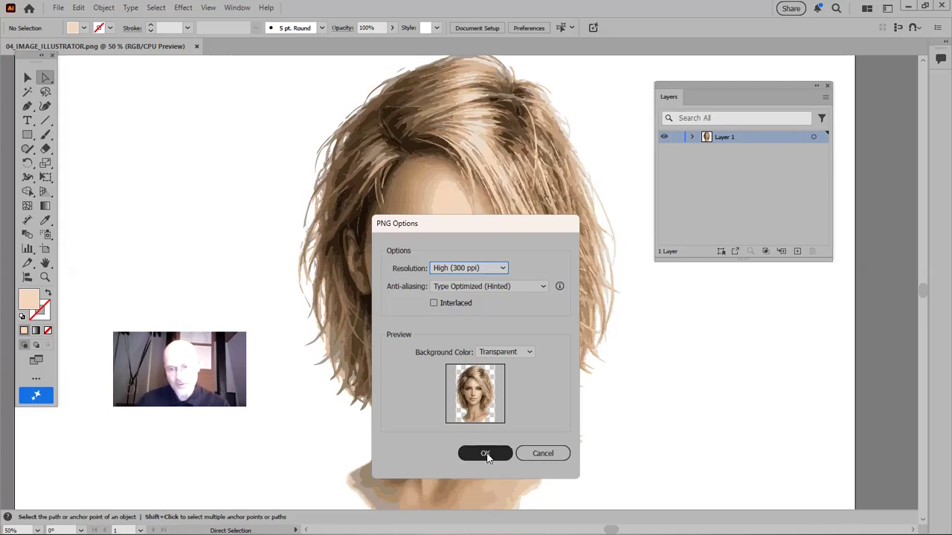
left_click(486, 454)
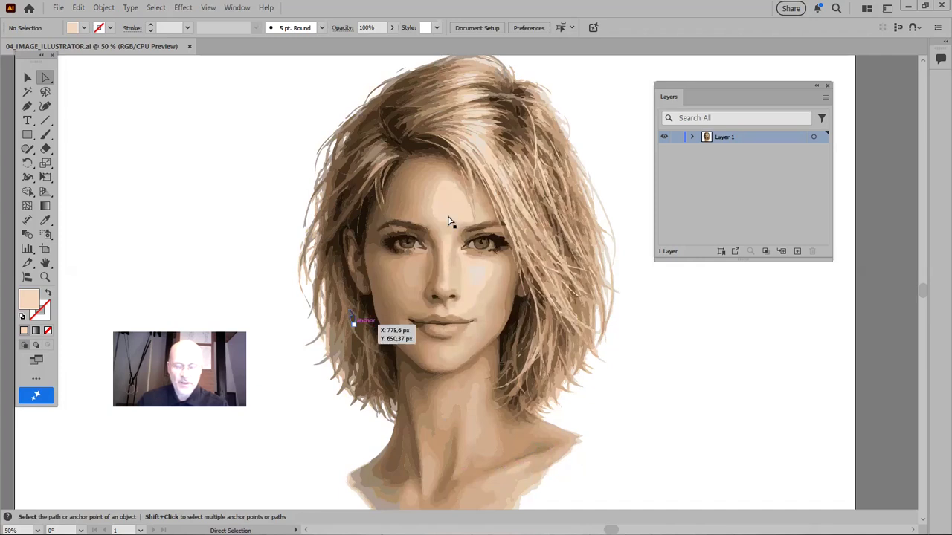
Close the portrait document in Illustrator and switch to Photoshop.
key("v")
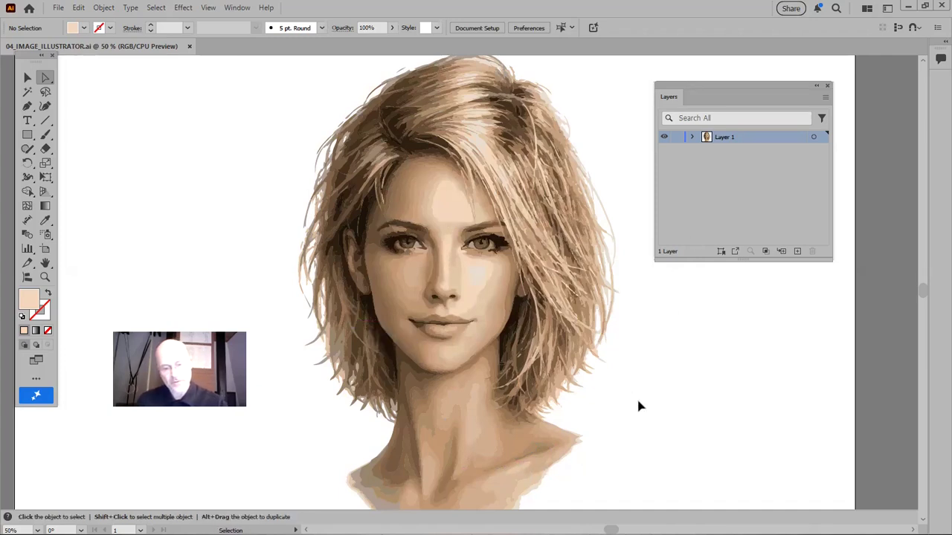
key("ctrl+w")
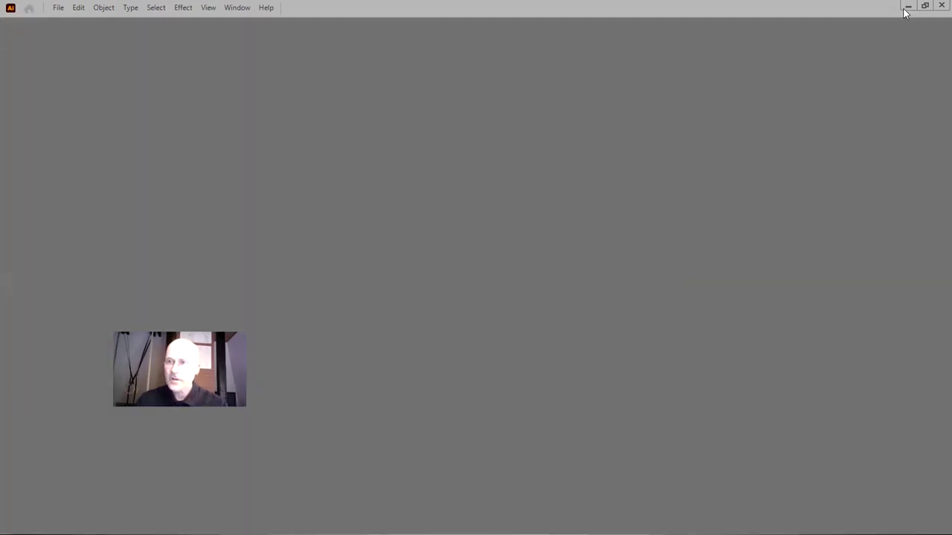
left_click(908, 6)
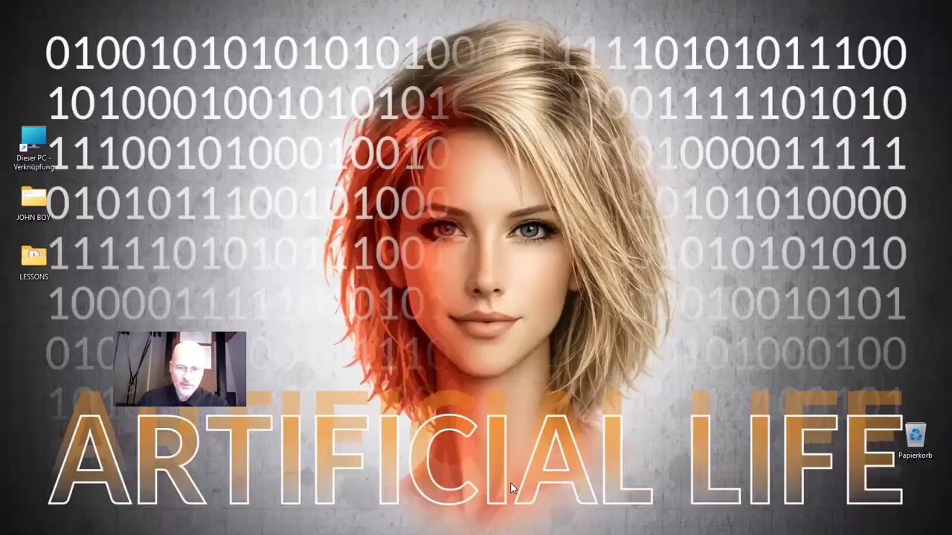
mouse_move(429, 534)
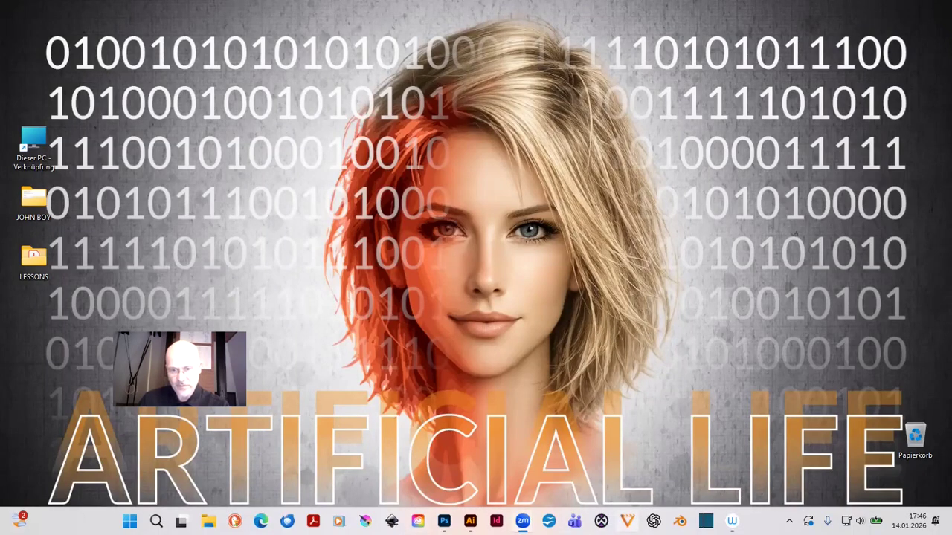
left_click(444, 521)
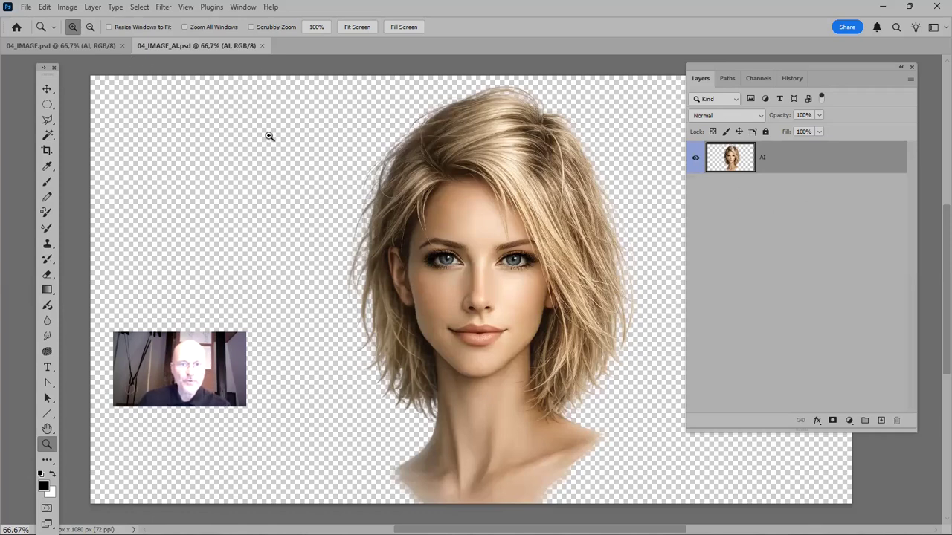
Close 04_IMAGE_AI.psd and place the 04_IMAGE_ILLUSTRATOR PNG as an embedded image in 04_IMAGE.psd at 100% scale.
left_click(262, 46)
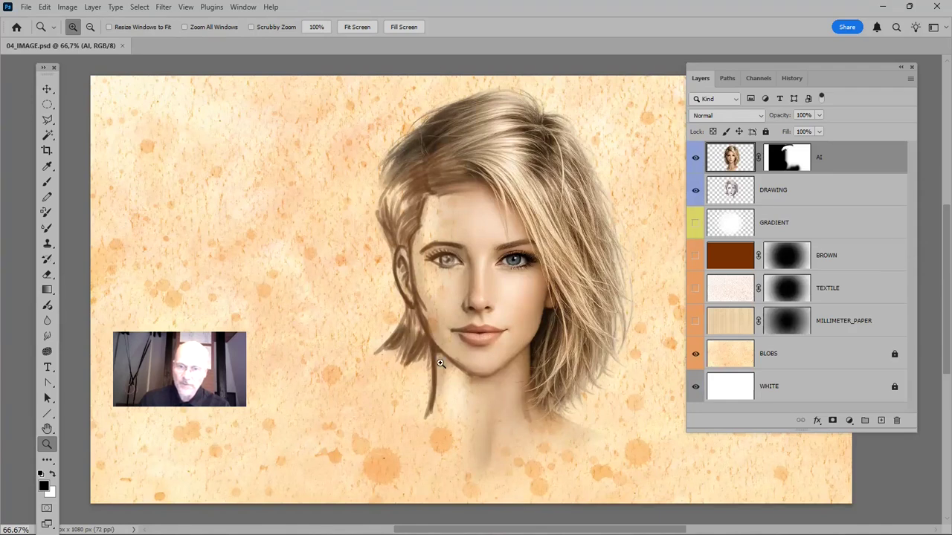
left_click(26, 7)
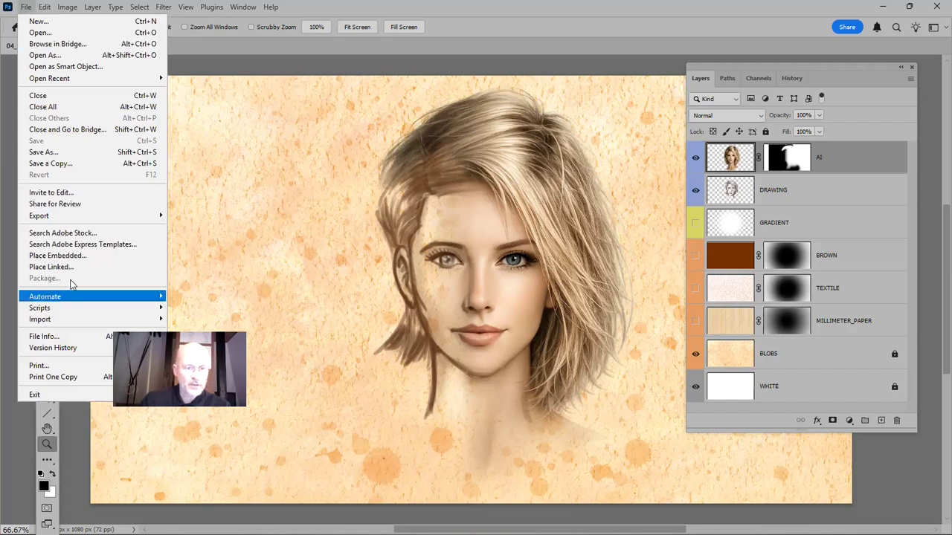
mouse_move(74, 292)
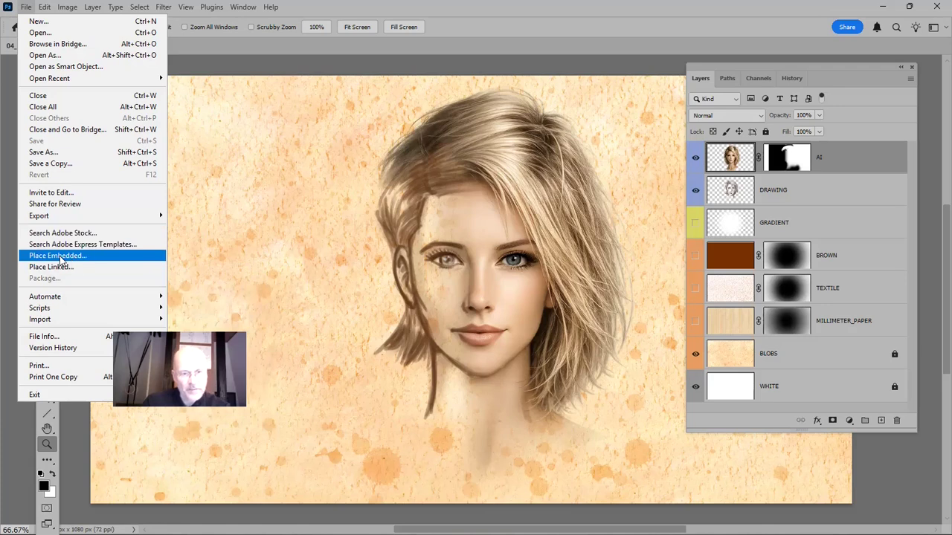
left_click(62, 260)
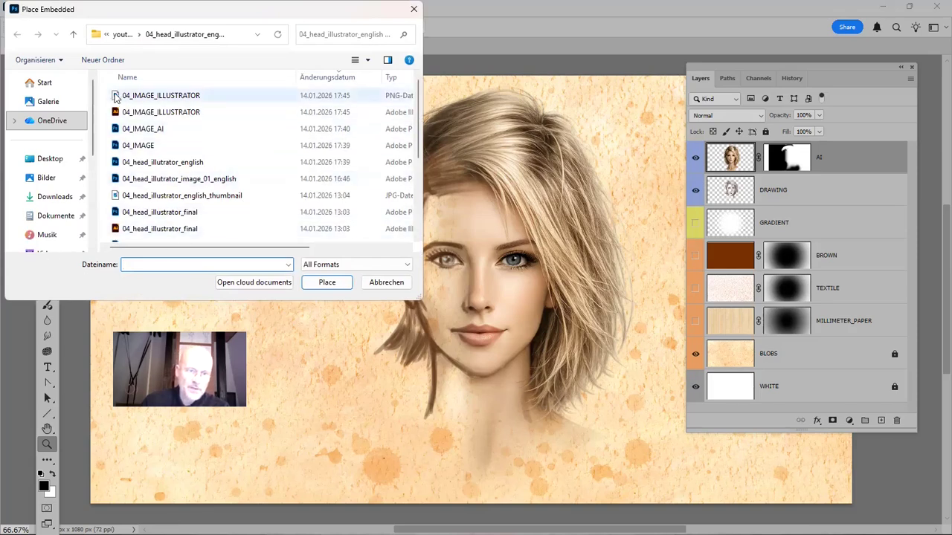
left_click(155, 96)
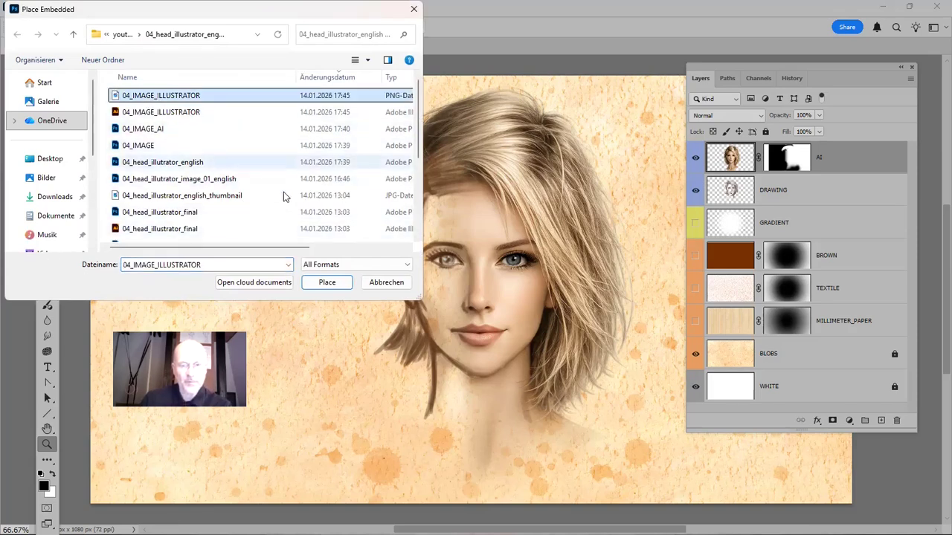
left_click(327, 283)
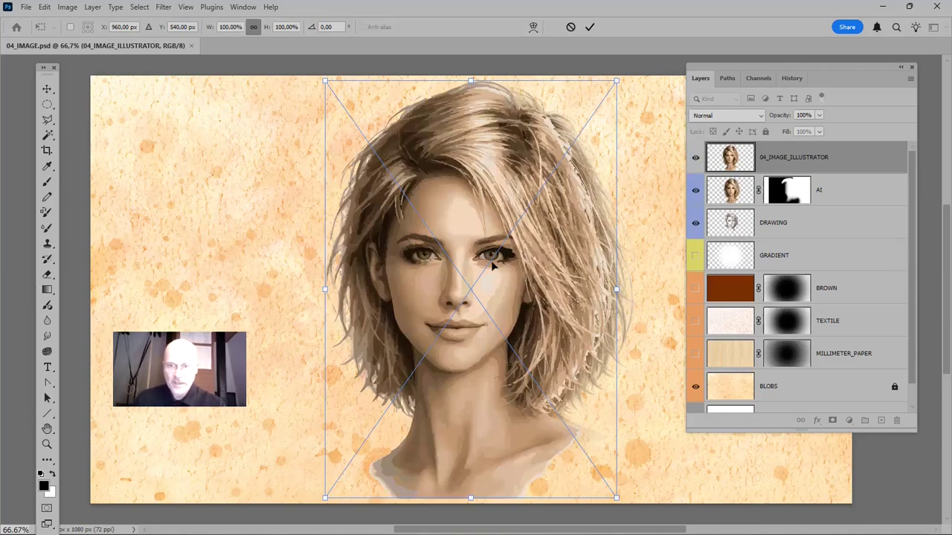
left_click(590, 27)
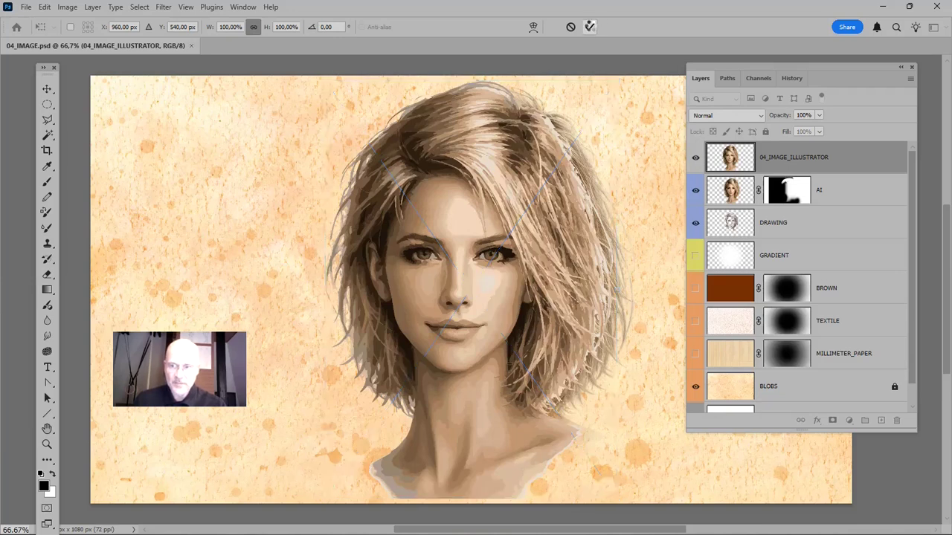
Set the opacity of the placed 04_IMAGE_ILLUSTRATOR layer to 60%.
key("z")
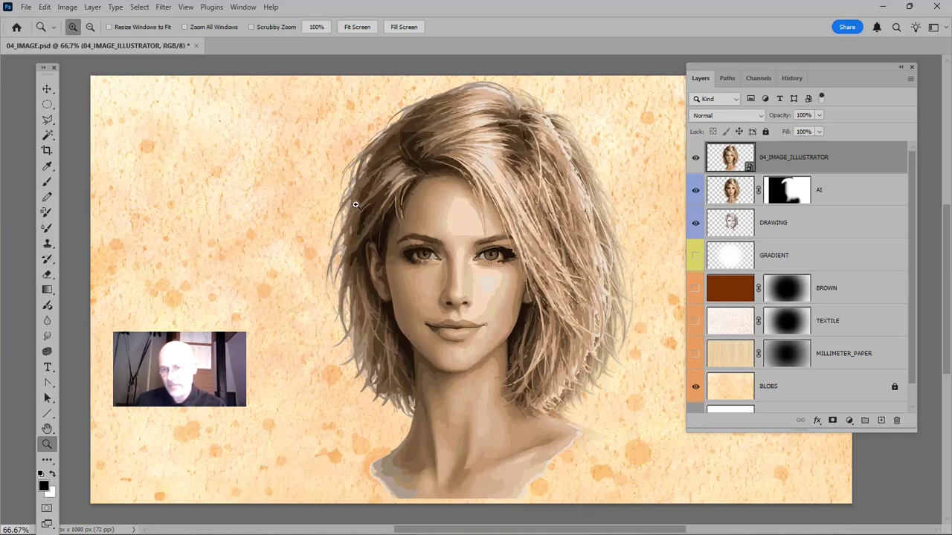
left_click(802, 114)
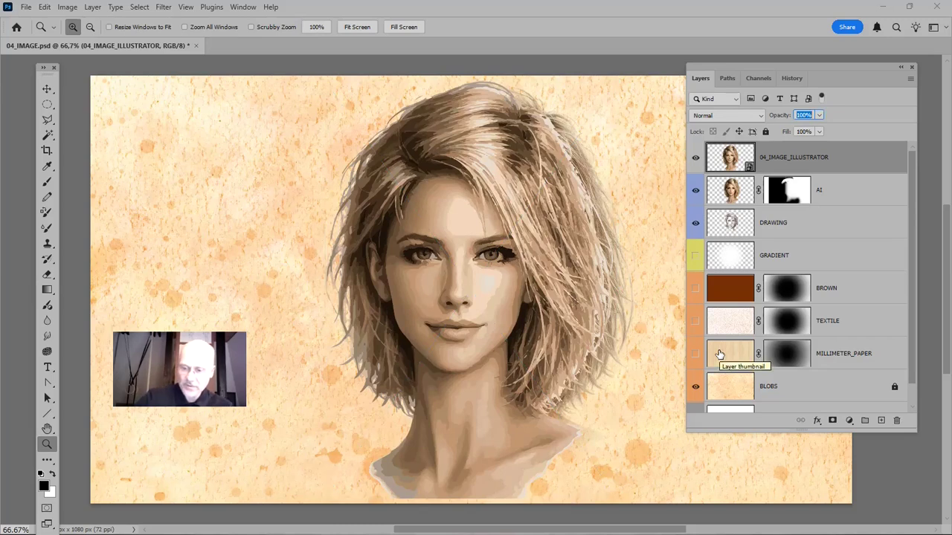
type("60")
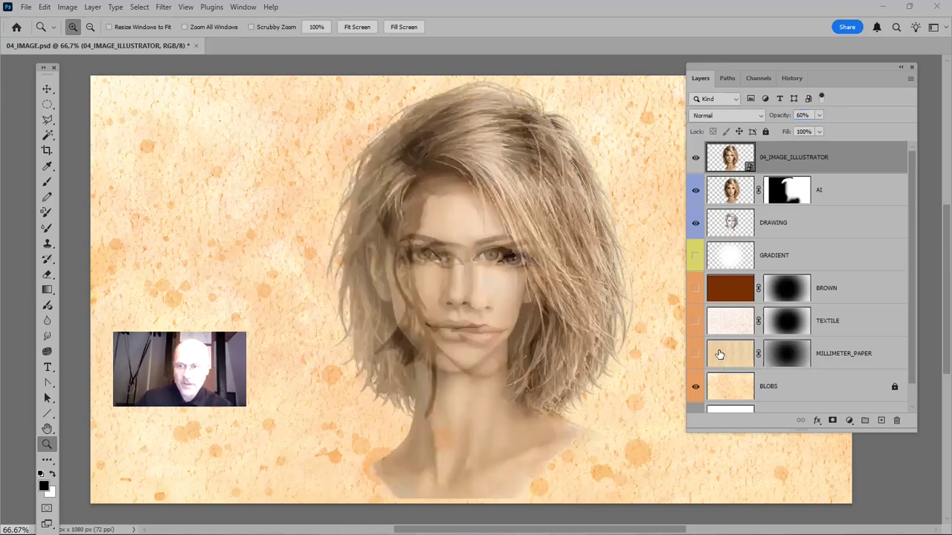
Disable the layer mask on the AI layer and hide the DRAWING layer.
left_click(839, 191)
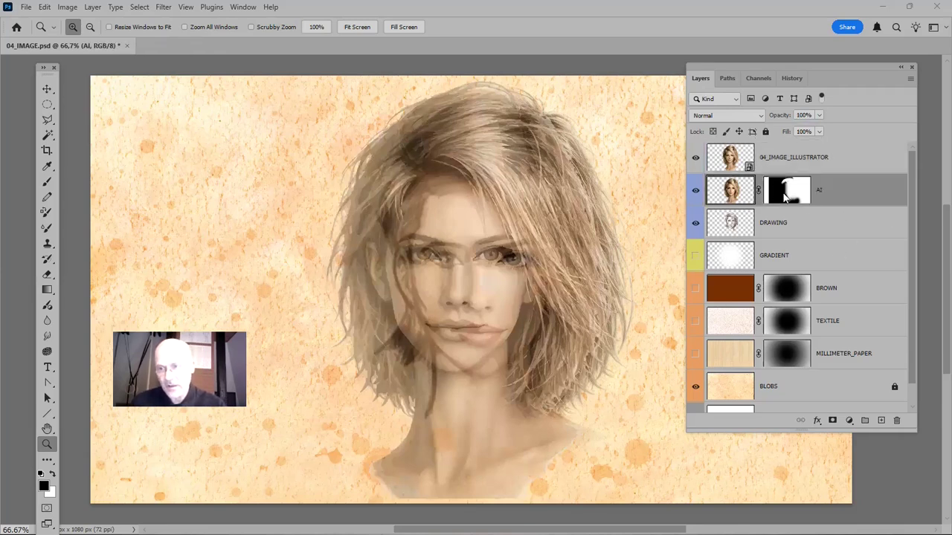
right_click(785, 195)
left_click(795, 202)
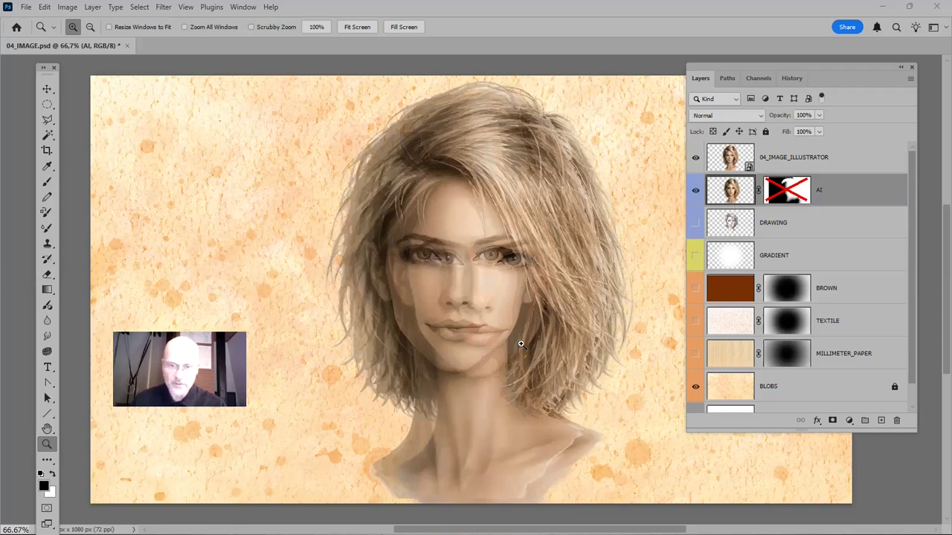
Move the semi-transparent 04_IMAGE_ILLUSTRATOR layer until its portrait aligns exactly with the face on the AI layer.
key("v")
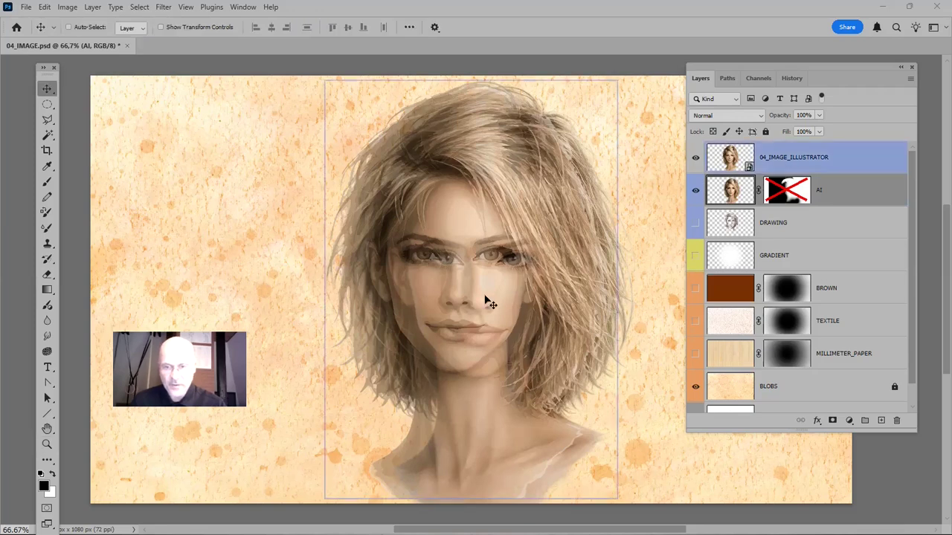
mouse_move(457, 299)
left_mouse_down()
mouse_move(470, 299)
mouse_move(448, 299)
left_mouse_up()
key("ctrl+z")
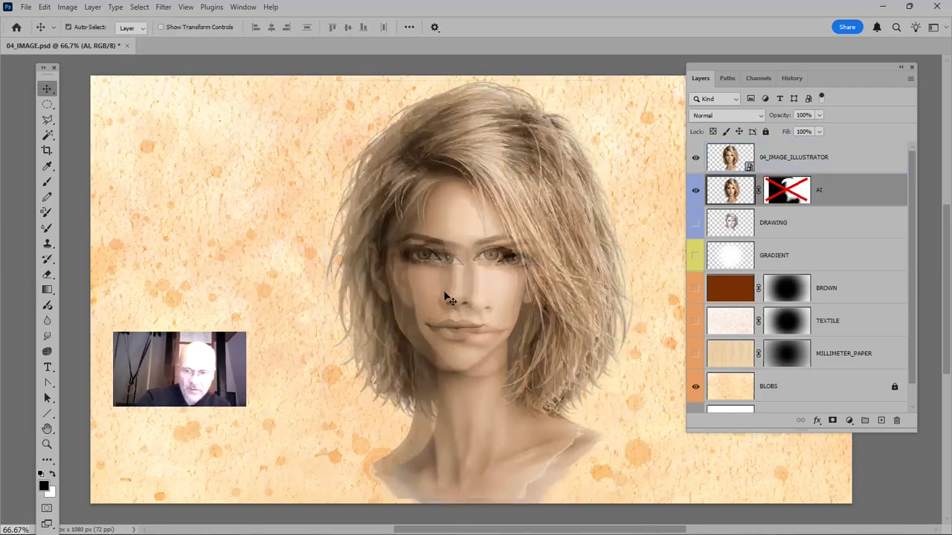
left_click(788, 157)
key("6")
left_click_drag(450, 302, 473, 306)
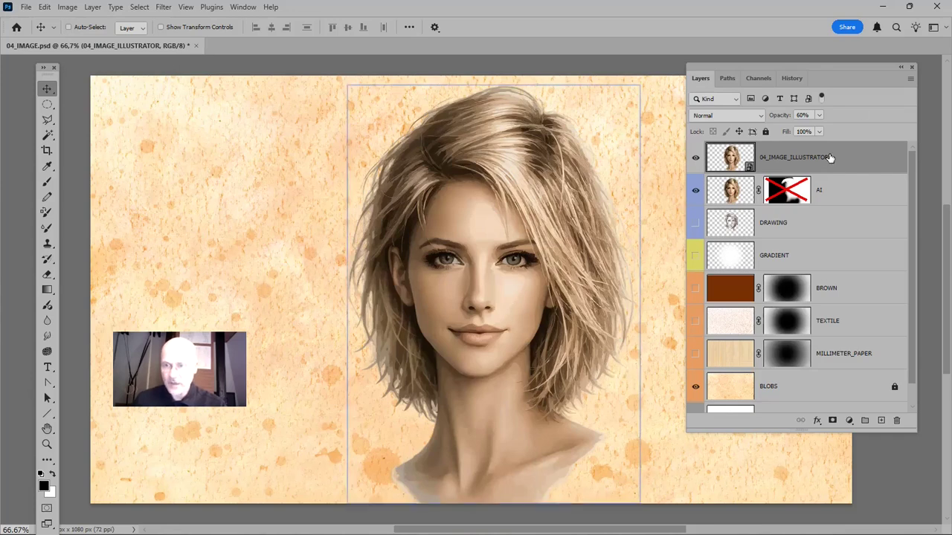
Reorder the 04_IMAGE_ILLUSTRATOR layer directly beneath the AI layer and set its opacity to 100%.
mouse_move(829, 157)
left_mouse_down()
mouse_move(830, 210)
mouse_move(805, 223)
left_mouse_up()
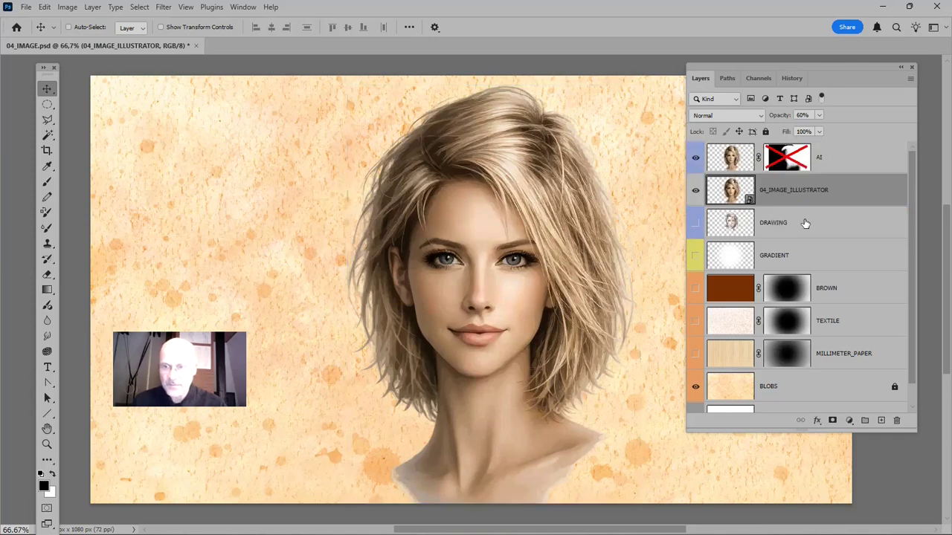
left_click(800, 114)
type("100")
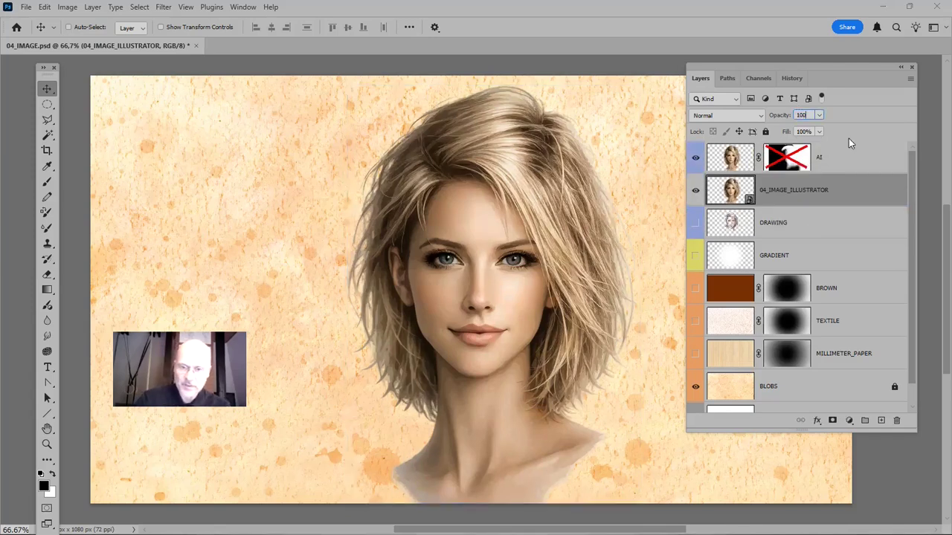
key("Return")
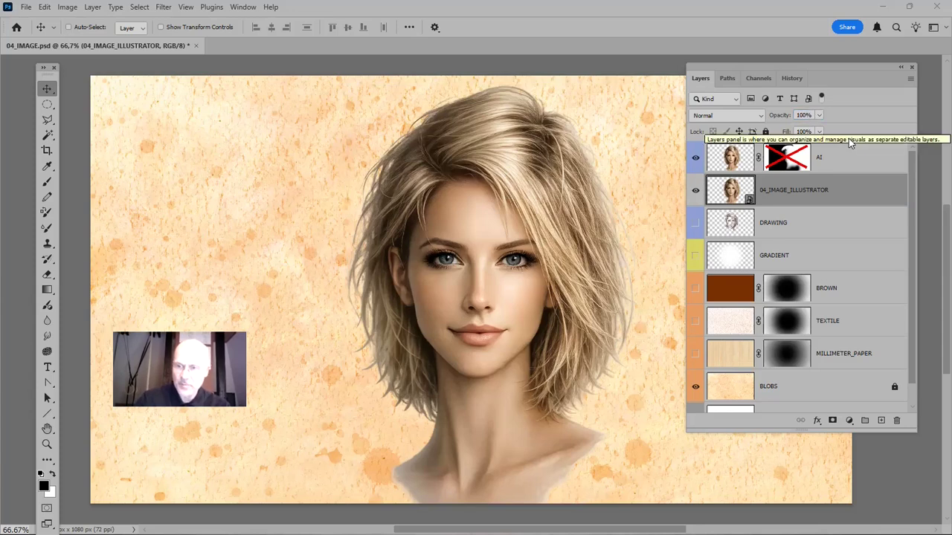
Enable the layer mask on the AI layer again.
right_click(790, 159)
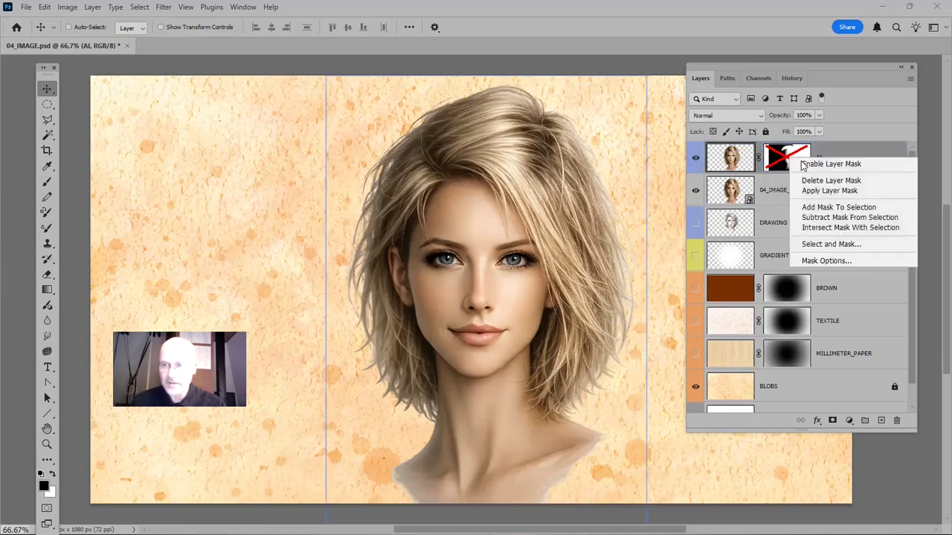
left_click(807, 162)
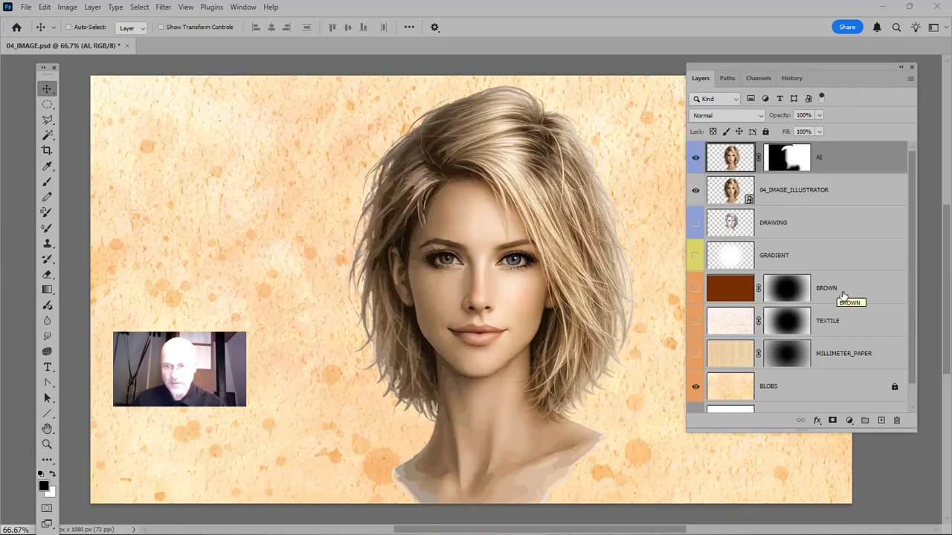
Reorder the MILLIMETER_PAPER layer directly above BROWN, then show the MILLIMETER_PAPER, BROWN and TEXTILE layers.
scroll(842, 295, "down", 1)
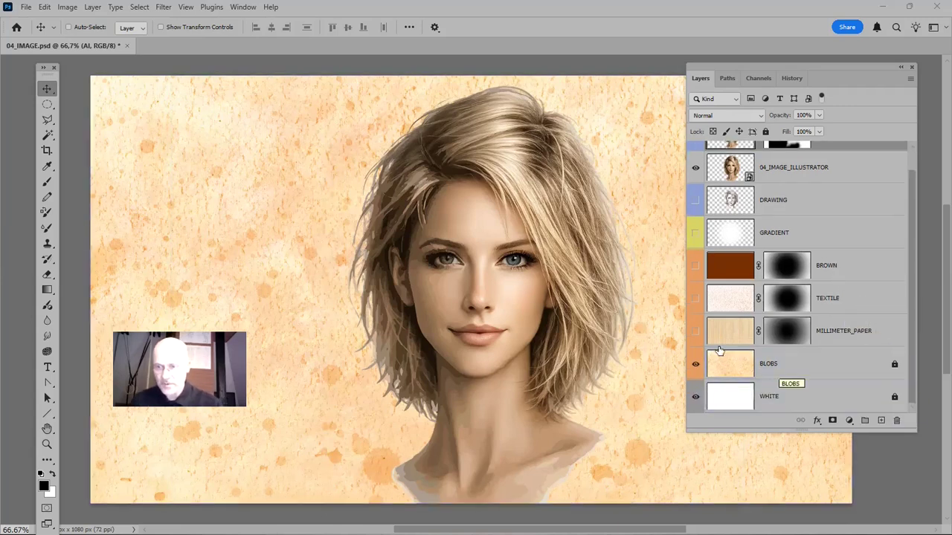
left_click_drag(846, 335, 844, 265)
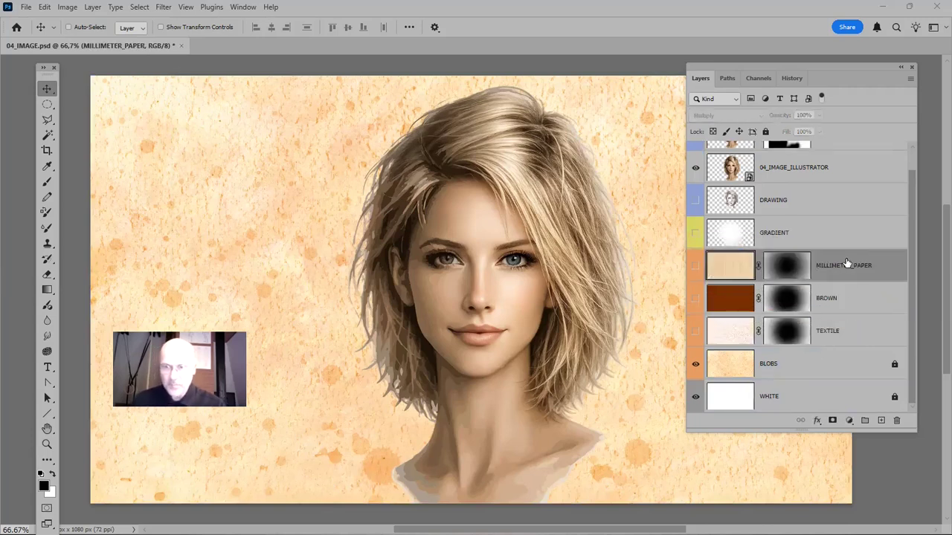
left_click(695, 268)
left_click(695, 298)
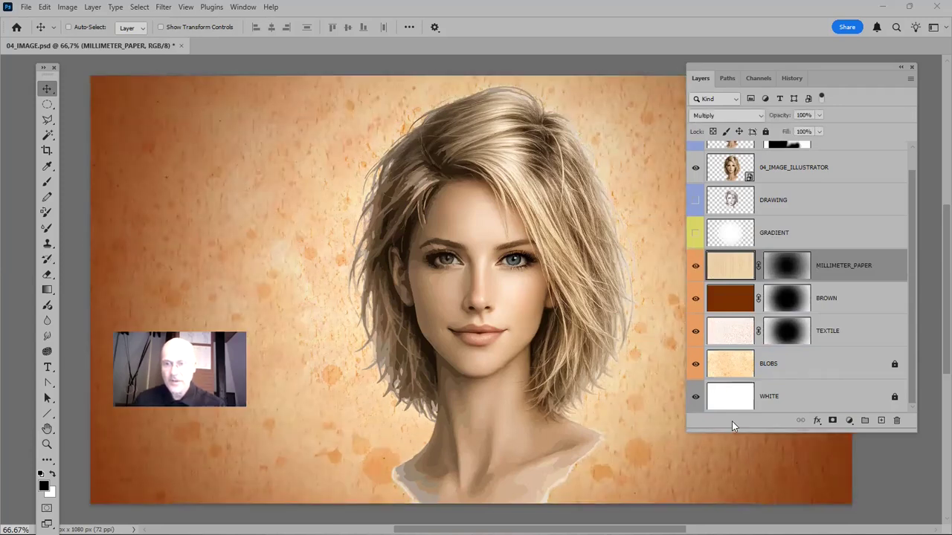
Fill the BROWN layer with the black foreground color.
left_click(744, 297)
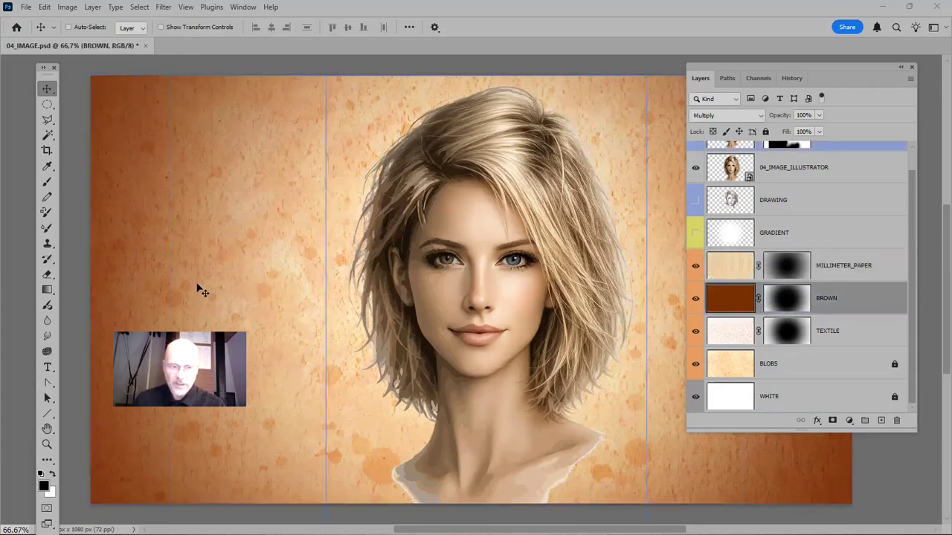
left_click_drag(273, 65, 316, 38)
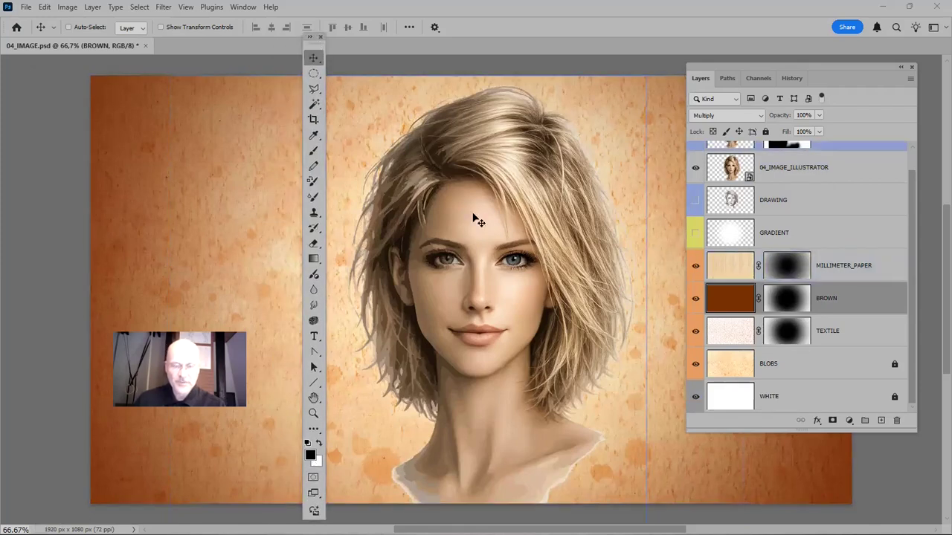
left_click_drag(312, 45, 70, 67)
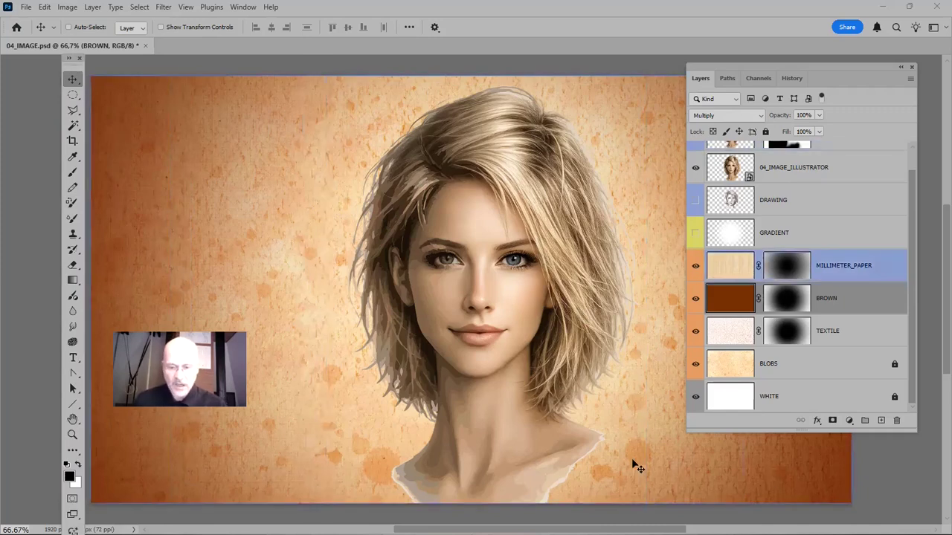
key("alt+BackSpace")
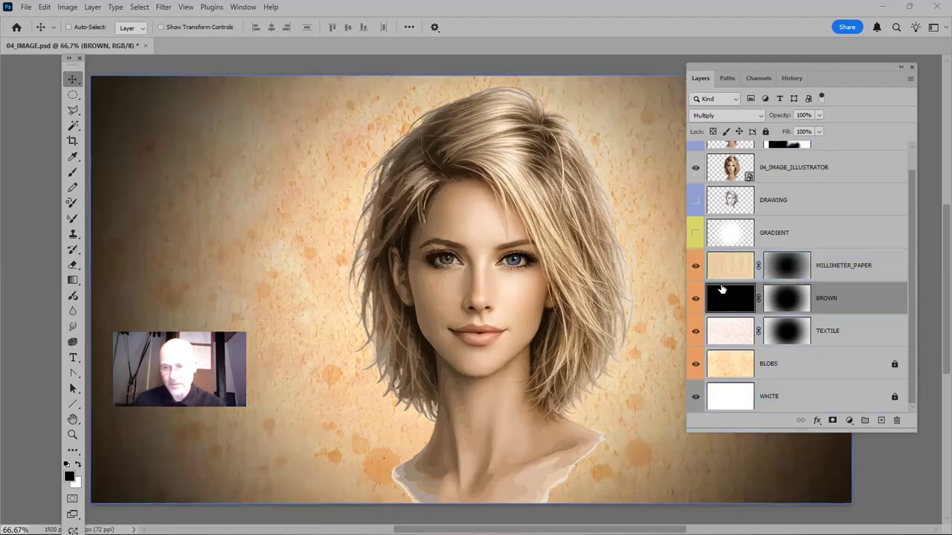
left_click(726, 320)
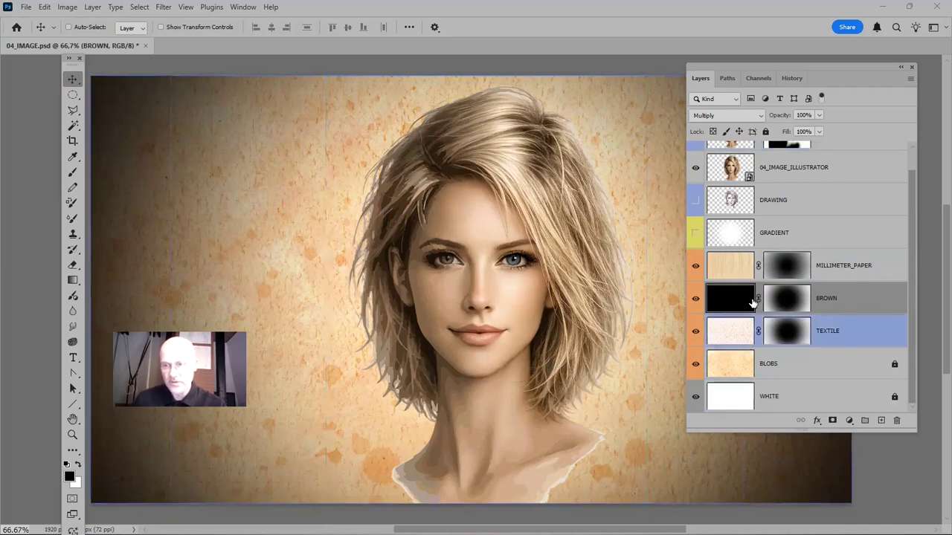
left_click_drag(641, 318, 537, 348)
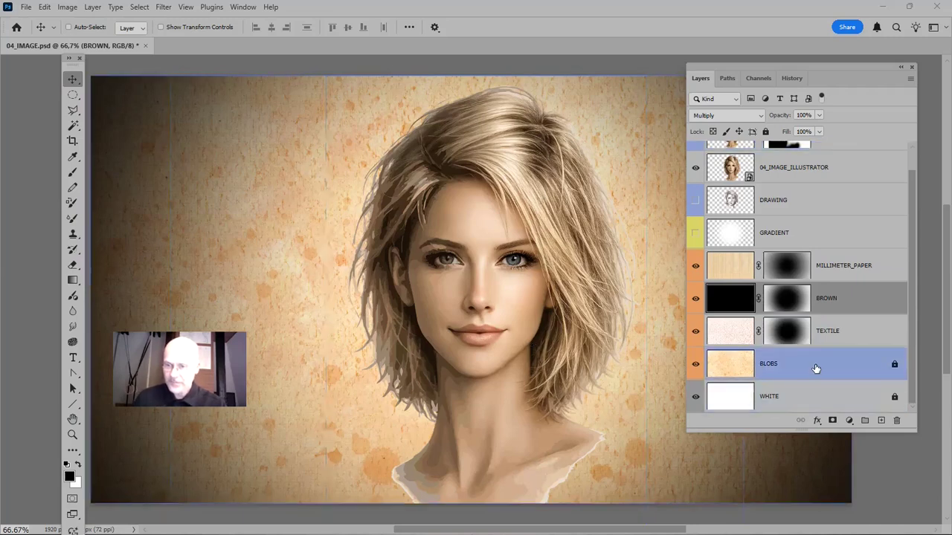
Duplicate the MILLIMETER_PAPER layer and set the duplicate's opacity to 60%.
left_click(712, 268)
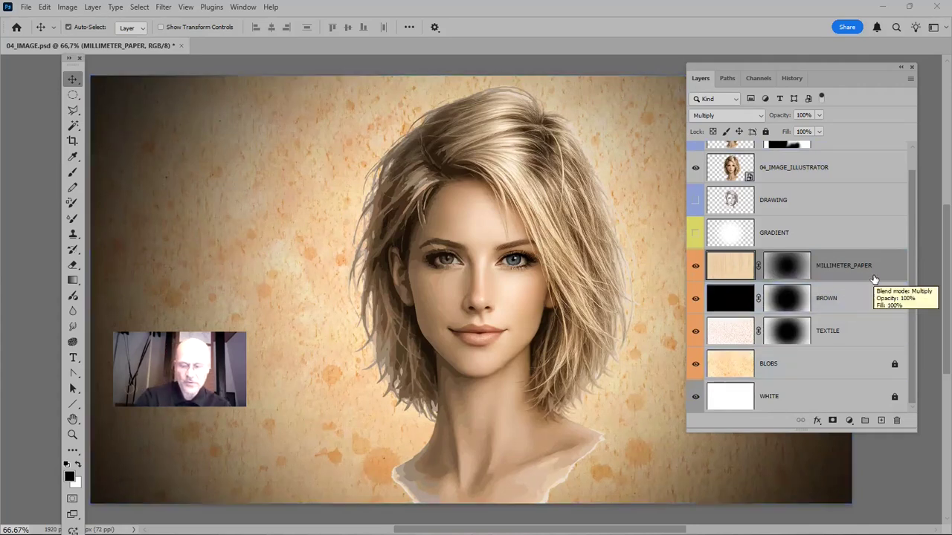
key("ctrl+j")
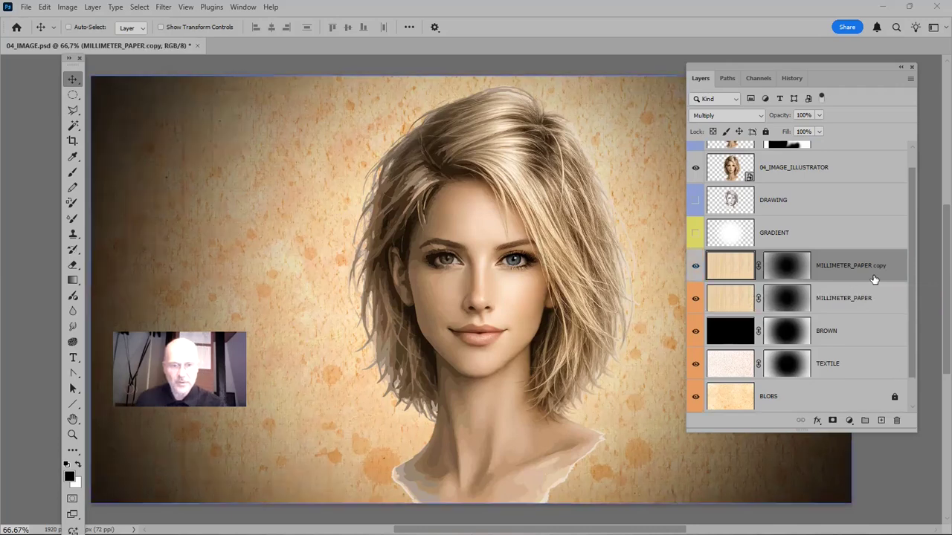
left_click(695, 267)
left_click(696, 267)
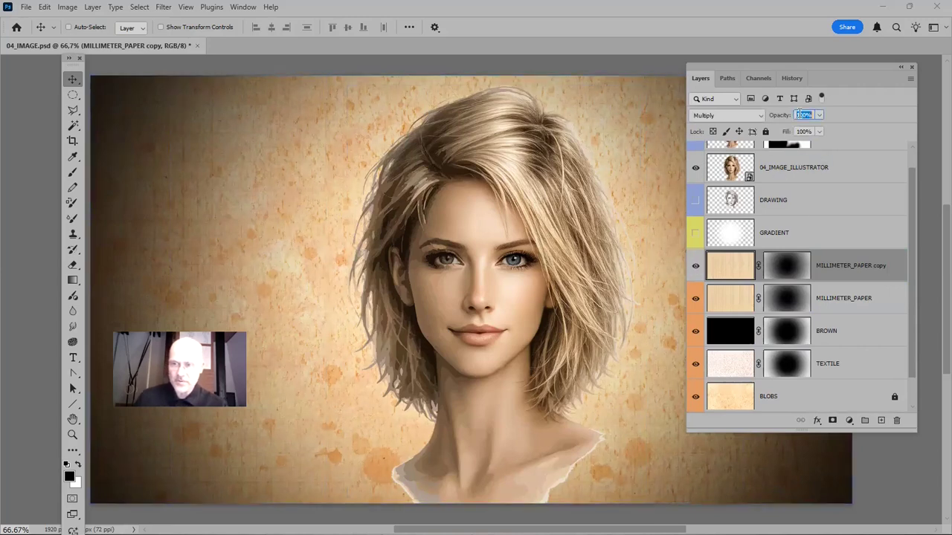
key("Return")
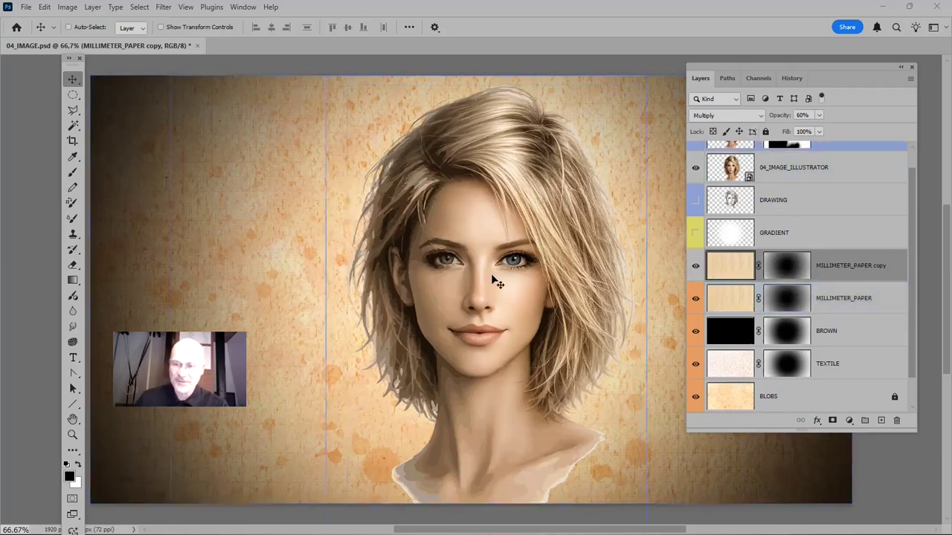
mouse_move(850, 270)
left_mouse_down()
mouse_move(851, 238)
mouse_move(847, 267)
left_mouse_up()
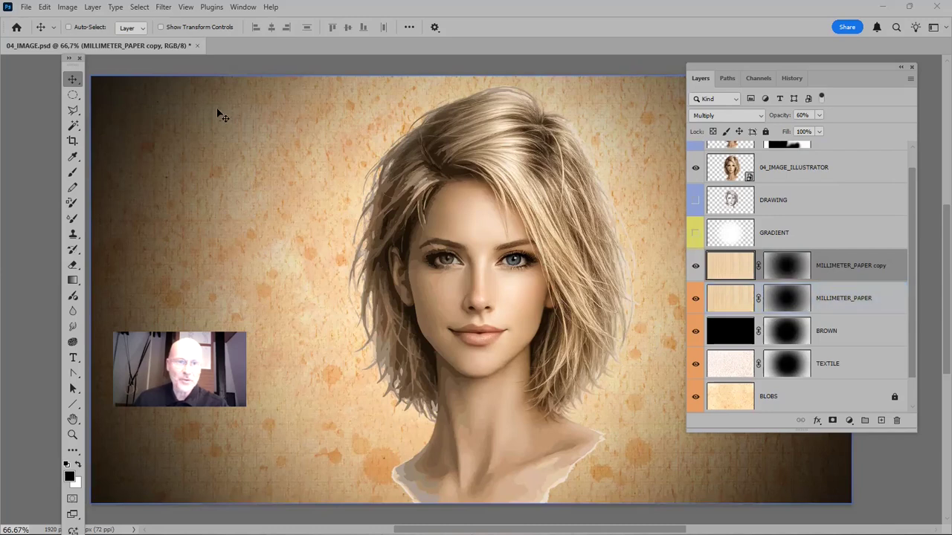
Add a Hue/Saturation adjustment layer above the duplicated millimeter paper layer, with hue +180 and saturation -77.
left_click(92, 8)
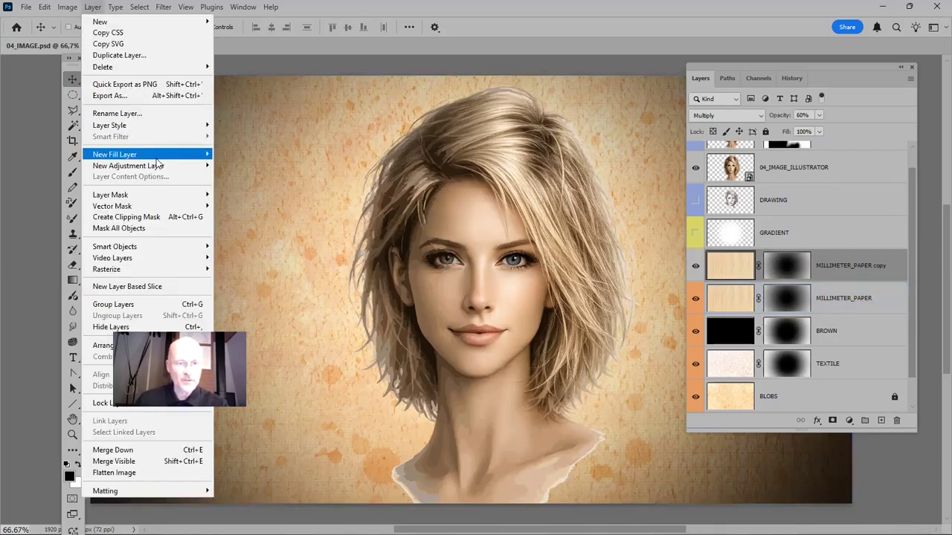
mouse_move(206, 166)
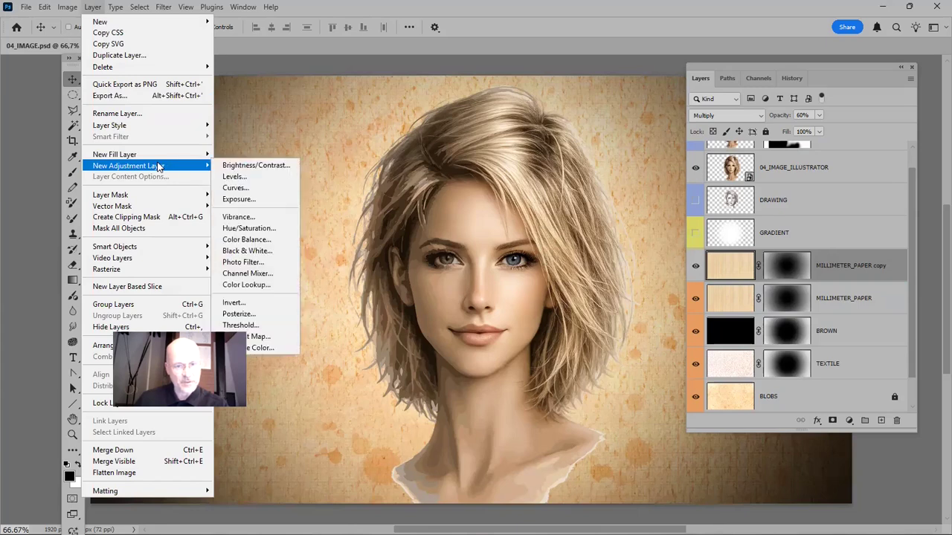
left_click(255, 231)
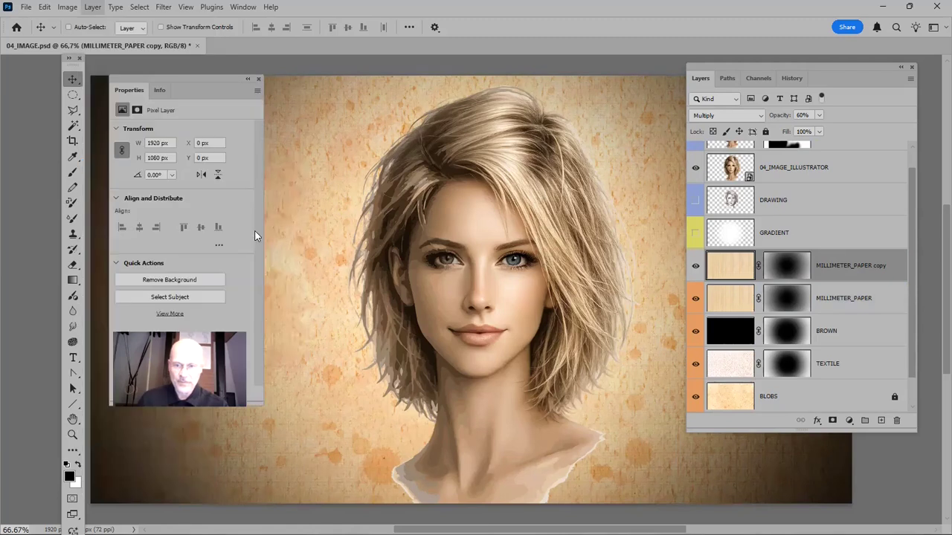
left_click(624, 269)
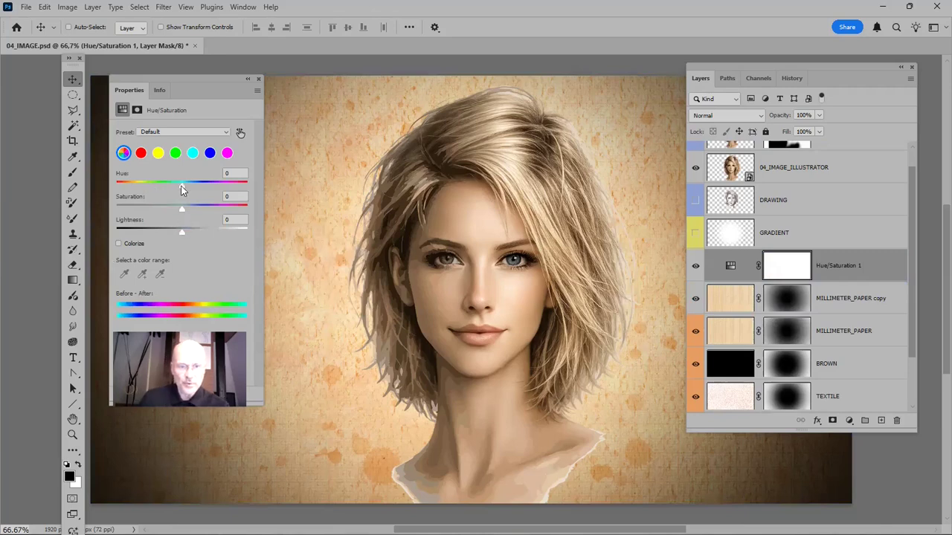
left_click_drag(181, 187, 248, 190)
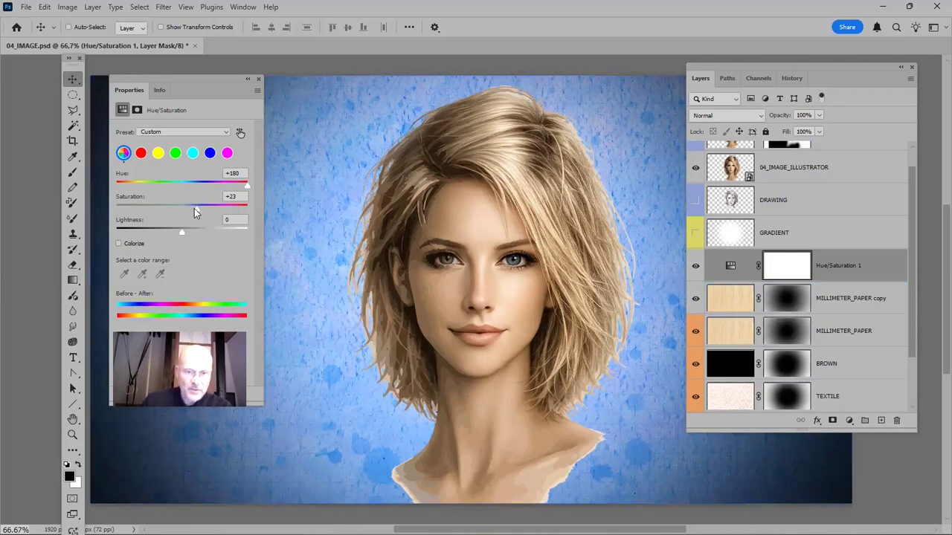
left_click_drag(184, 210, 131, 222)
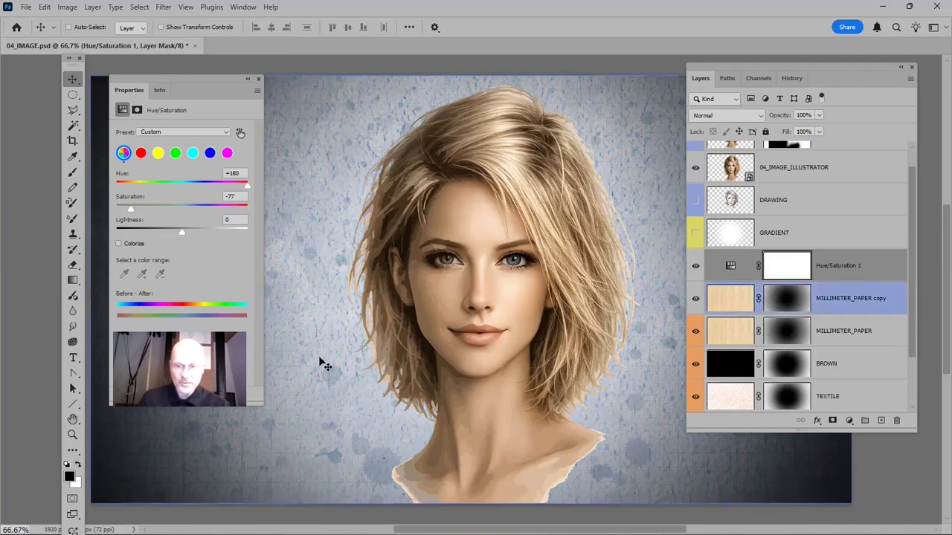
left_click(259, 79)
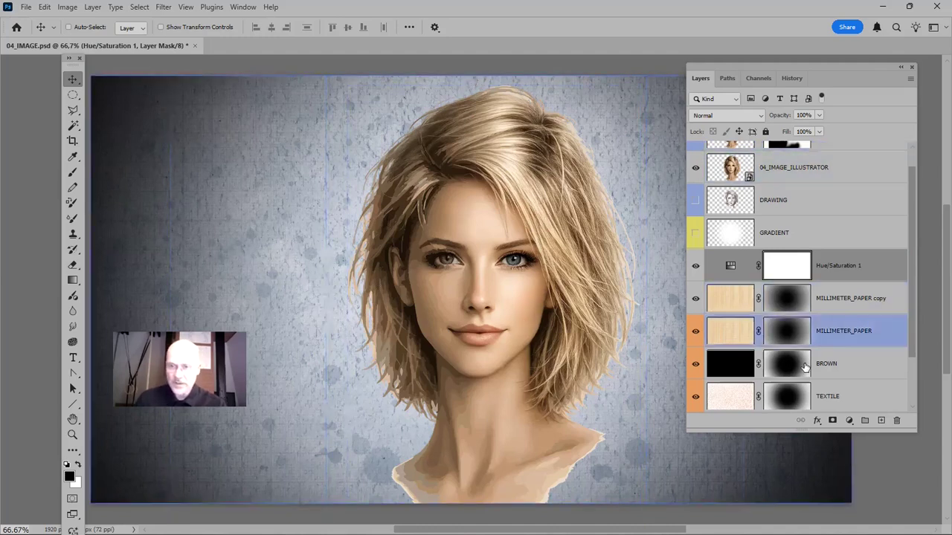
Add a Color Balance adjustment layer directly above the 04_IMAGE_ILLUSTRATOR layer.
scroll(861, 336, "up", 1)
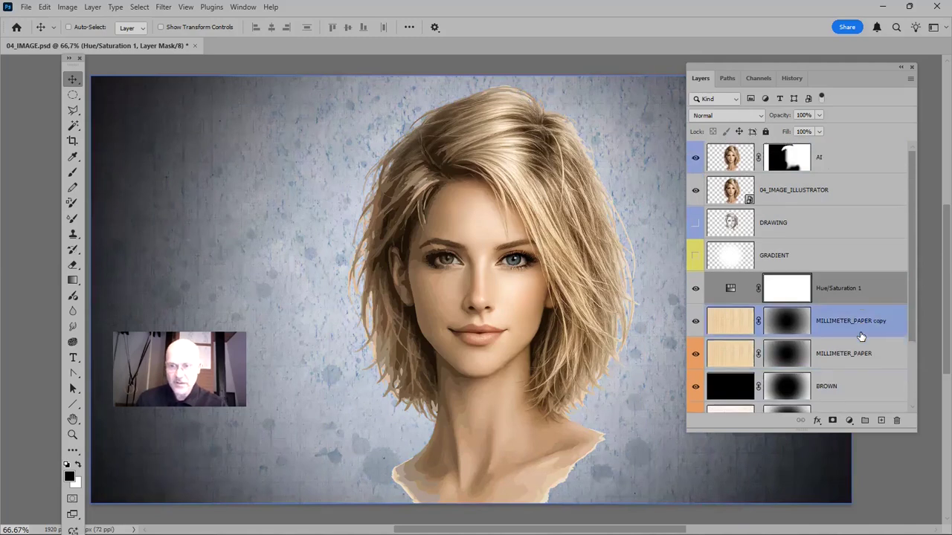
left_click(803, 197)
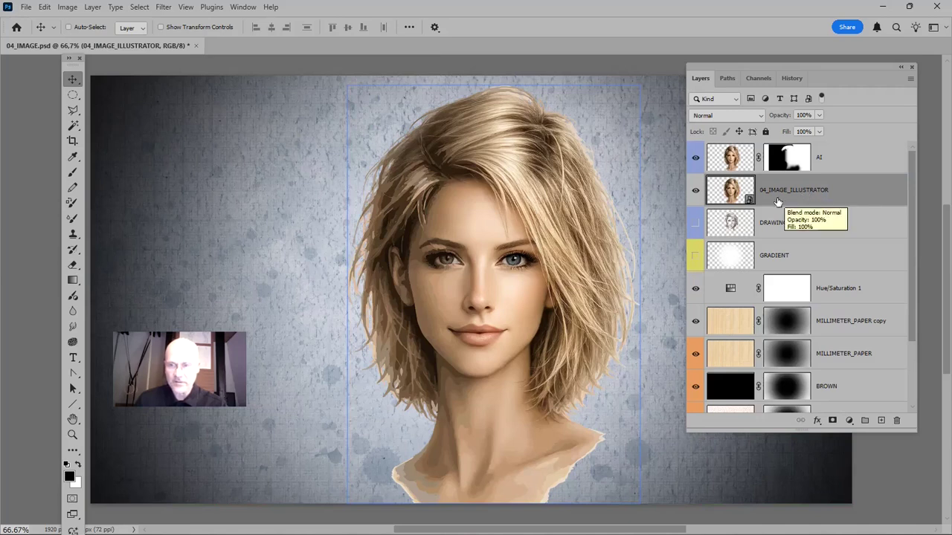
left_click_drag(820, 63, 606, 71)
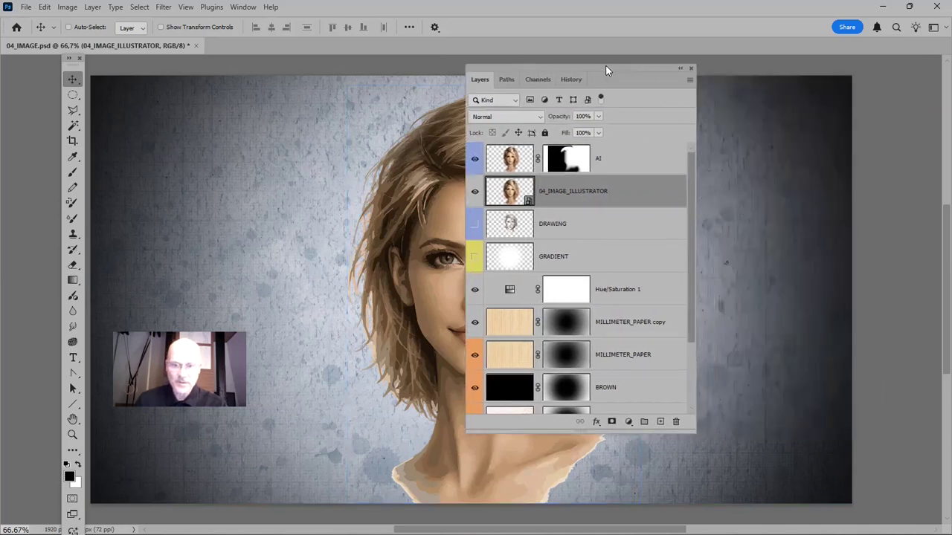
left_click(628, 424)
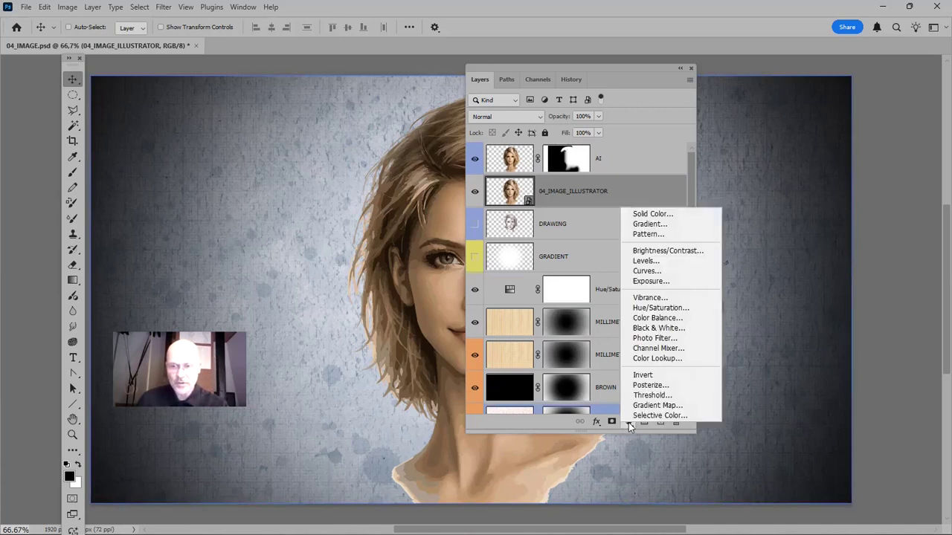
left_click(654, 318)
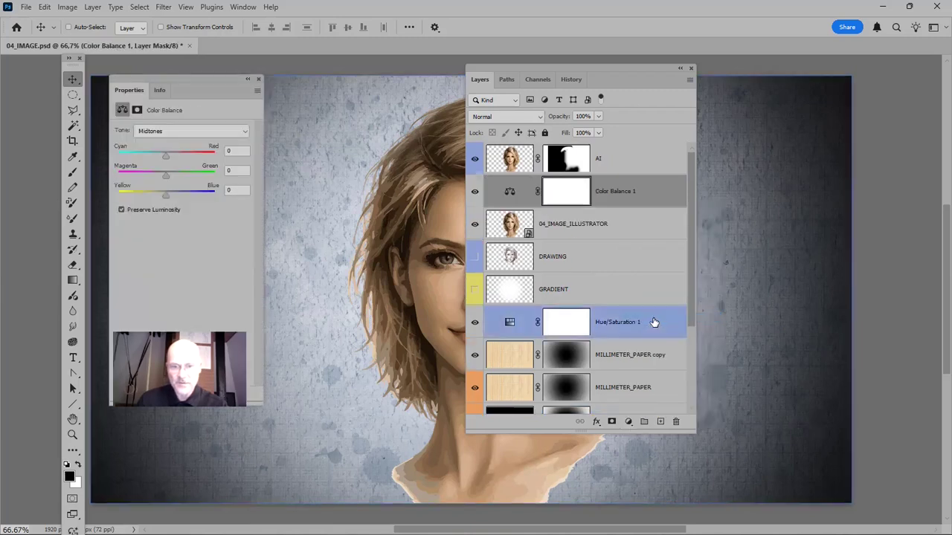
left_click_drag(663, 66, 845, 79)
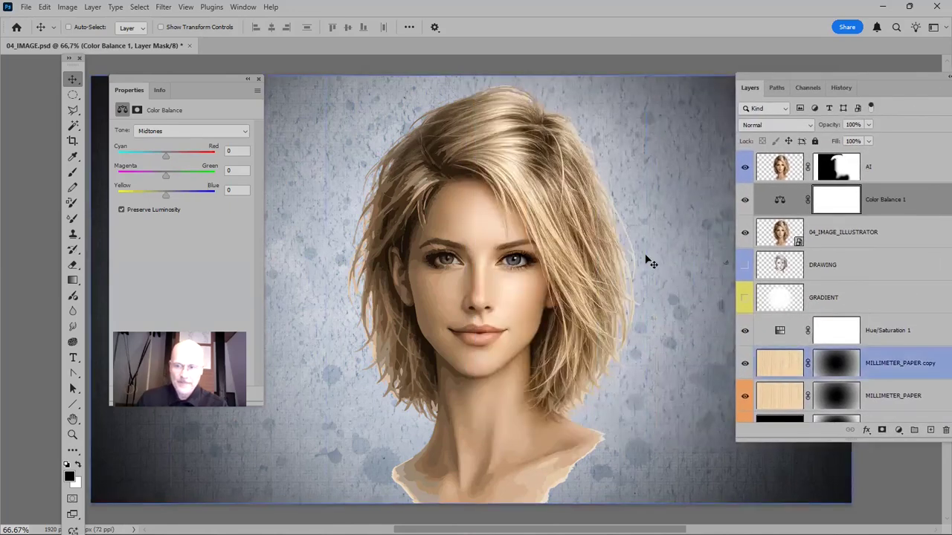
left_click(369, 300, "ctrl")
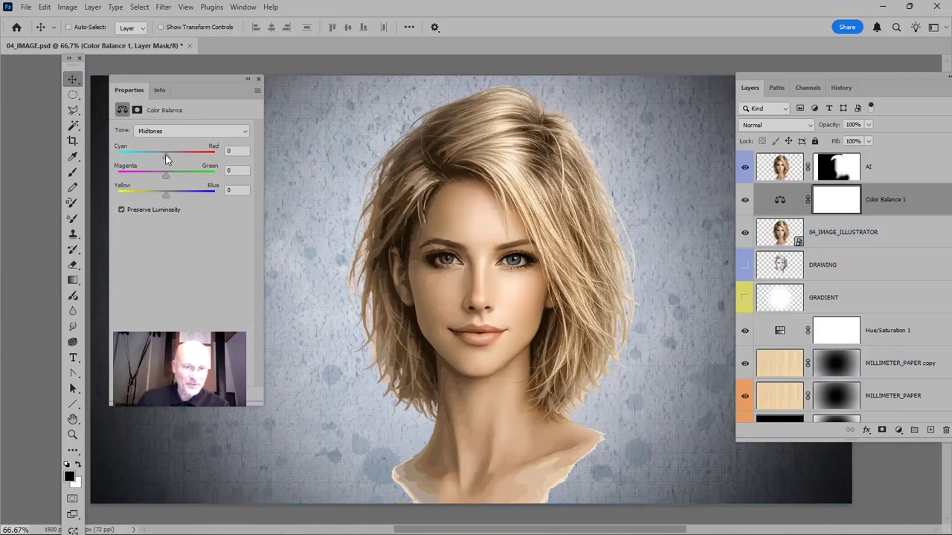
Set the Color Balance midtones to +100 red and clip the adjustment to the 04_IMAGE_ILLUSTRATOR layer.
left_click_drag(181, 159, 219, 160)
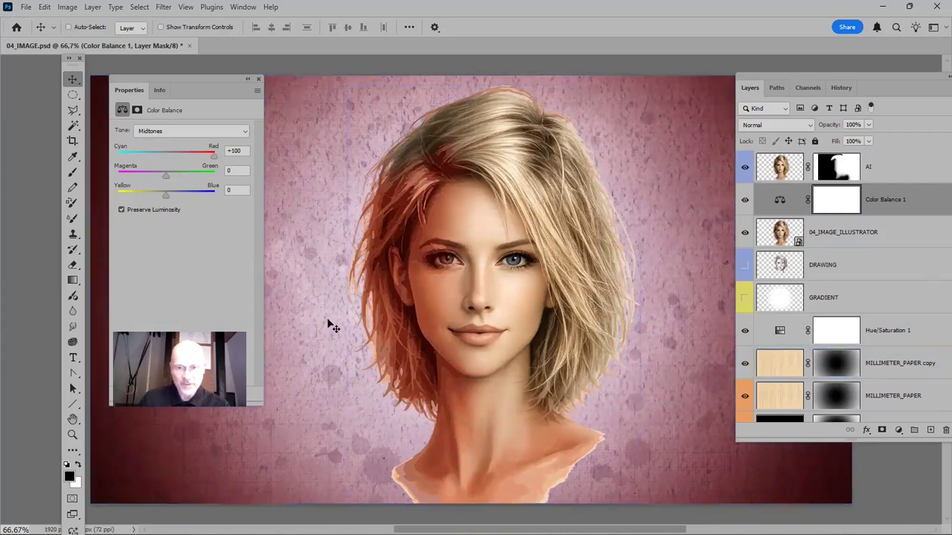
left_click_drag(202, 80, 325, 80)
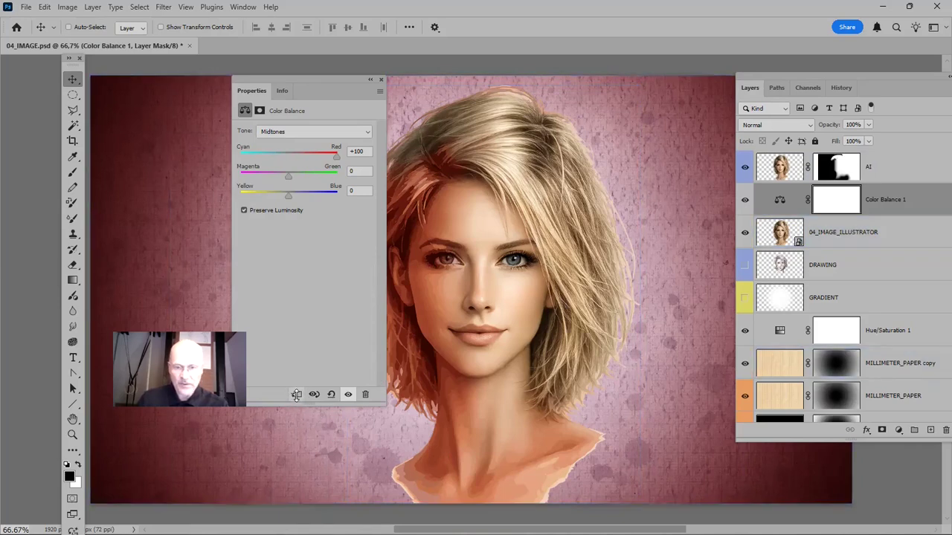
left_click(296, 395)
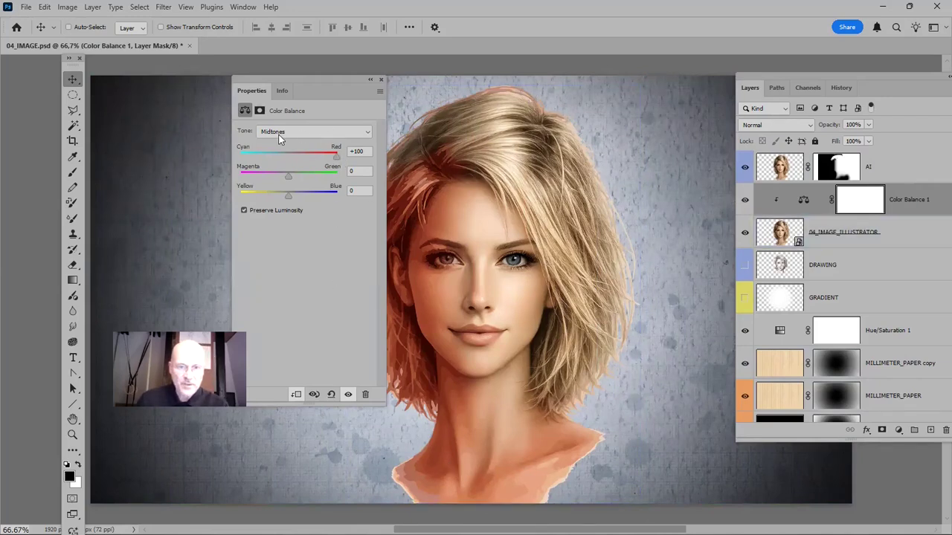
Shift the Color Balance shadows slightly toward red and set its highlights to +63 red.
left_click(348, 132)
left_click(344, 142)
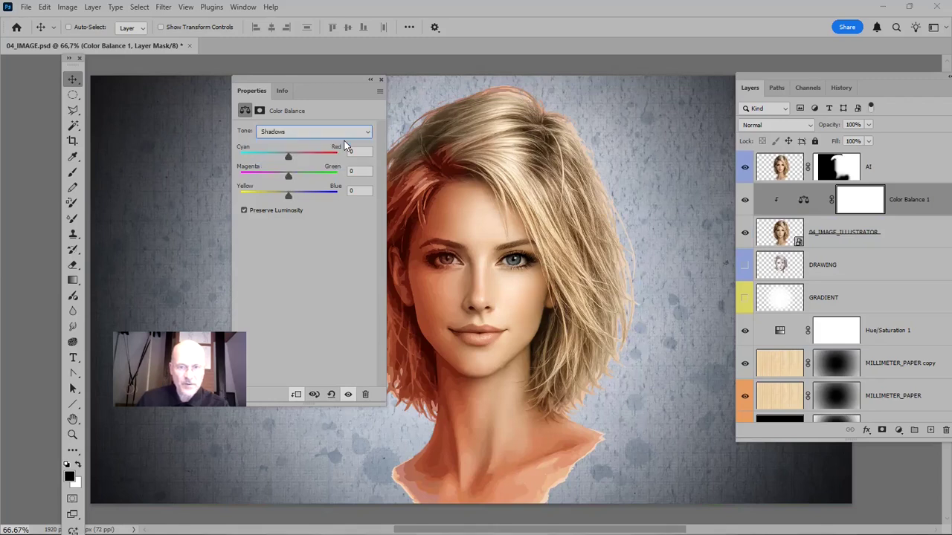
mouse_move(289, 156)
left_mouse_down()
mouse_move(346, 161)
mouse_move(297, 163)
left_mouse_up()
left_click(354, 134)
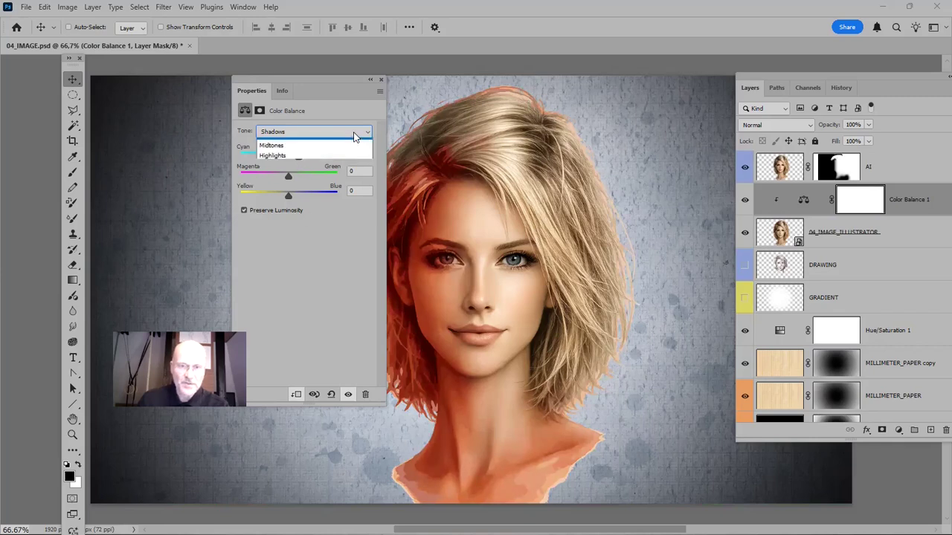
left_click(291, 167)
left_click_drag(289, 161, 319, 169)
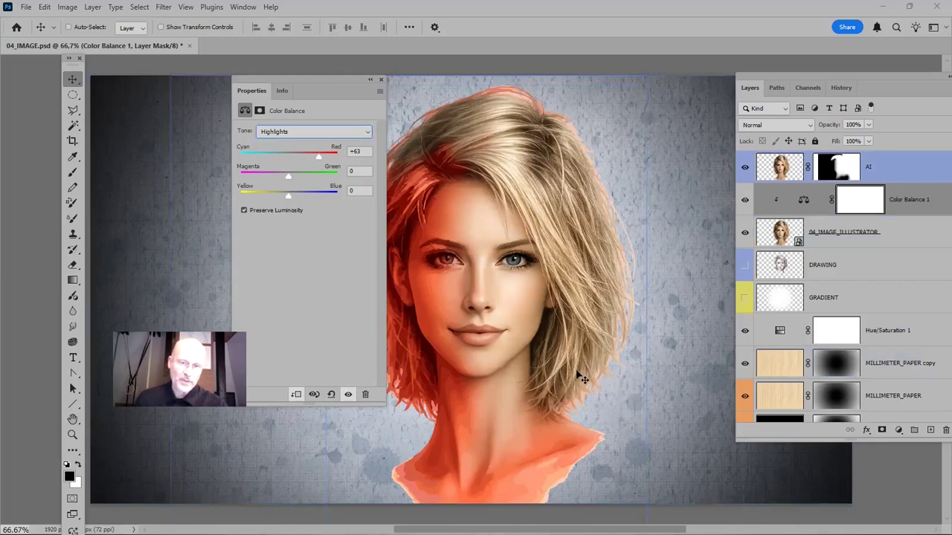
Close the Color Balance settings and save the document.
left_click(381, 78)
key("ctrl+s")
left_click_drag(570, 432, 558, 411)
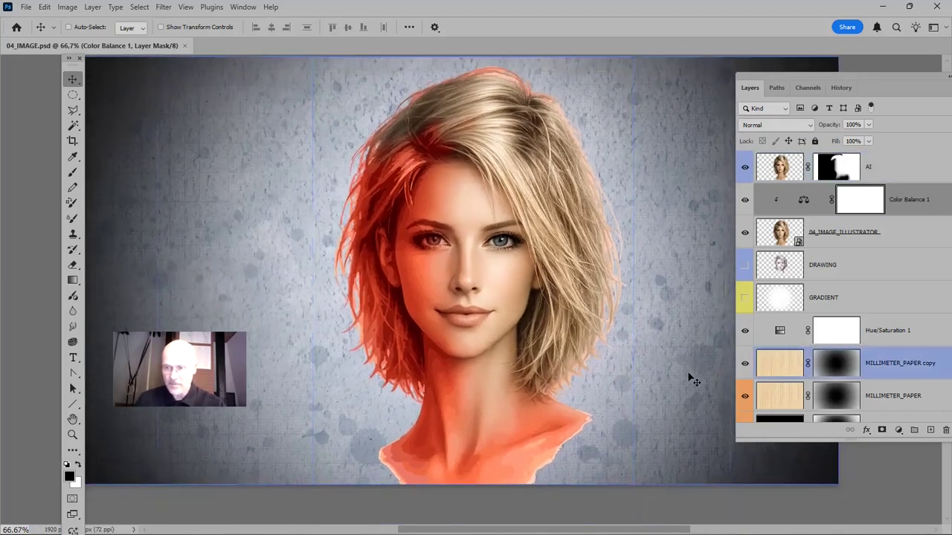
Add a layer mask to the 04_IMAGE_ILLUSTRATOR layer.
left_click(861, 232)
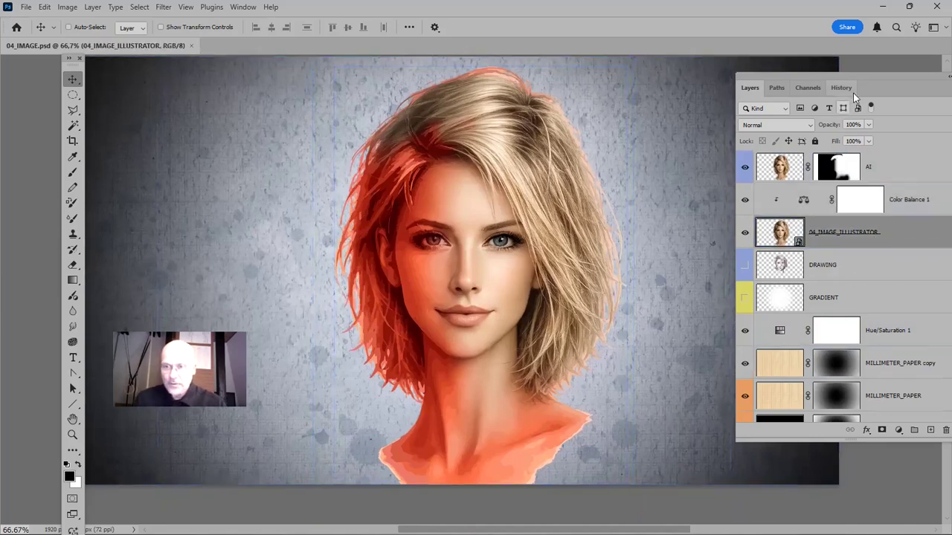
left_click_drag(861, 73, 727, 96)
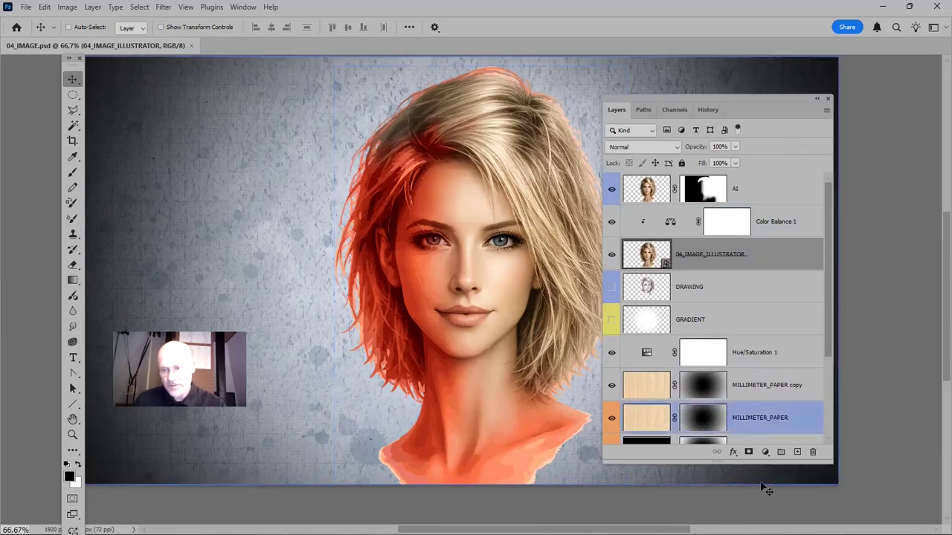
left_click(748, 452)
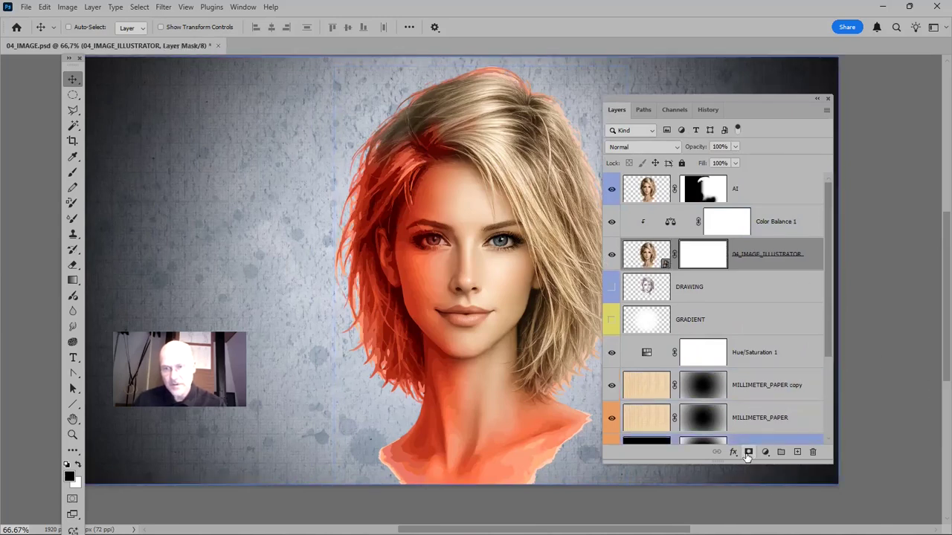
left_click_drag(712, 96, 844, 88)
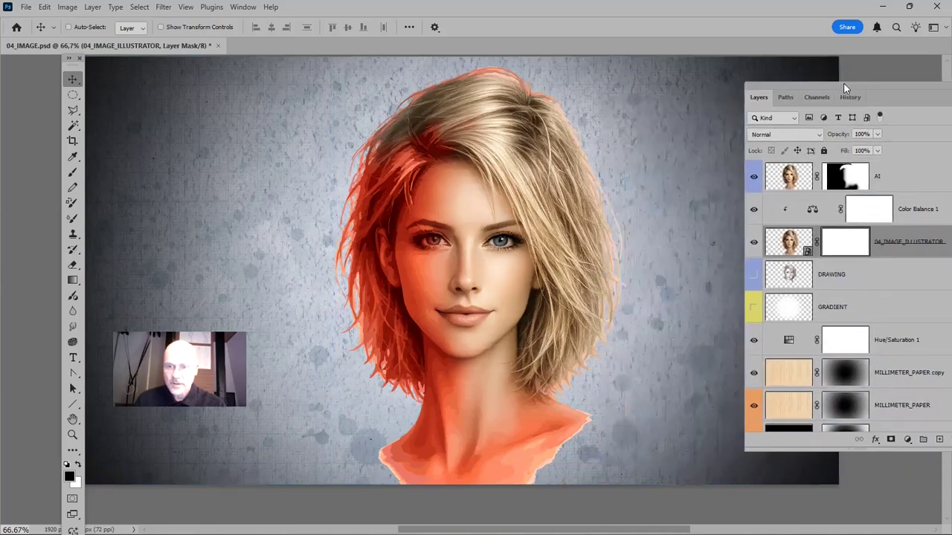
left_click(268, 253, "ctrl")
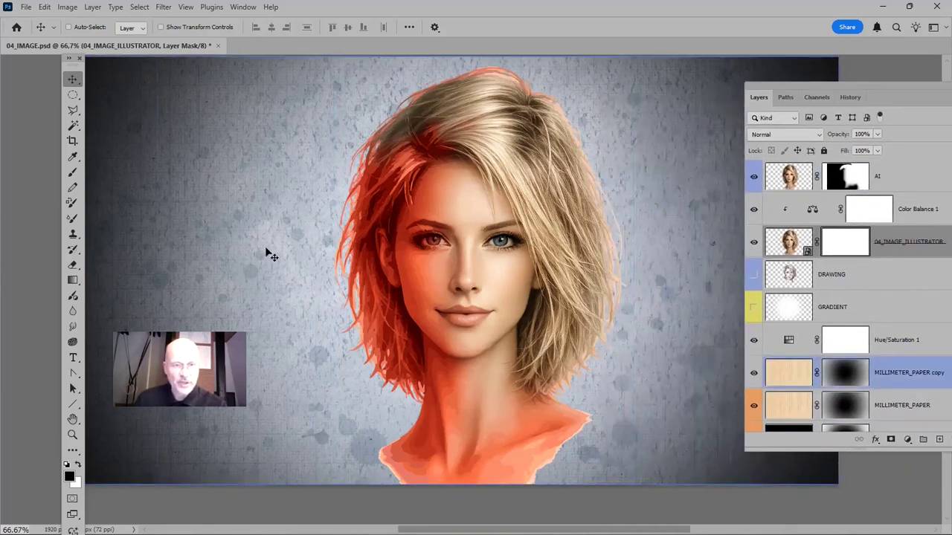
Paint black on the 04_IMAGE_ILLUSTRATOR mask with a soft round 300 px brush to fade out the shoulders and lower neck.
key("b")
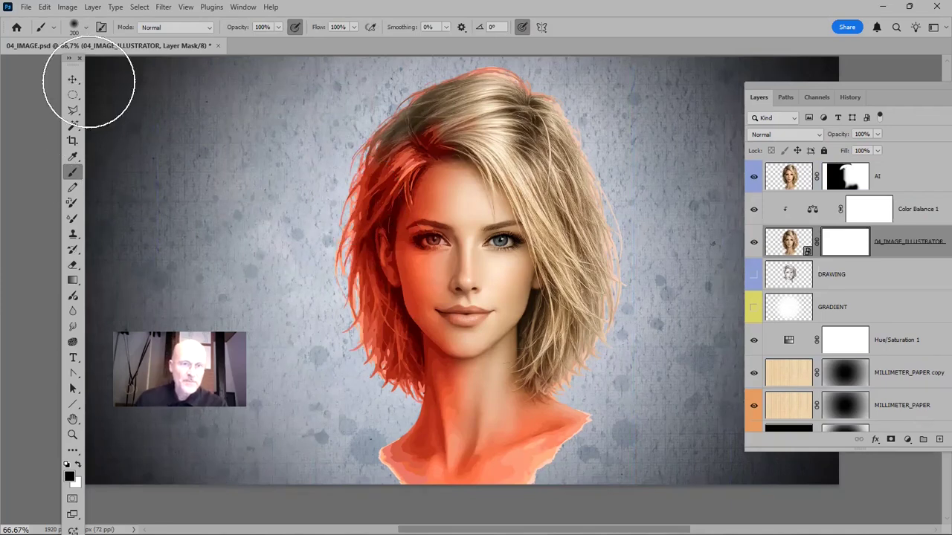
left_click(85, 29)
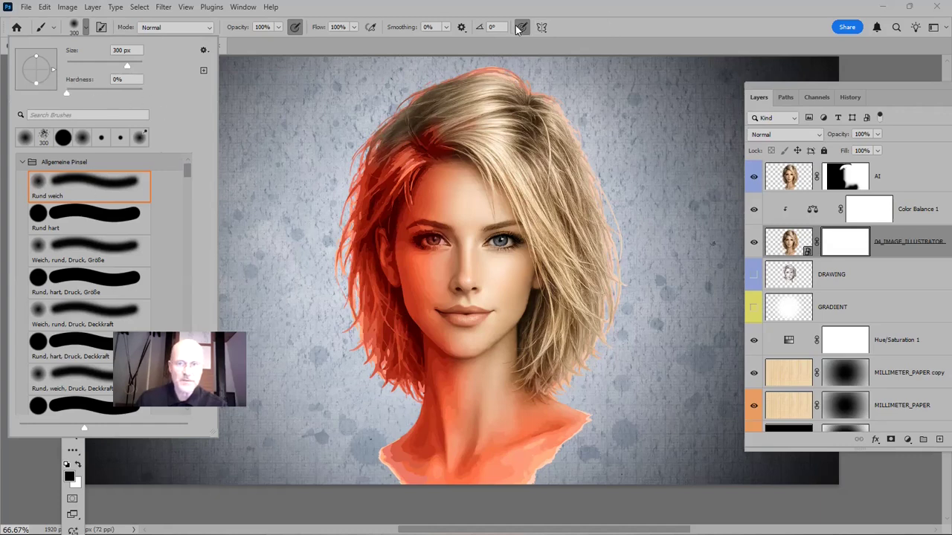
left_click(621, 31)
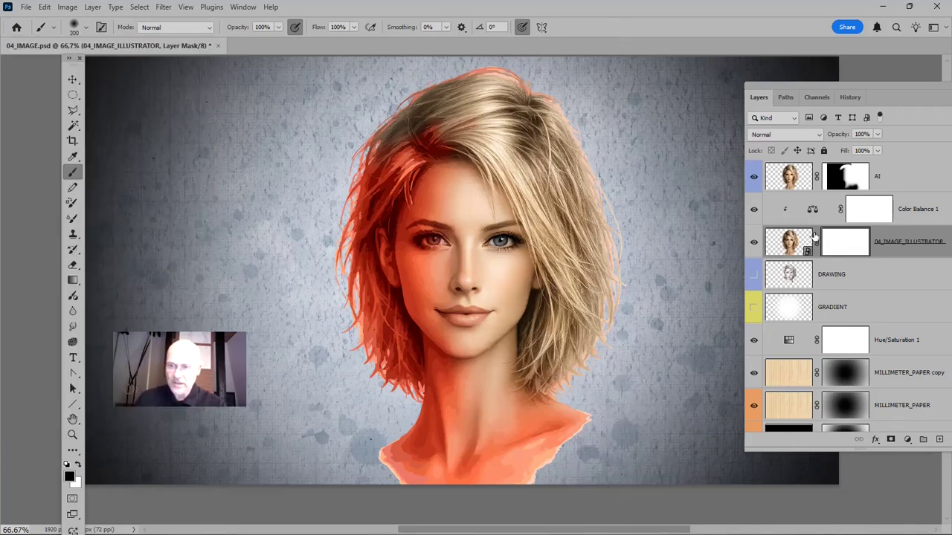
left_click(368, 476)
left_click(378, 480)
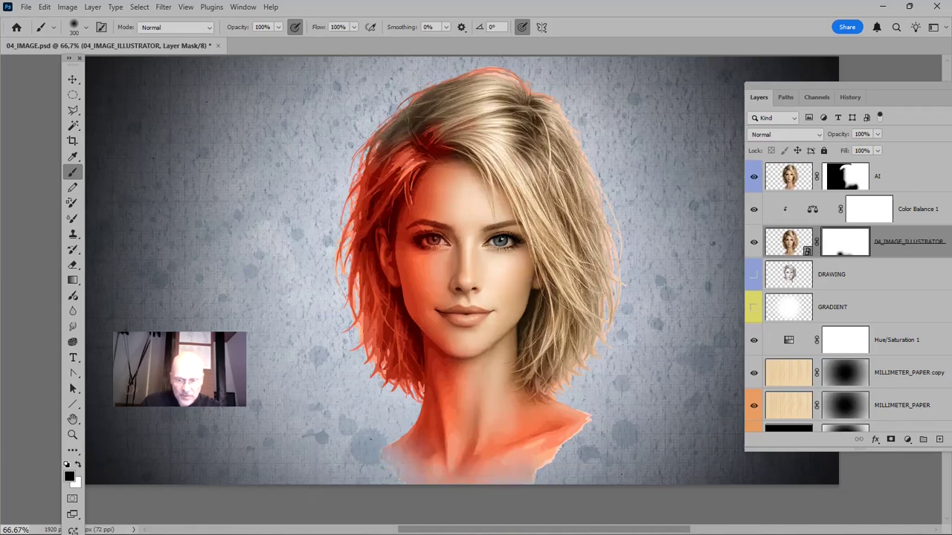
mouse_move(578, 484)
left_mouse_down()
mouse_move(609, 454)
mouse_move(582, 424)
mouse_move(562, 430)
mouse_move(610, 420)
mouse_move(564, 482)
mouse_move(539, 477)
mouse_move(595, 440)
mouse_move(530, 463)
mouse_move(590, 465)
mouse_move(595, 422)
mouse_move(533, 468)
mouse_move(522, 458)
mouse_move(542, 470)
mouse_move(583, 415)
left_mouse_up()
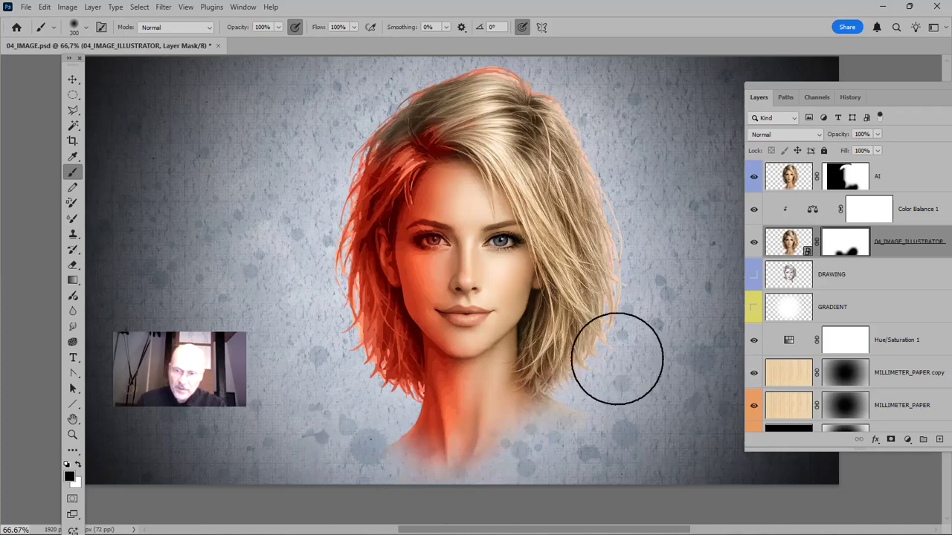
Mask out the red fringe along the right side and top of the hair with a 175 px brush, and save the document.
key("bracketleft")
key("bracketleft")
key("bracketleft")
mouse_move(569, 376)
left_mouse_down()
mouse_move(603, 331)
mouse_move(590, 382)
mouse_move(617, 294)
mouse_move(610, 220)
left_mouse_up()
mouse_move(603, 167)
left_mouse_down()
mouse_move(619, 263)
mouse_move(616, 342)
left_mouse_up()
mouse_move(594, 139)
left_mouse_down()
mouse_move(561, 91)
mouse_move(478, 73)
mouse_move(540, 77)
mouse_move(481, 66)
mouse_move(383, 95)
mouse_move(361, 121)
mouse_move(393, 95)
mouse_move(441, 81)
mouse_move(466, 104)
mouse_move(452, 115)
mouse_move(478, 92)
left_mouse_up()
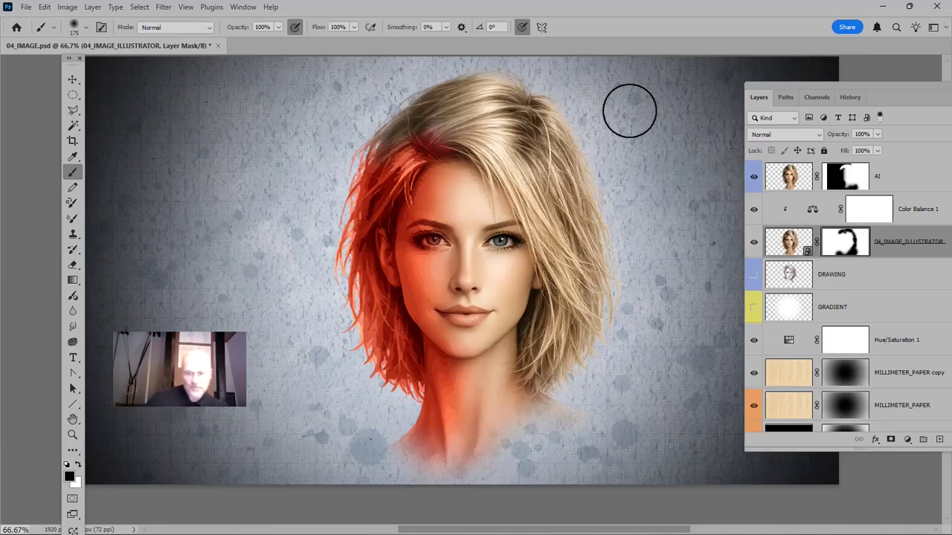
key("ctrl+s")
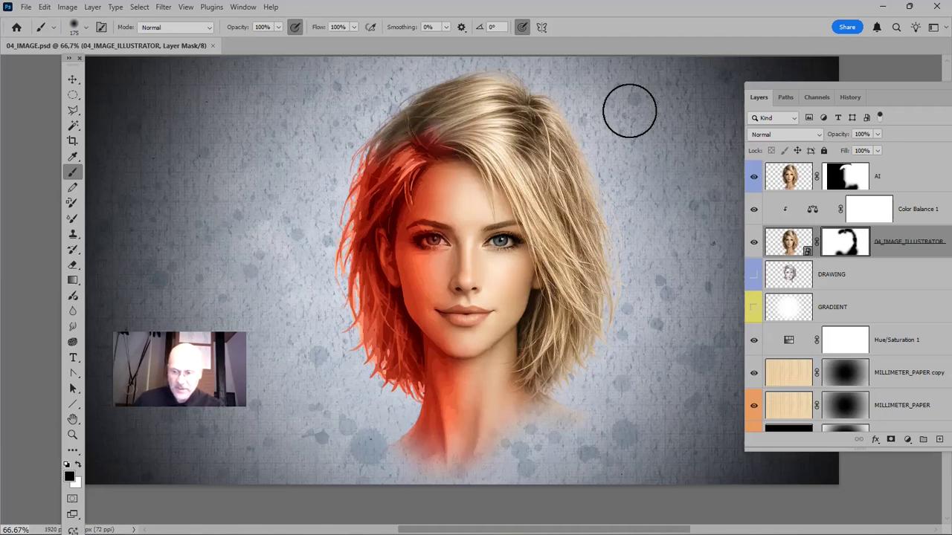
Show the rulers and place a vertical guide about 95 px inside the canvas's left edge.
key("ctrl+minus")
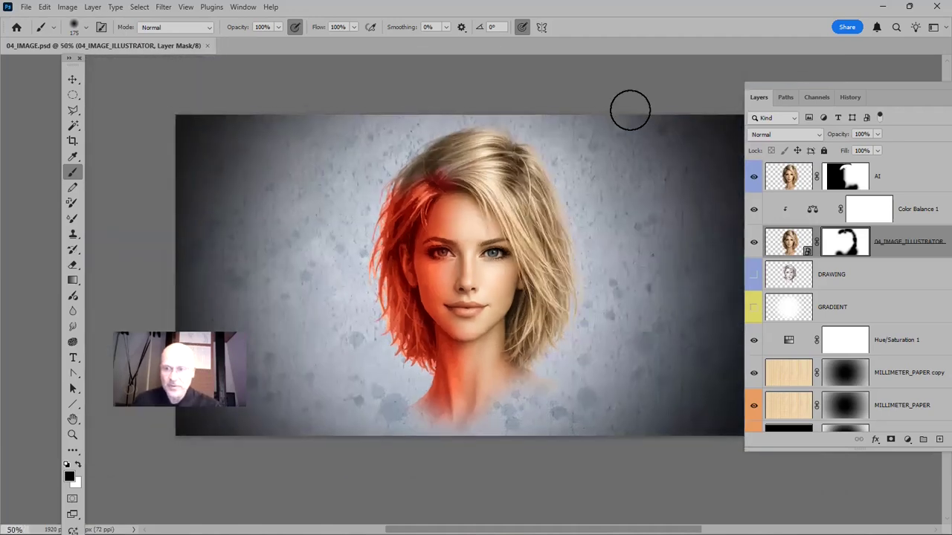
left_click_drag(798, 90, 855, 107)
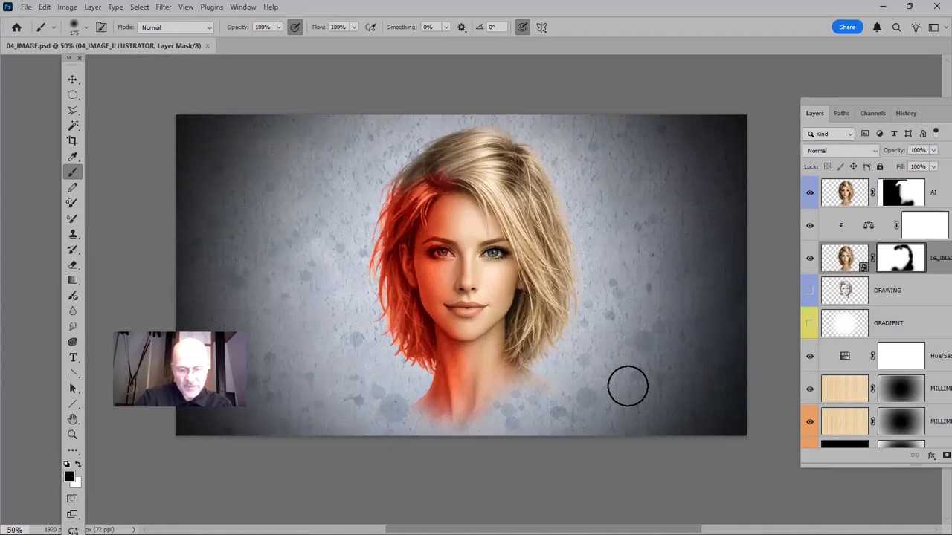
key("ctrl+r")
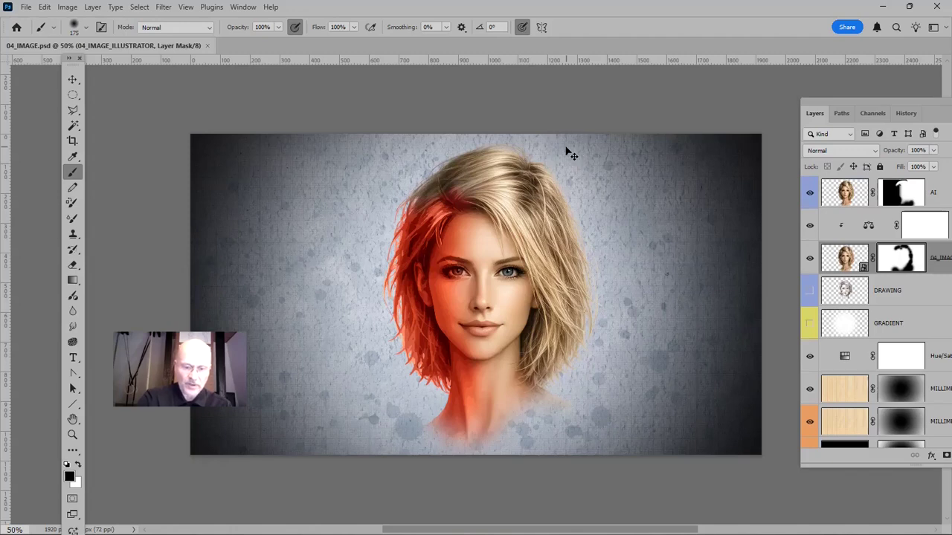
key("ctrl+r")
key("ctrl+r")
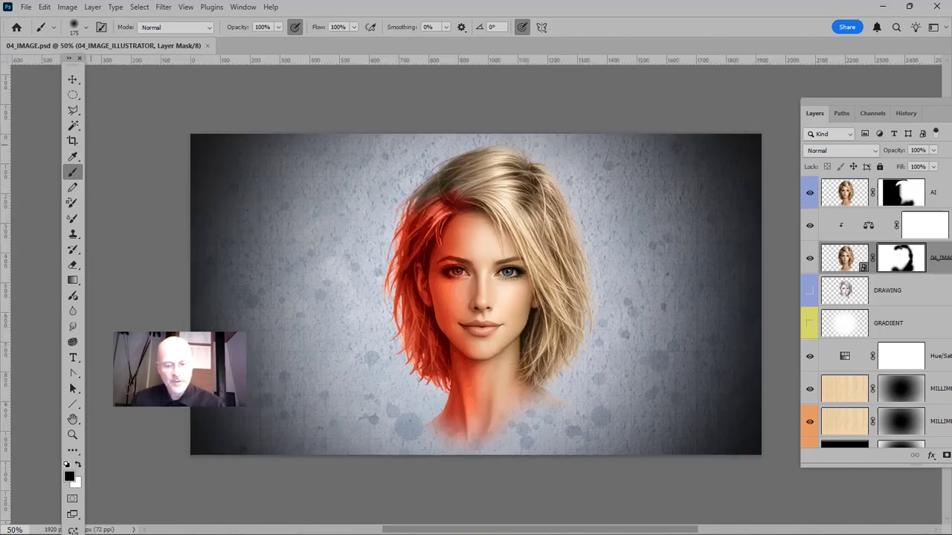
key("v")
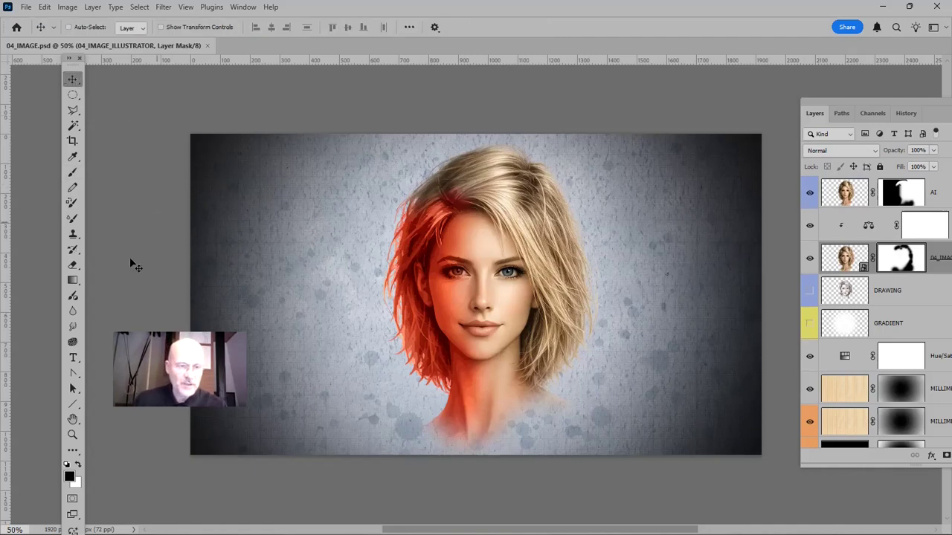
left_click_drag(6, 222, 219, 232)
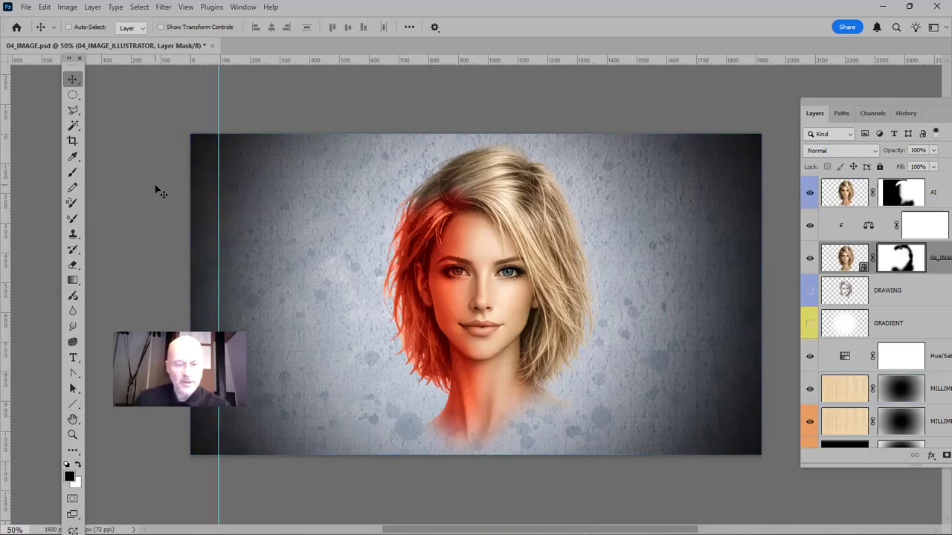
Transfer the left margin's width to the canvas's right edge with a rectangular selection, place a matching vertical guide there, and deselect.
key("m")
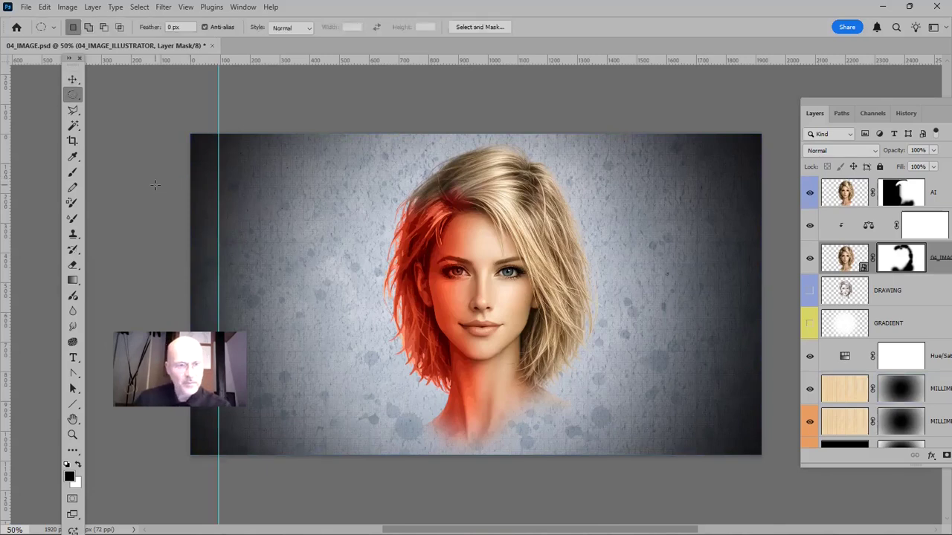
right_click(74, 96)
left_click(123, 95)
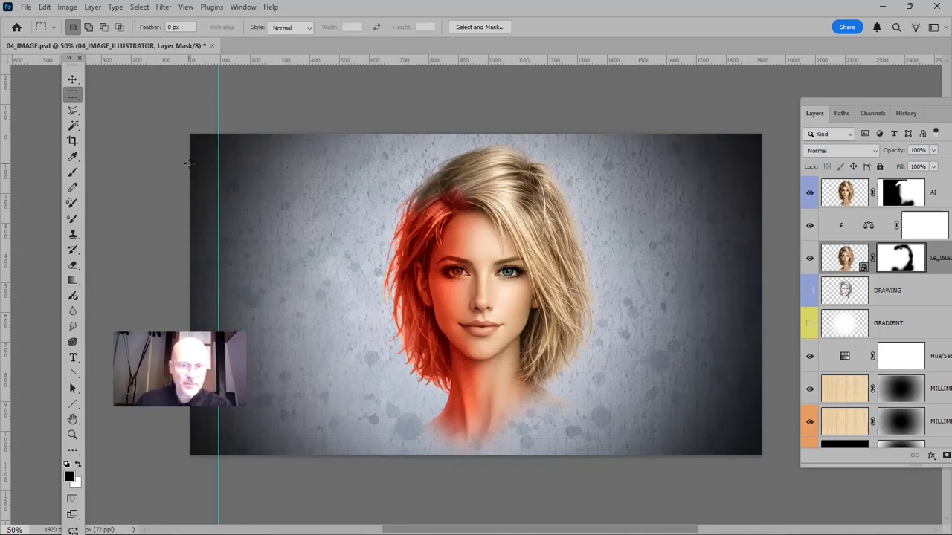
left_click_drag(190, 160, 219, 228)
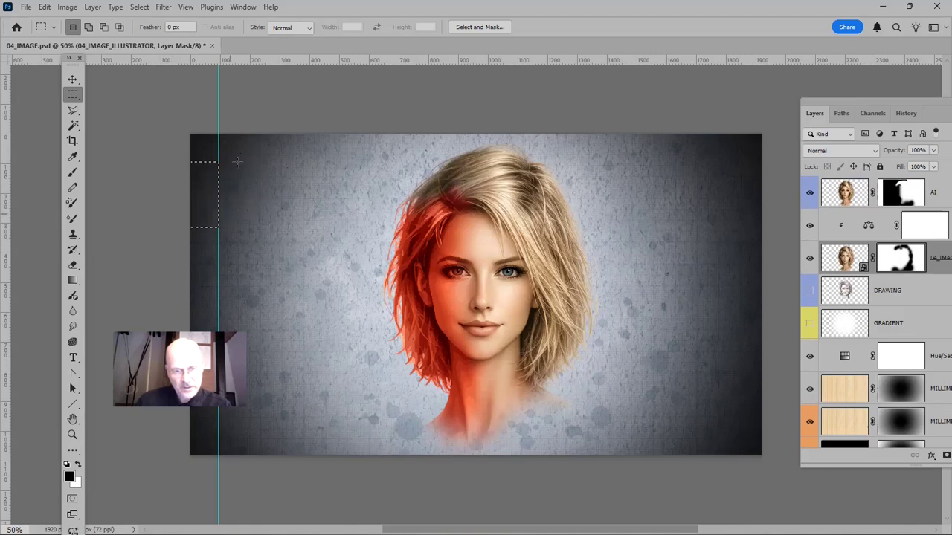
left_click_drag(208, 199, 741, 245)
left_click_drag(6, 299, 733, 350)
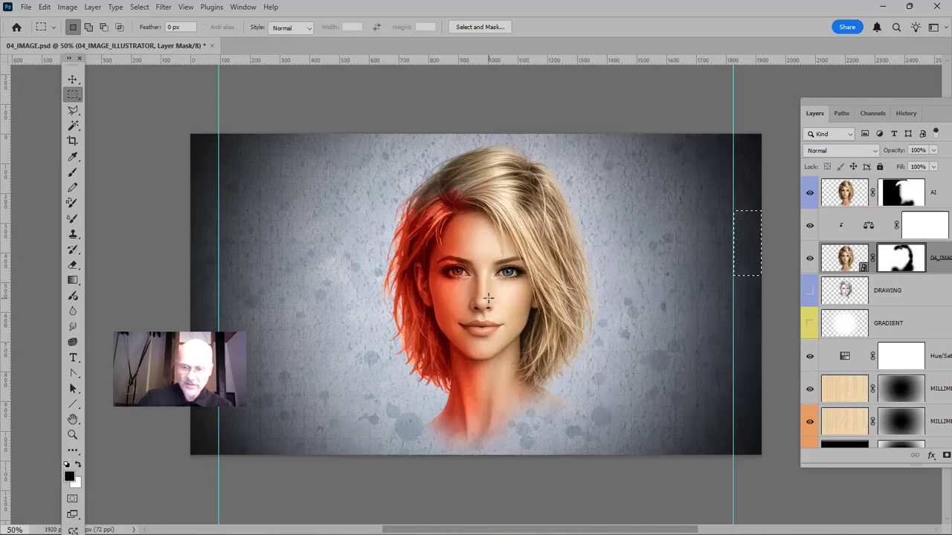
key("ctrl+d")
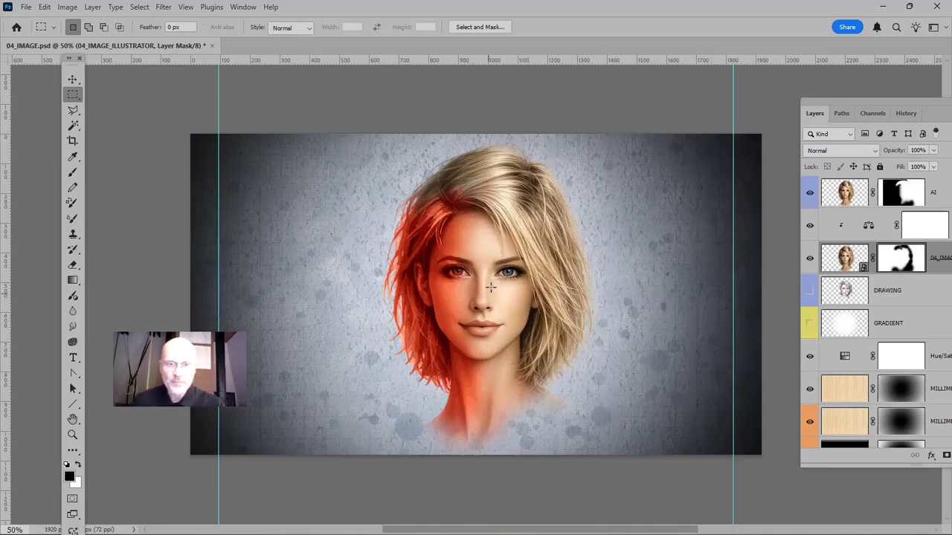
Place horizontal guides about 75 px below the canvas's top edge and about 100 px above its bottom edge.
left_click_drag(397, 59, 406, 158)
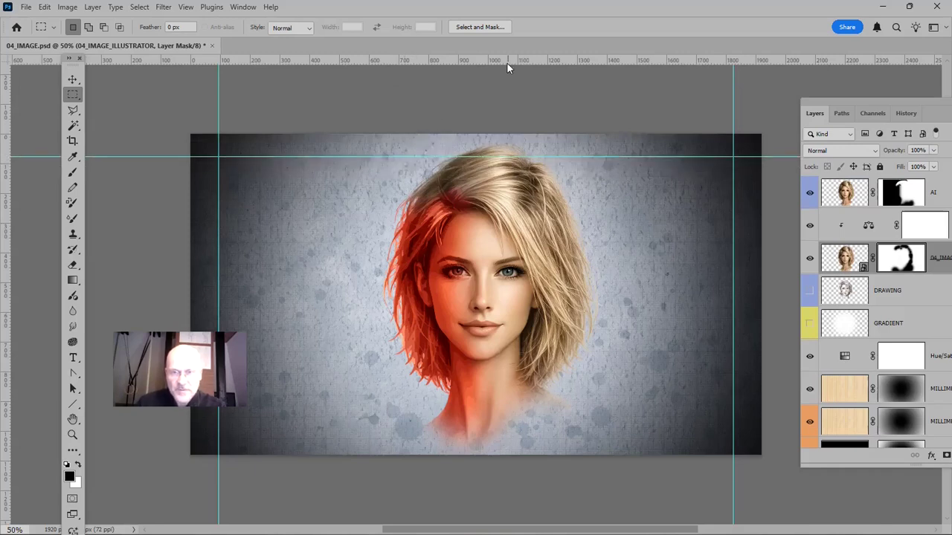
left_click_drag(506, 57, 494, 426)
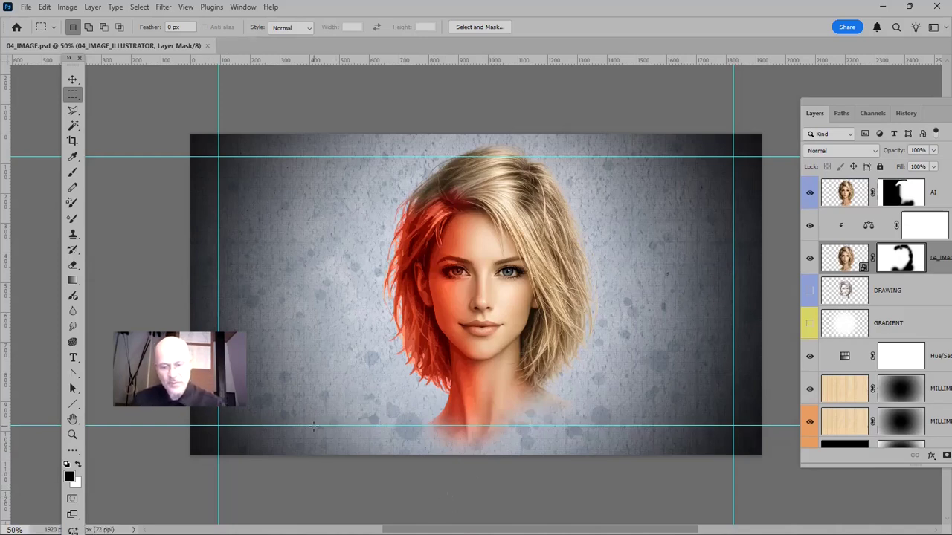
Create a paragraph text frame with Lorem ipsum placeholder text between the guides and move its layer above the AI layer.
key("t")
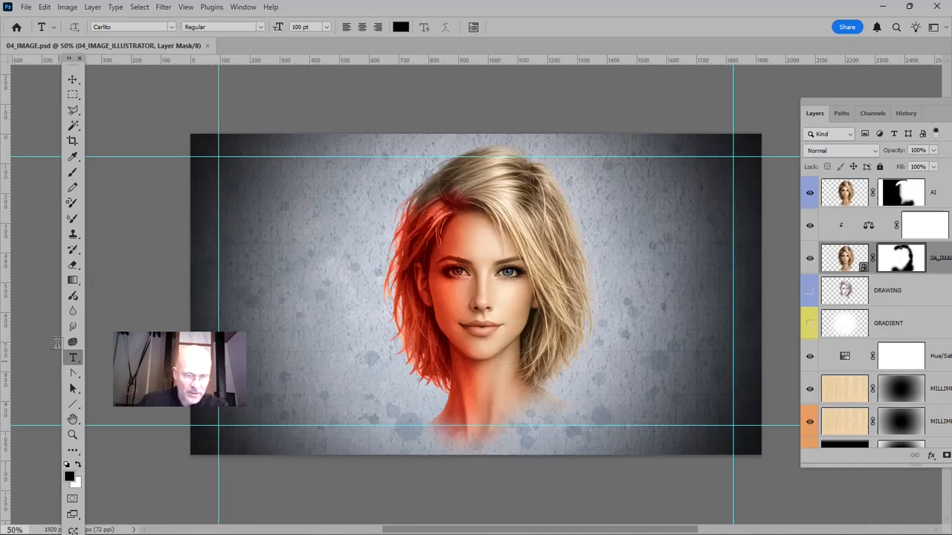
left_click_drag(220, 164, 733, 426)
left_click_drag(219, 162, 219, 164)
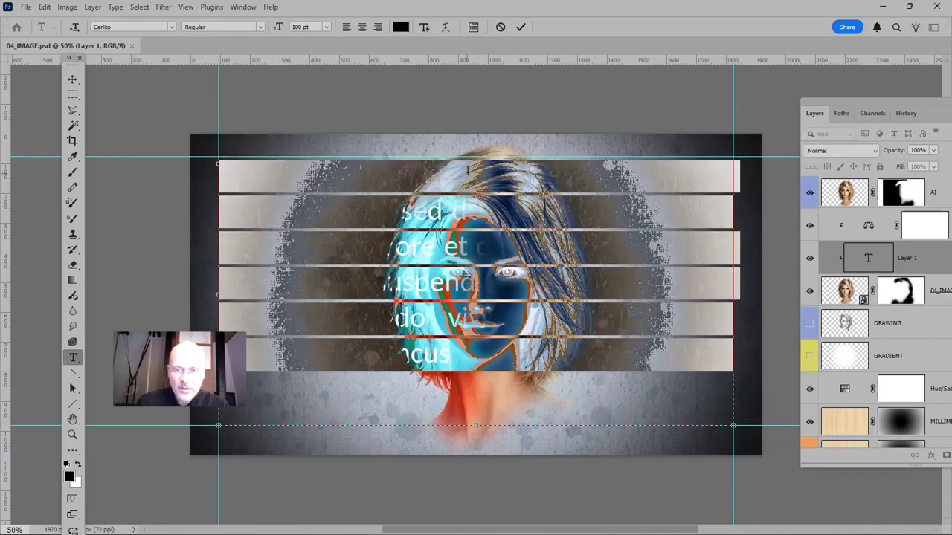
left_click(520, 27)
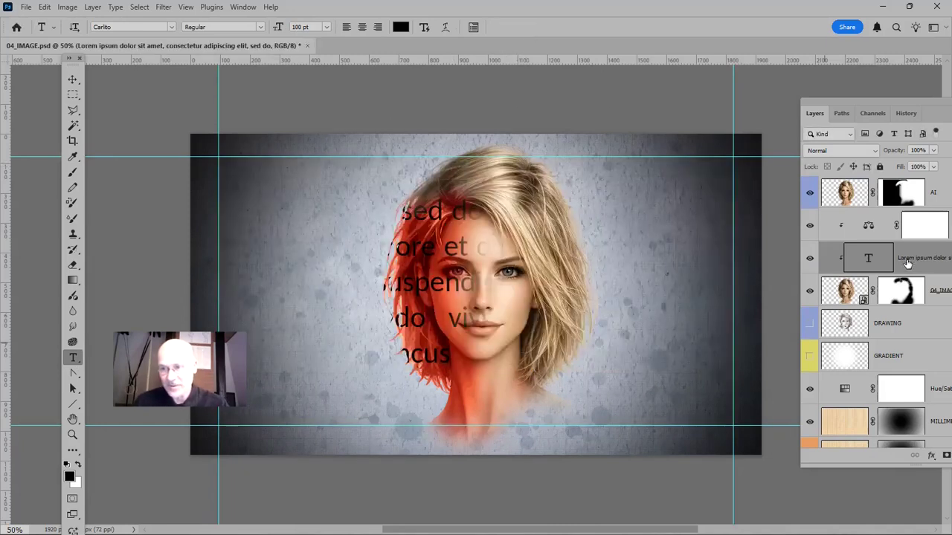
left_click_drag(916, 259, 876, 182)
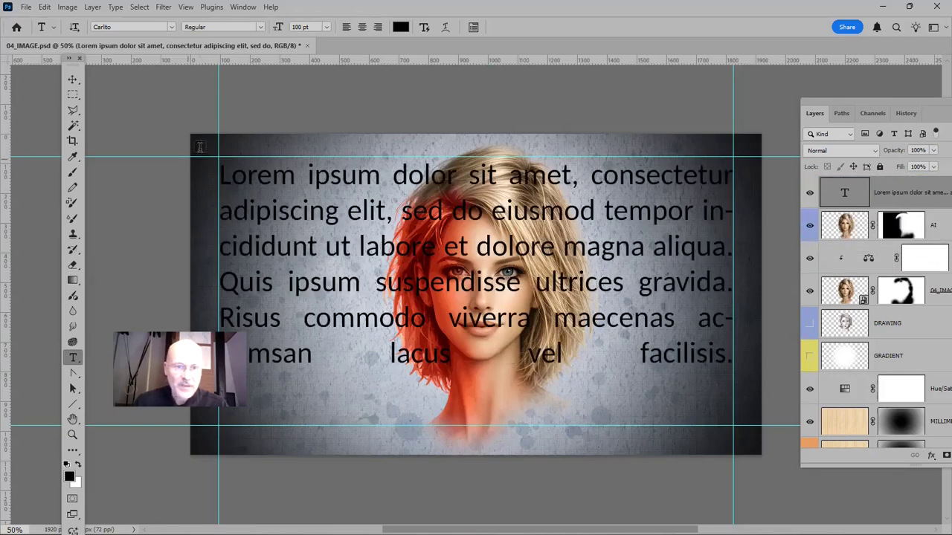
Extend the top edge of the Lorem ipsum text frame up to the upper horizontal guide.
left_click(73, 81)
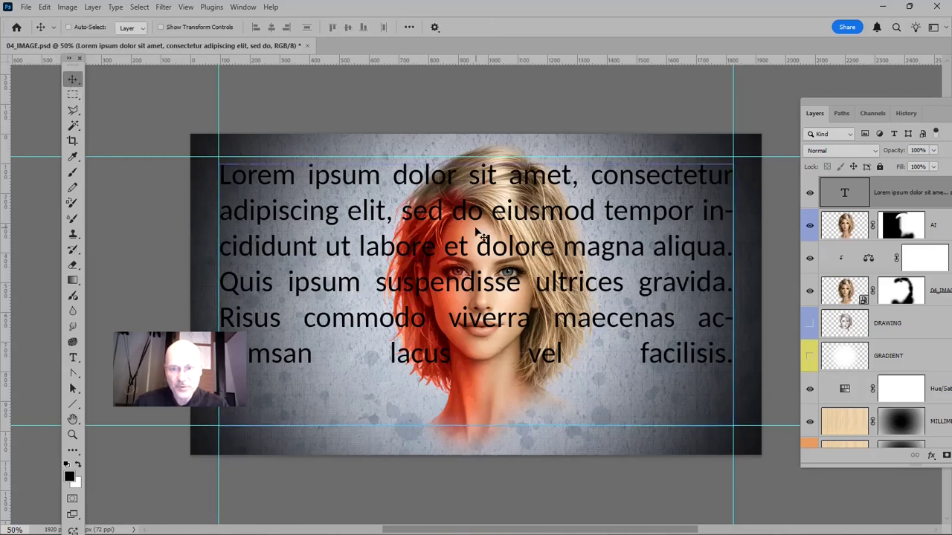
left_click(467, 170, "ctrl")
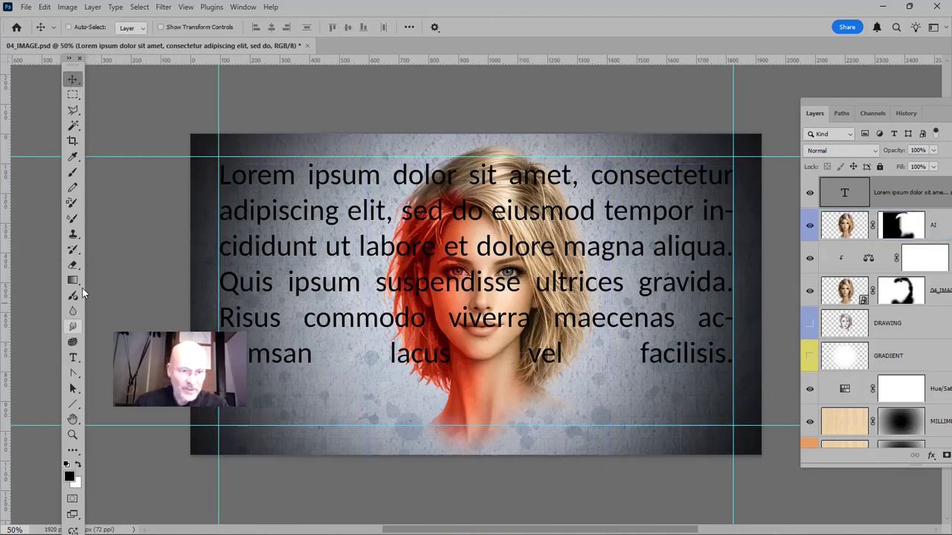
key("t")
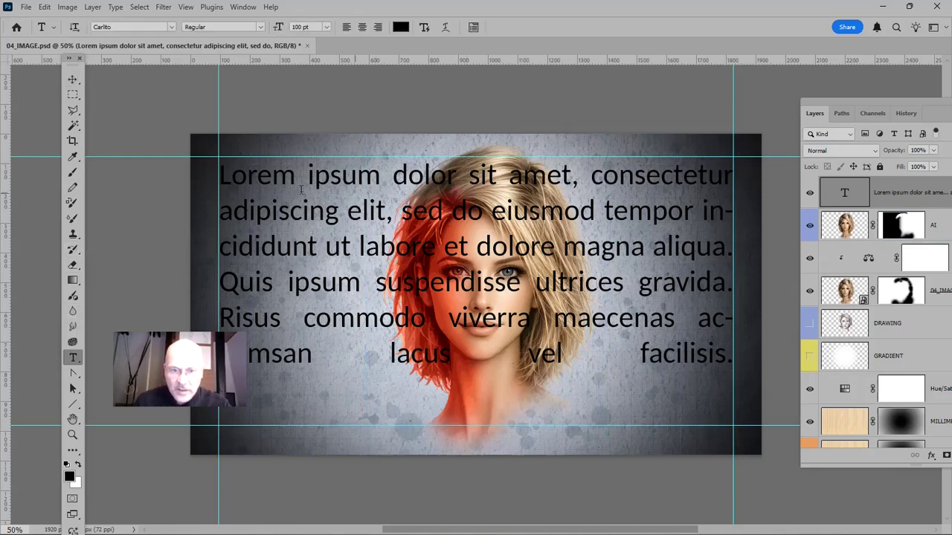
left_click(270, 176)
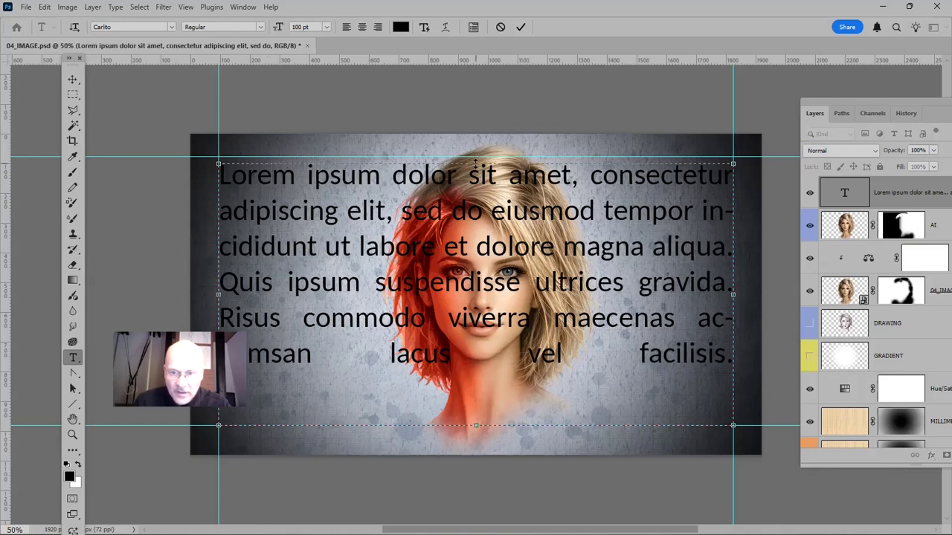
left_click_drag(476, 162, 477, 156)
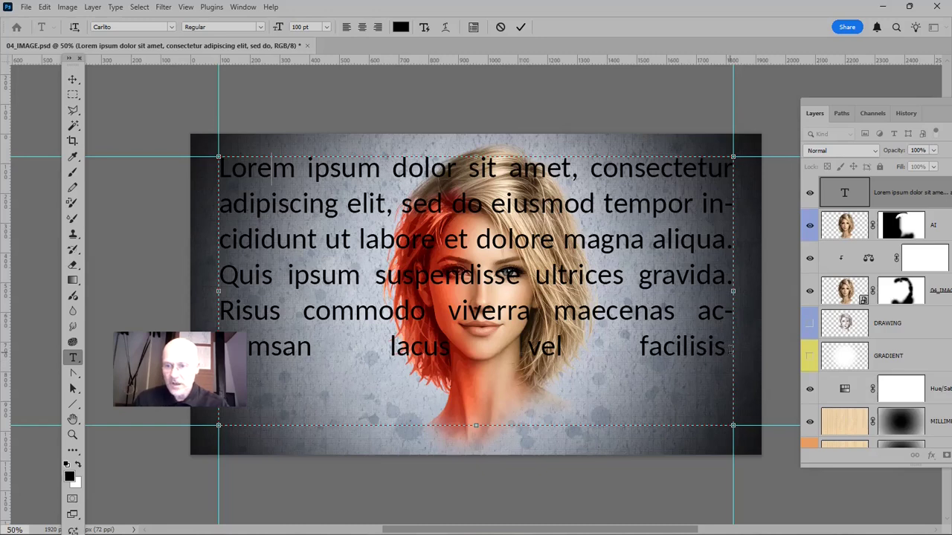
left_click_drag(731, 350, 166, 158)
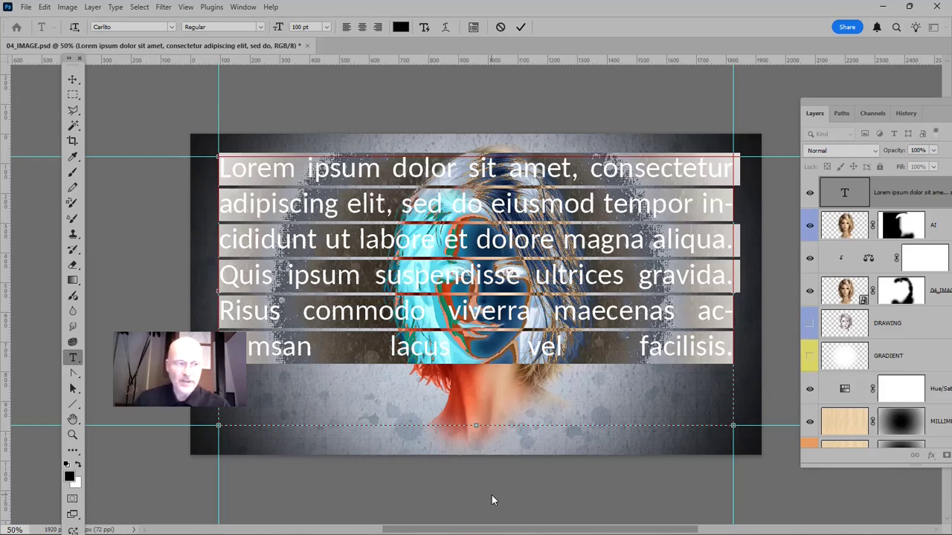
key("Caps_Lock")
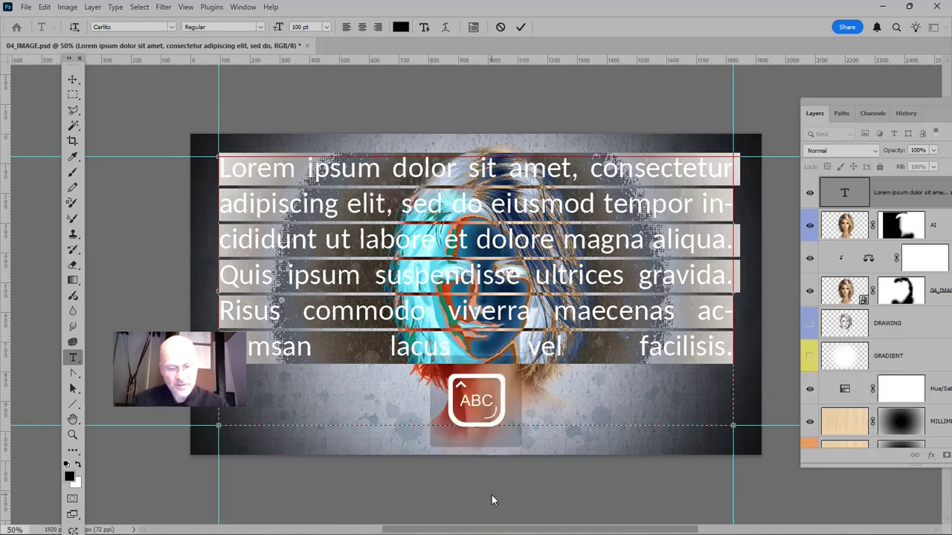
type("ART")
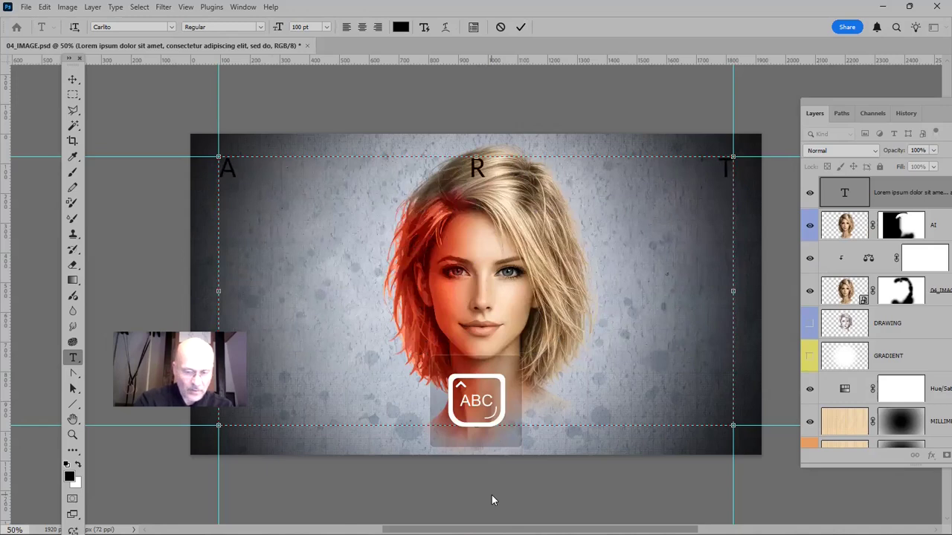
key("BackSpace")
key("BackSpace")
key("BackSpace")
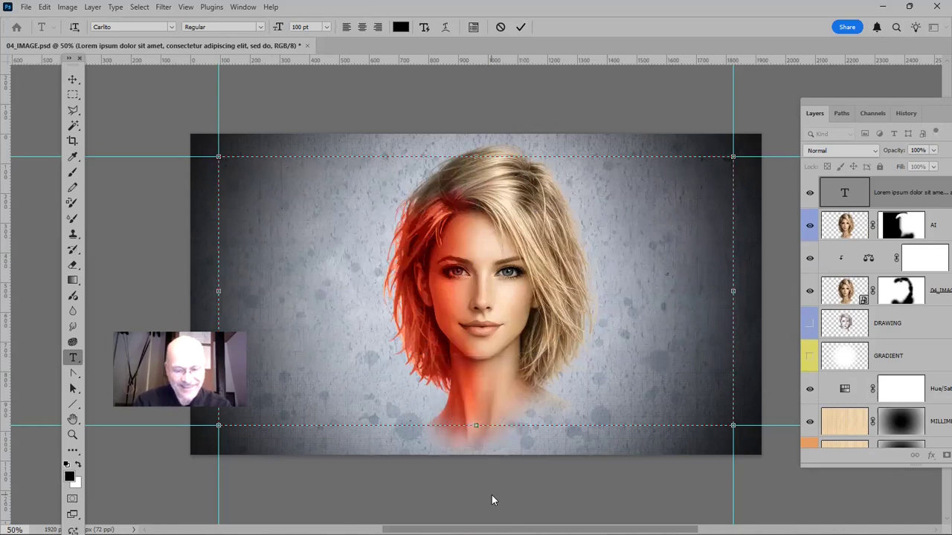
type("01")
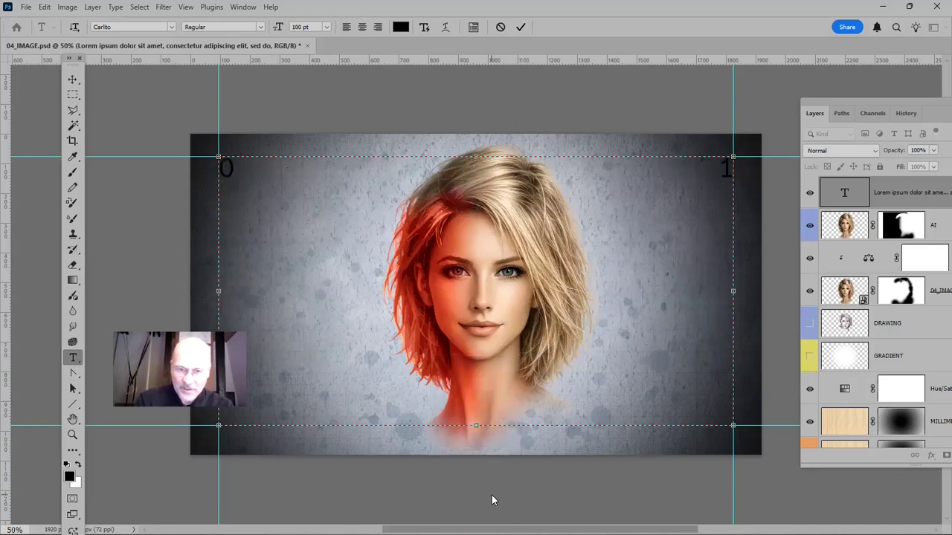
type("01")
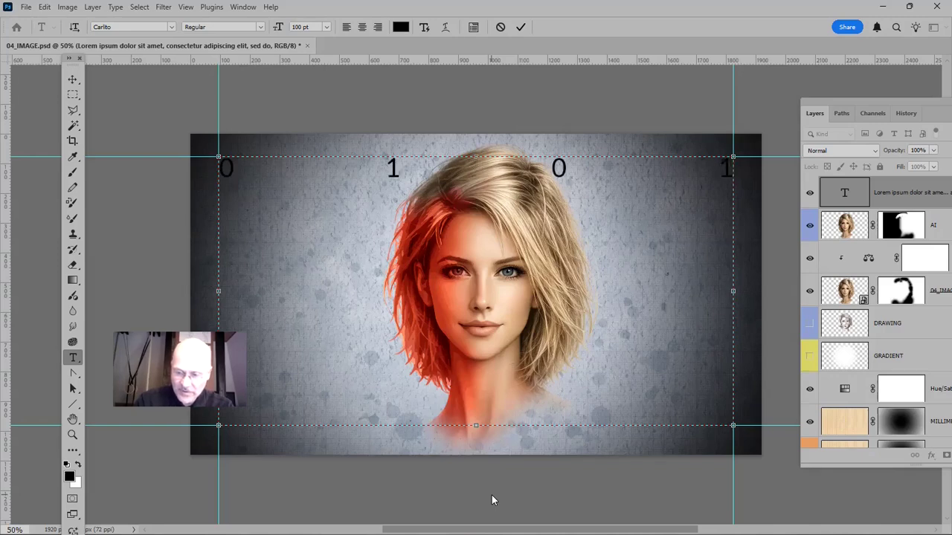
type("0000010101010")
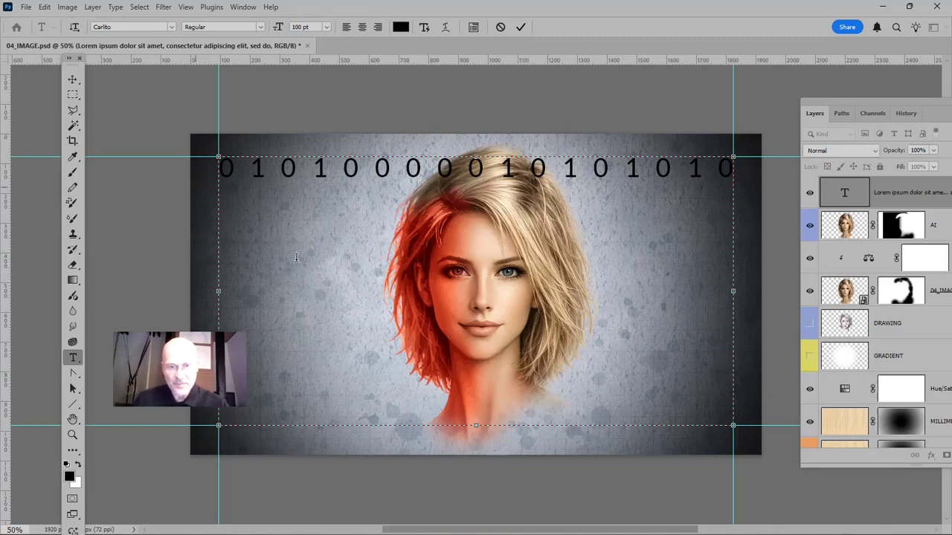
Review the character settings and paragraph justification of the binary text.
left_click(473, 28)
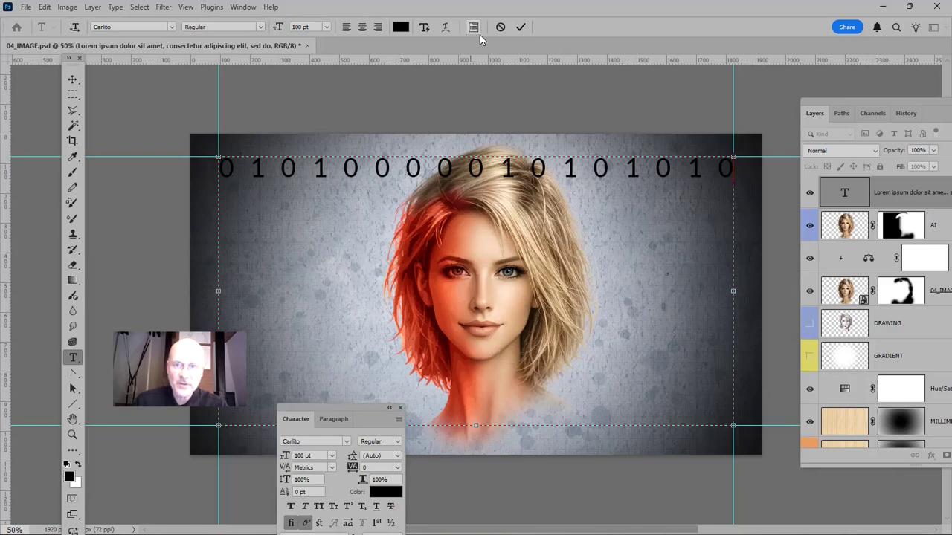
left_click_drag(358, 408, 541, 99)
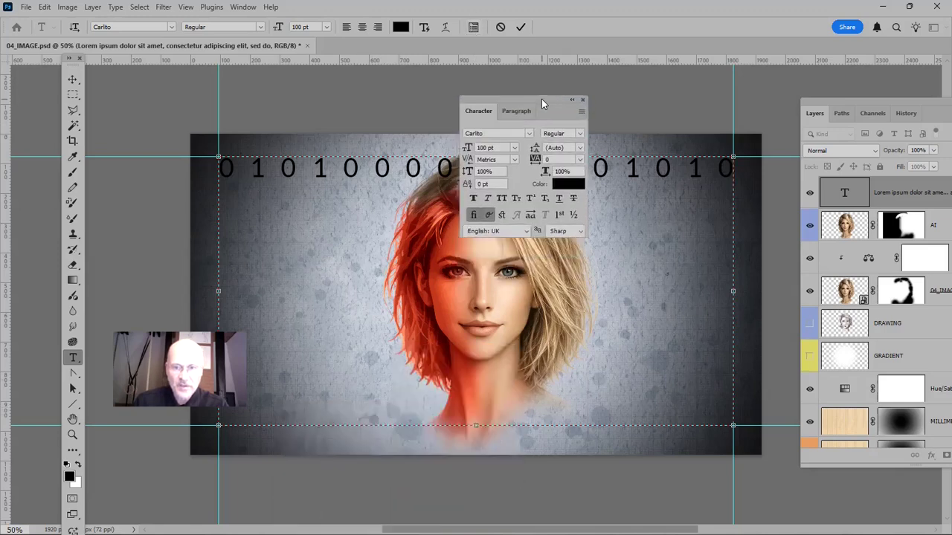
left_click(518, 111)
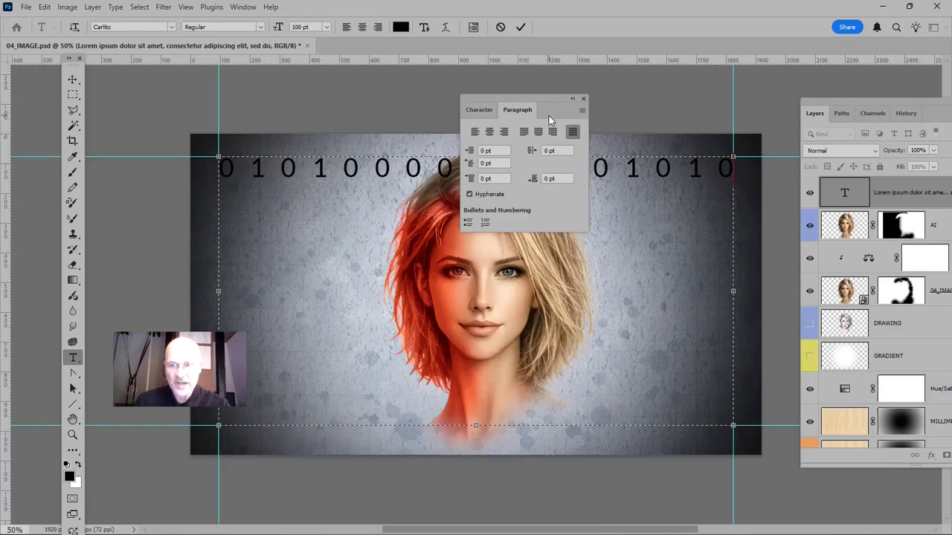
left_click(583, 100)
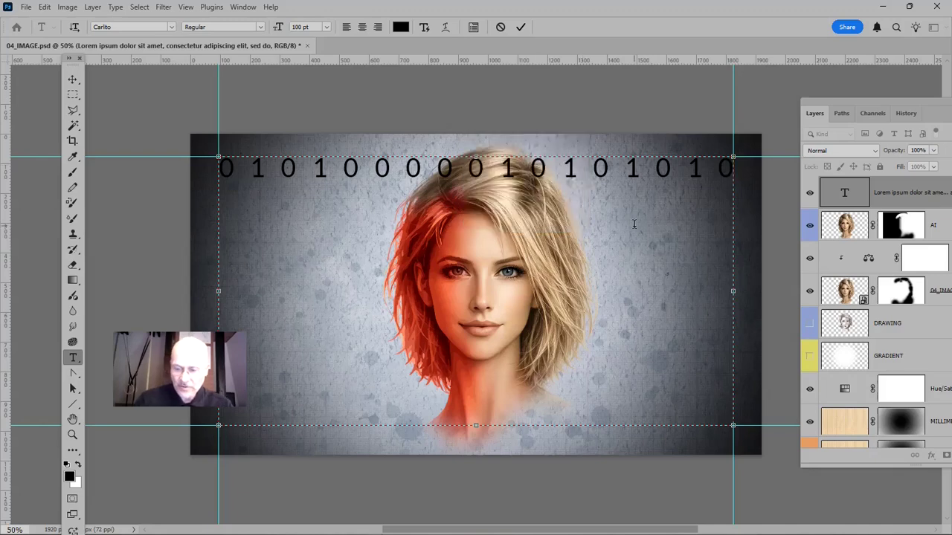
Fill the text frame with repeated runs of binary digits and extend its bottom edge slightly below the lower guide to fit another line.
type("001001")
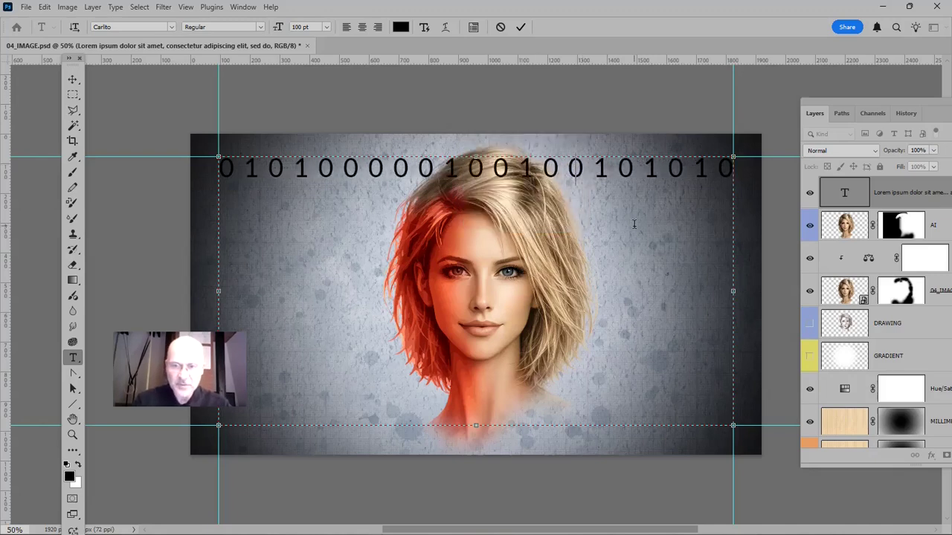
type("0101010")
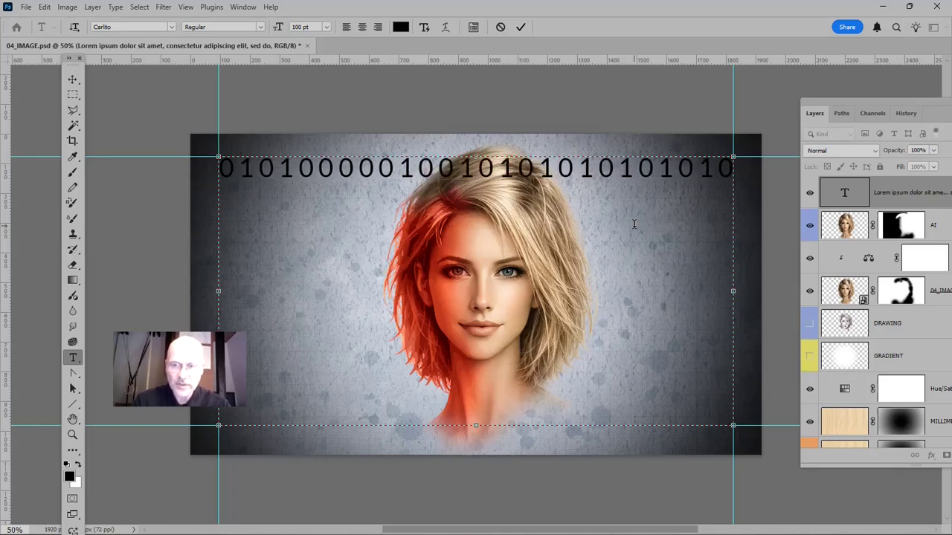
type("1010010101010")
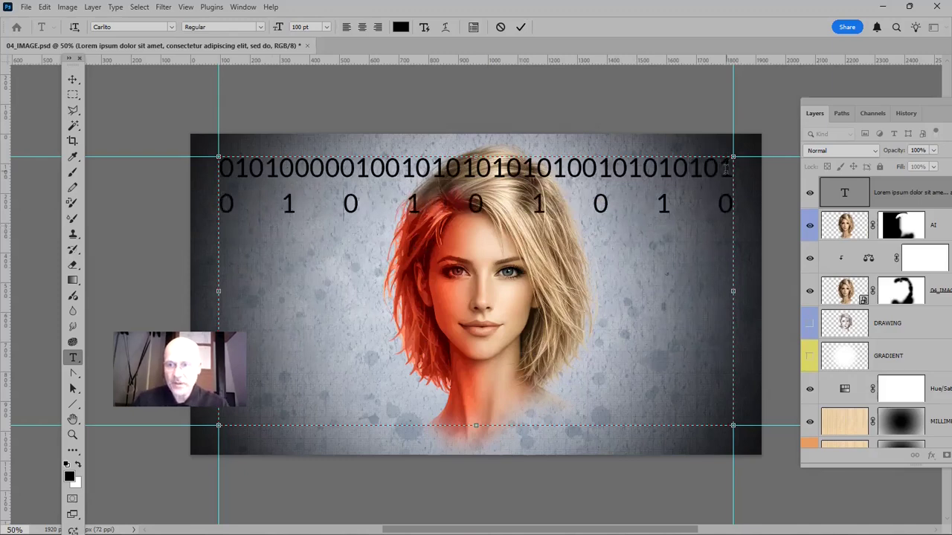
left_click_drag(729, 199, 177, 165)
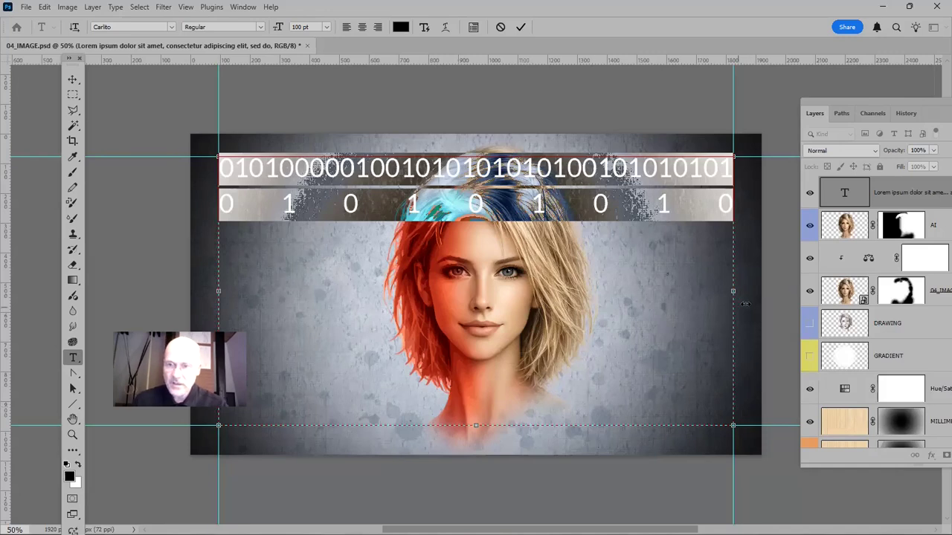
left_click(731, 205)
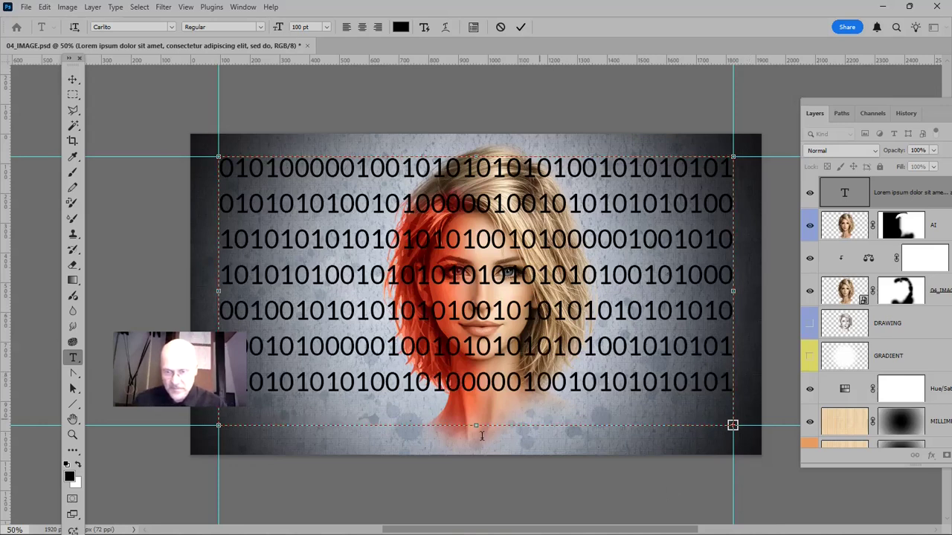
mouse_move(476, 426)
left_mouse_down()
mouse_move(475, 444)
mouse_move(476, 435)
left_mouse_up()
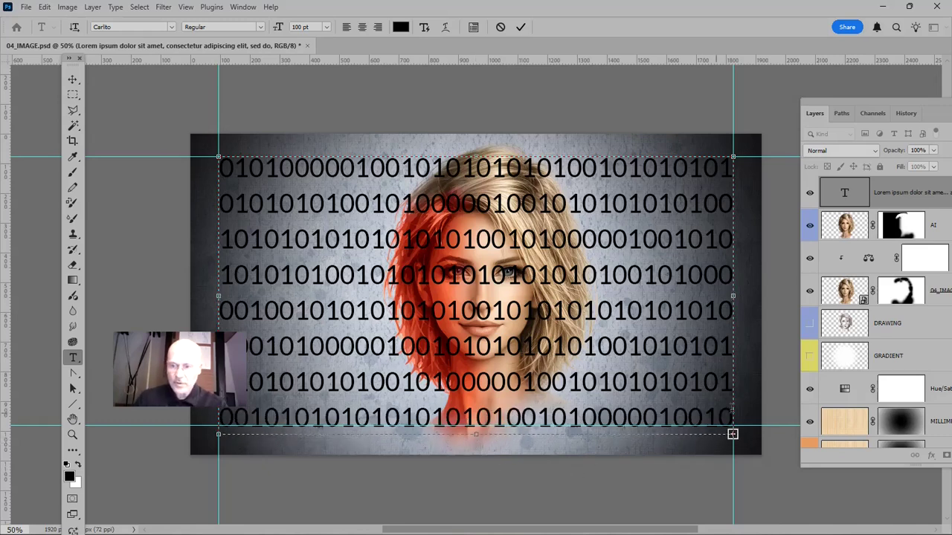
Try the Cambria Math font on the whole binary text and return it to Carlito.
left_click_drag(732, 417, 188, 169)
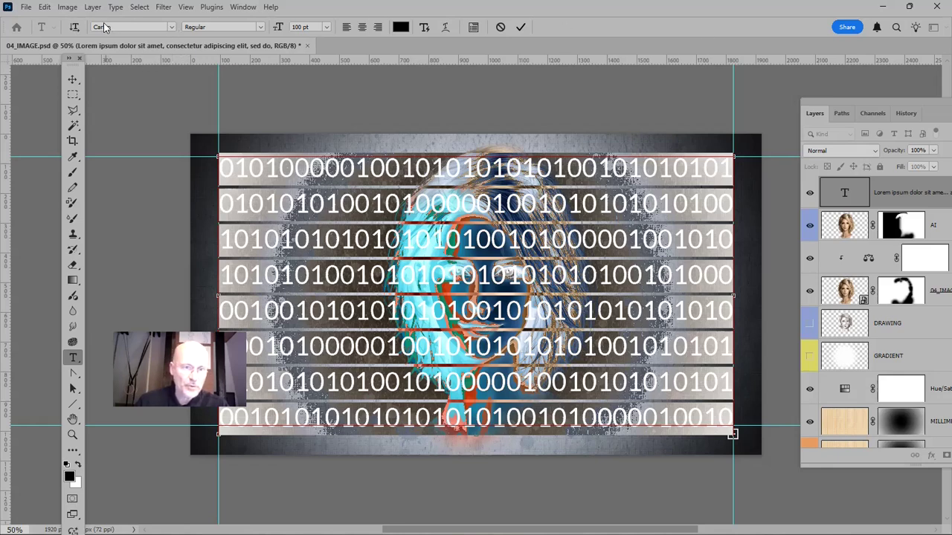
left_click(172, 28)
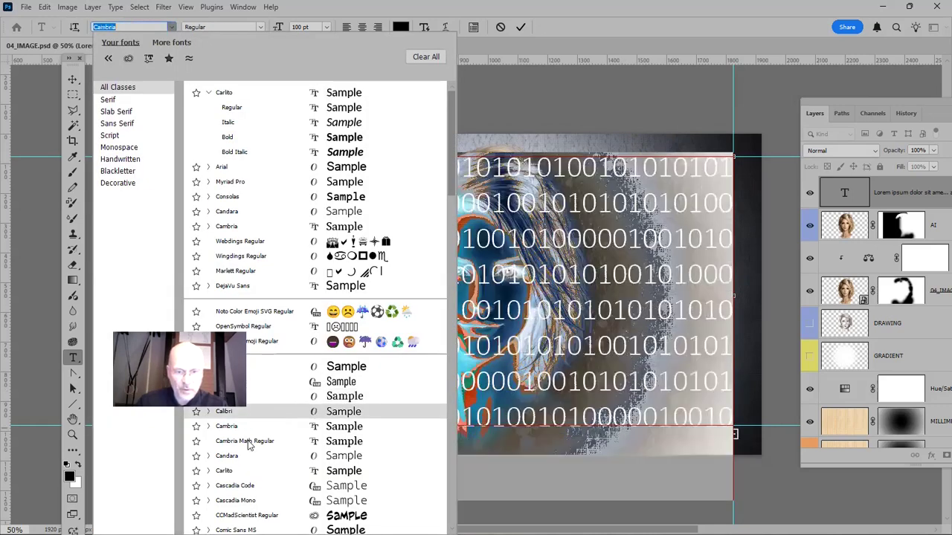
left_click(248, 442)
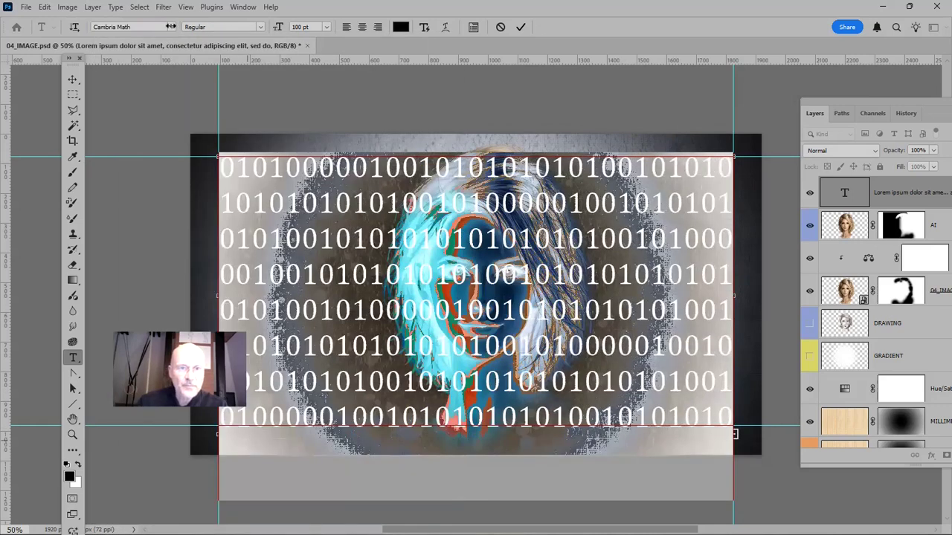
left_click(170, 27)
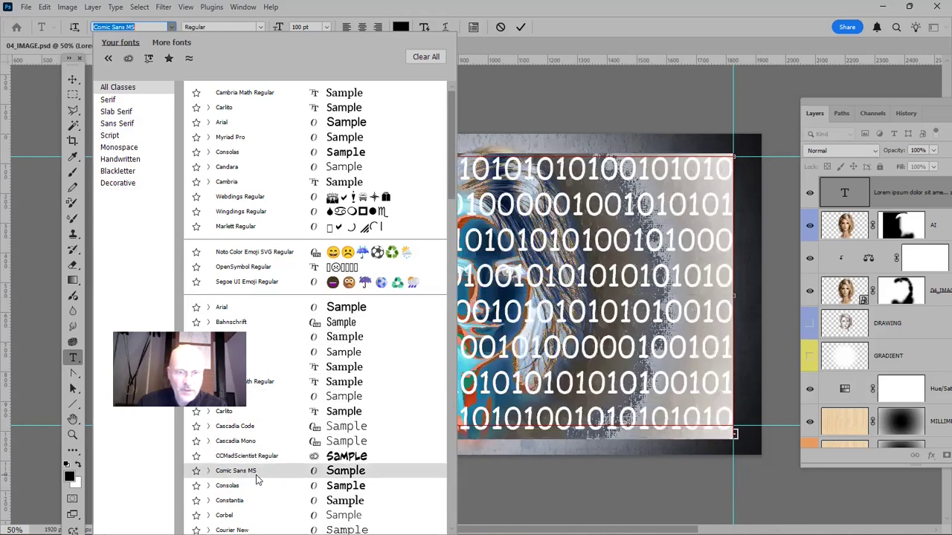
left_click(241, 108)
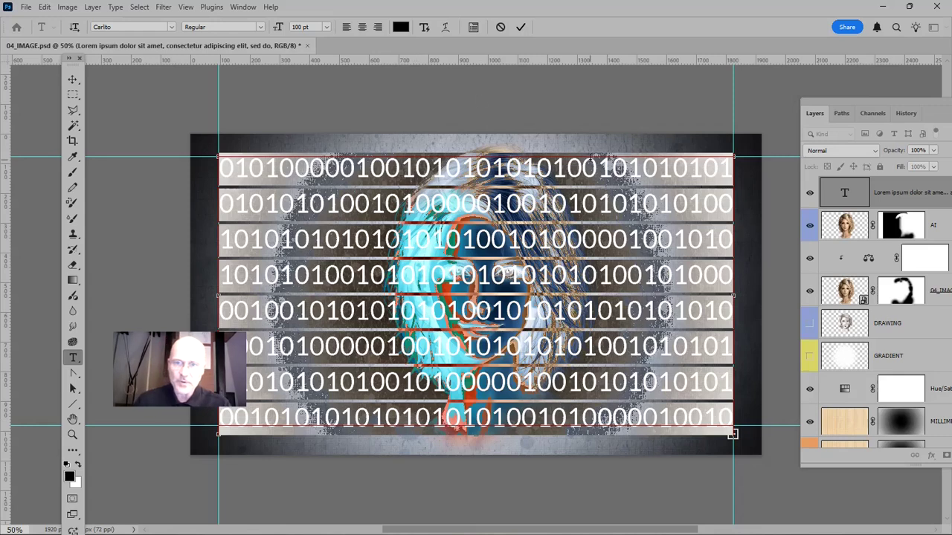
Set the leading of the binary text to 119 pt and commit the text edit.
left_click(473, 27)
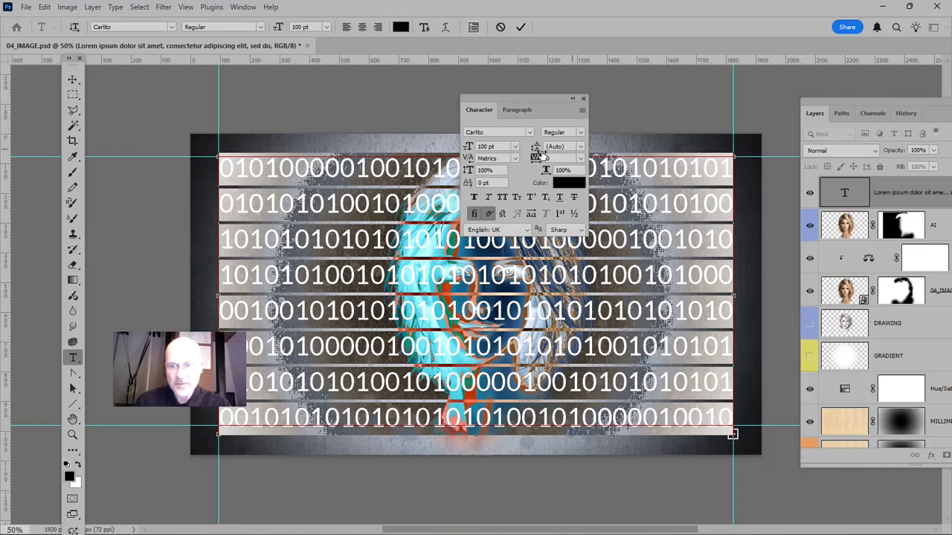
left_click(565, 147)
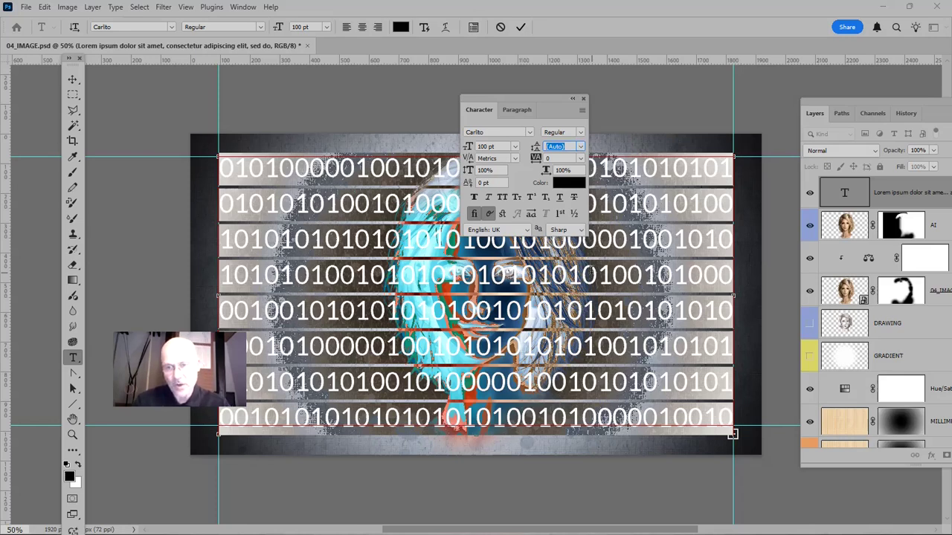
key("Up")
key("Down")
key("Down")
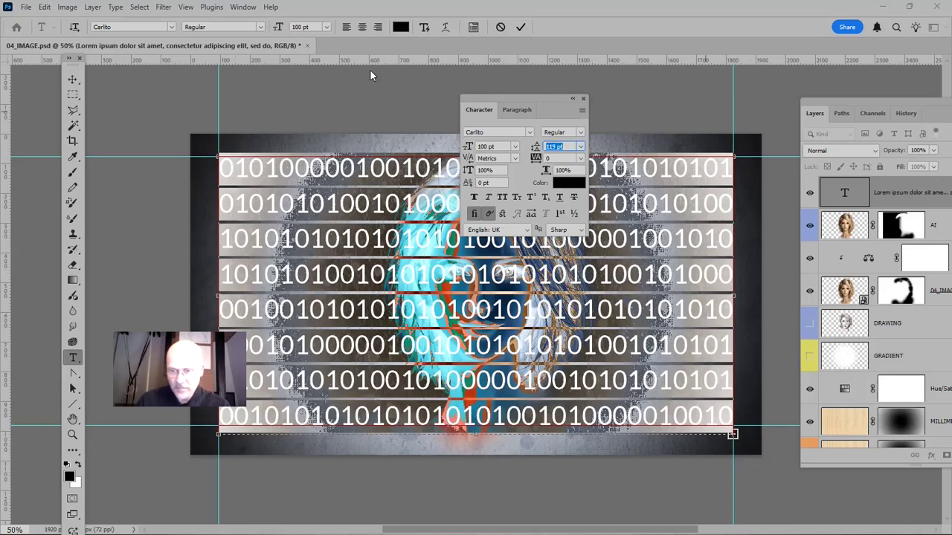
left_click(584, 99)
left_click(521, 28)
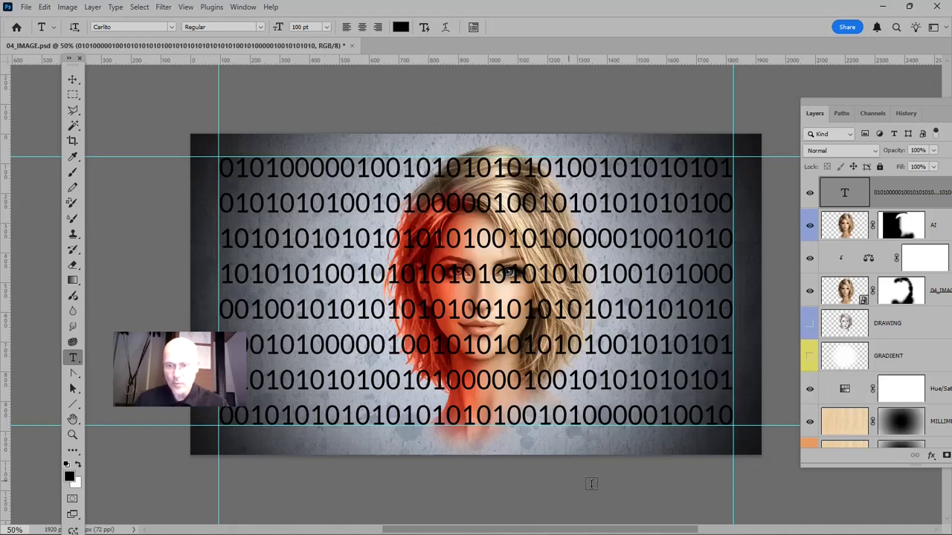
Recolor the whole binary text white (ffffff) and commit the change.
left_click_drag(338, 401, 167, 173)
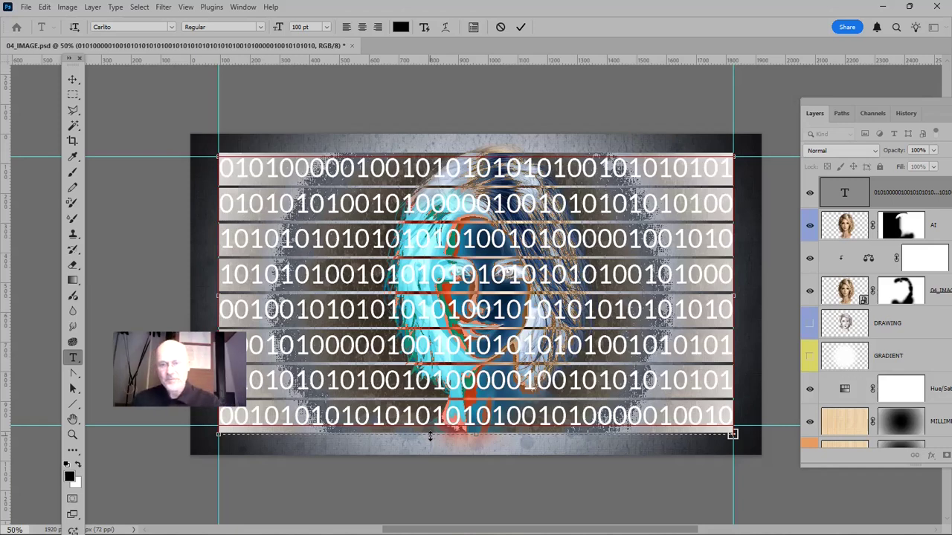
left_click(400, 28)
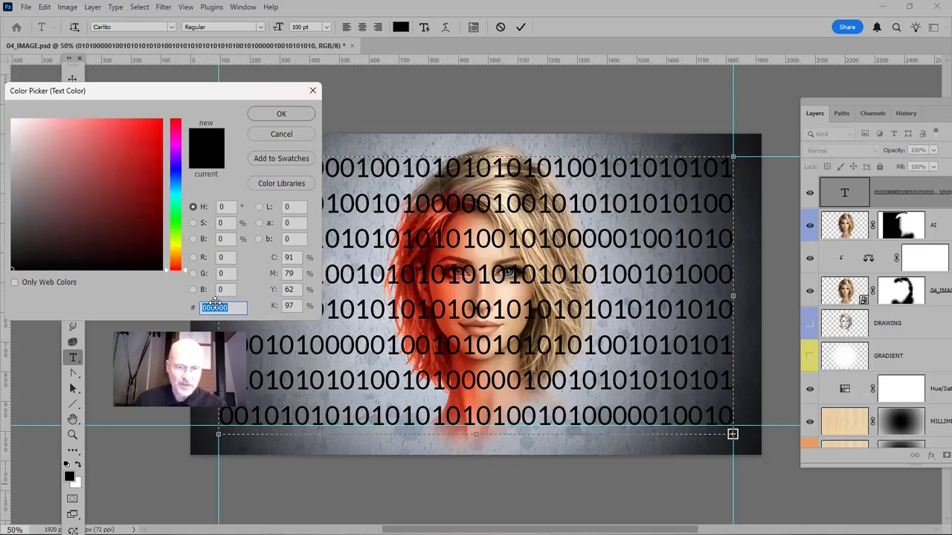
type("ffffff")
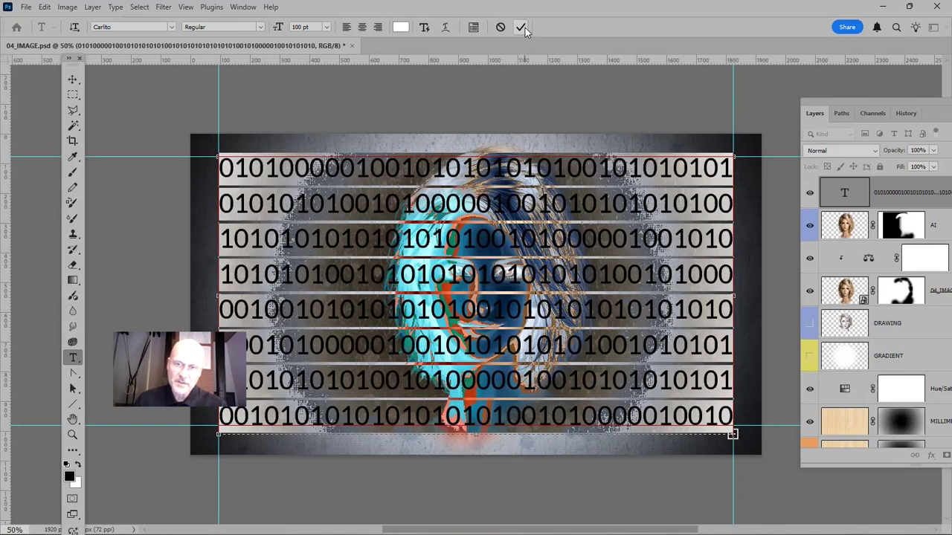
left_click(528, 27)
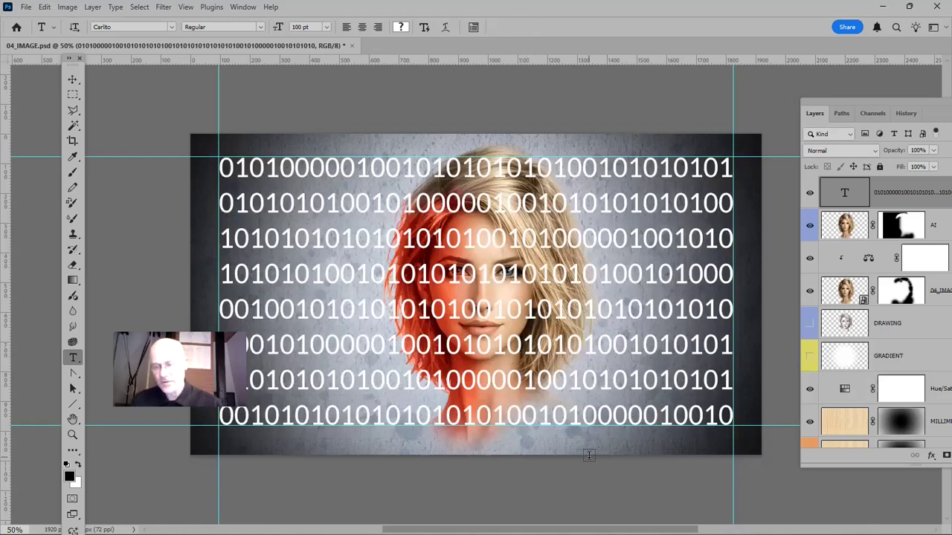
Add a white layer mask to the binary text layer.
left_click_drag(897, 101, 696, 94)
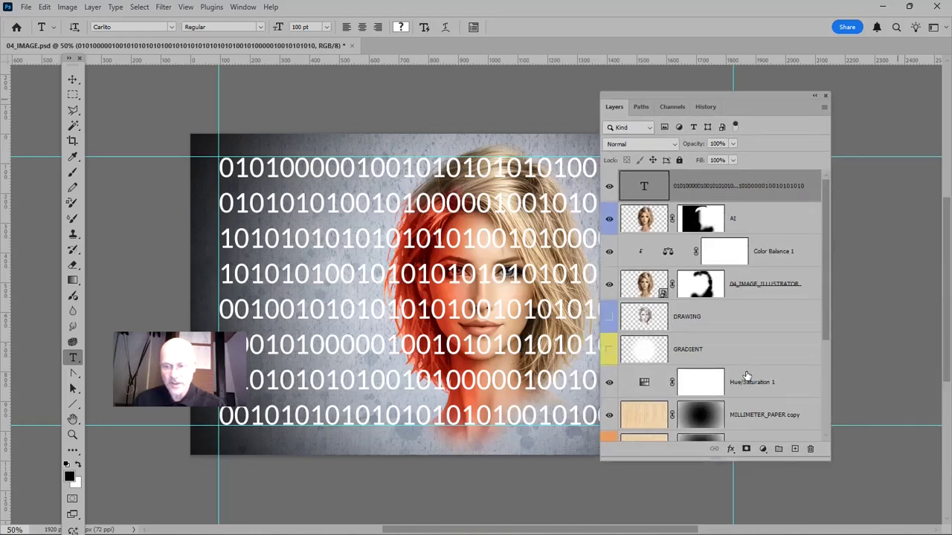
left_click(746, 449)
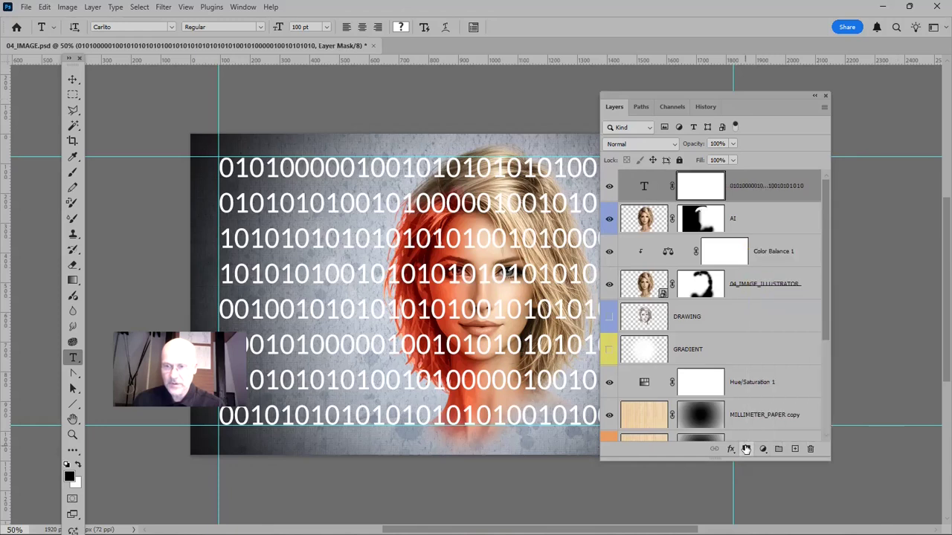
left_click_drag(712, 94, 882, 83)
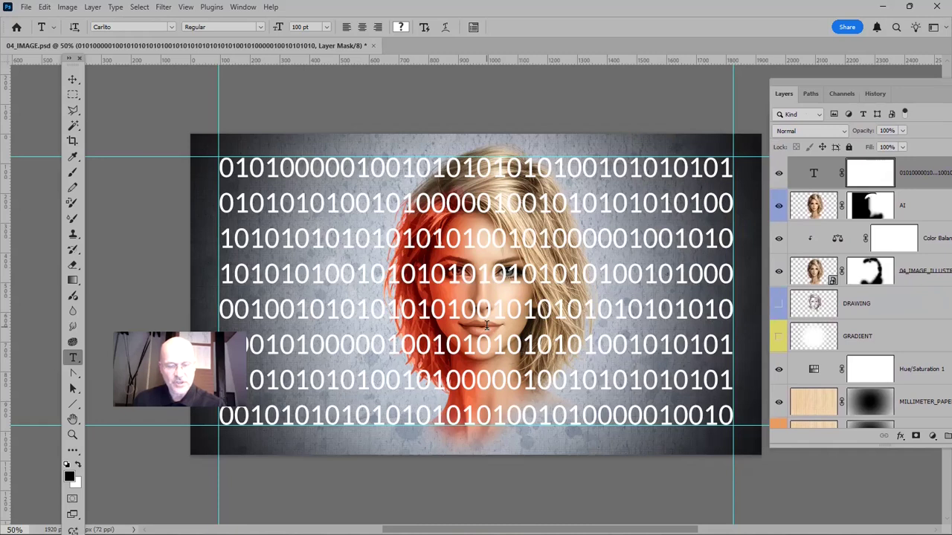
Fade the lower rows of the binary text with vertical linear black-to-transparent gradients on its layer mask.
key("g")
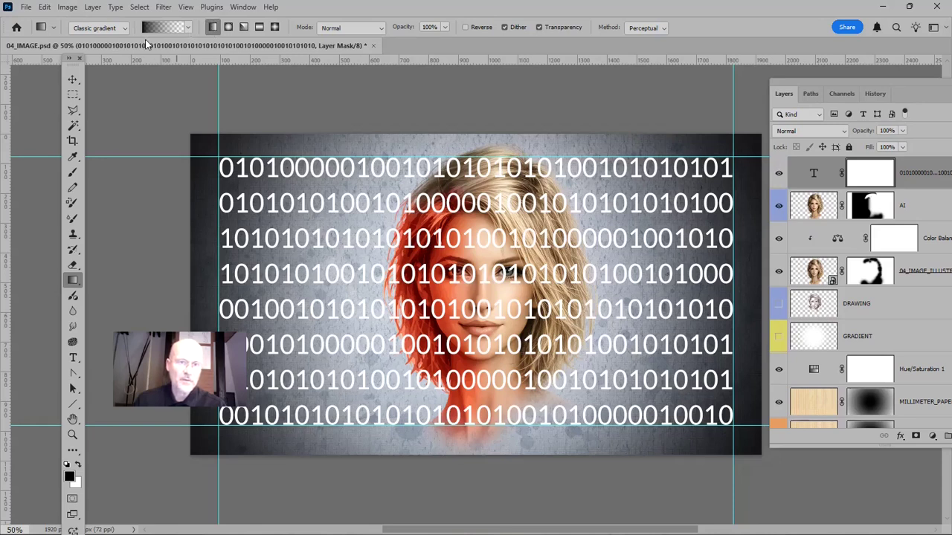
left_click(186, 28)
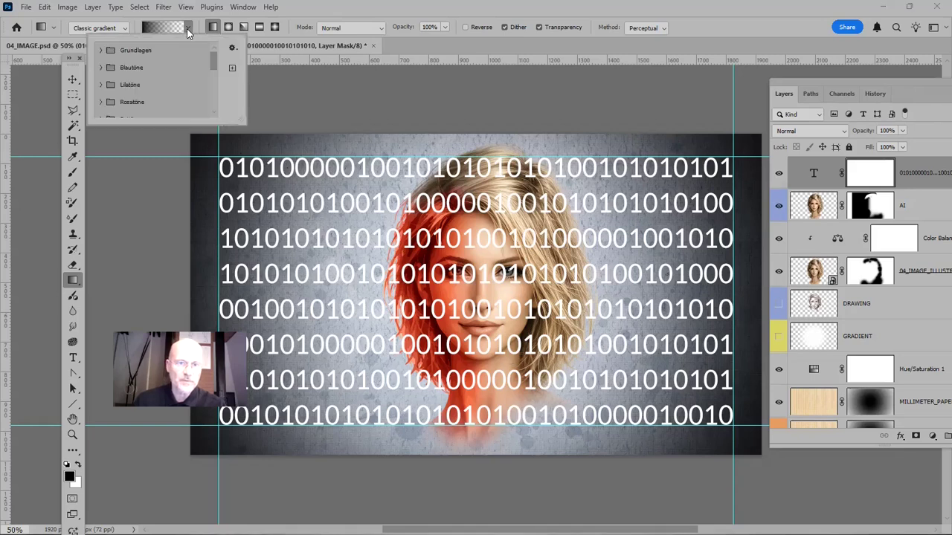
left_click(101, 50)
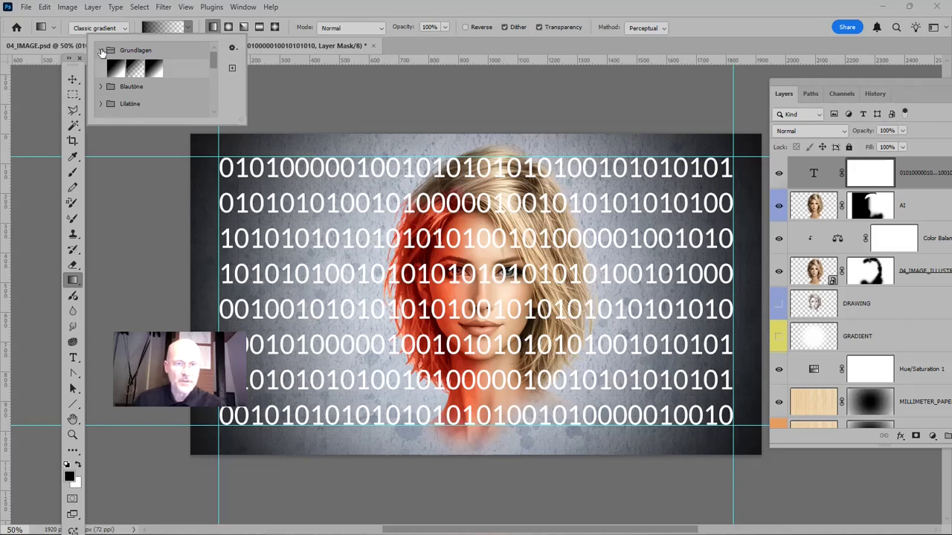
left_click(102, 51)
left_click(569, 11)
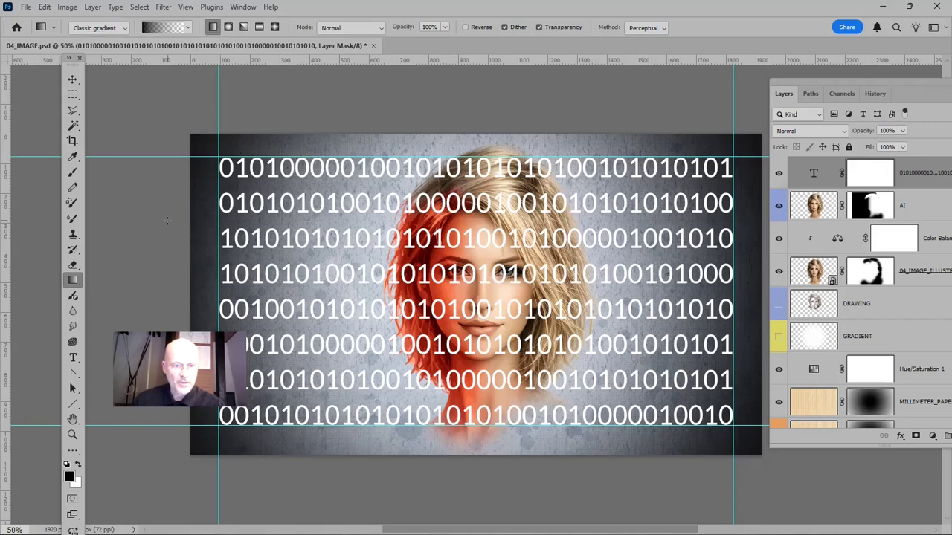
right_click(74, 281)
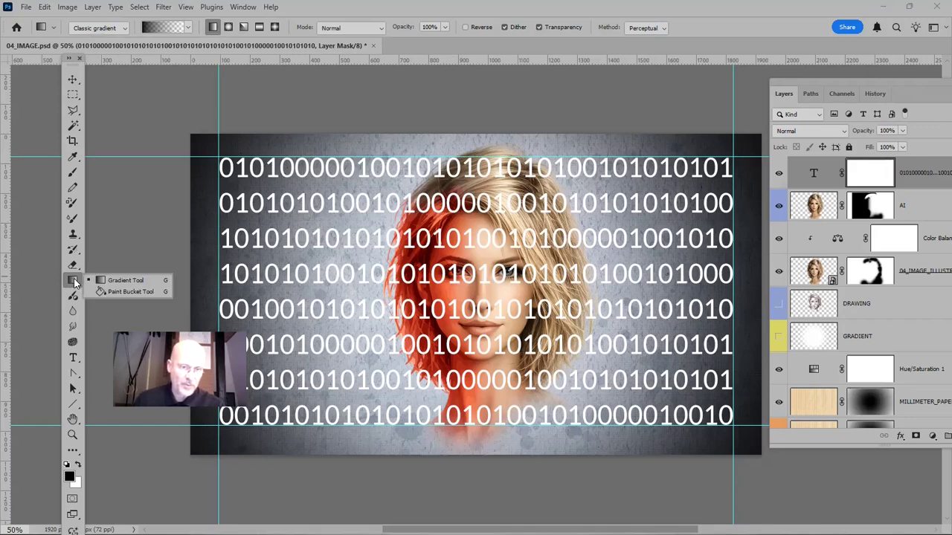
left_click(129, 281)
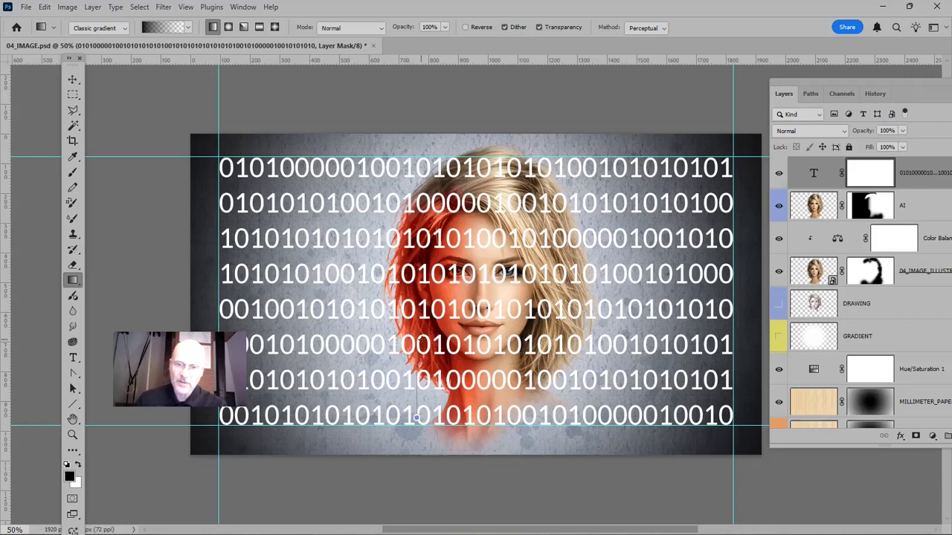
left_click_drag(418, 418, 422, 88)
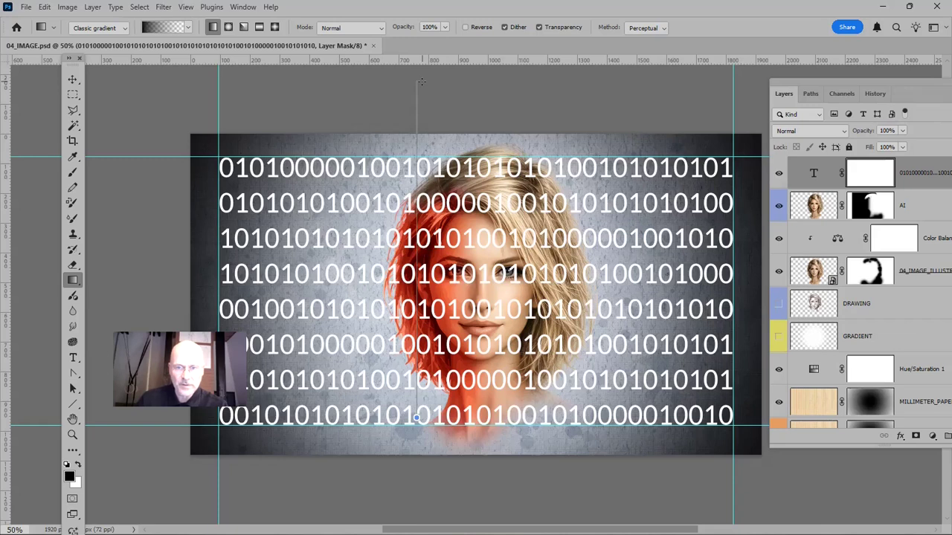
left_click_drag(421, 82, 421, 81)
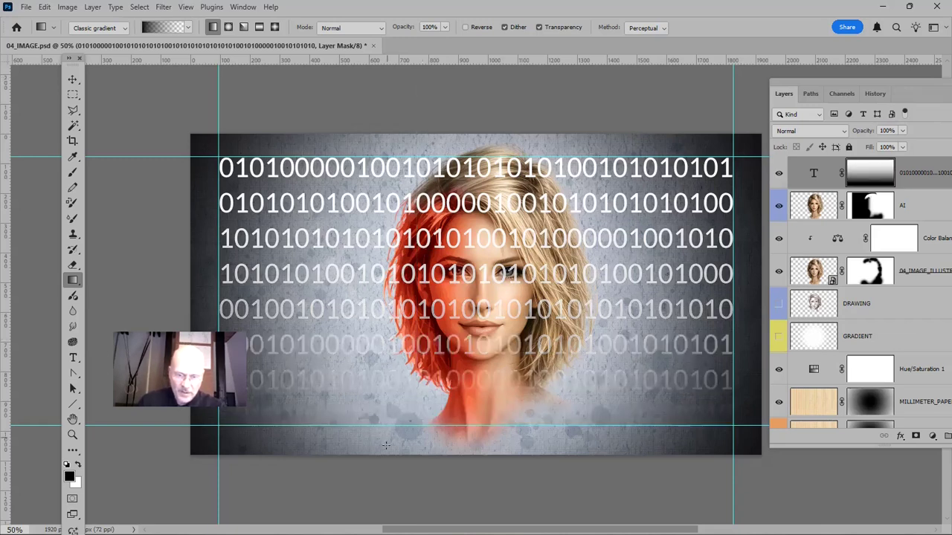
left_click_drag(386, 402, 387, 73)
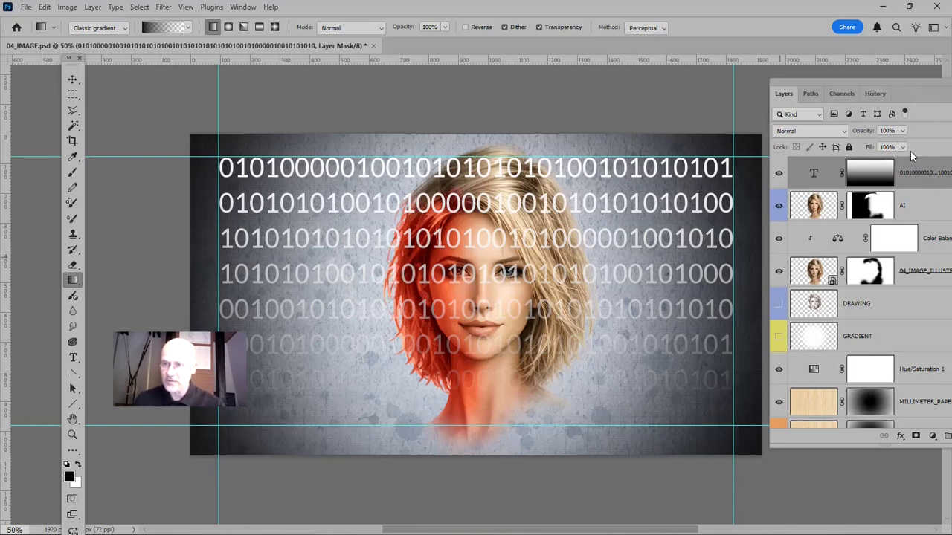
Try 60% opacity on the binary text layer and set it to 80%.
left_click(811, 177)
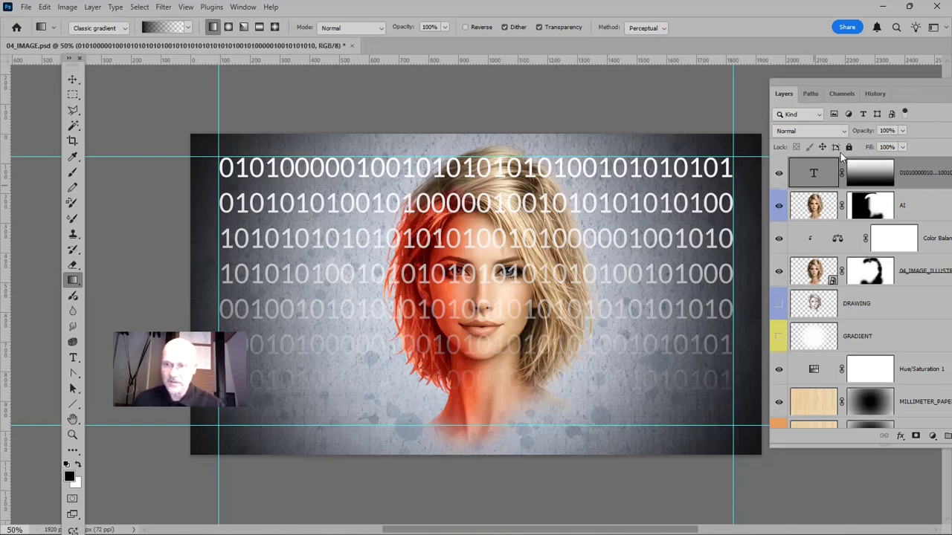
left_click(885, 130)
type("60")
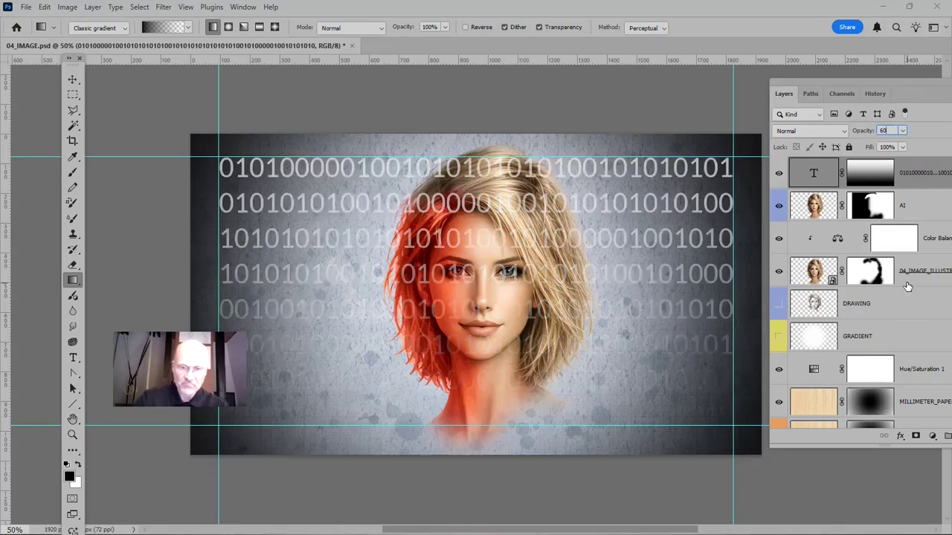
key("Return")
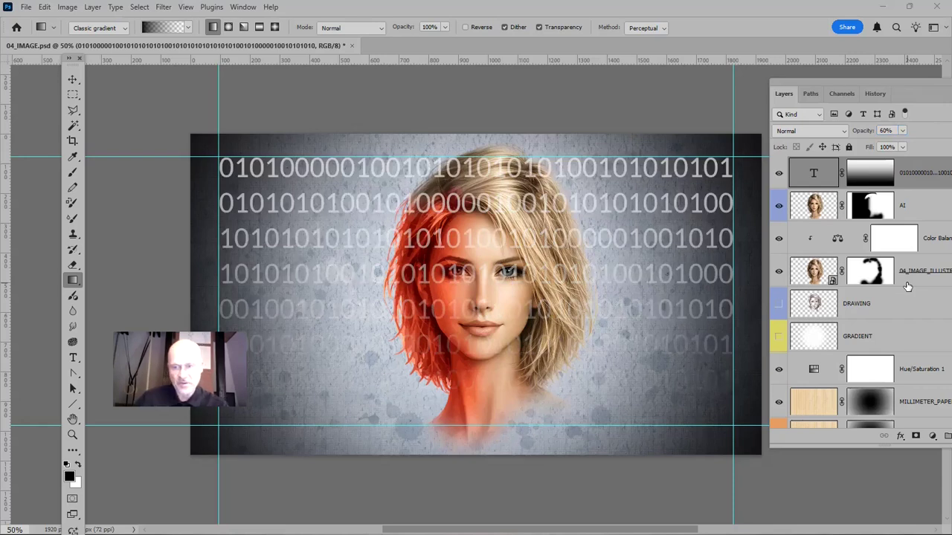
left_click(883, 131)
type("80")
key("Return")
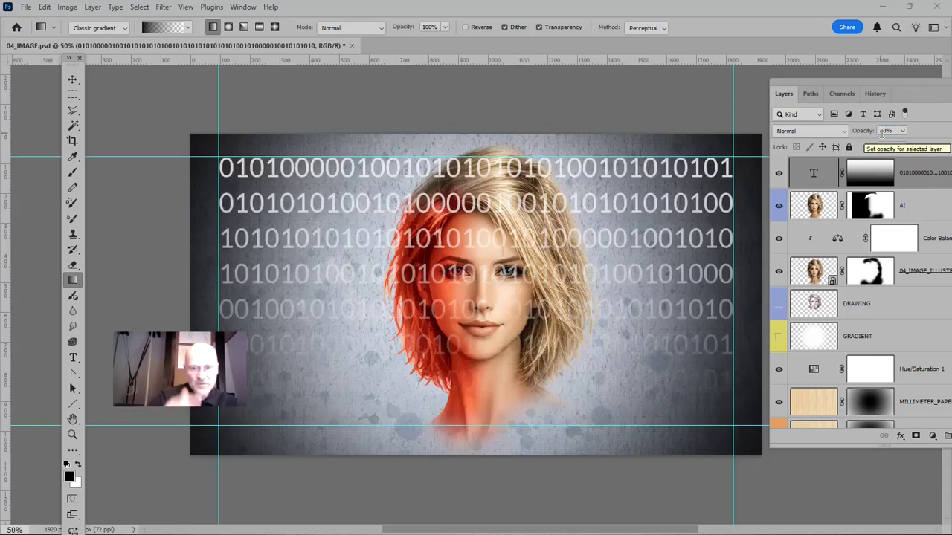
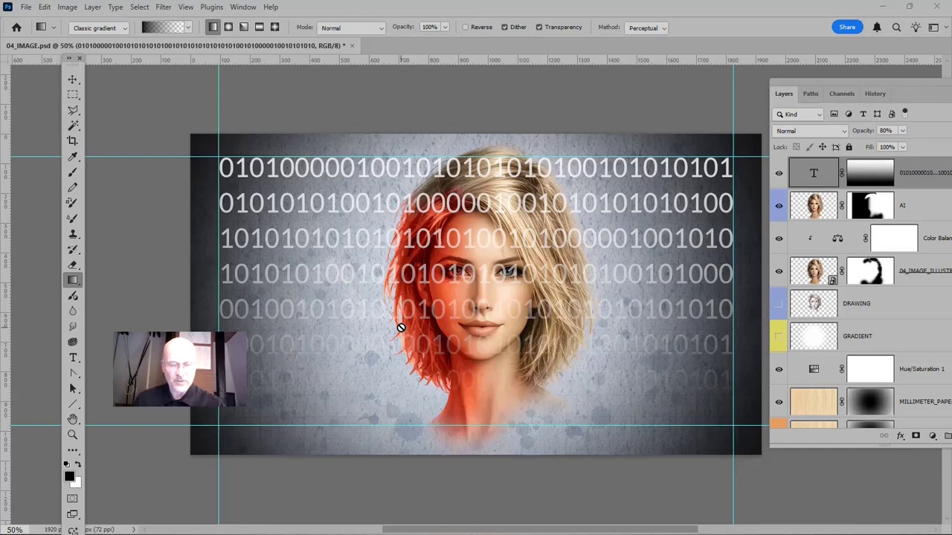
Draw an elliptical selection around the woman's head and neck.
key("m")
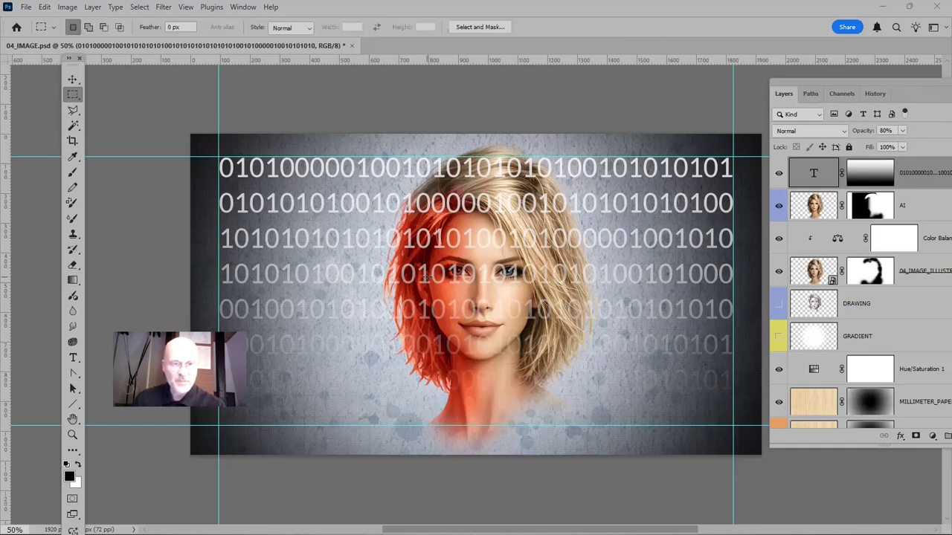
right_click(79, 91)
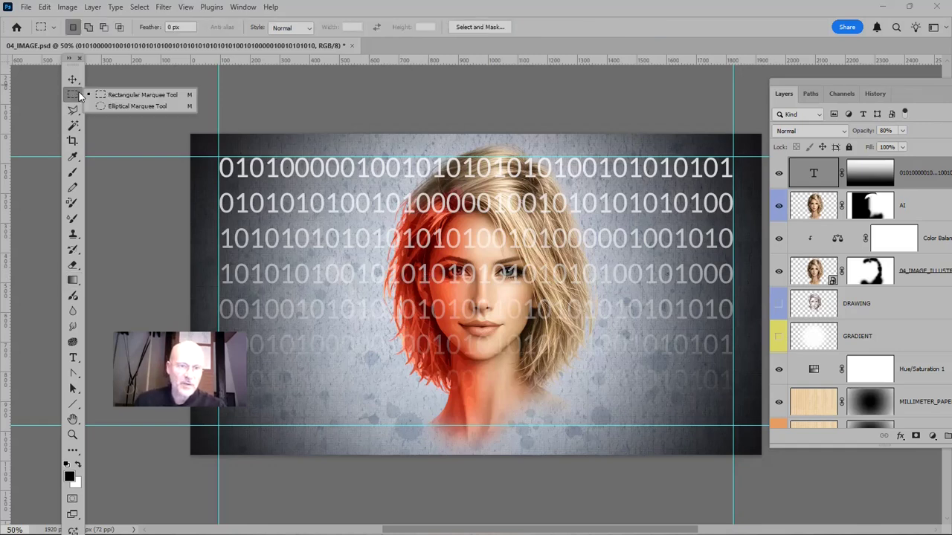
left_click(98, 107)
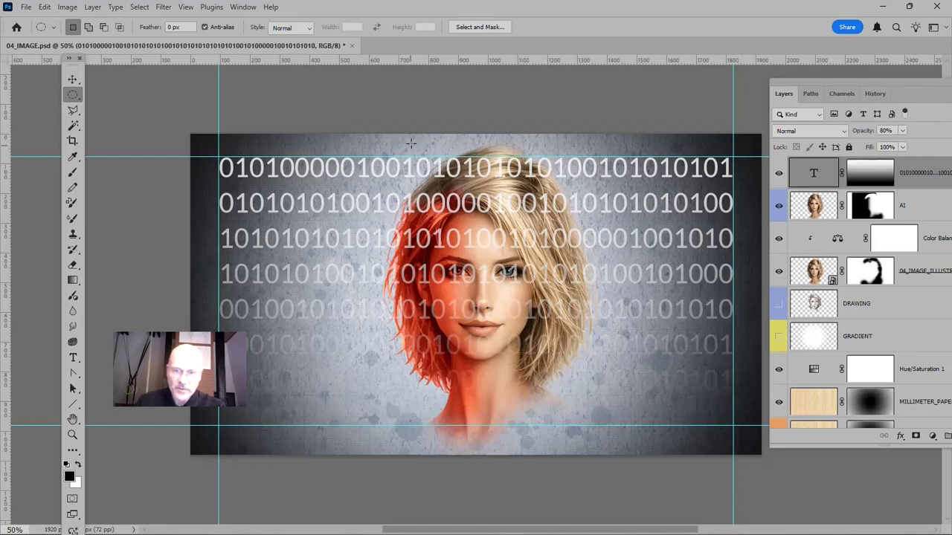
left_click_drag(410, 143, 584, 431)
left_click_drag(506, 361, 506, 366)
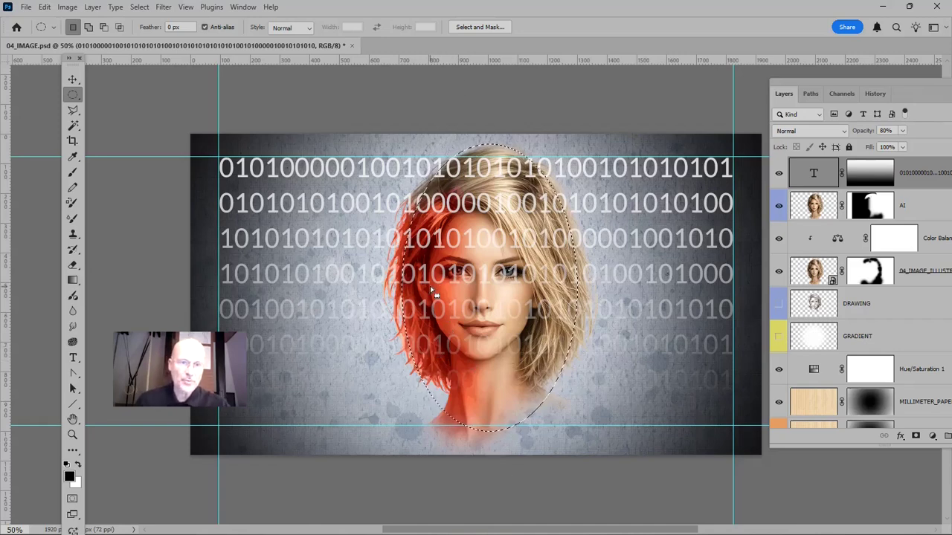
Feather the elliptical selection around the head, accepting the preset radius.
left_click(138, 8)
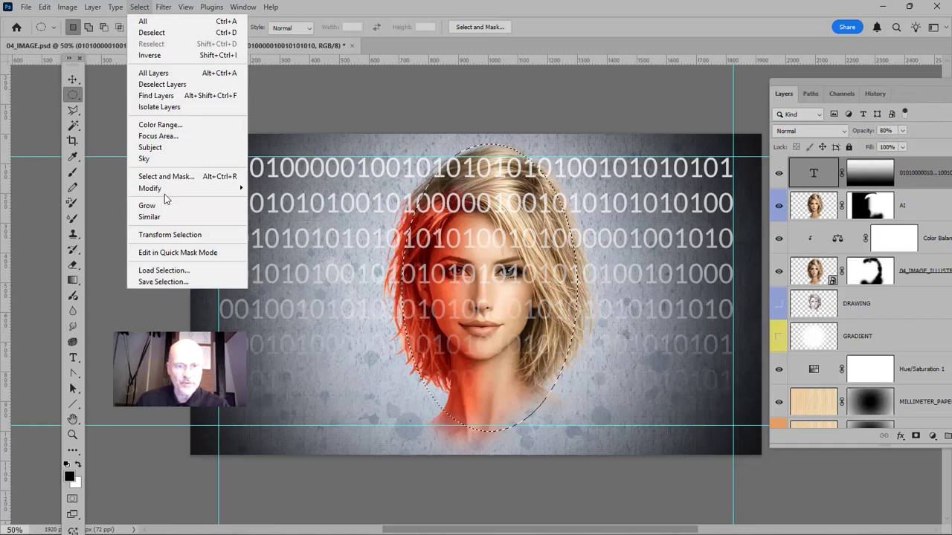
mouse_move(169, 193)
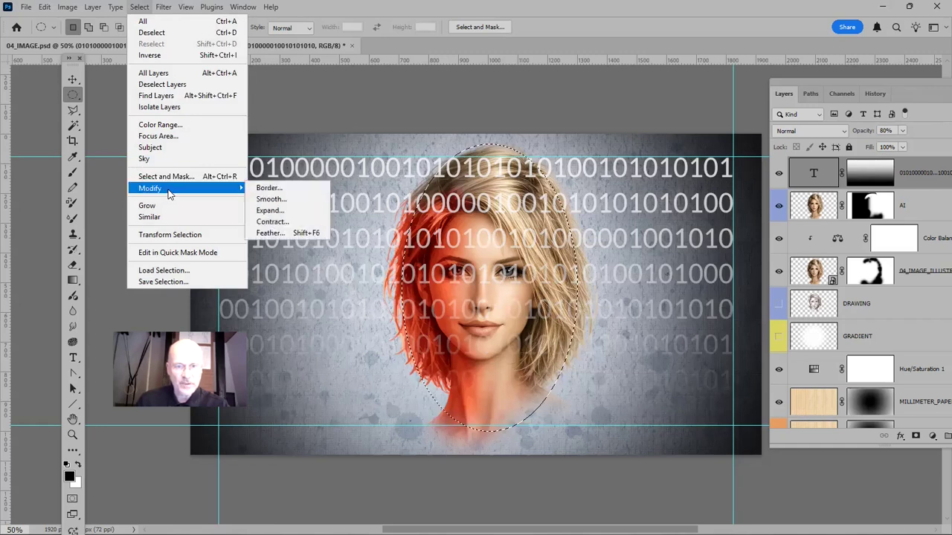
left_click(292, 233)
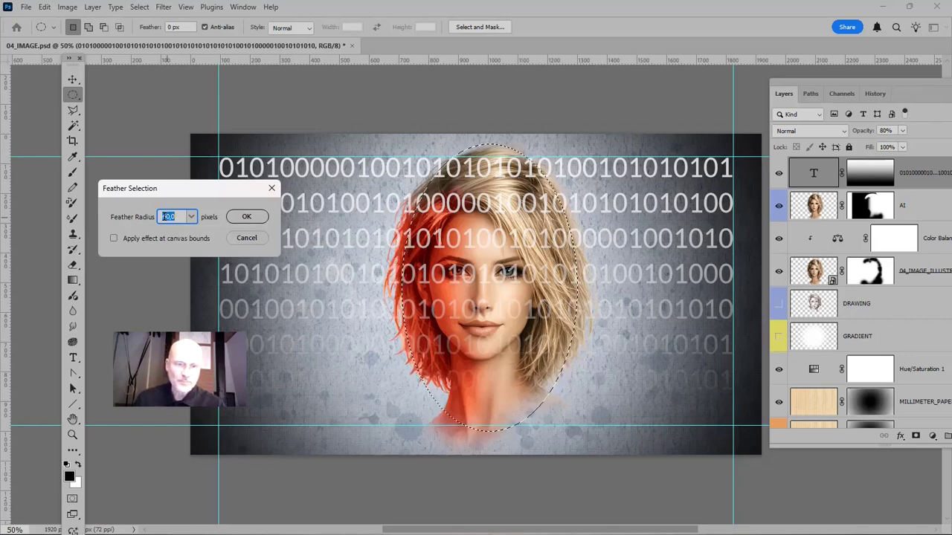
left_click(246, 216)
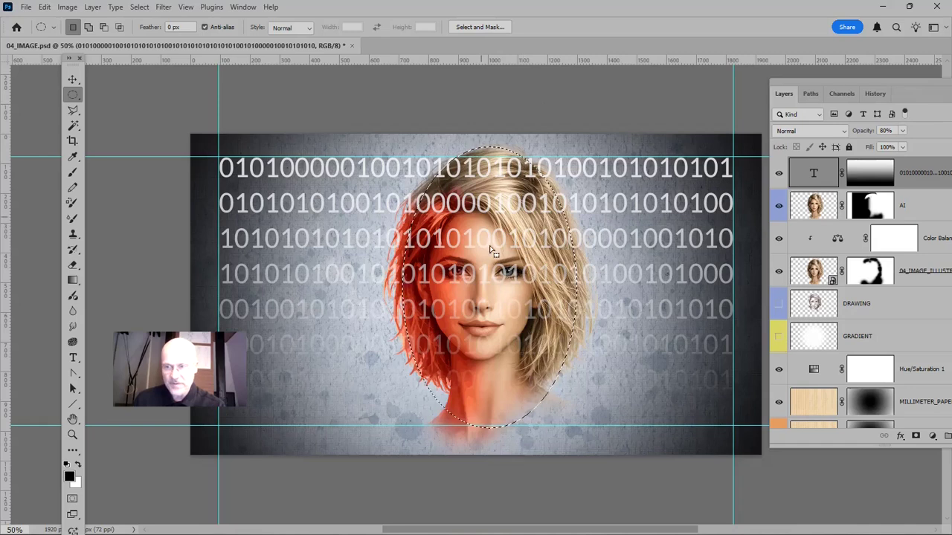
Hide the digits over the face's blonde half with horizontal gradients on the text layer's mask inside the selection, deselect, and save the file.
left_click(877, 182)
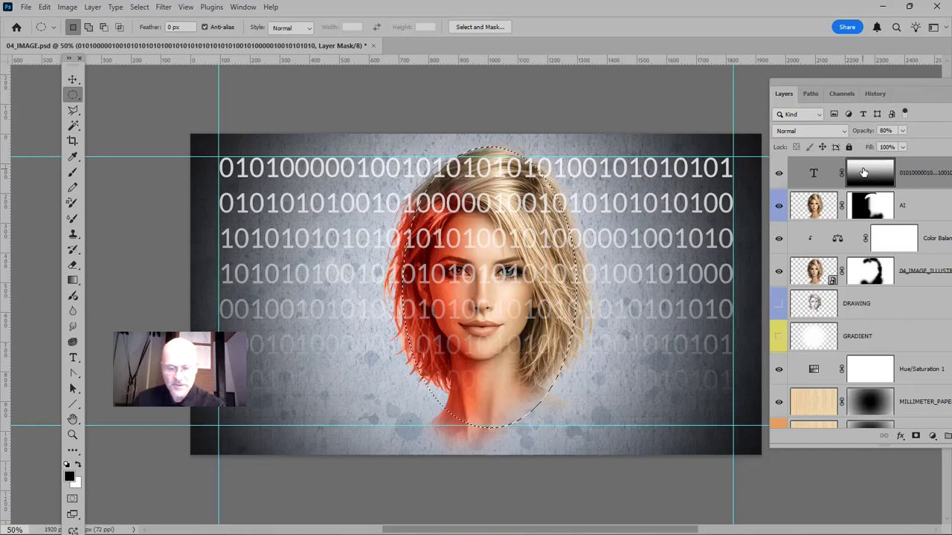
key("g")
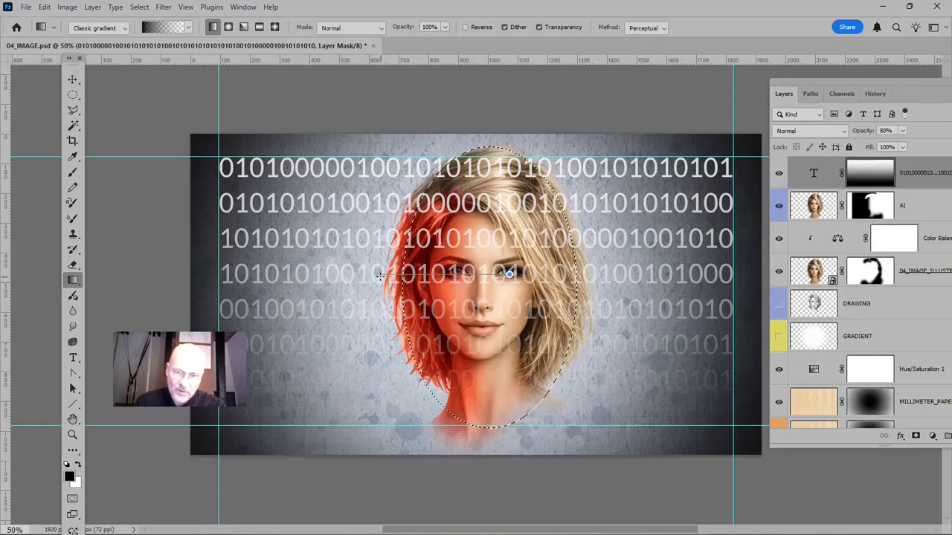
left_click_drag(380, 276, 380, 276)
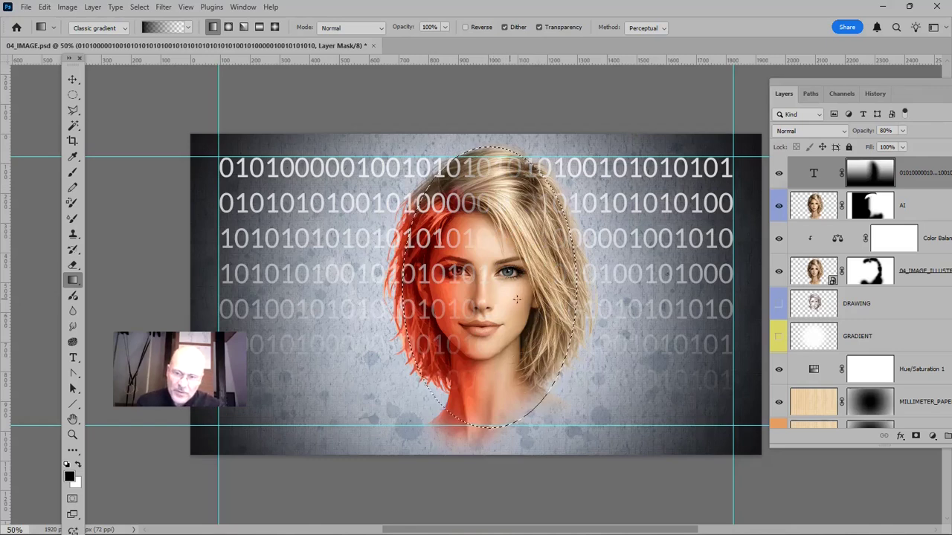
left_click_drag(488, 300, 510, 299)
left_click_drag(371, 300, 370, 300)
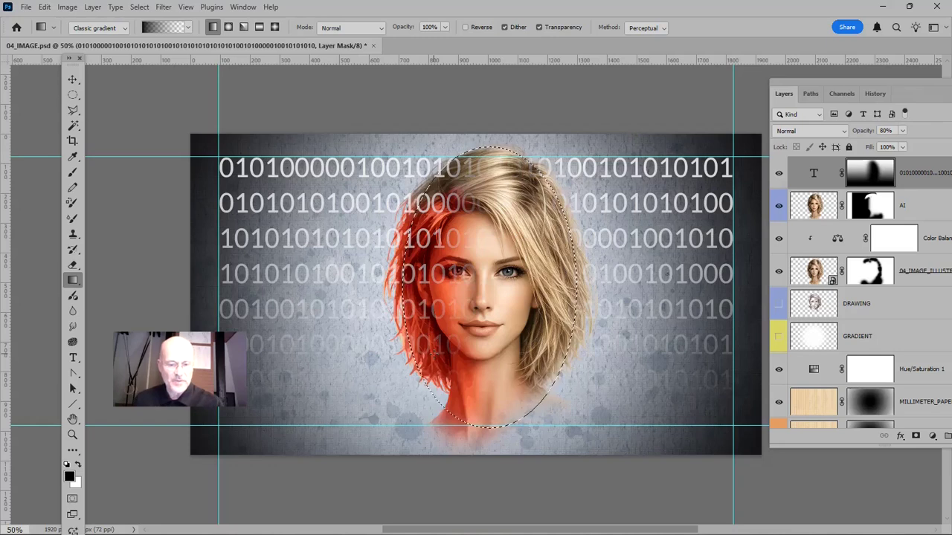
key("ctrl+d")
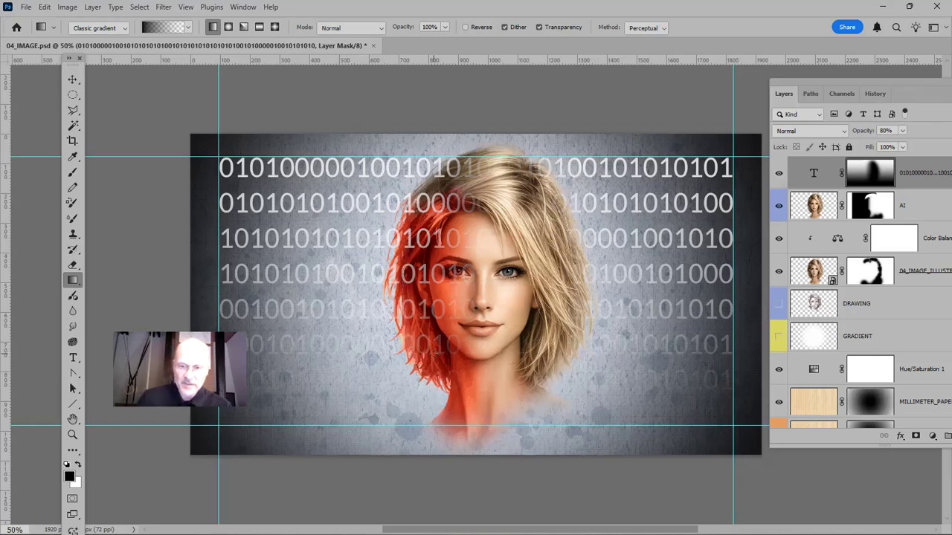
key("ctrl+s")
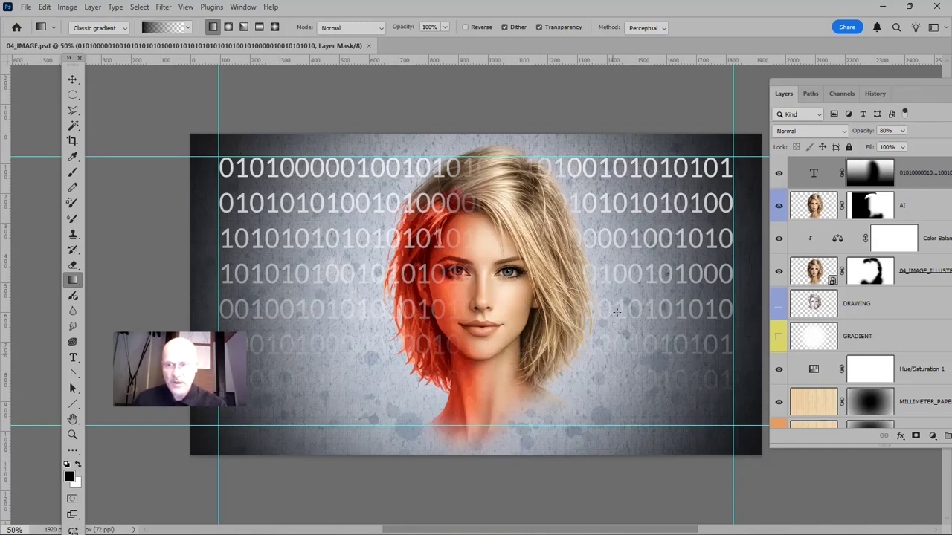
Switch to Illustrator and create a new 1920 x 1080 px RGB document with one artboard and a white background.
left_click(881, 7)
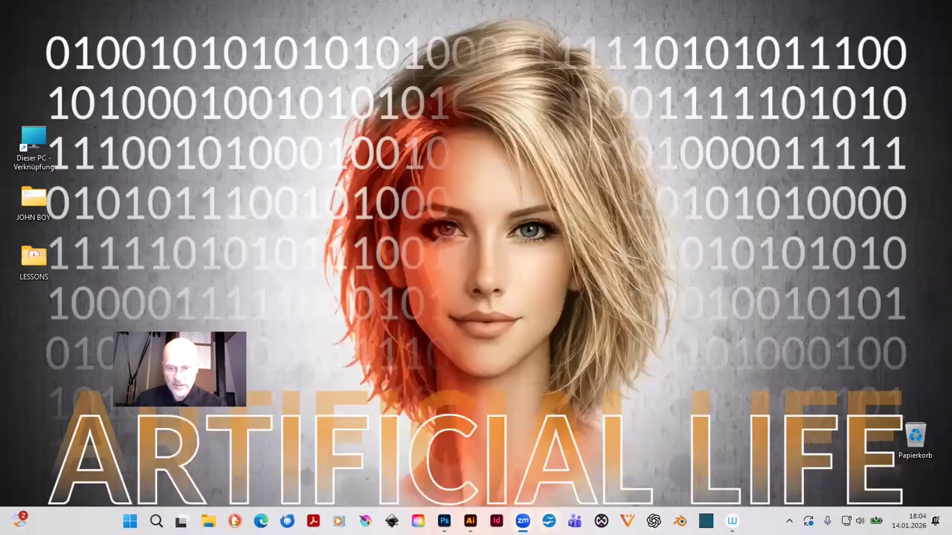
left_click(470, 522)
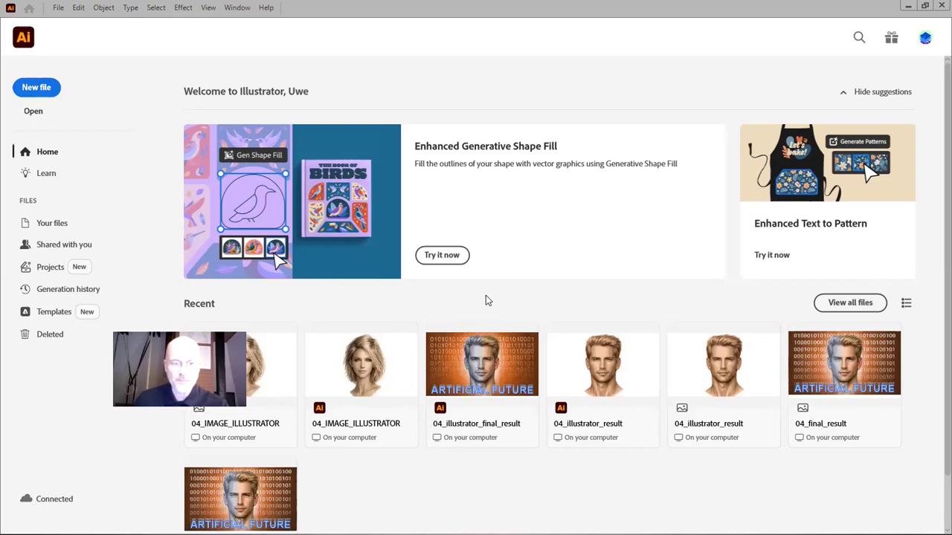
left_click(58, 8)
left_click(63, 21)
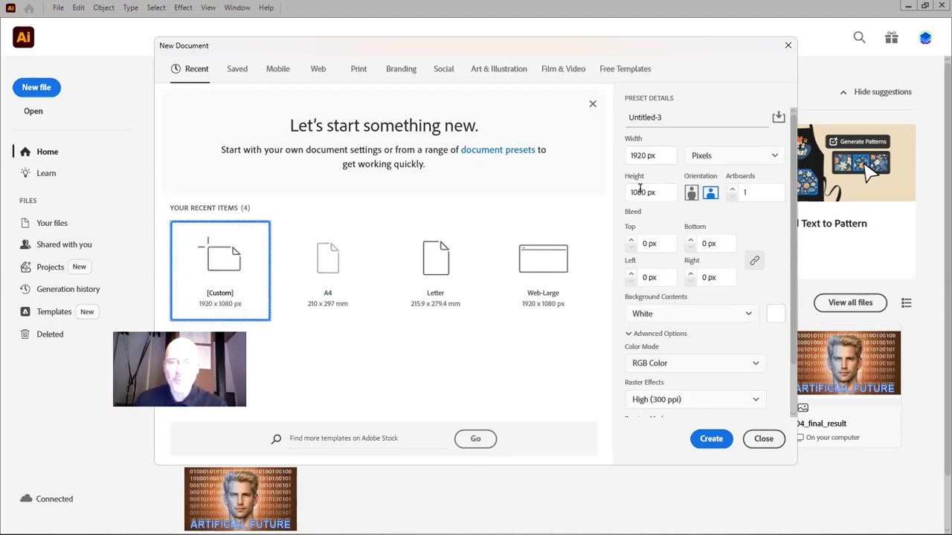
left_click(646, 155)
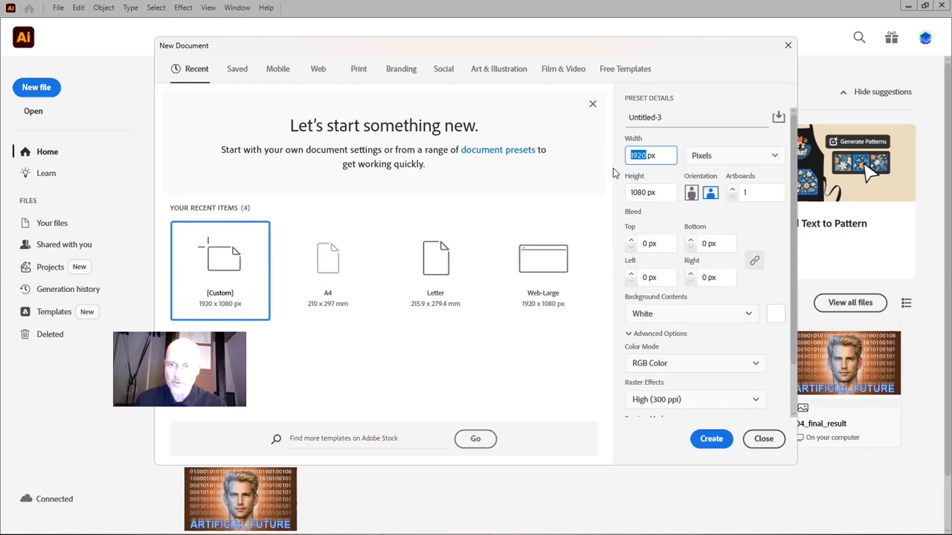
left_click(646, 191)
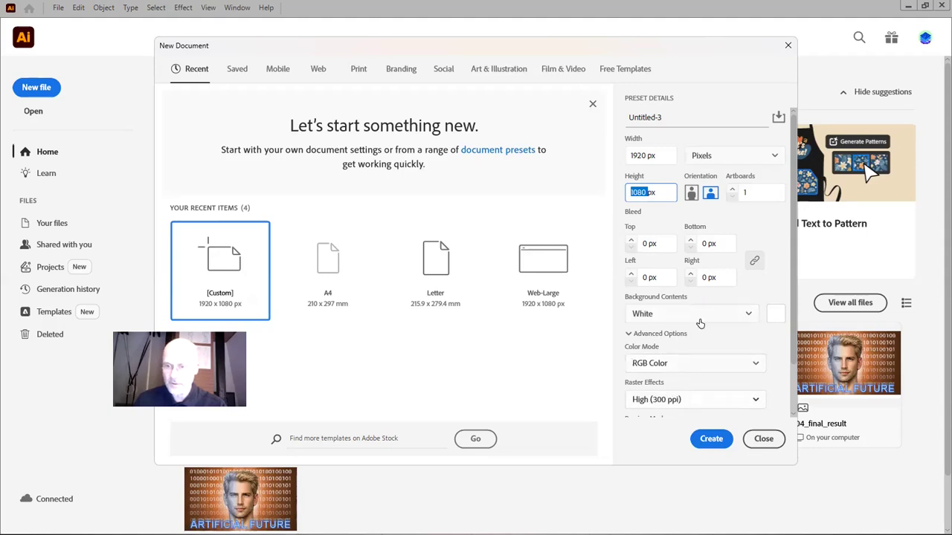
left_click(715, 444)
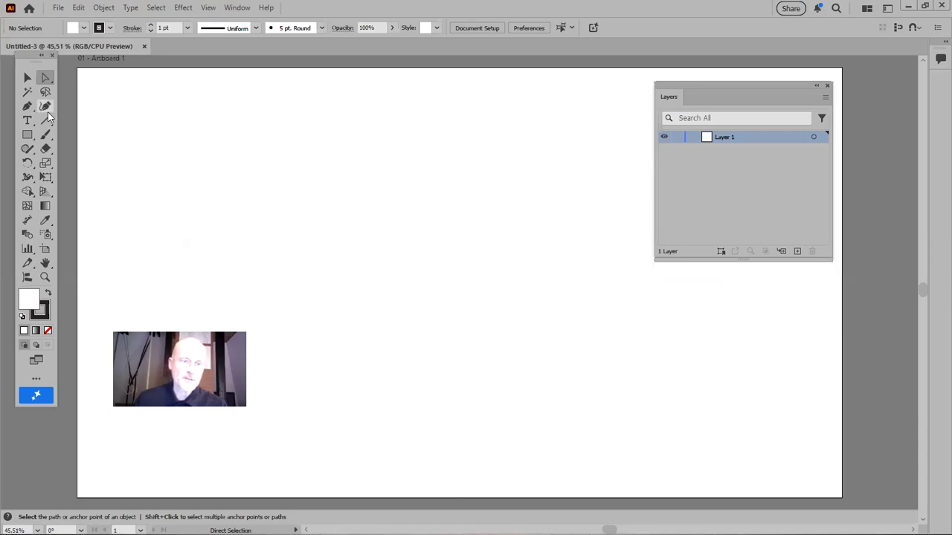
Place the 04_IMAGE Photoshop file as a linked image across the full artboard and lock its layer.
left_click(60, 8)
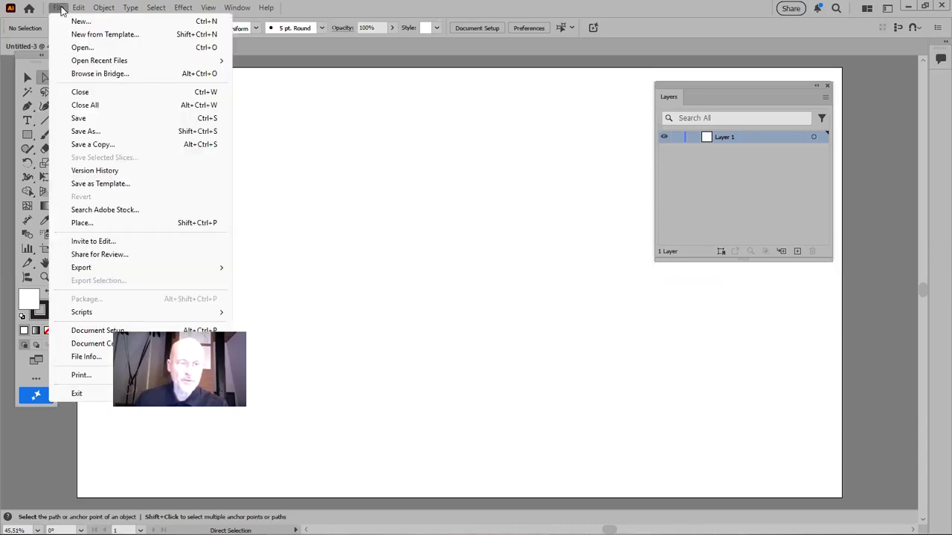
left_click(104, 226)
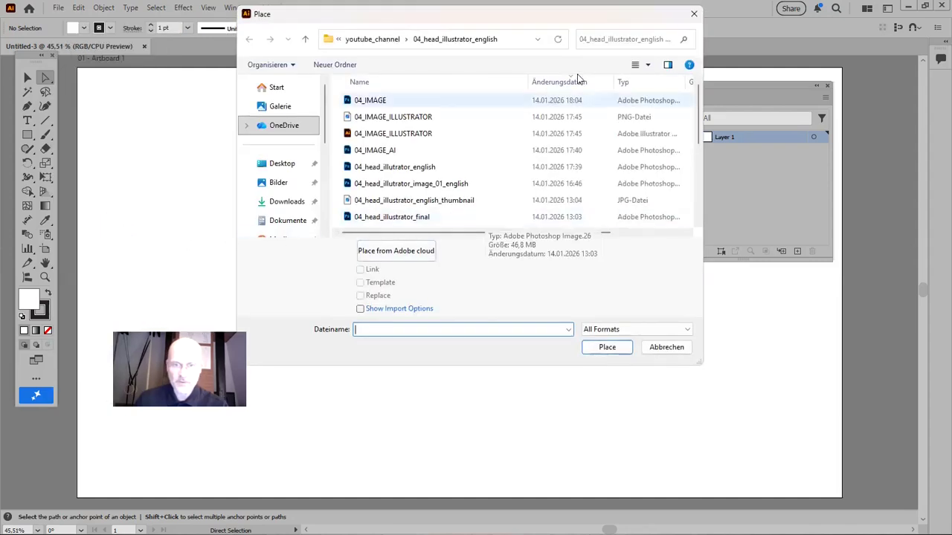
double_click(389, 99)
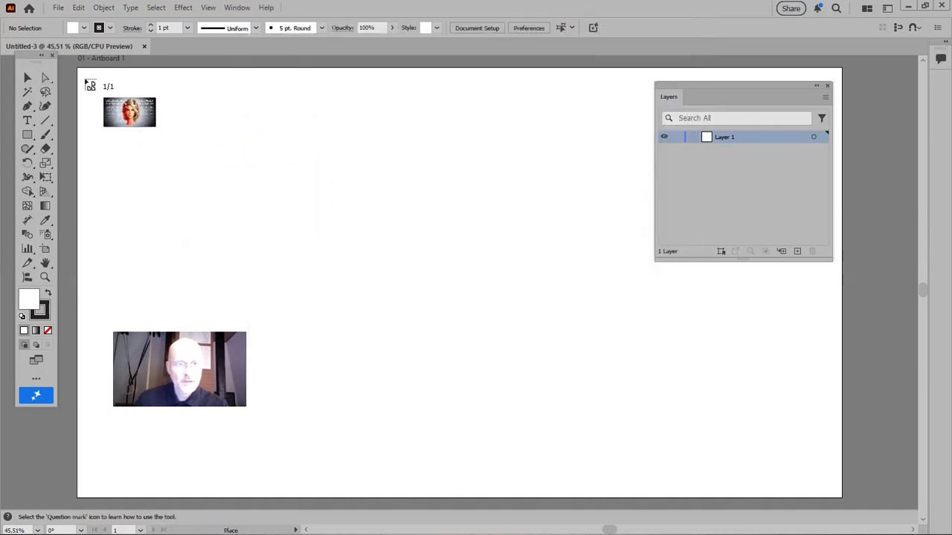
left_click_drag(79, 69, 861, 499)
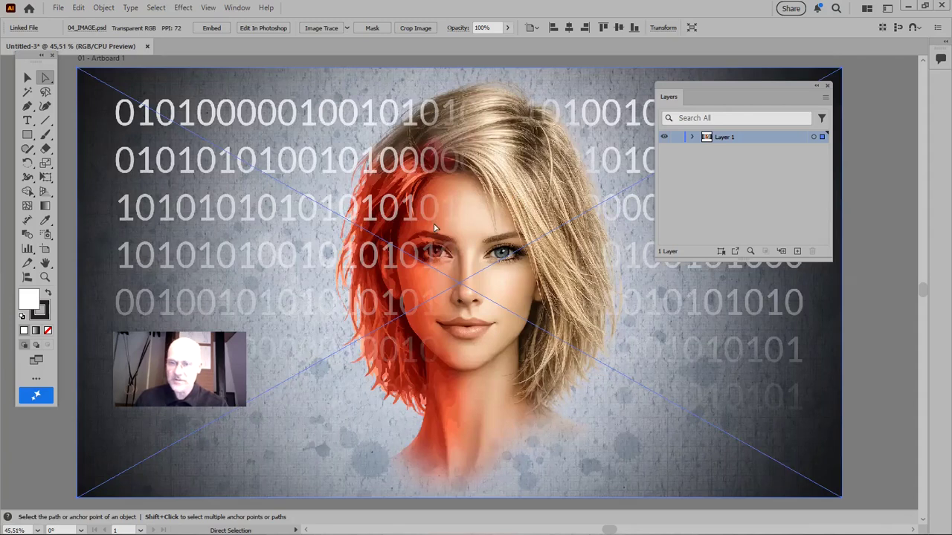
left_click_drag(718, 85, 424, 110)
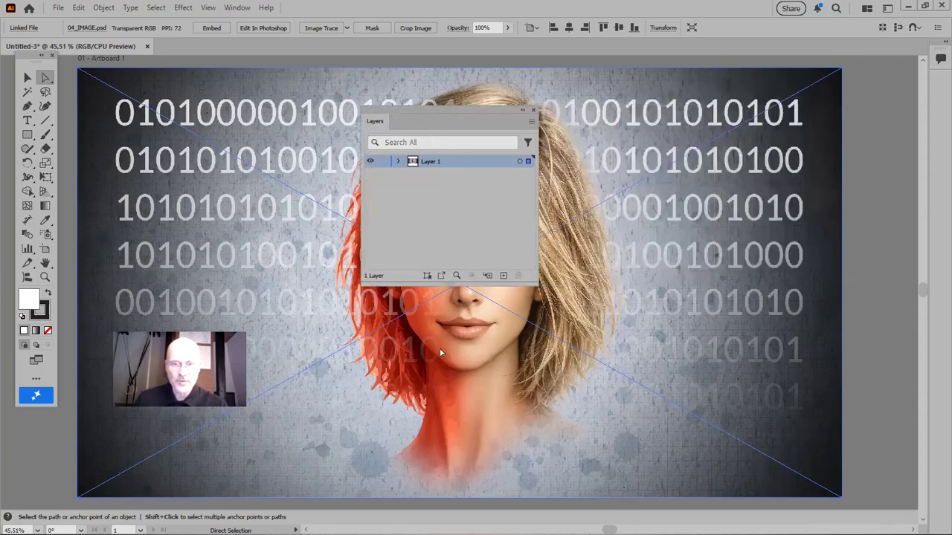
left_click(382, 162)
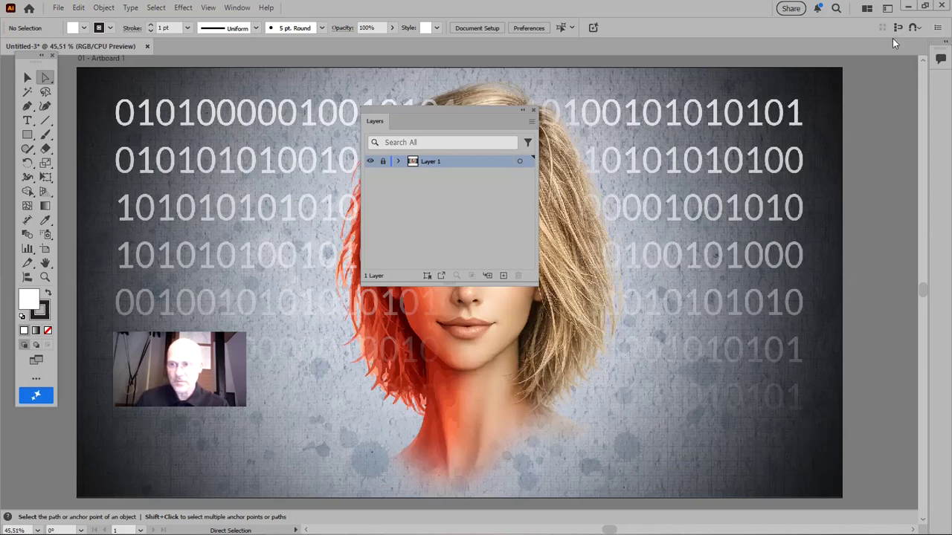
left_click(237, 8)
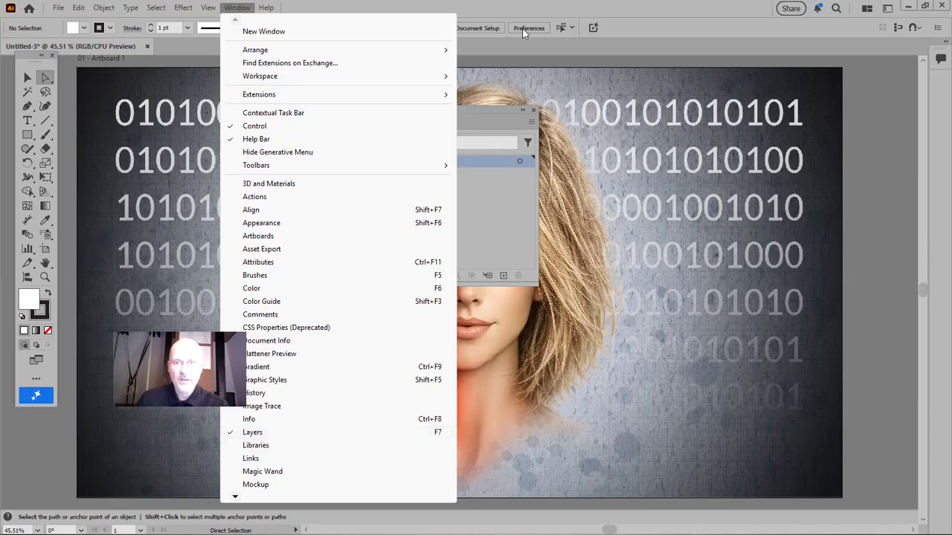
left_click(542, 14)
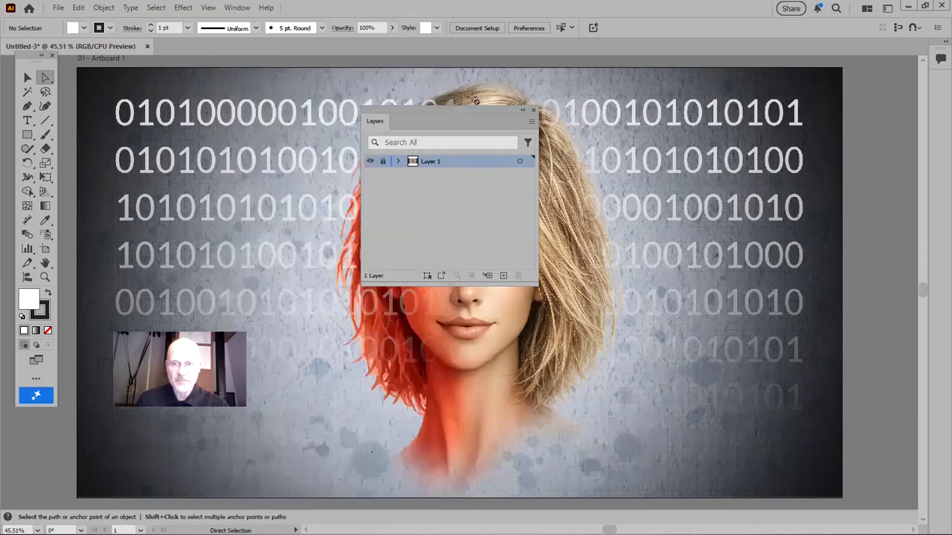
Set a custom row size of 100 pixels for the layer list so its thumbnails are larger.
left_click_drag(476, 113, 743, 77)
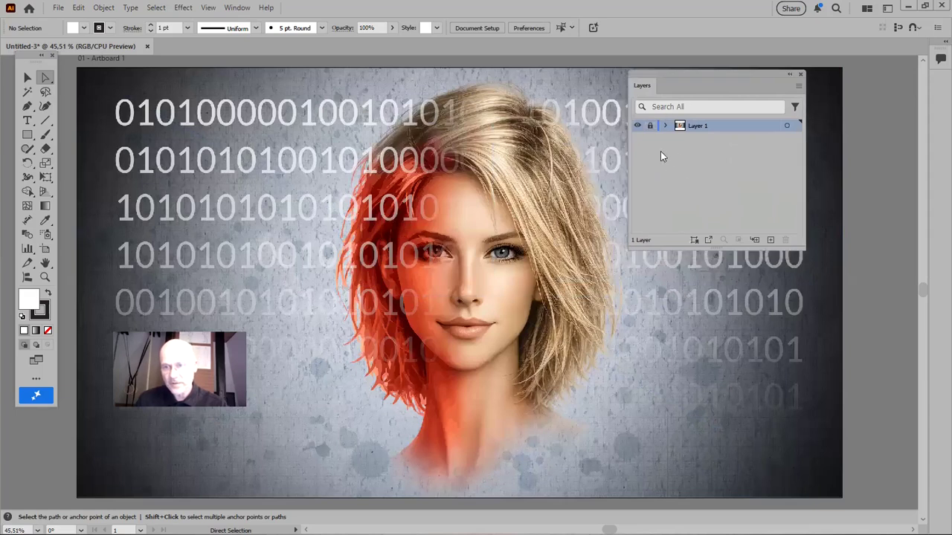
left_click(799, 88)
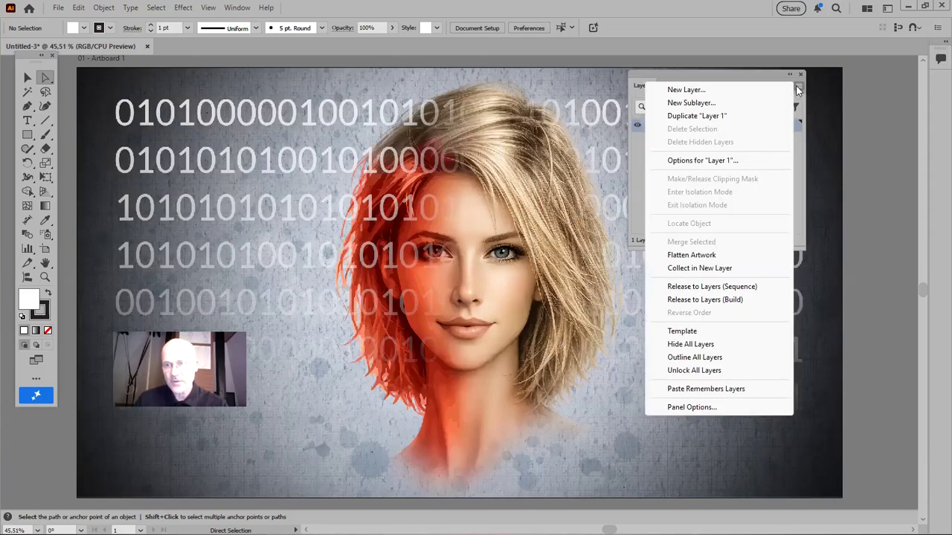
left_click(691, 407)
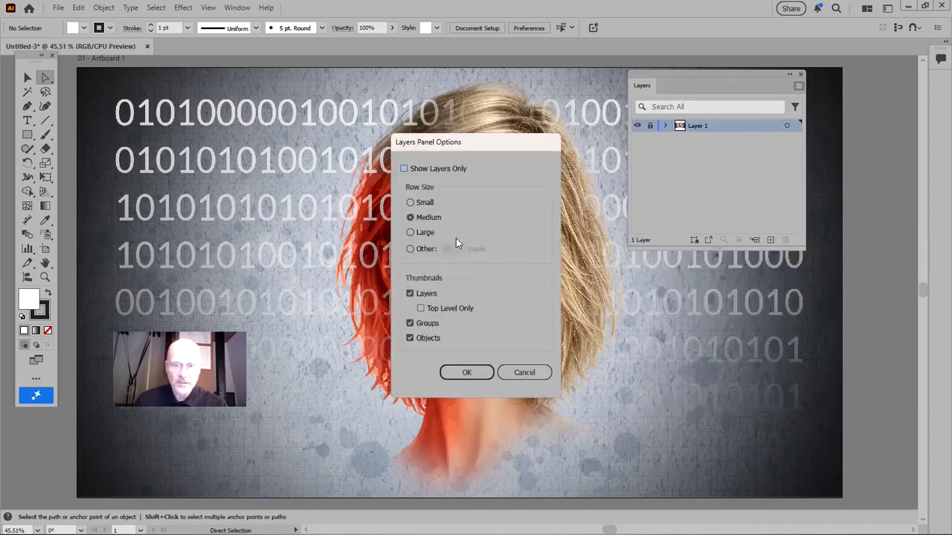
left_click(410, 232)
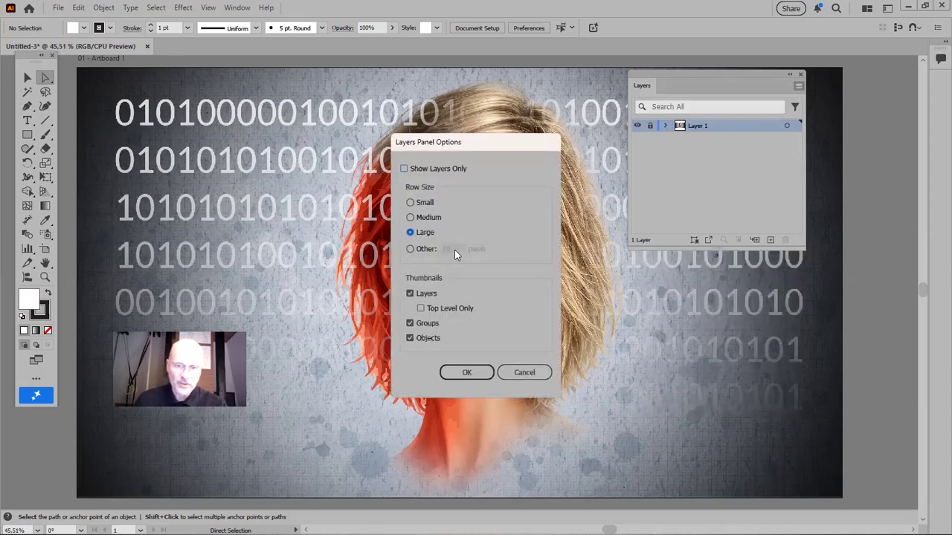
left_click(407, 251)
left_click_drag(456, 249, 424, 253)
type("1")
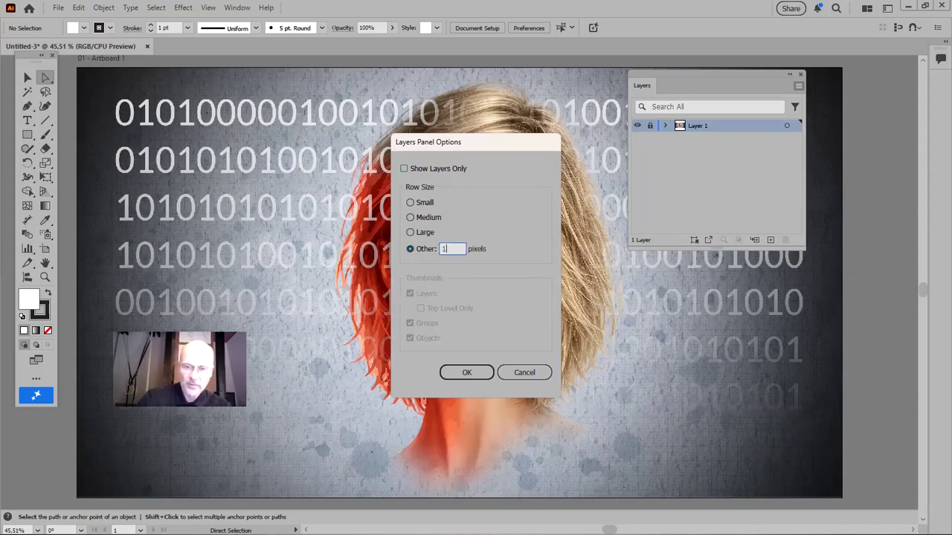
type("00")
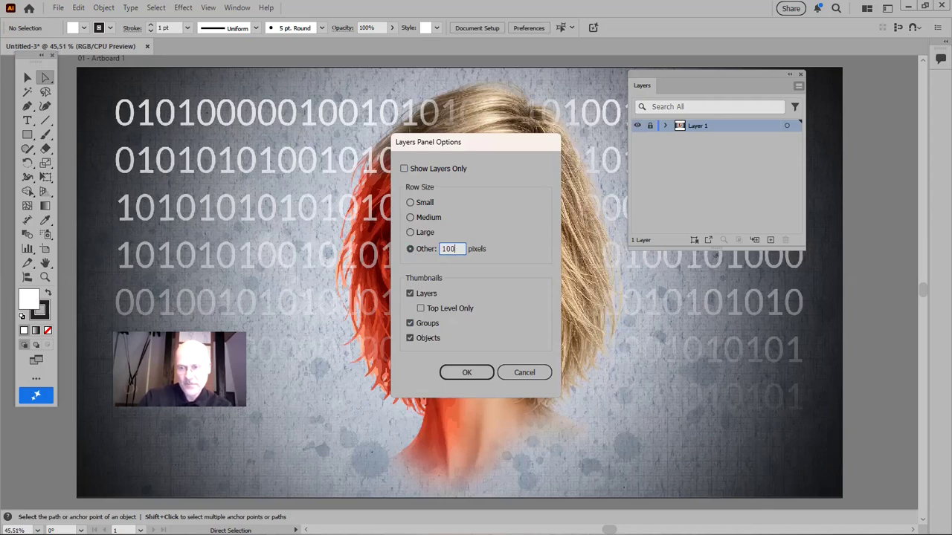
key("Return")
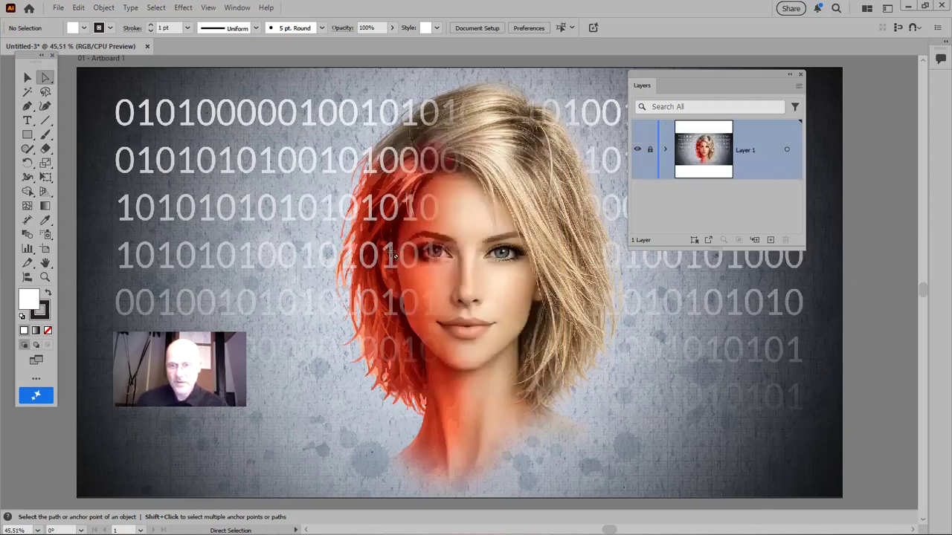
Rename the layer holding the placed portrait as IMAGE.
left_click_drag(668, 80, 772, 114)
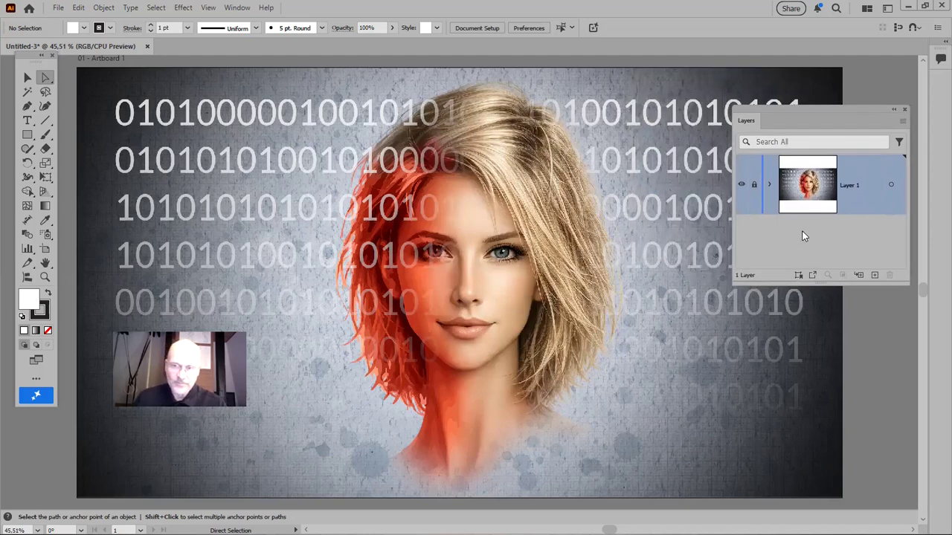
left_click_drag(823, 108, 741, 106)
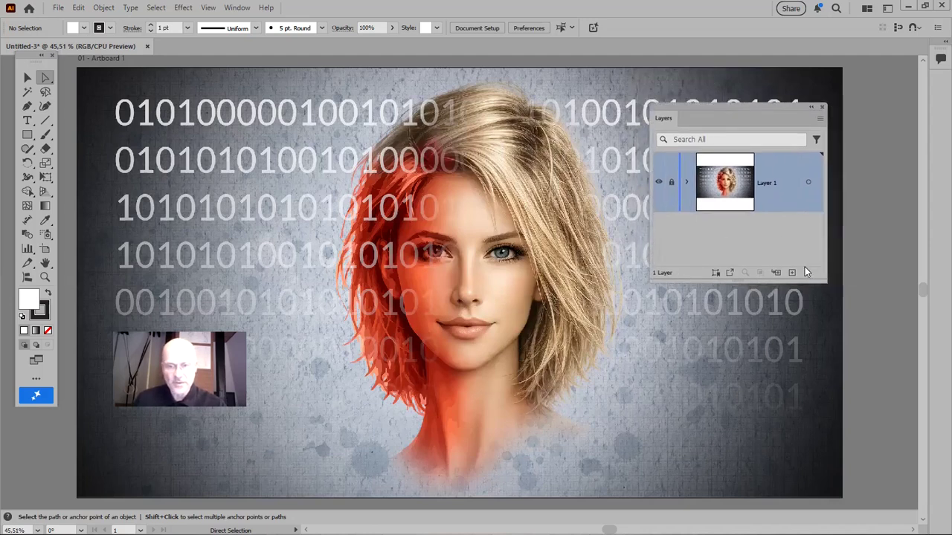
double_click(766, 182)
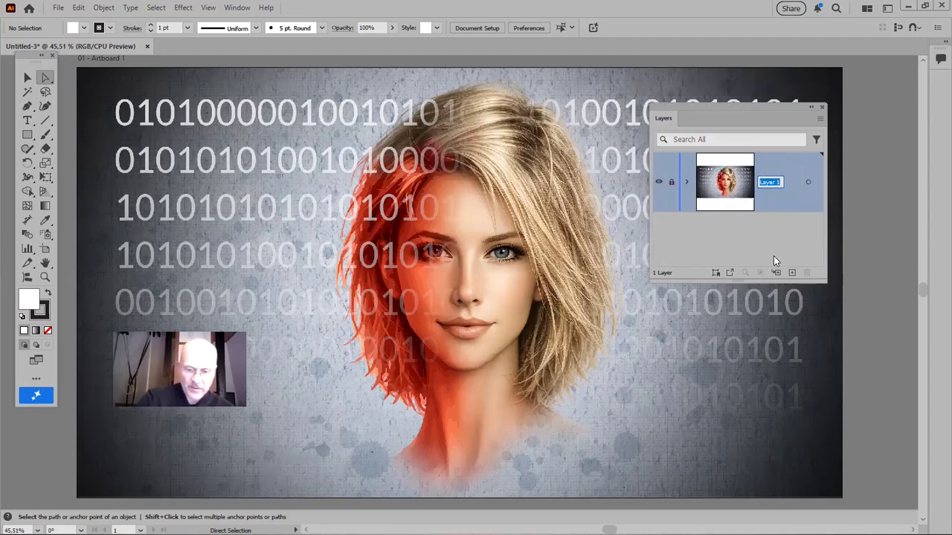
type("IM")
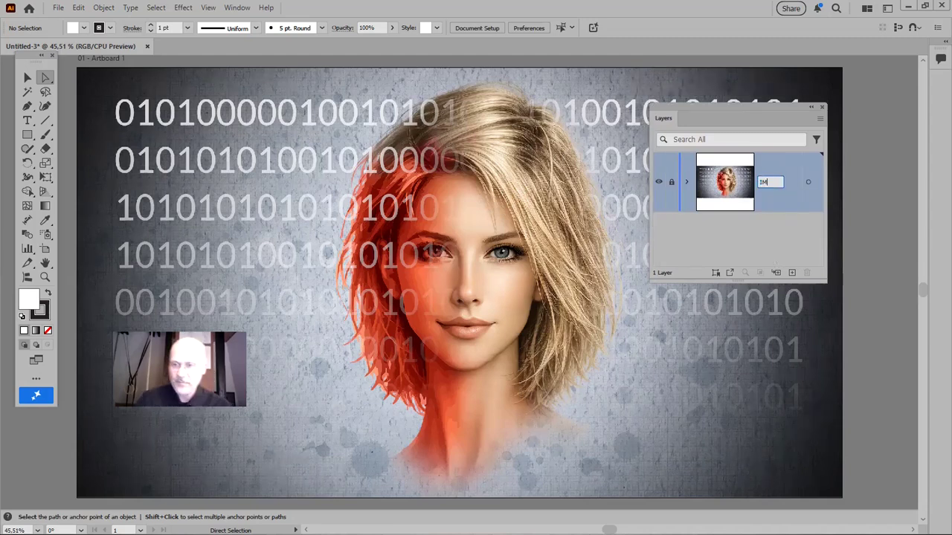
type("AGE")
key("Return")
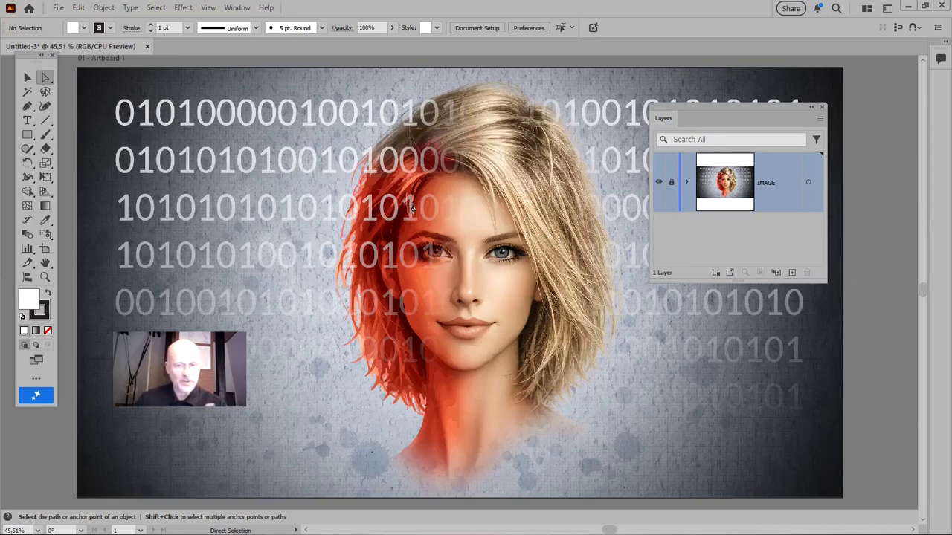
Add a new empty layer above the IMAGE layer and move the layer list away from the face.
left_click_drag(689, 108, 819, 94)
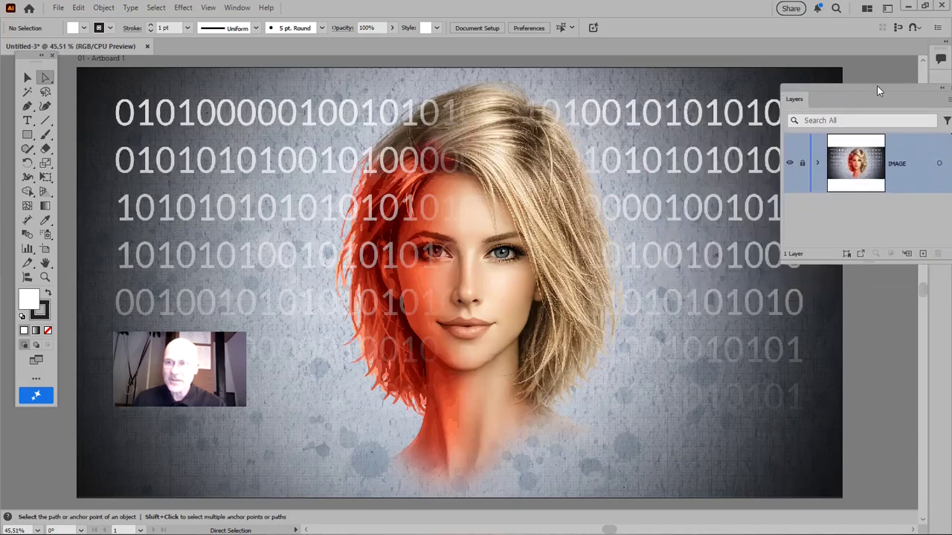
left_click_drag(877, 87, 772, 127)
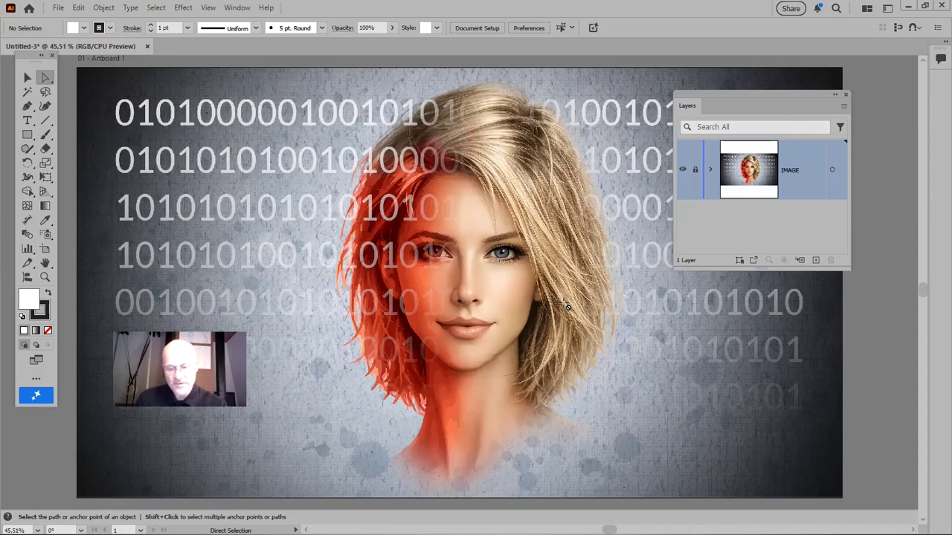
key("ctrl+l")
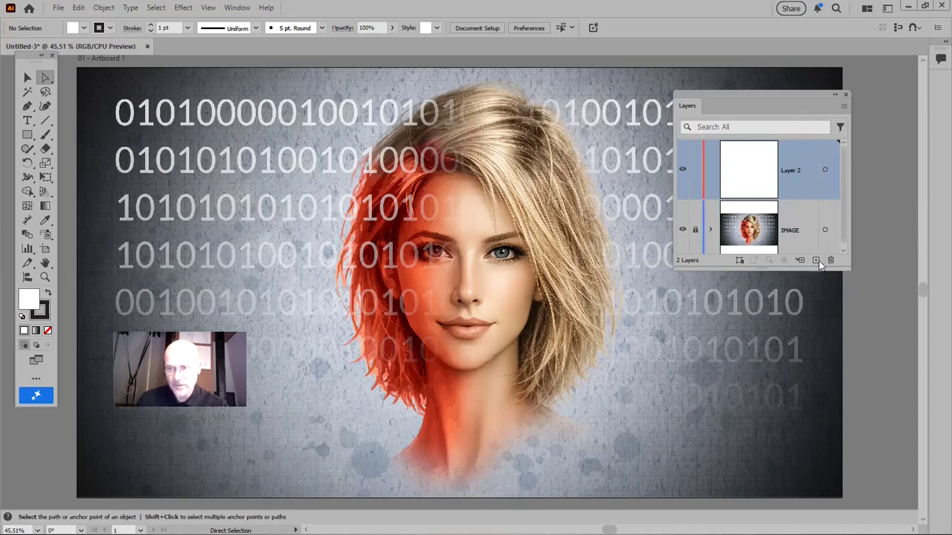
left_click_drag(767, 95, 852, 77)
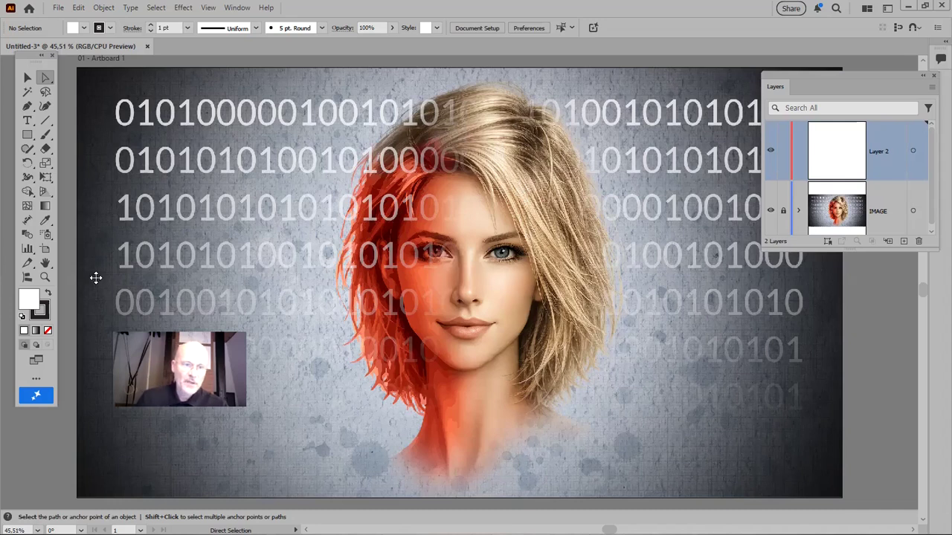
Activate the Type tool and choose the Advanced toolbar set.
key("t")
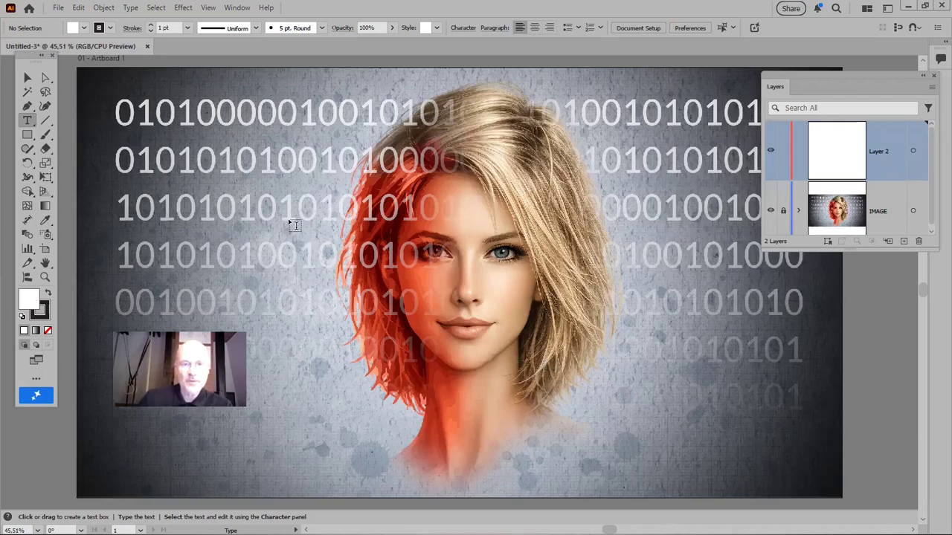
left_click(234, 9)
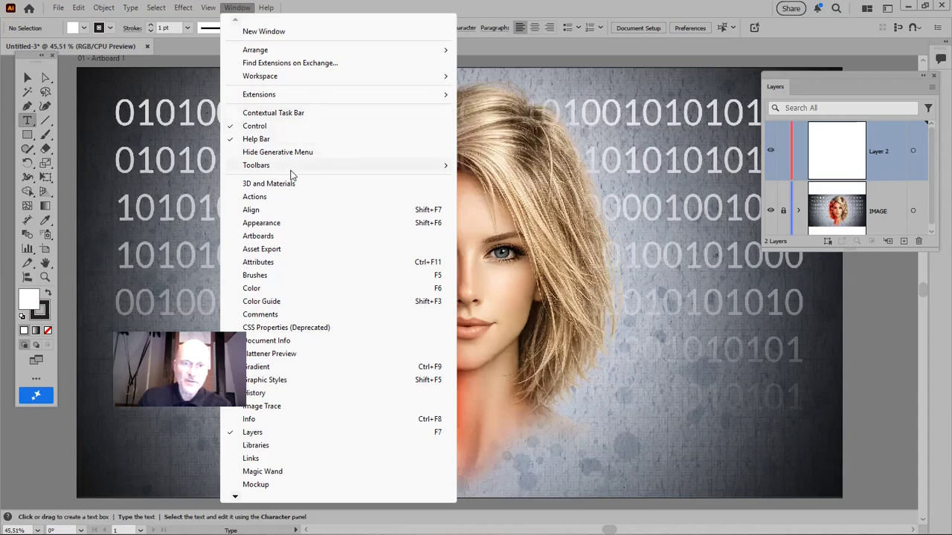
mouse_move(268, 170)
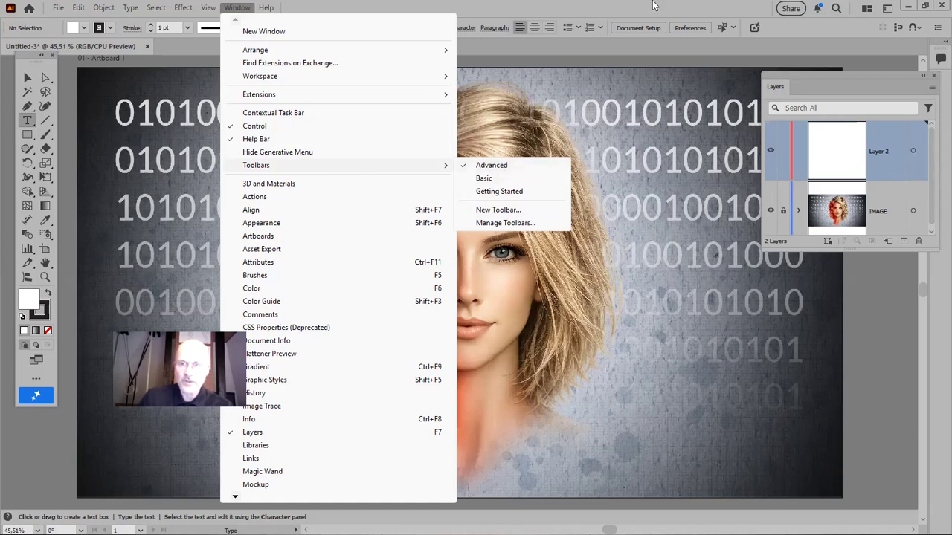
left_click(502, 171)
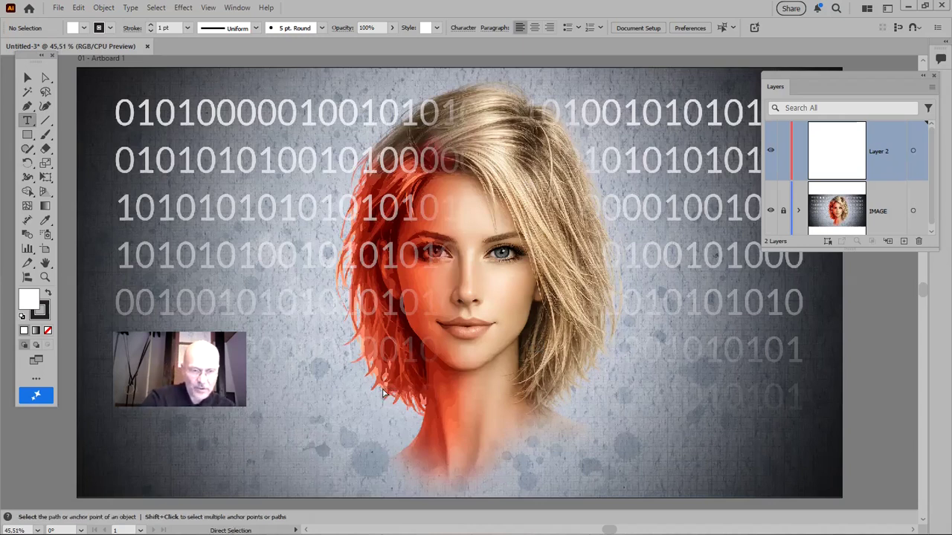
Show the rulers, switch to the Selection tool, and try out a vertical guide beside the artboard, undoing it.
key("ctrl+r")
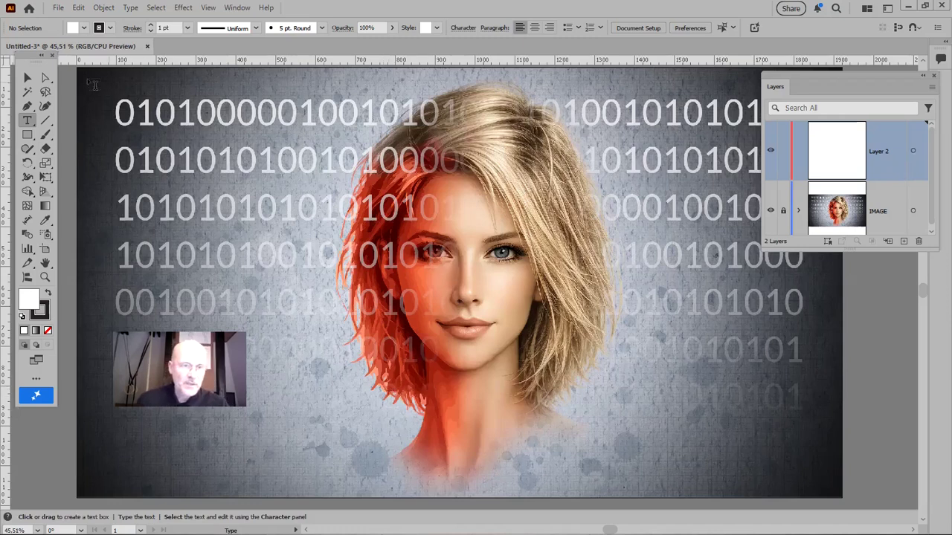
left_click(28, 76)
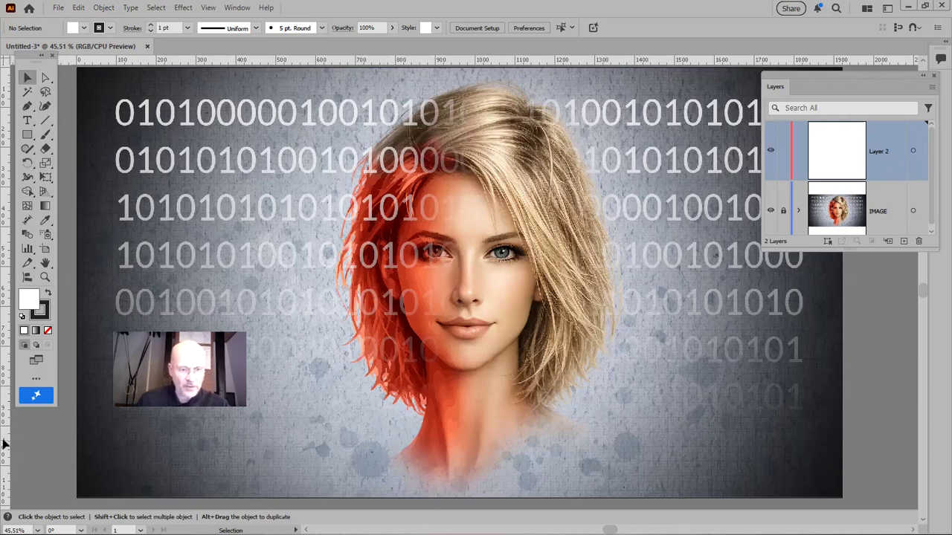
left_click_drag(23, 442, 14, 446)
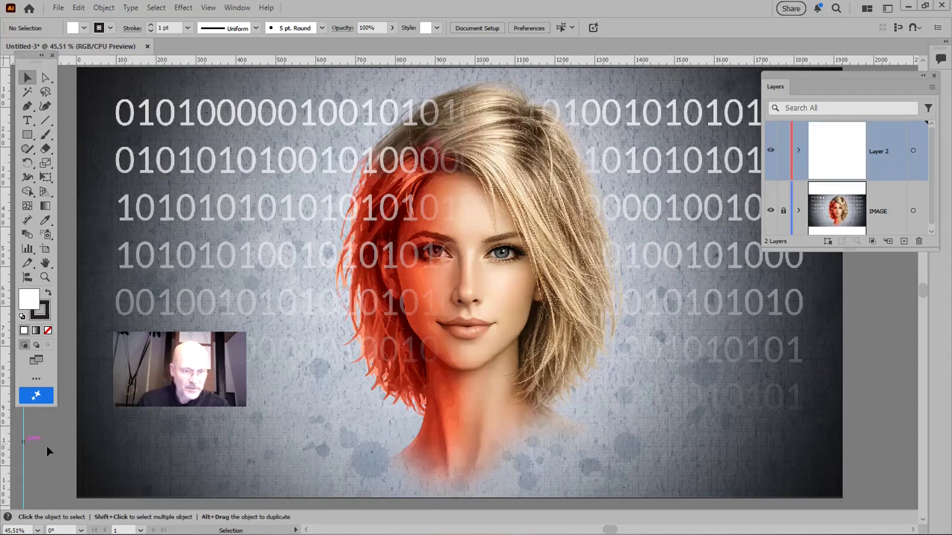
key("ctrl+z")
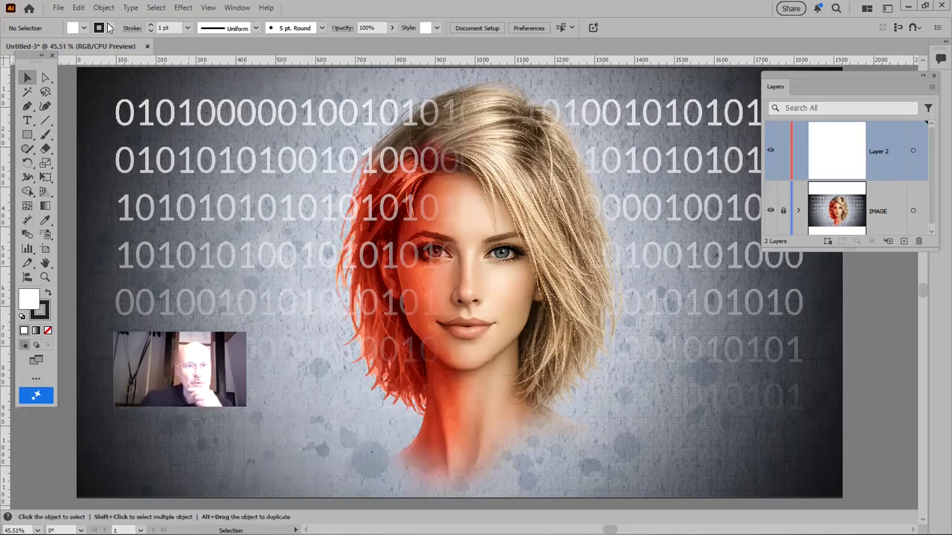
Unlock the document's guides.
left_click(209, 9)
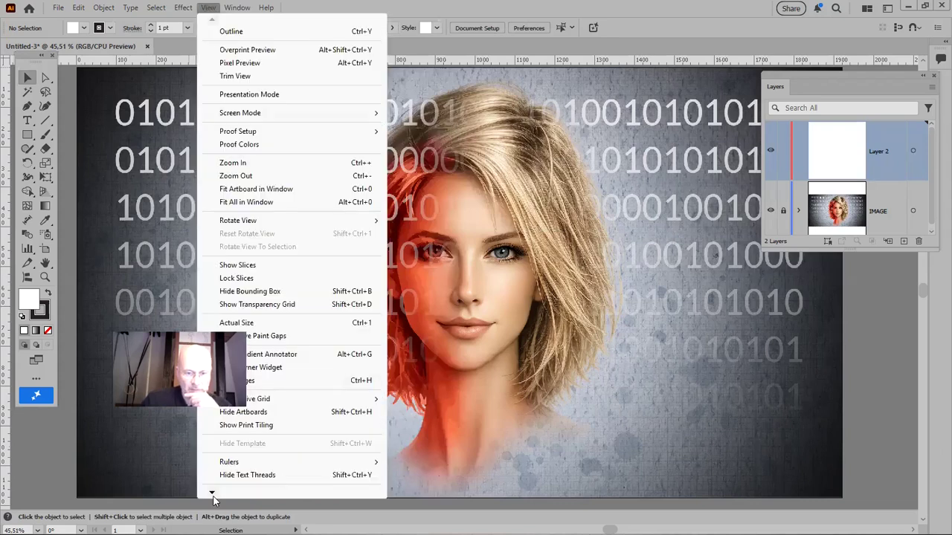
mouse_move(245, 484)
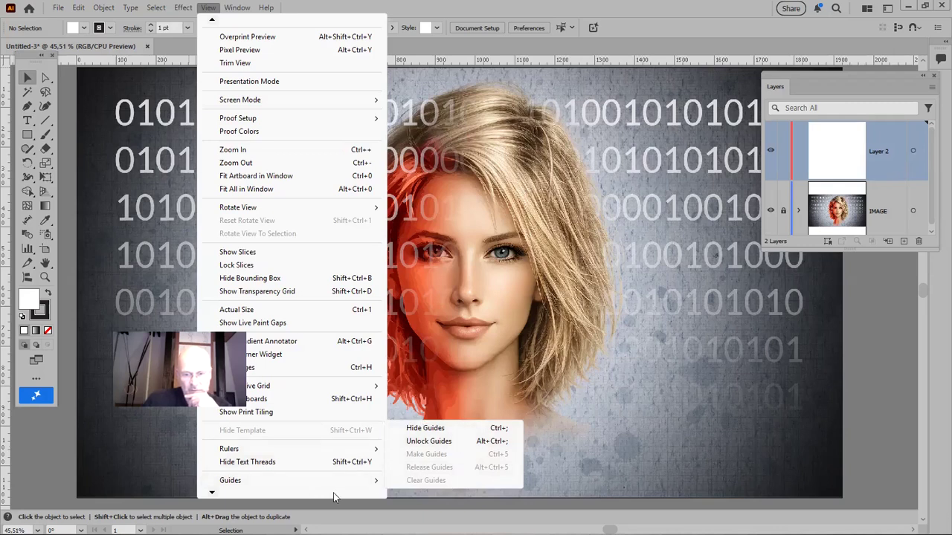
left_click(423, 444)
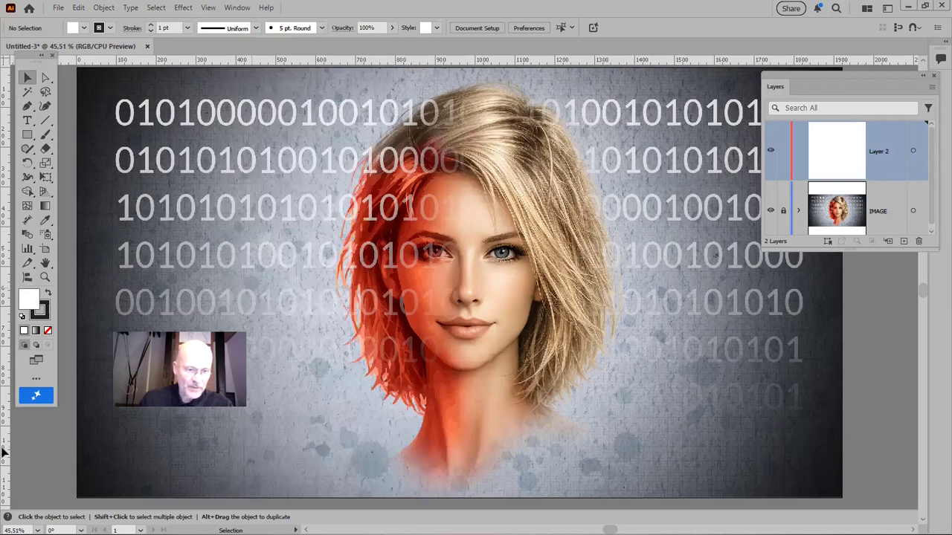
Place two vertical guides along the outer edges of the binary digits, at about 100 and 1820 px.
left_click_drag(54, 455, 116, 462)
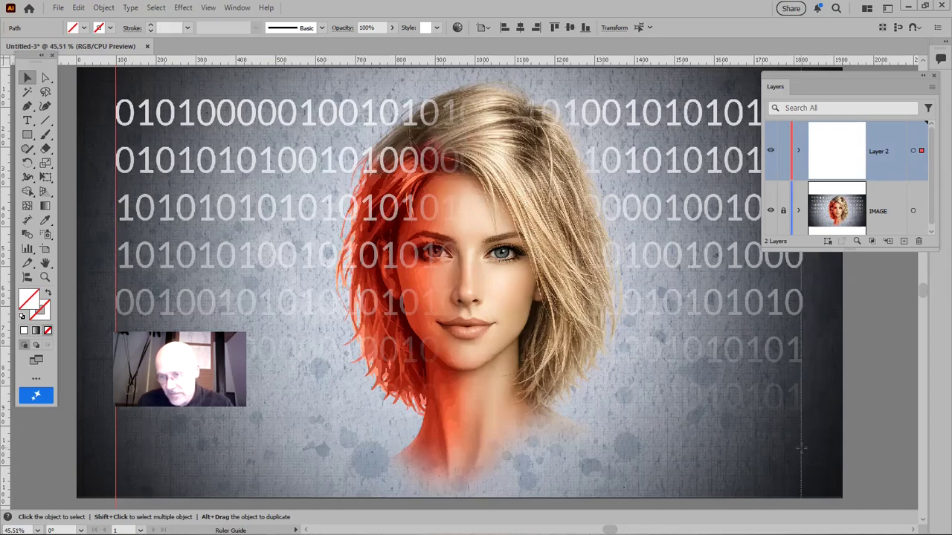
left_click_drag(802, 448, 803, 448)
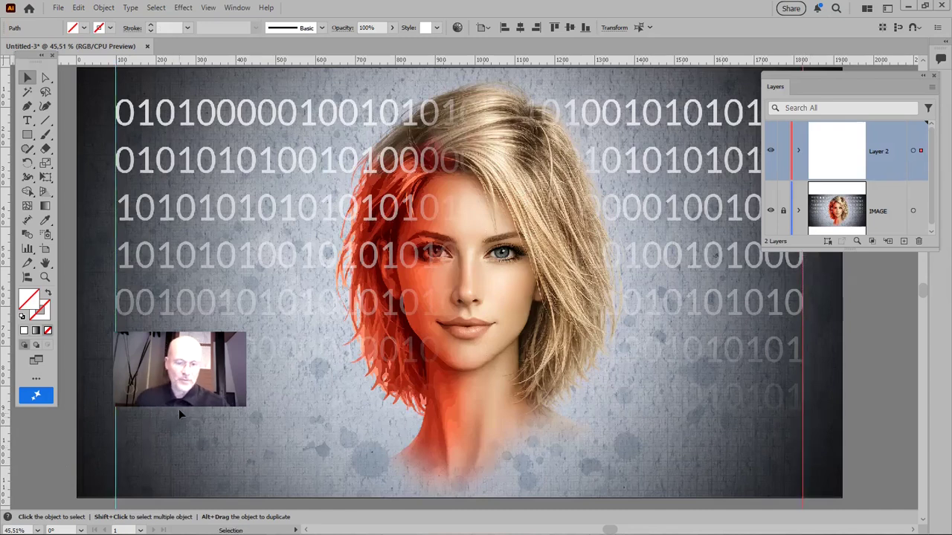
Create an area text frame between the two guides below the face, replacing its placeholder text with ARTIFICIAL LIFE.
key("t")
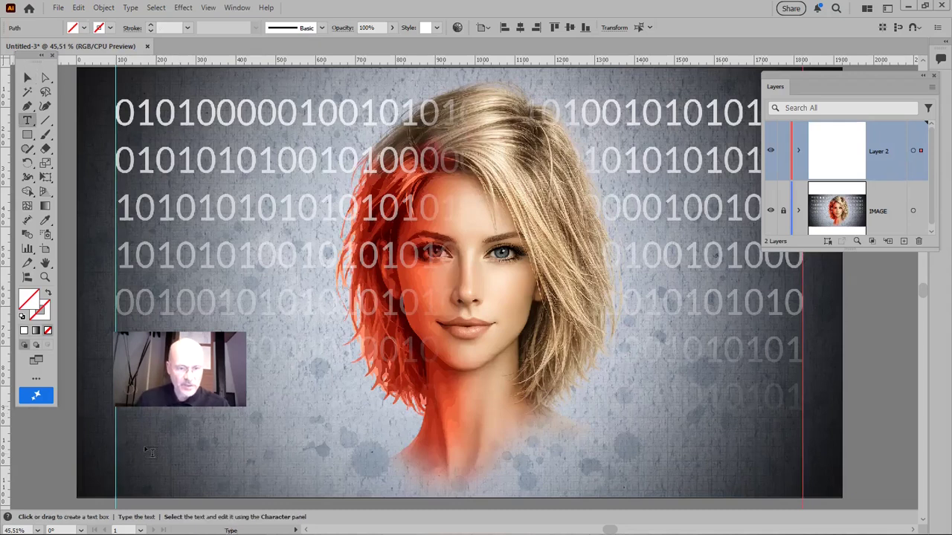
left_click_drag(117, 415, 809, 496)
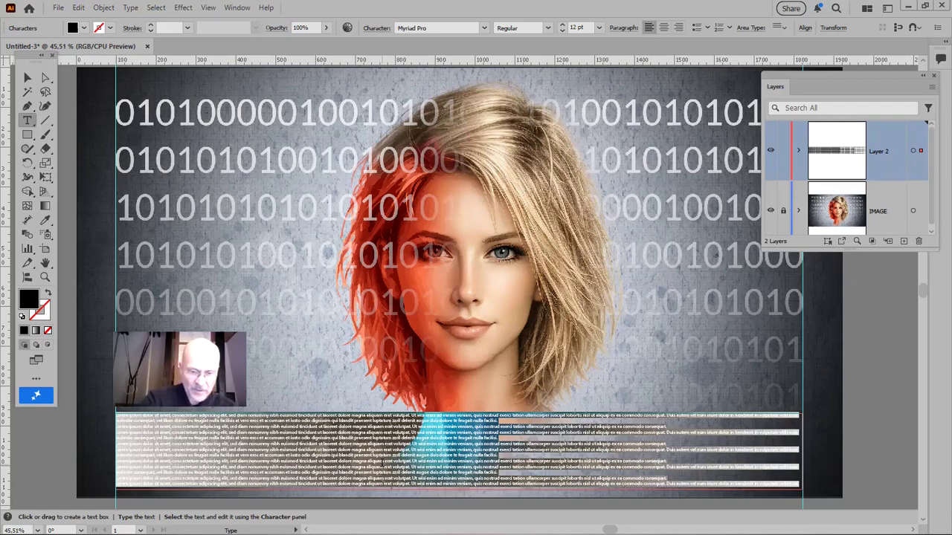
key("BackSpace")
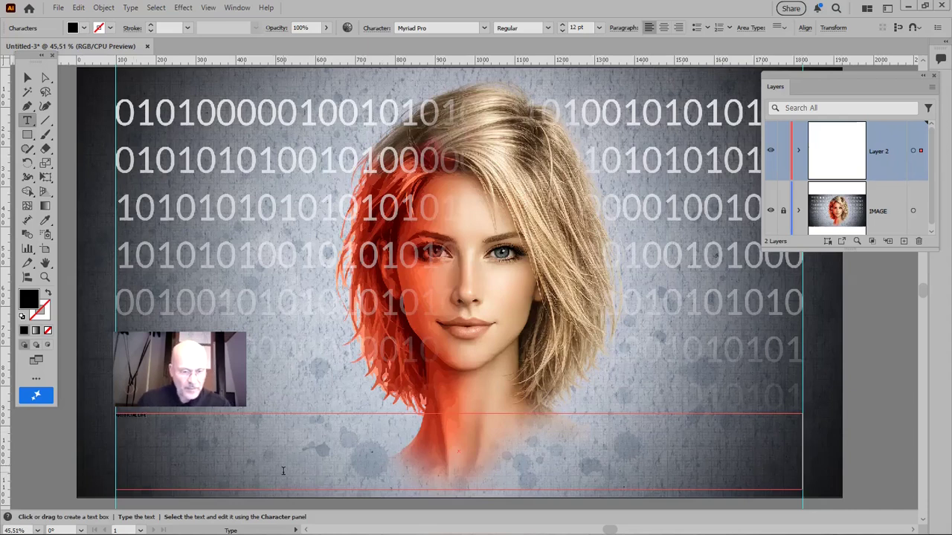
Set all of the ARTIFICIAL LIFE text in the Carlito font with the Bold style.
key("ctrl+a")
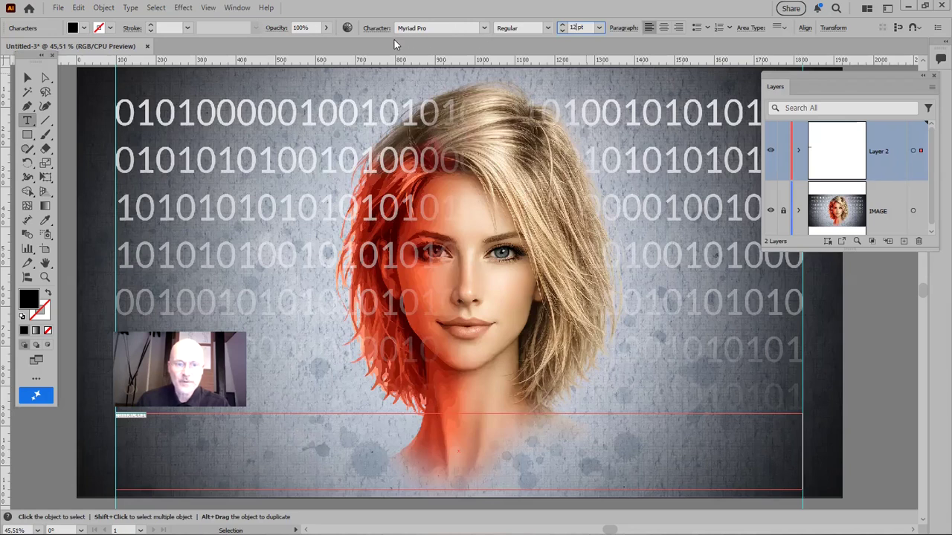
left_click(483, 28)
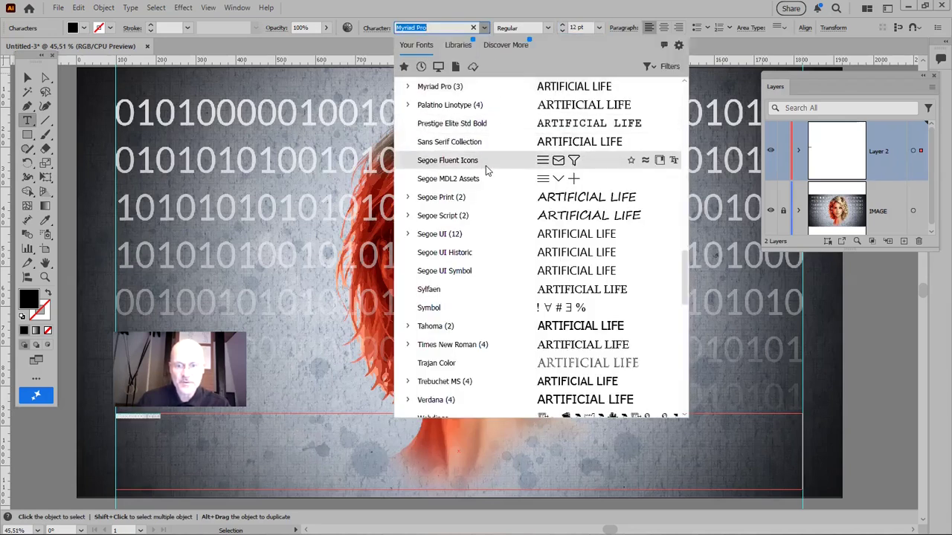
scroll(488, 166, "down", 5)
scroll(489, 172, "down", 5)
scroll(490, 172, "up", 10)
scroll(489, 169, "up", 10)
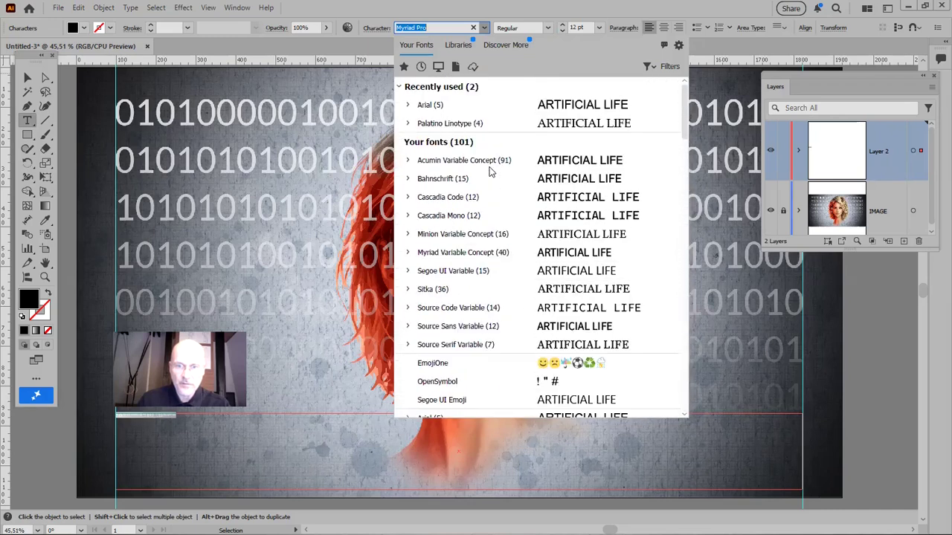
scroll(491, 163, "down", 3)
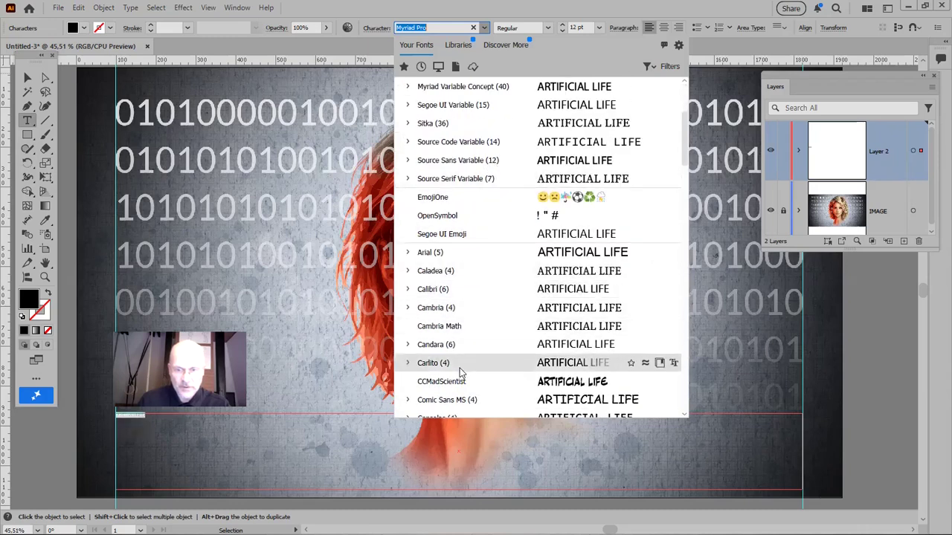
left_click(461, 364)
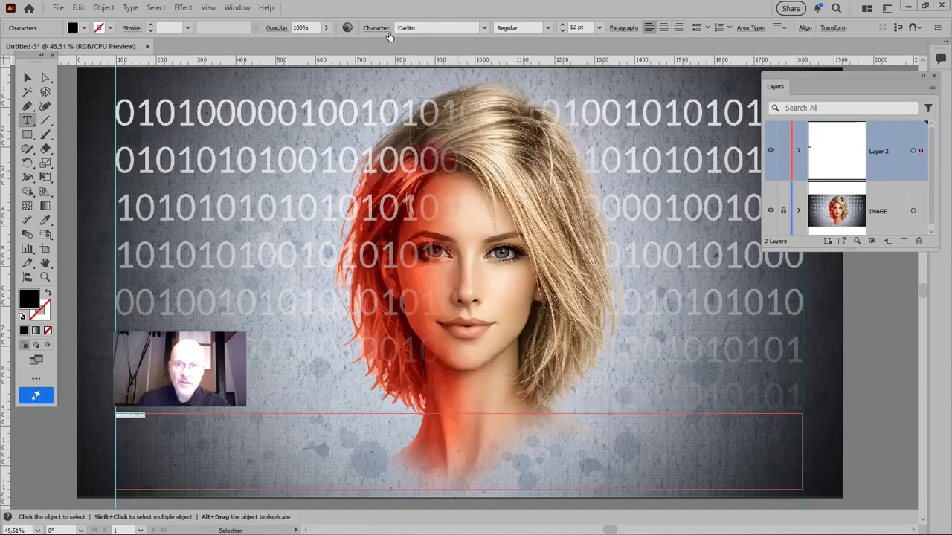
left_click(548, 30)
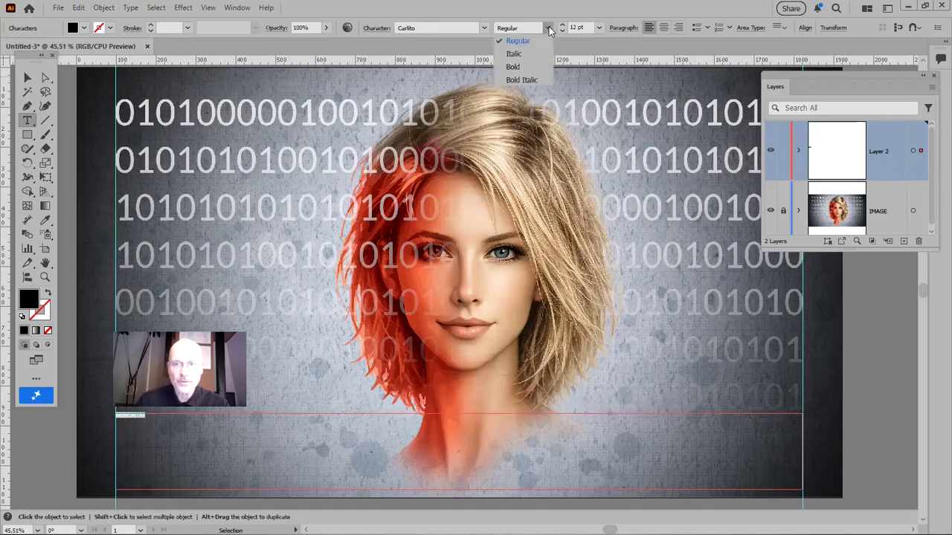
left_click(532, 67)
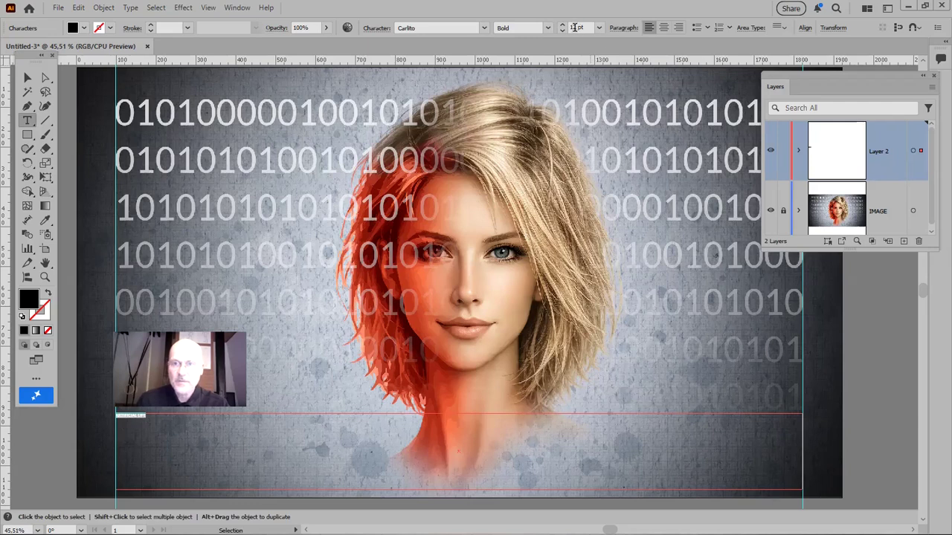
Enlarge the ARTIFICIAL LIFE text to 271 pt so it nearly fills the width between the guides, and deselect it.
left_click(577, 27)
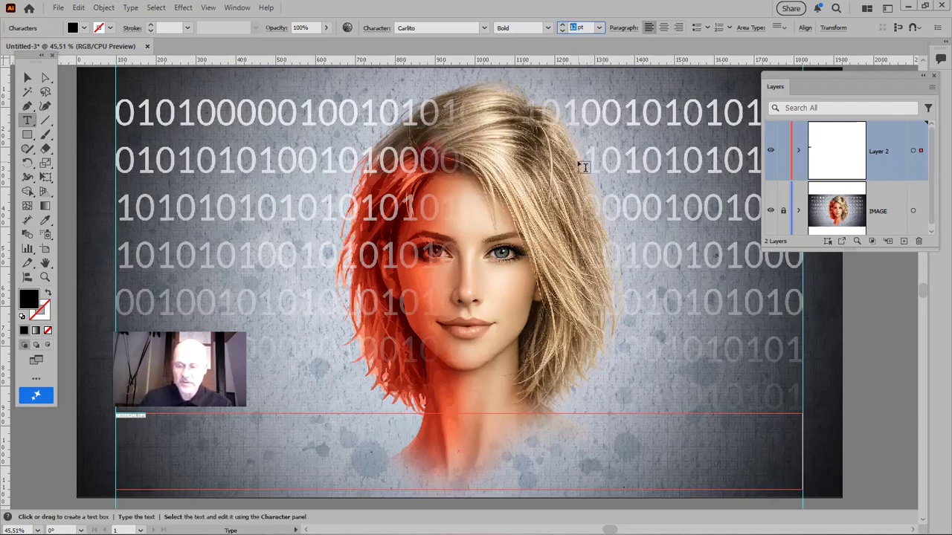
key("Up")
key("Up")
key("Up")
key("Up")
key("Up")
key("Up")
key("Up")
key("Up")
key("Up")
key("Up")
key("Up")
key("Up")
key("Up")
key("Up")
key("Up")
key("Up")
key("Up")
key("Up")
key("Up")
key("Up")
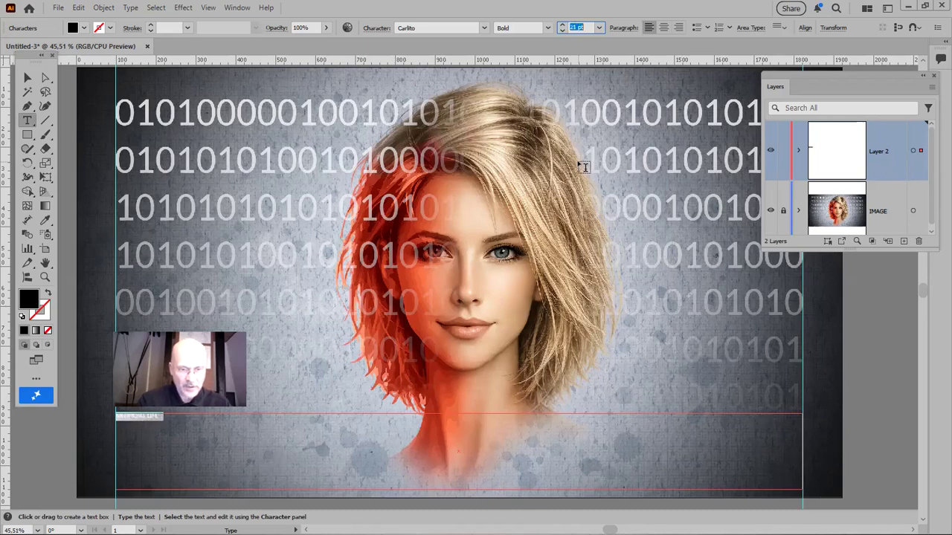
key("Up")
key("Up")
key("Up")
key("Up")
key("Up")
key("Up")
key("Up")
key("Up")
key("Up")
key("Up")
key("Up")
key("Up")
key("Up")
key("Up")
key("Up")
key("Up")
key("Up")
key("Up")
key("Up")
key("Up")
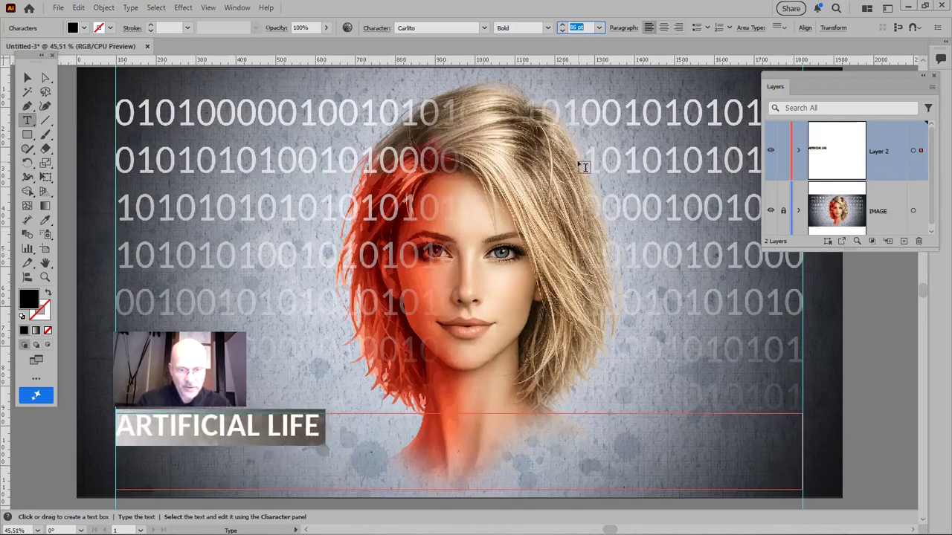
key("Up")
key("Up")
key("Up")
key("Up")
key("Up")
key("Up")
key("Up")
key("Up")
key("Up")
key("Up")
key("Up")
key("Up")
key("Up")
key("Up")
key("Up")
key("Up")
key("Up")
key("Up")
key("Up")
key("Up")
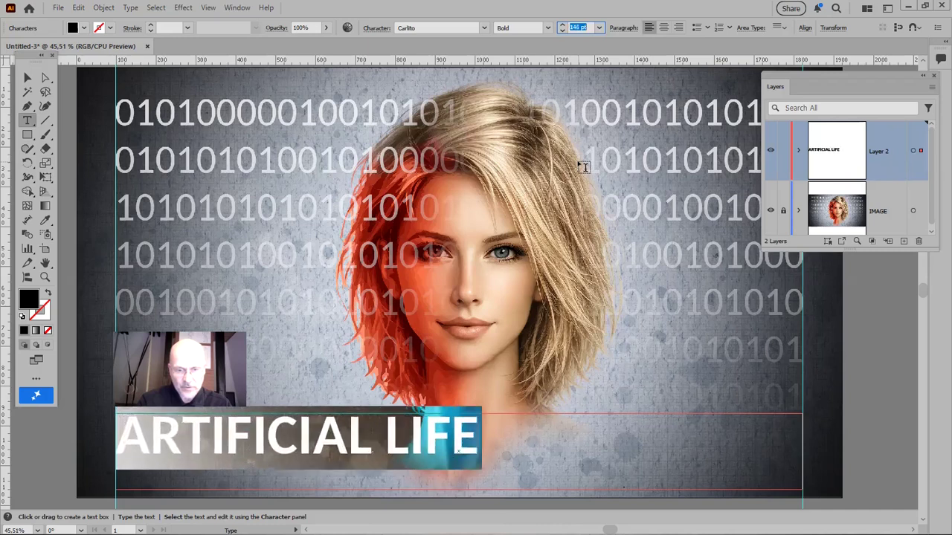
key("Up")
key("Up")
key("Up")
key("Up")
key("Up")
key("Up")
key("Up")
key("Up")
key("Up")
key("Up")
key("Up")
key("Up")
key("Up")
key("Up")
key("Up")
key("Up")
key("Up")
key("Up")
key("Up")
key("Up")
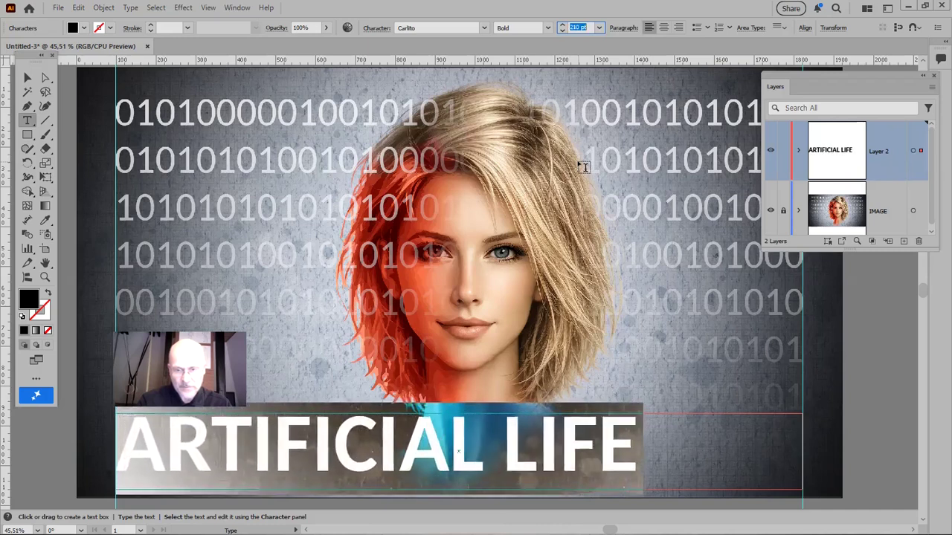
key("Up")
key("Up")
key("Up")
key("Up")
key("Up")
key("Up")
key("Up")
key("Up")
key("Up")
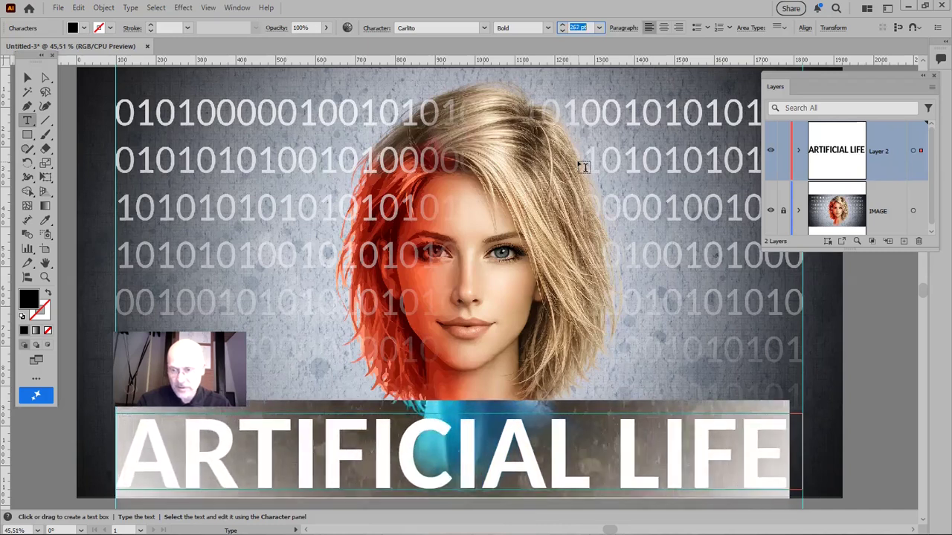
key("Up")
key("Up")
key("Up")
key("Up")
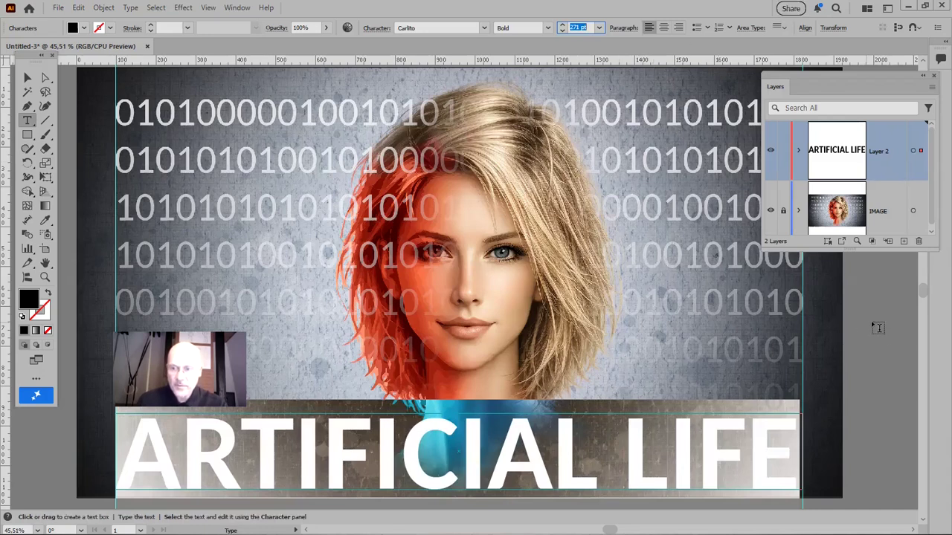
left_click(887, 336)
Select the ARTIFICIAL LIFE text frame and extend its upper edge slightly upward to raise the lettering.
scroll(831, 389, "down", 1)
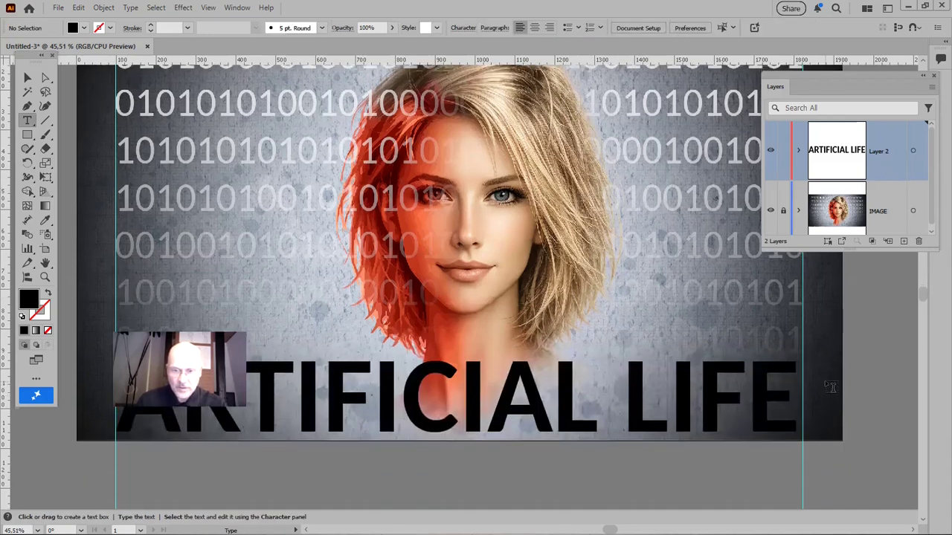
left_click_drag(452, 418, 523, 435)
left_click(27, 78)
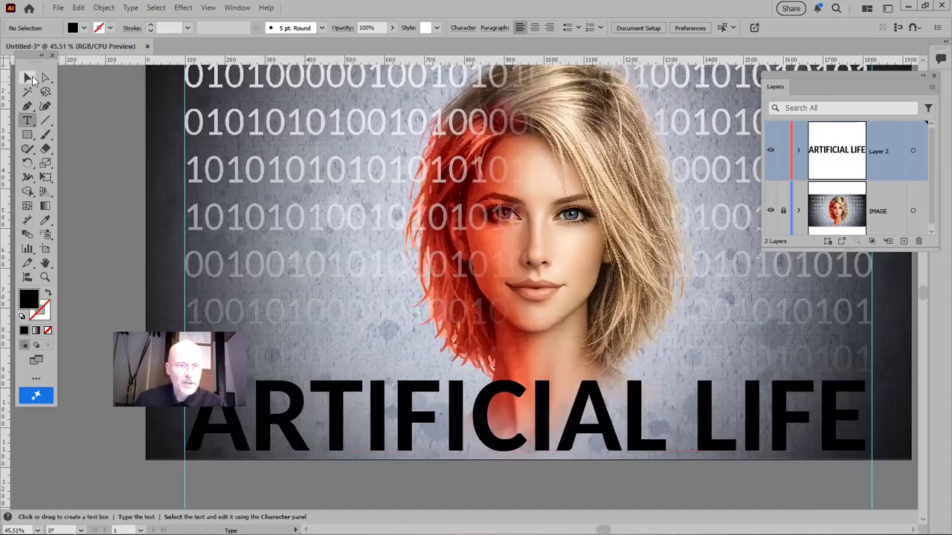
left_click(505, 409)
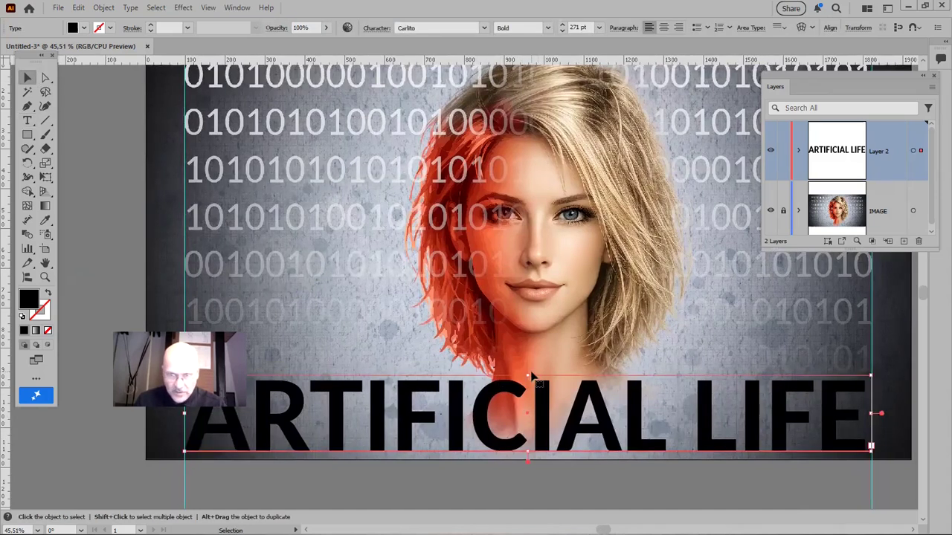
left_click_drag(527, 373, 527, 364)
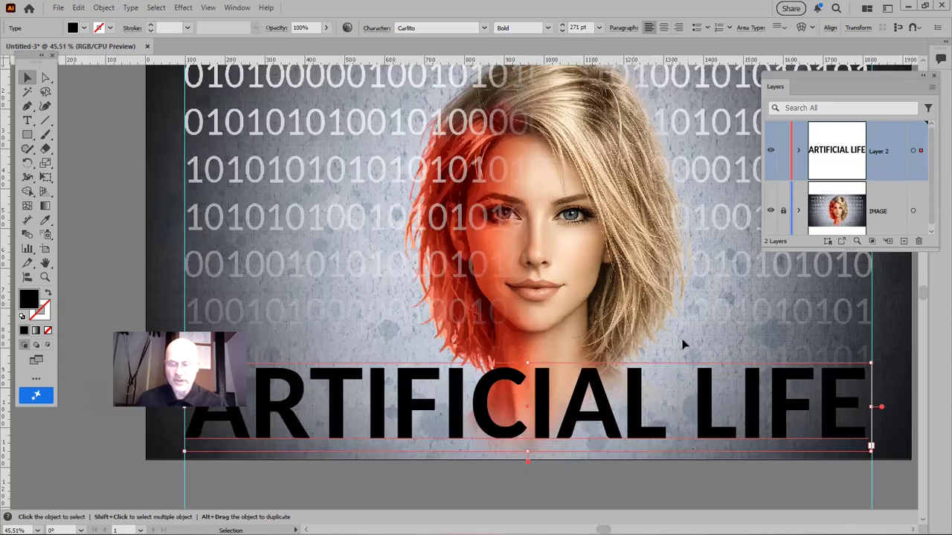
Justify all lines of the ARTIFICIAL LIFE text so it spans the full frame width, and deselect it.
key("t")
left_click(586, 404)
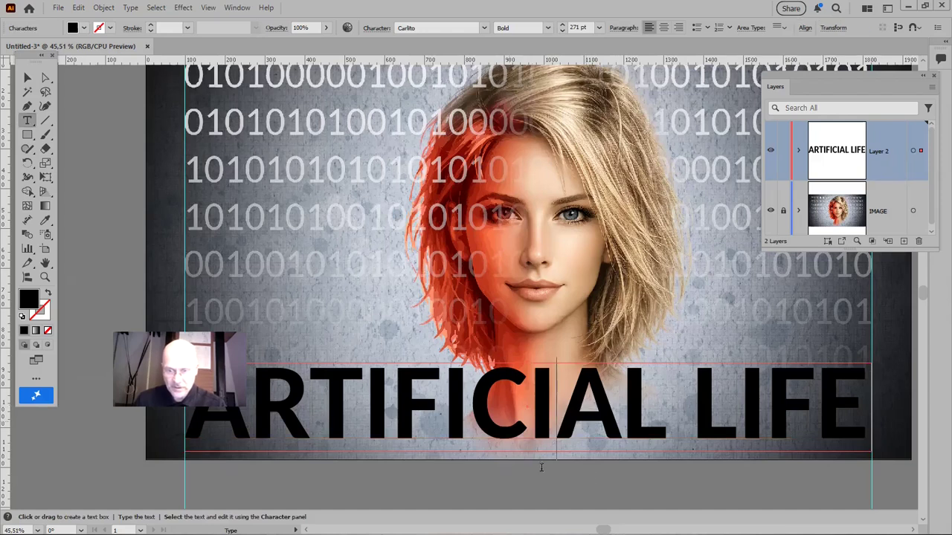
key("ctrl+a")
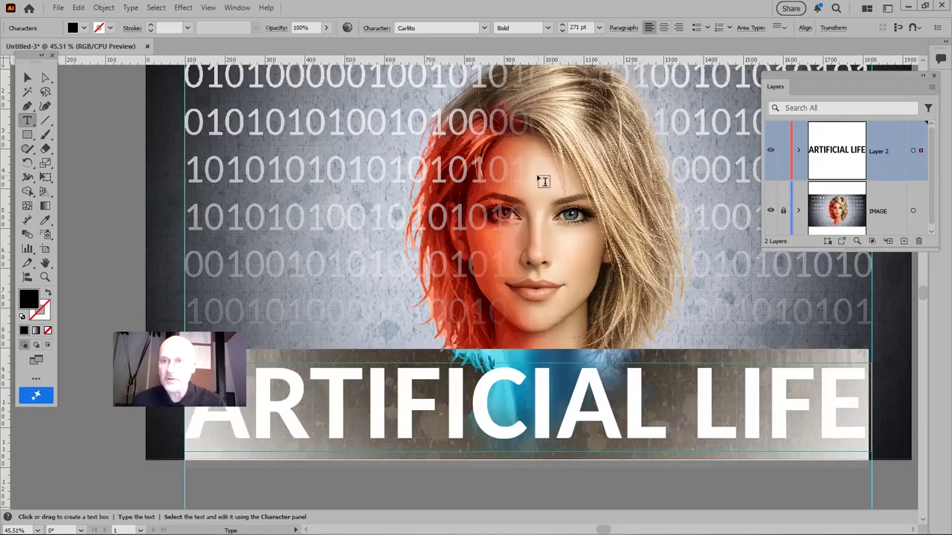
key("Escape")
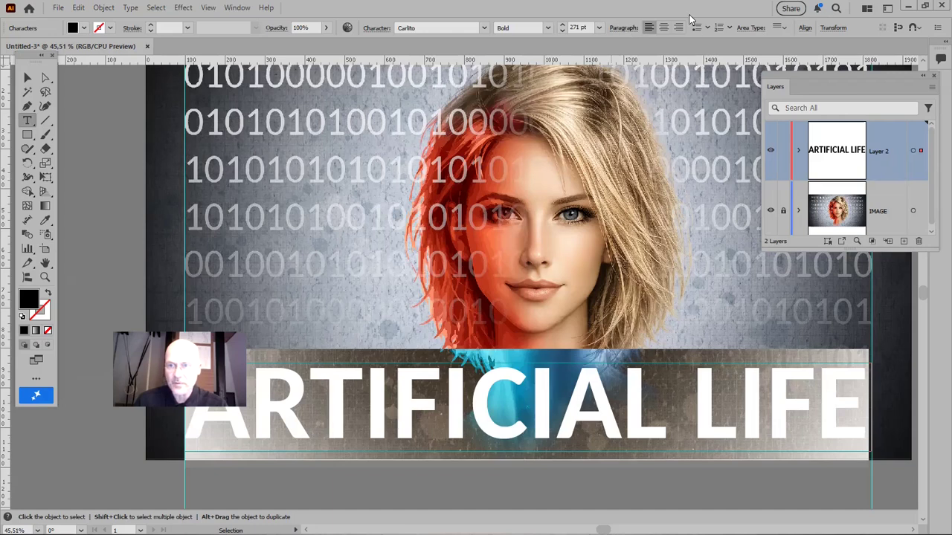
left_click(620, 28)
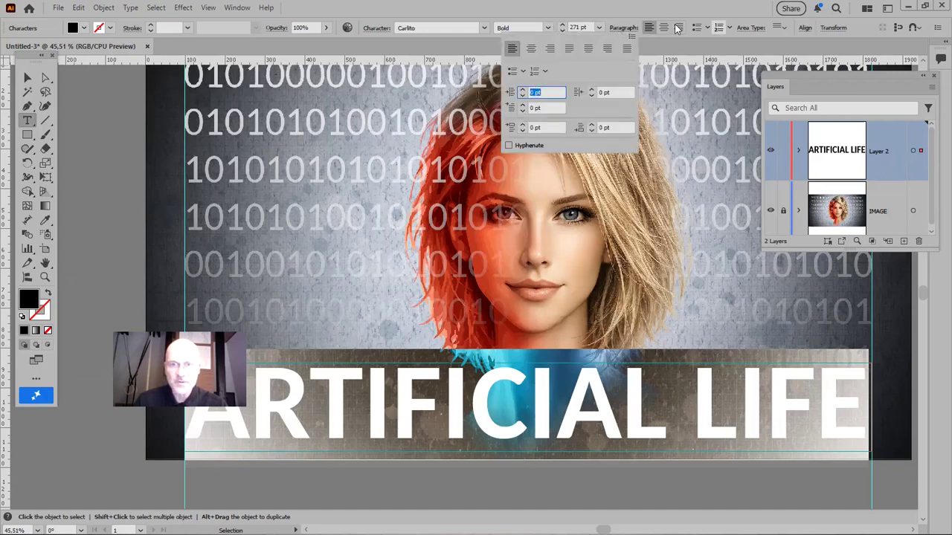
left_click(627, 49)
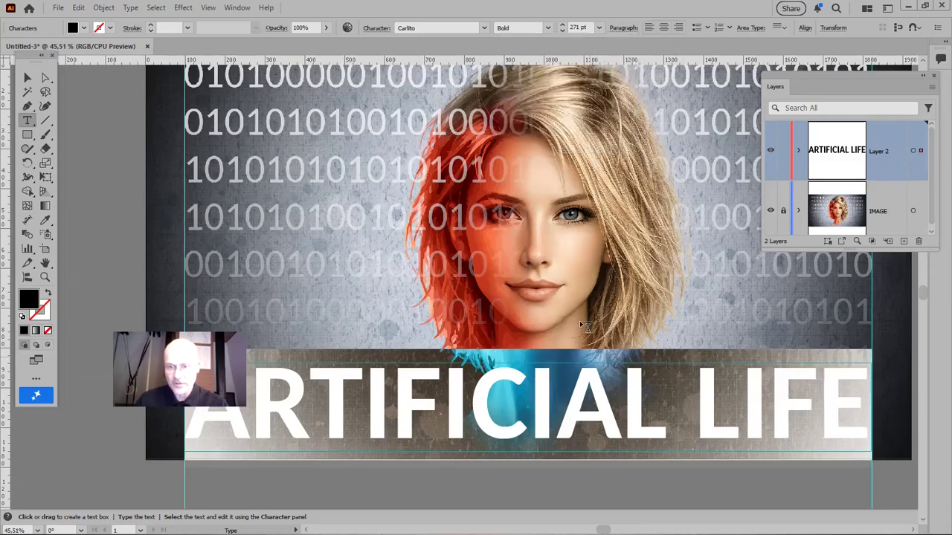
left_click(906, 410)
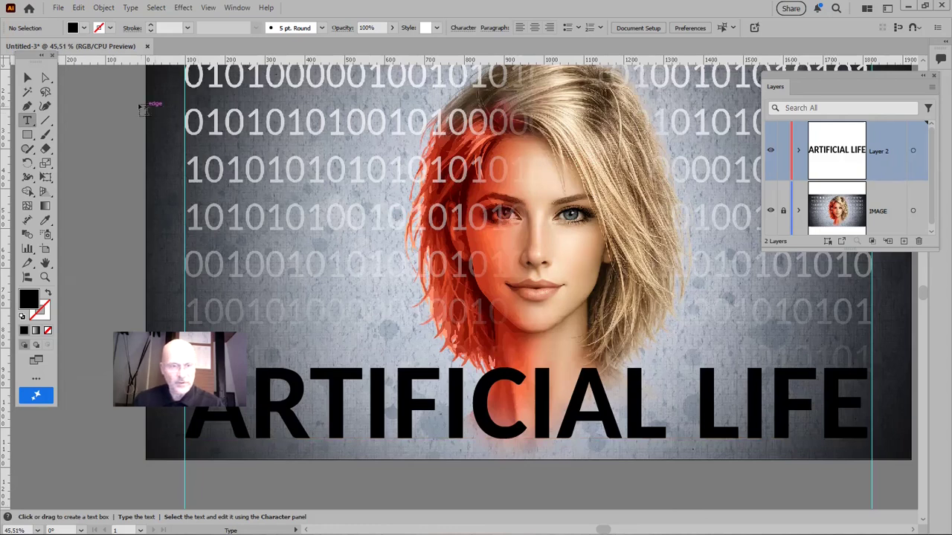
Select the ARTIFICIAL LIFE text frame and nudge it slightly to the right to line the letters up with the guides.
left_click(28, 79)
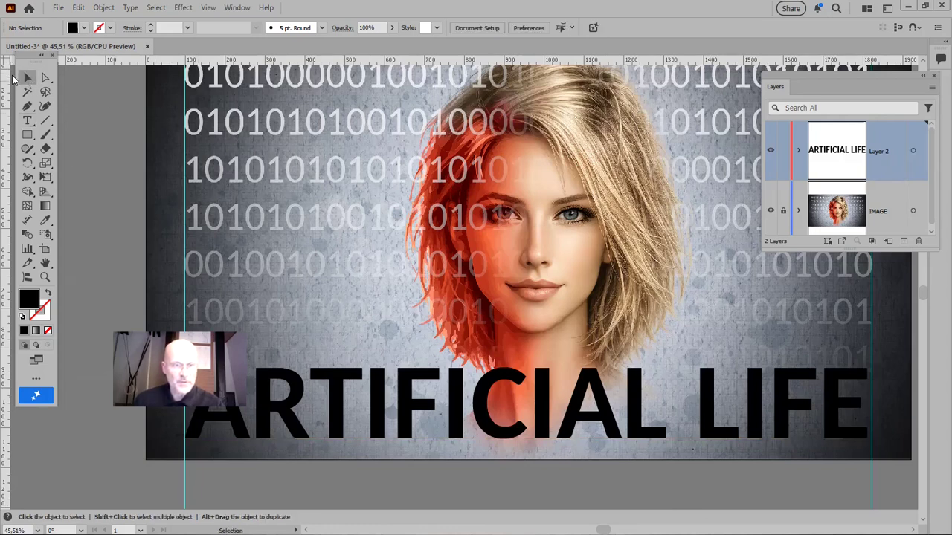
left_click(506, 437)
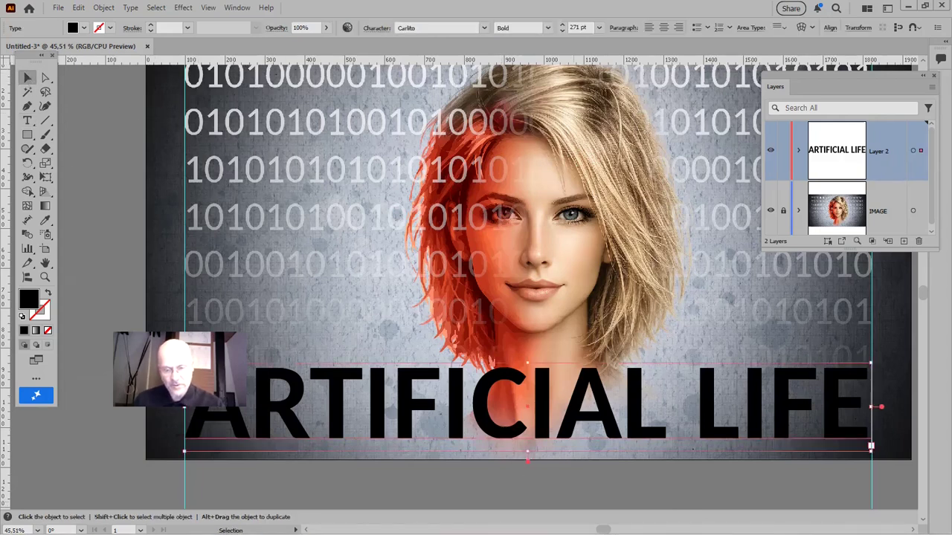
key("Right")
key("Right")
key("Right")
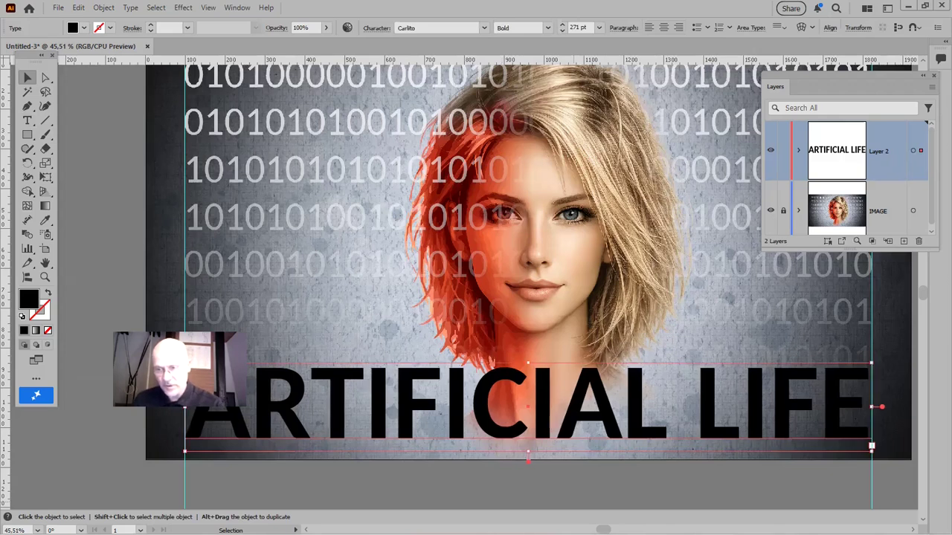
key("Right")
key("Right")
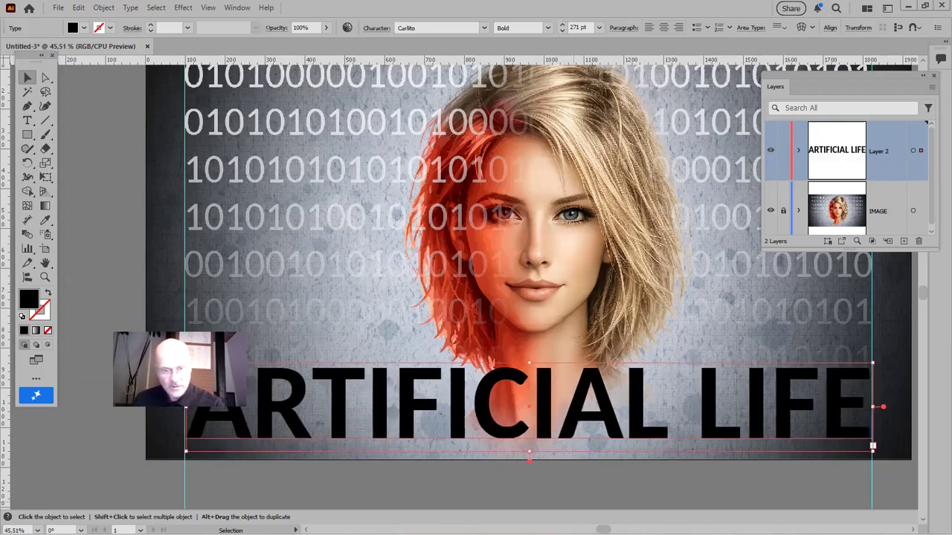
key("Left")
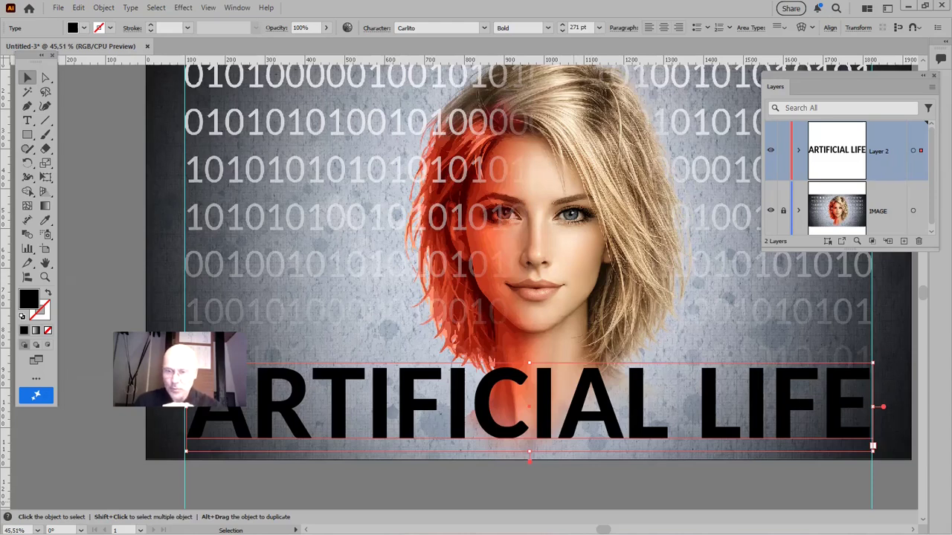
Convert the ARTIFICIAL LIFE text to outlines and fill the lettering with the white-to-black linear gradient swatch.
left_click(129, 8)
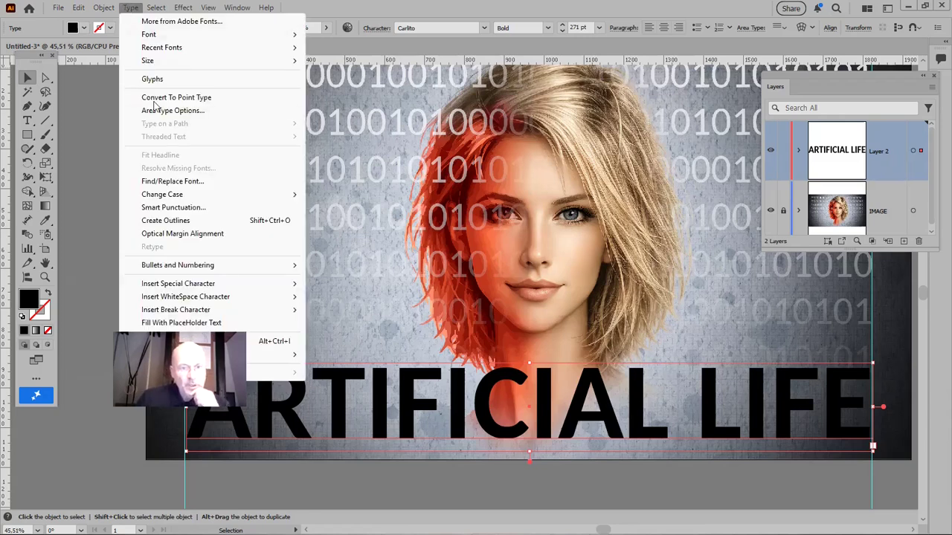
left_click(197, 222)
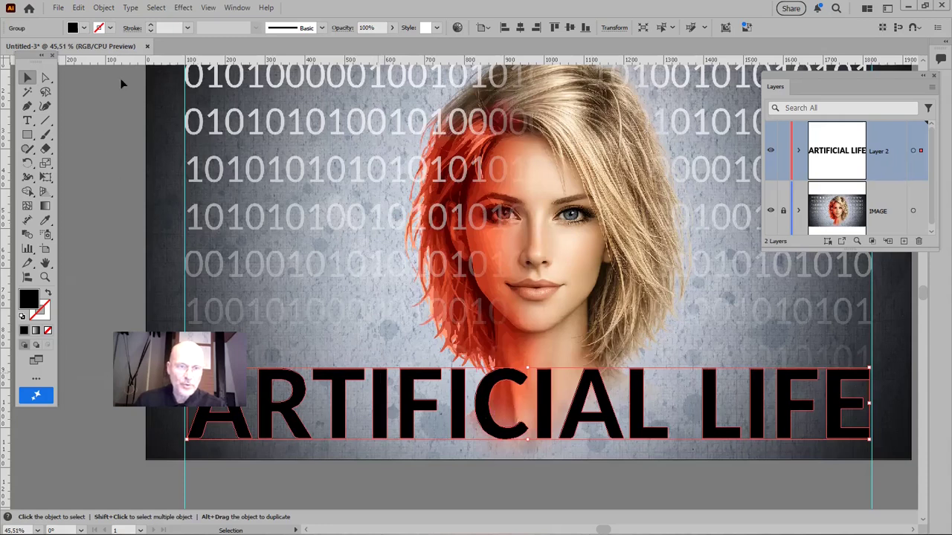
left_click(85, 28)
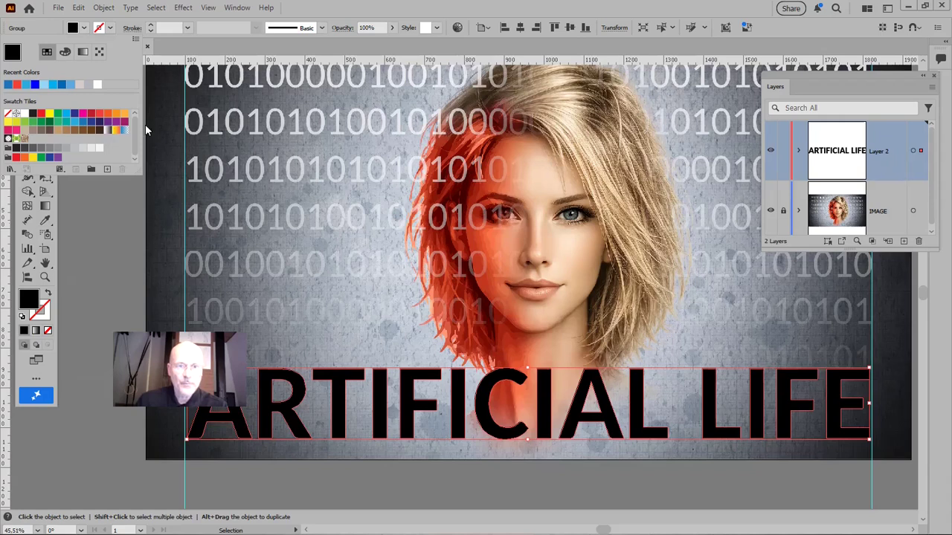
left_click(109, 131)
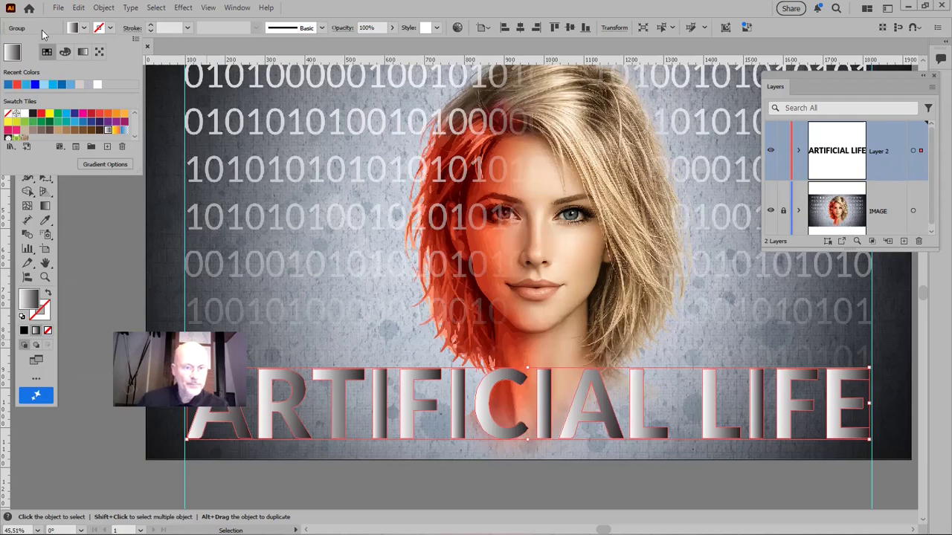
Set the angle of the ARTIFICIAL LIFE lettering's gradient fill to 90°.
double_click(31, 305)
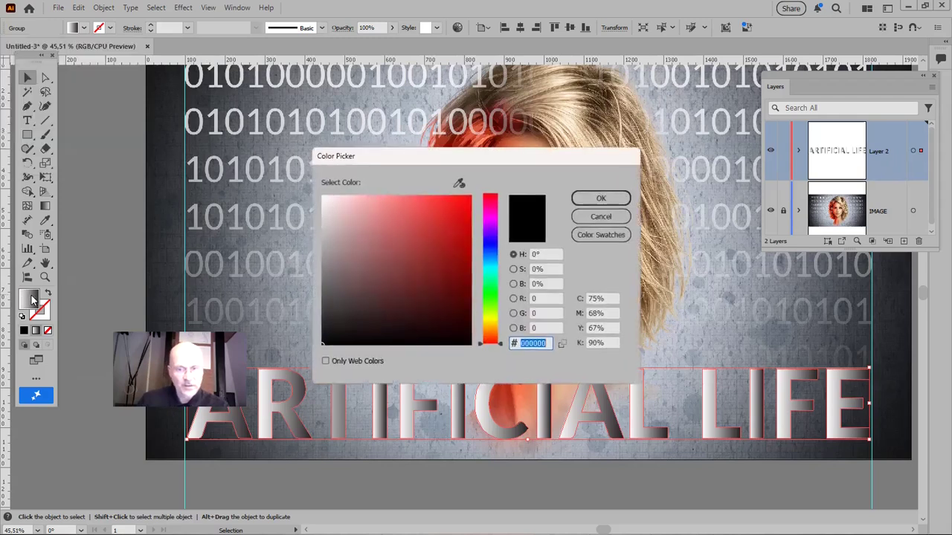
left_click(601, 216)
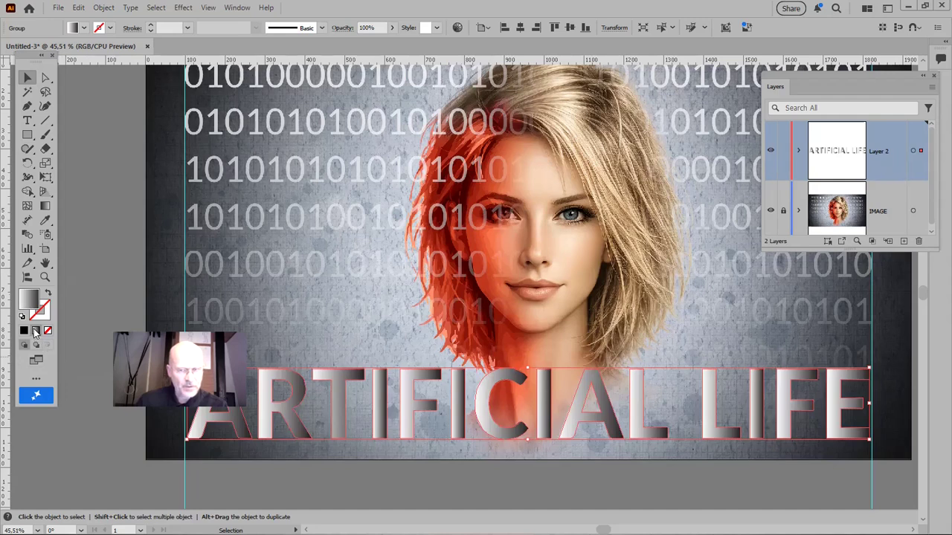
left_click(237, 7)
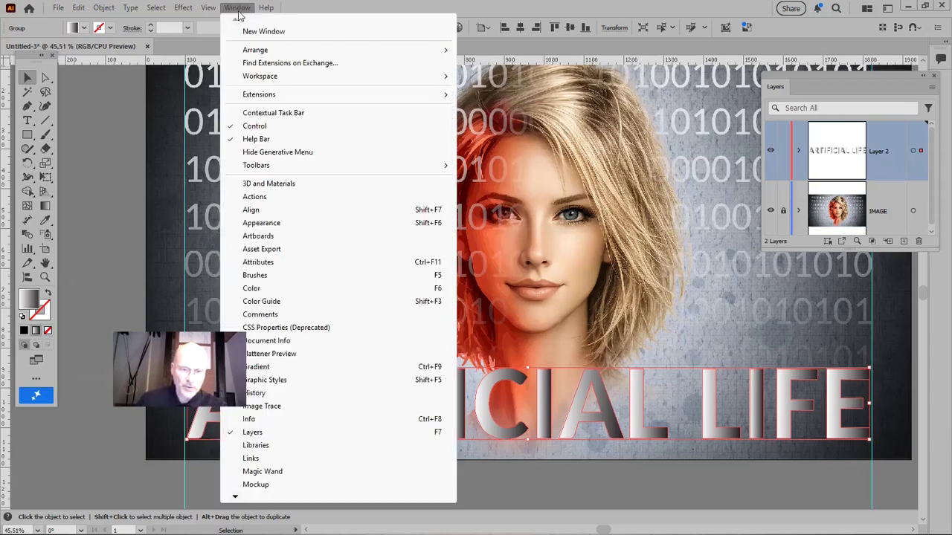
left_click(248, 369)
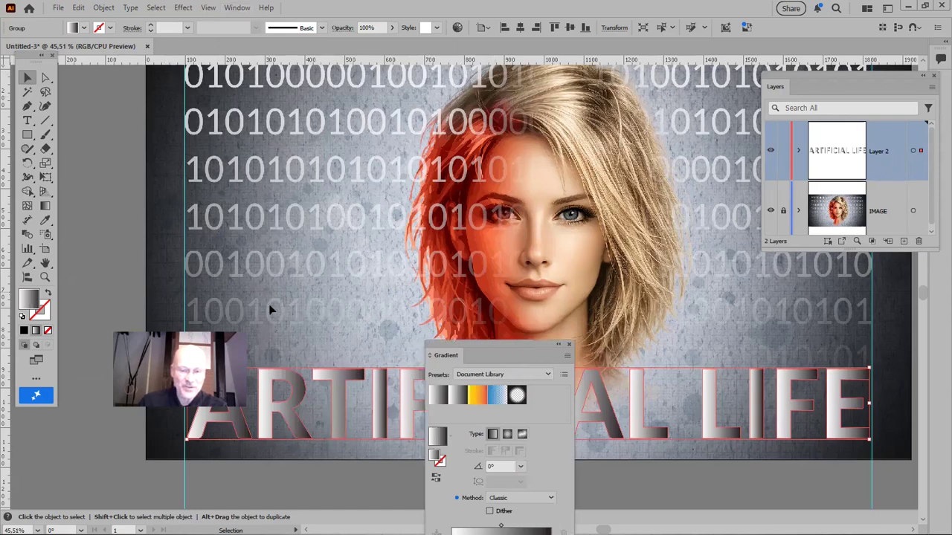
left_click_drag(500, 355, 310, 74)
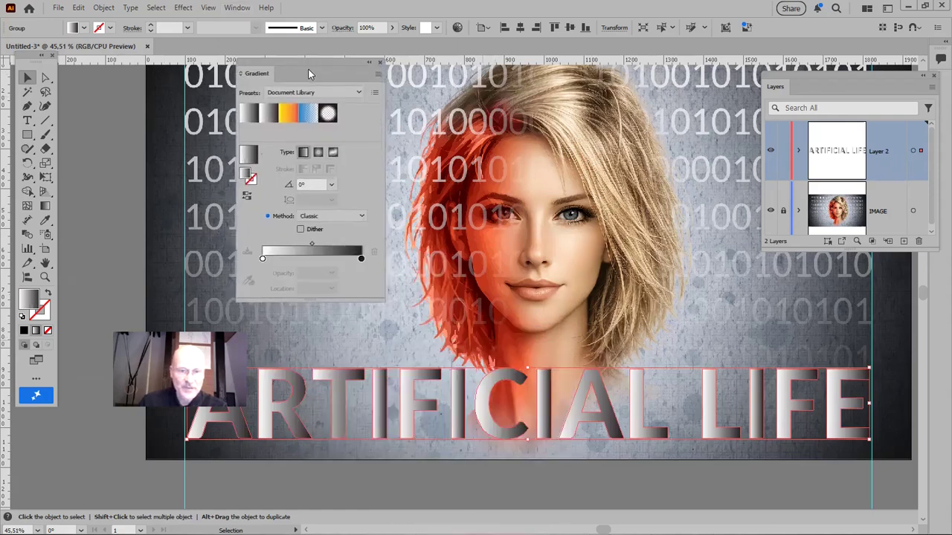
left_click(332, 185)
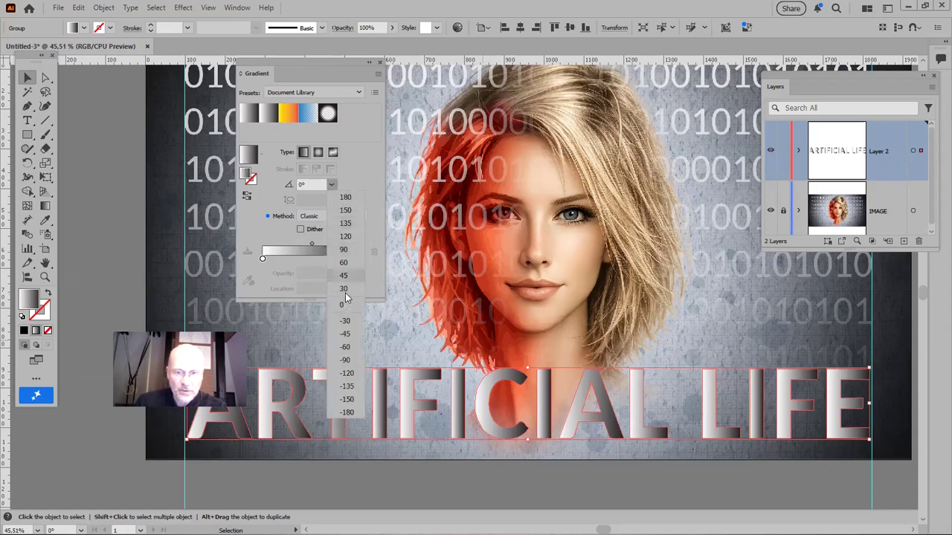
left_click(345, 250)
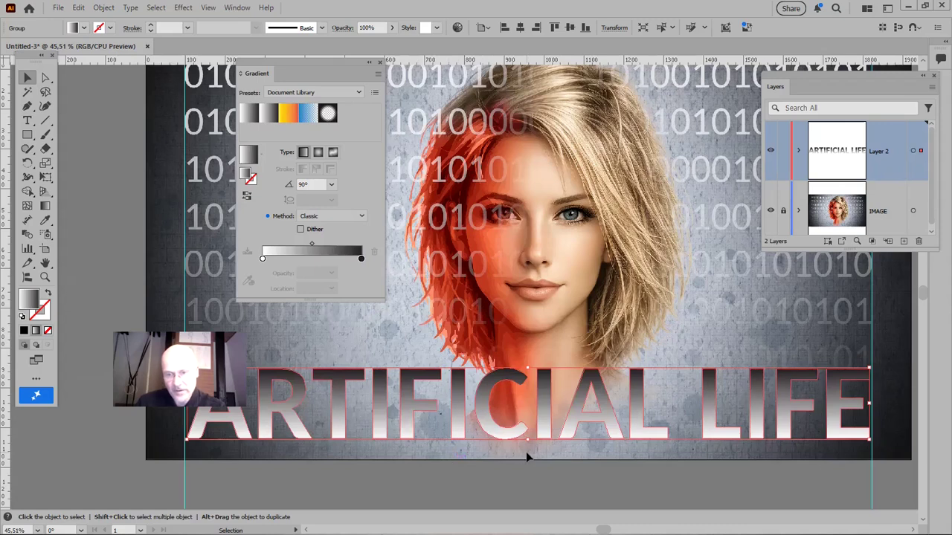
Change the gradient's dark end stop to the light orange swatch and set its opacity to 80%.
left_click(360, 259)
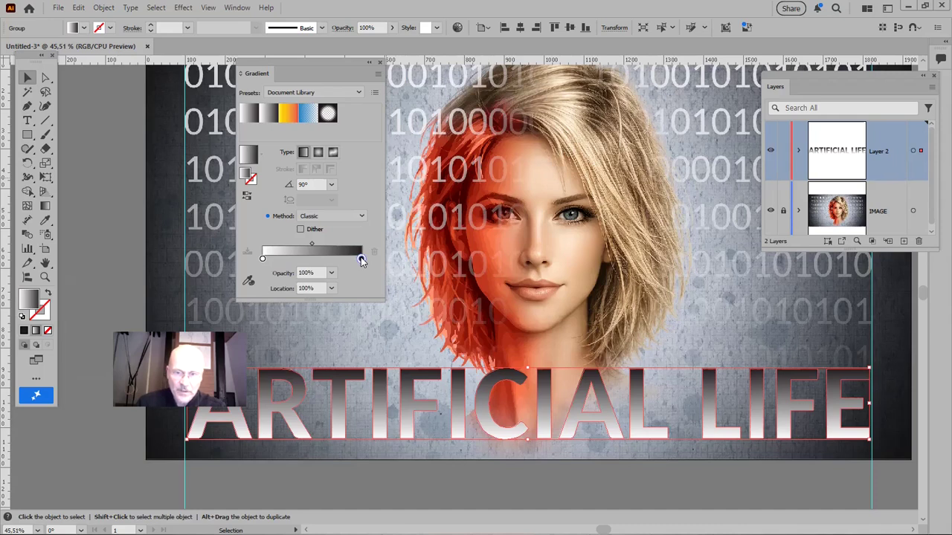
double_click(361, 259)
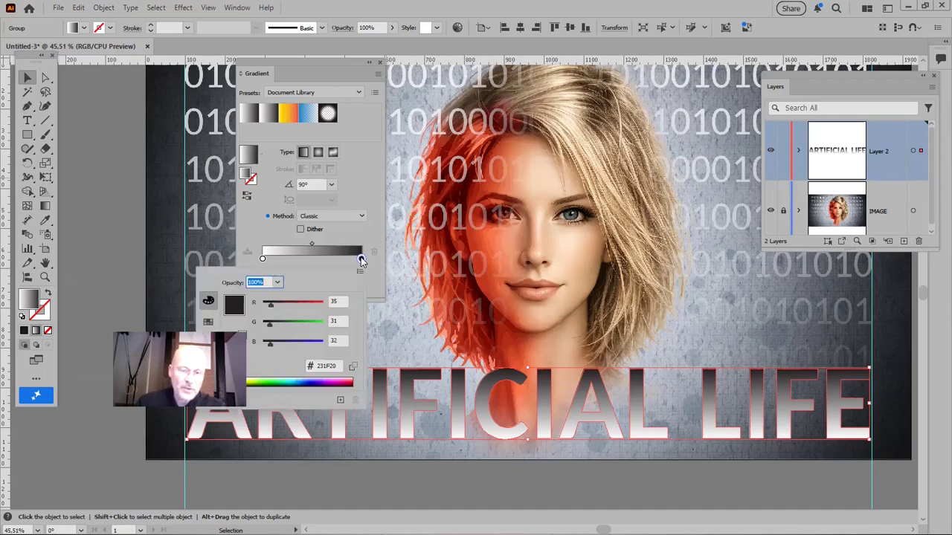
left_click(208, 323)
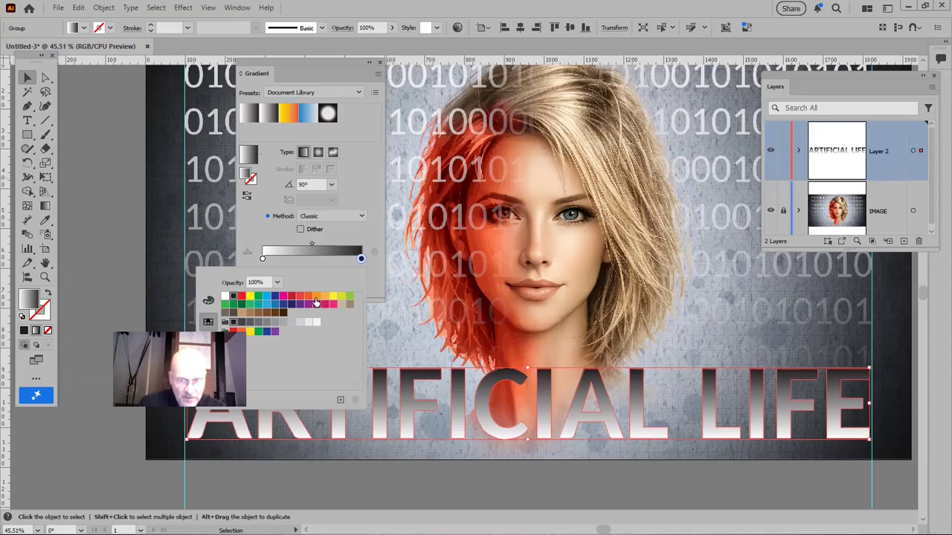
left_click(316, 300)
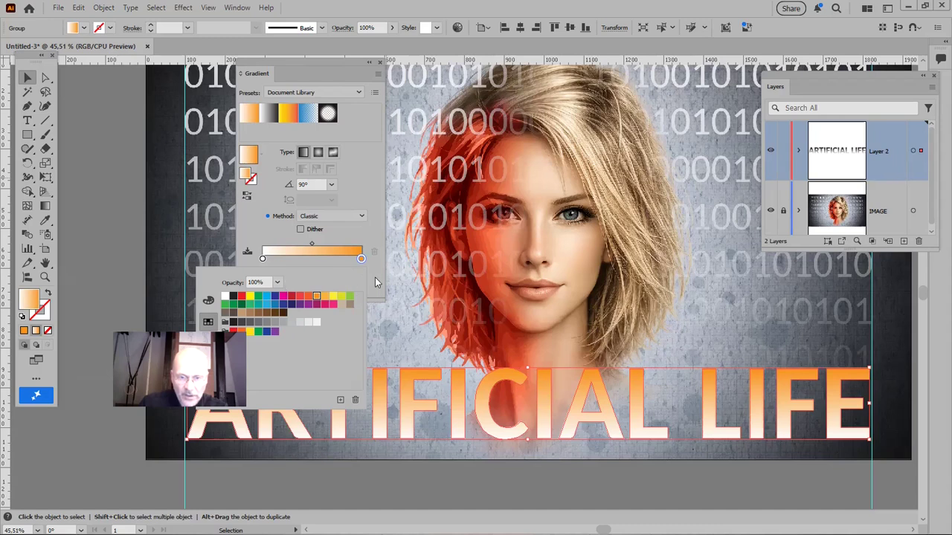
left_click(276, 283)
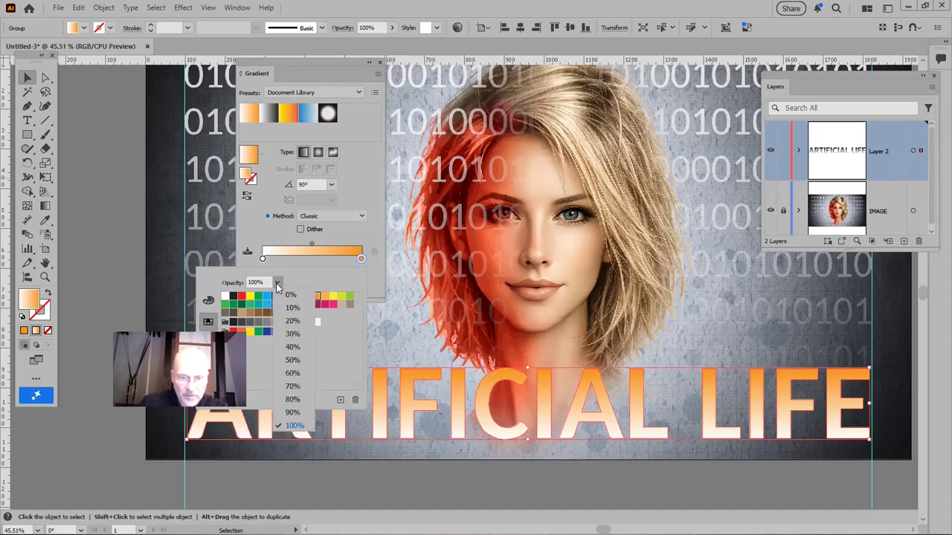
left_click(305, 400)
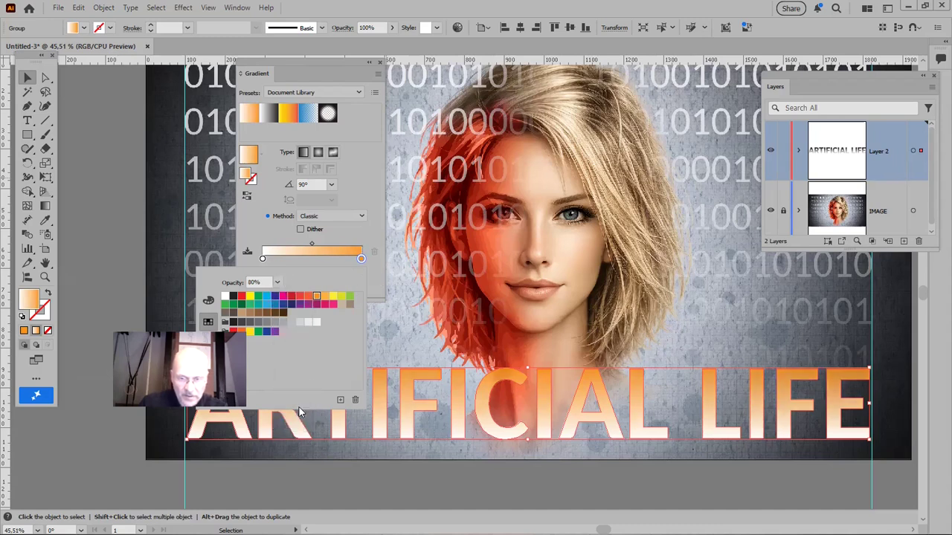
left_click(377, 268)
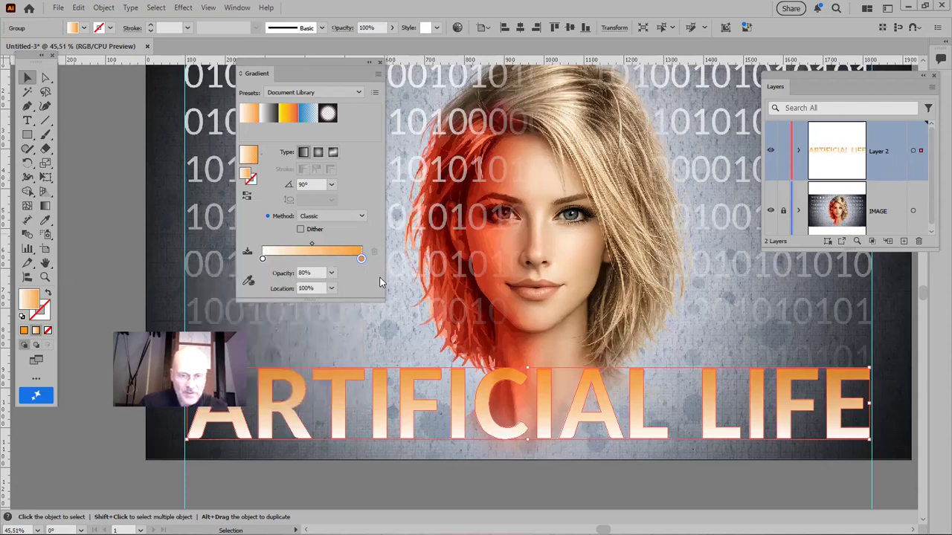
Make the gradient's white stop 0% opaque and shift the gradient midpoint to about 26%.
left_click(261, 259)
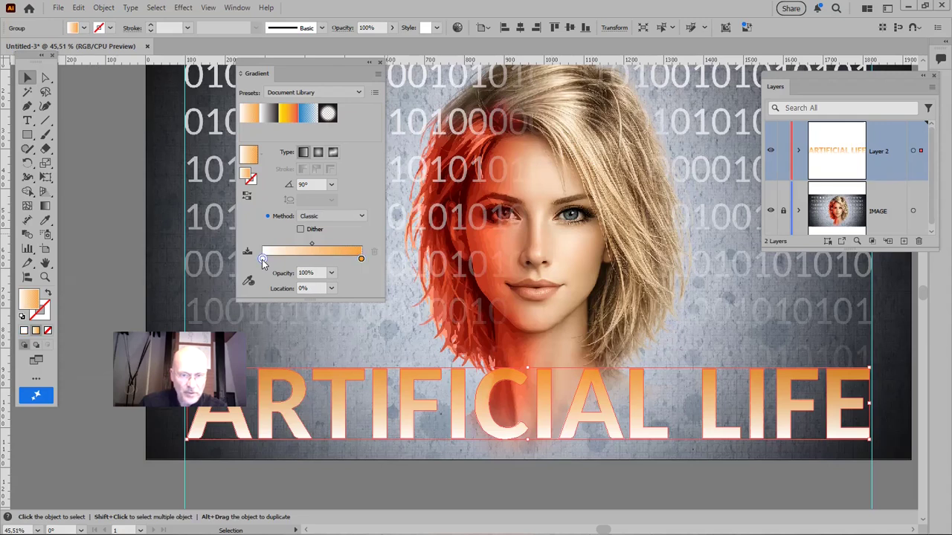
double_click(262, 260)
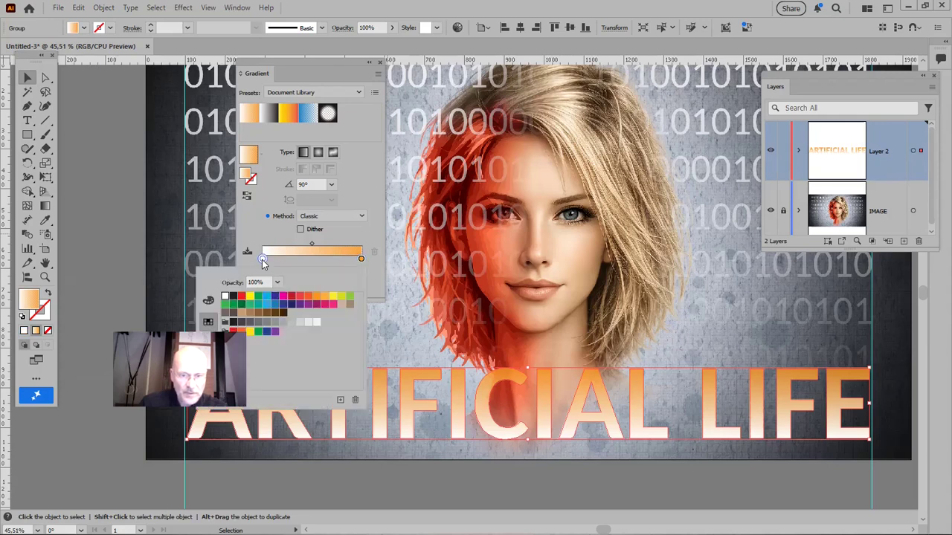
left_click(277, 282)
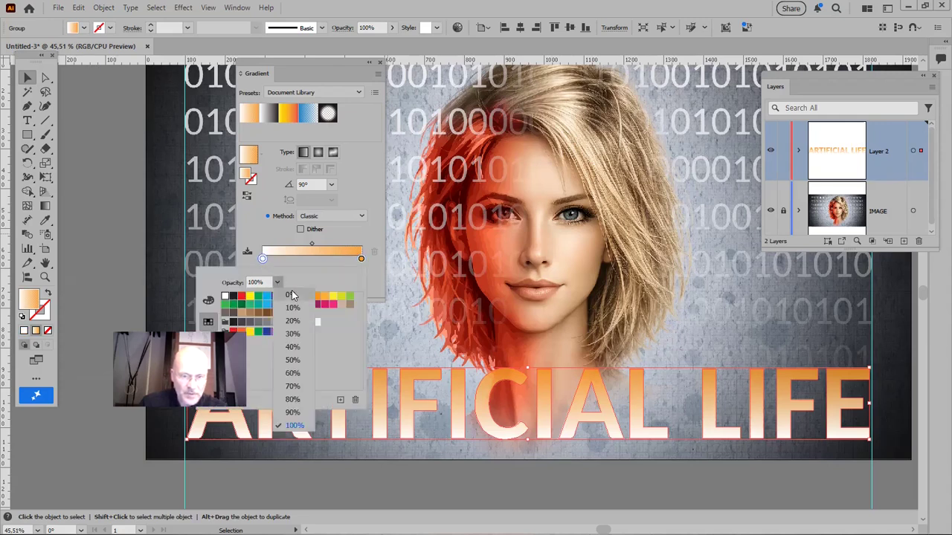
left_click(291, 295)
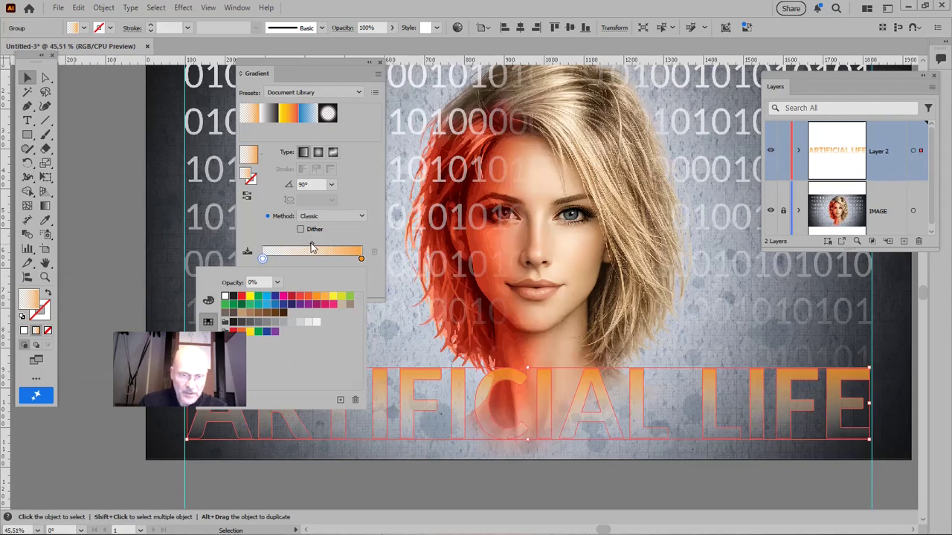
left_click_drag(312, 247, 288, 247)
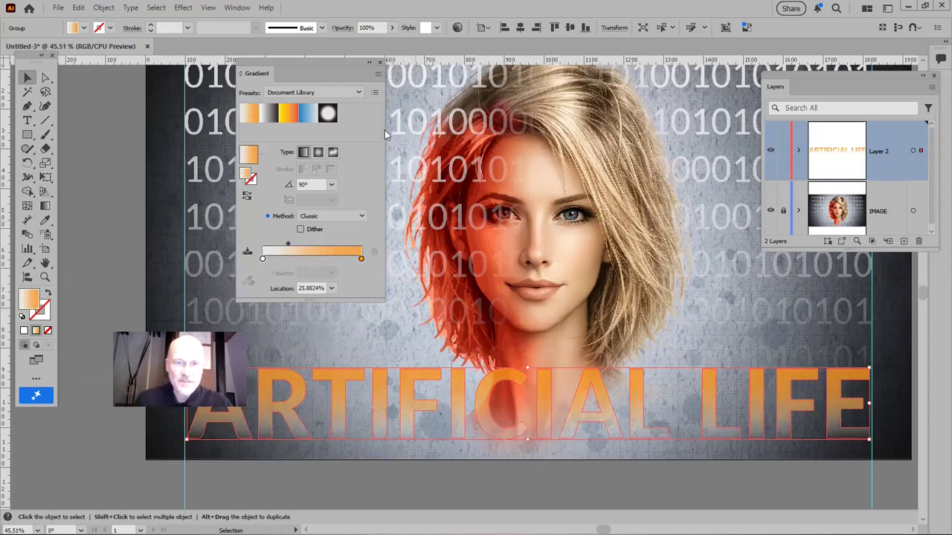
left_click(380, 62)
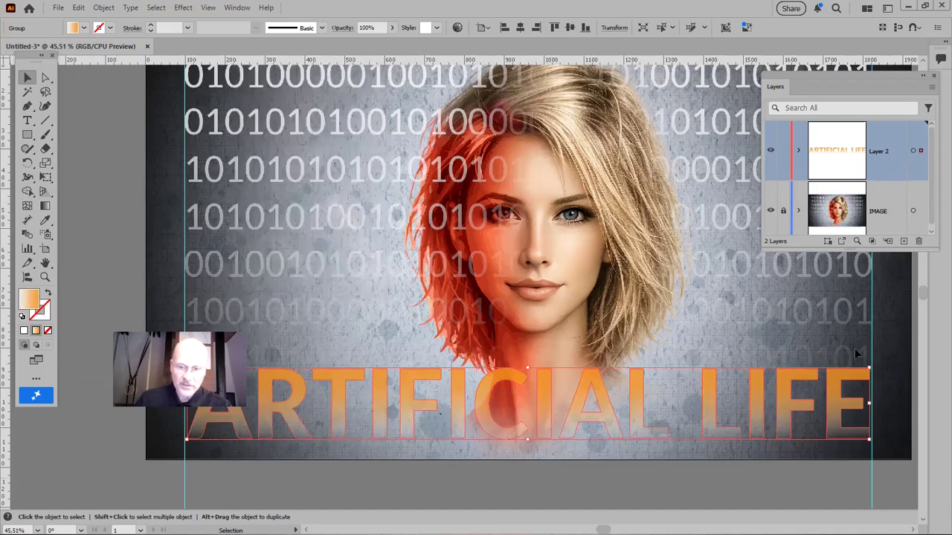
Outline the ARTIFICIAL LIFE lettering with a white 4 pt stroke and deselect it.
left_click(112, 28)
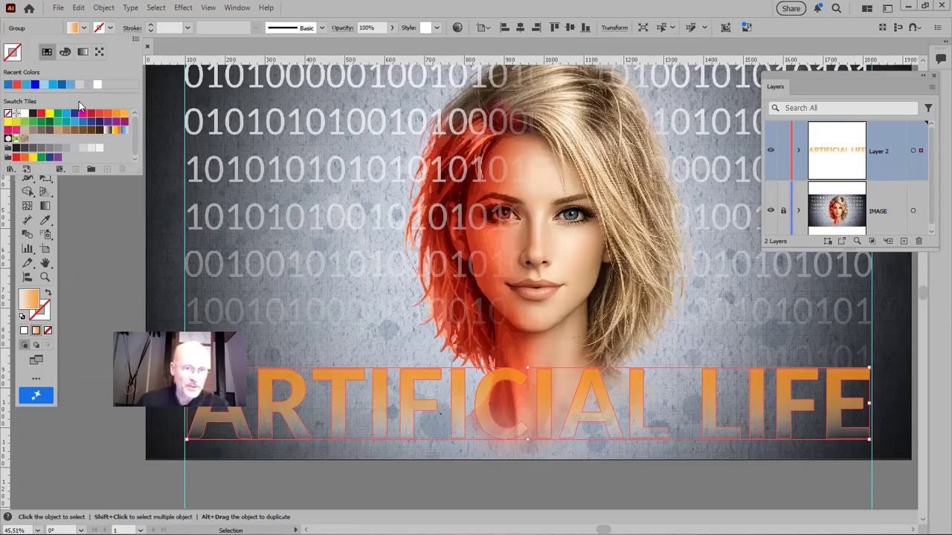
left_click(24, 113)
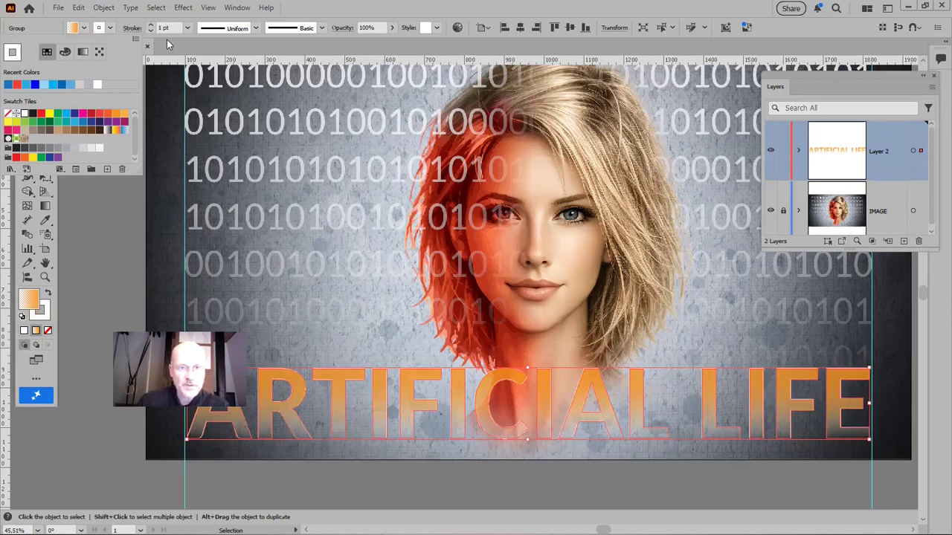
left_click(190, 29)
left_click(189, 30)
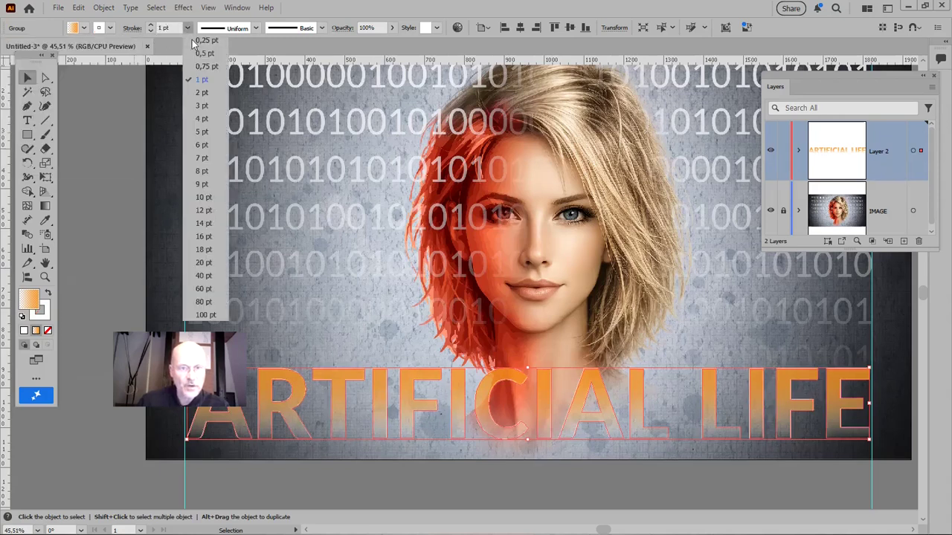
left_click(202, 118)
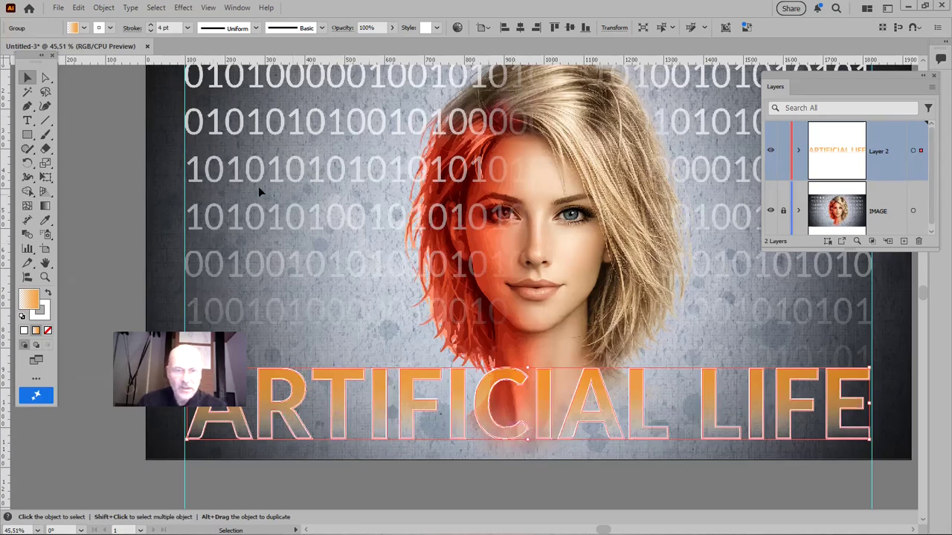
left_click(116, 150)
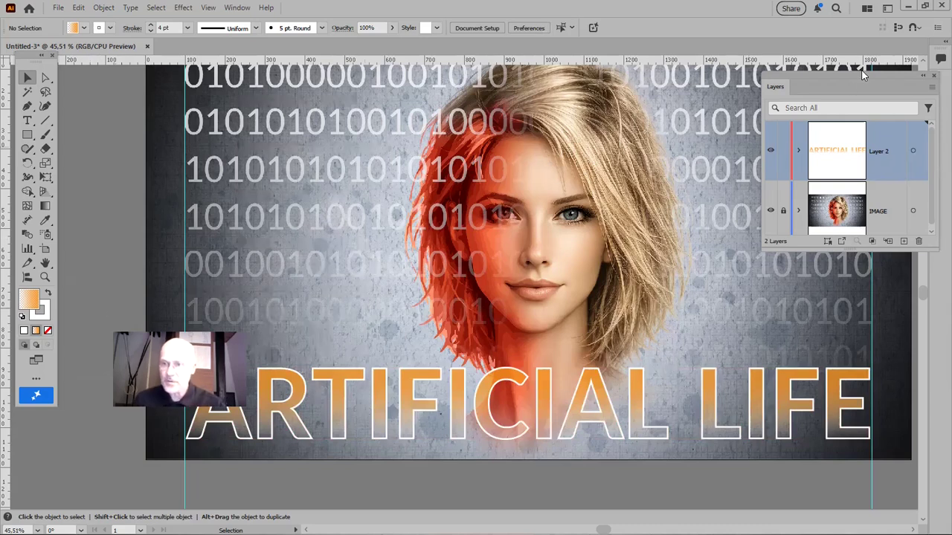
Rename Layer 2 as TEXT_01 and widen the layer list so the full name fits.
left_click_drag(861, 72, 749, 69)
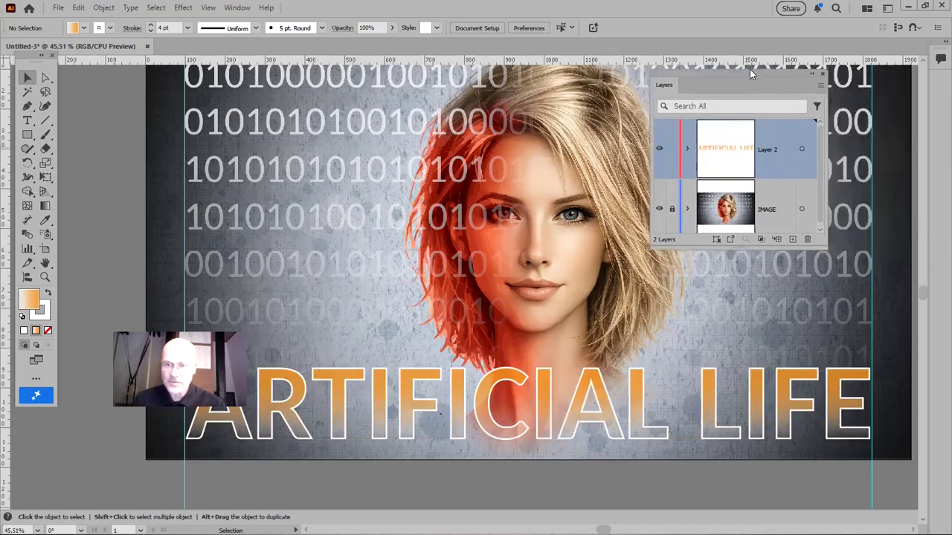
double_click(769, 149)
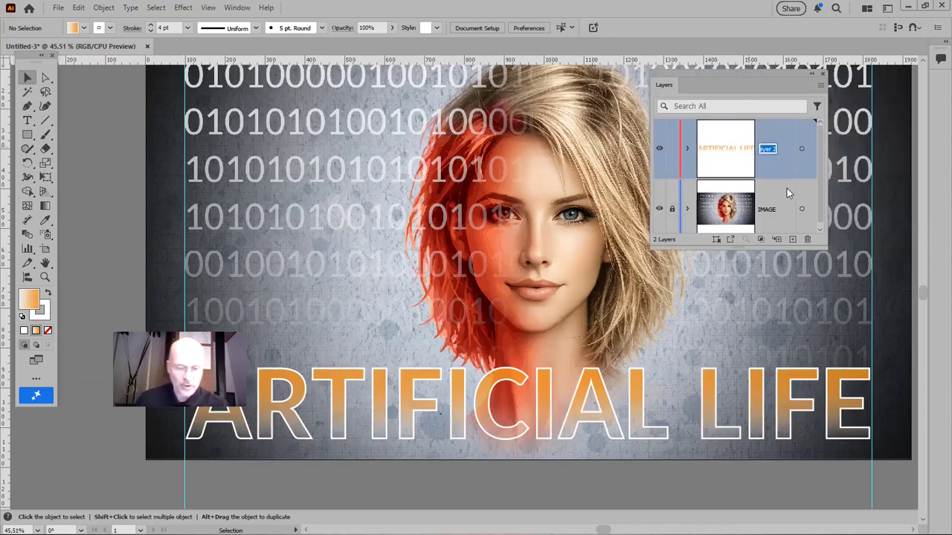
type("TE")
type("XT_01")
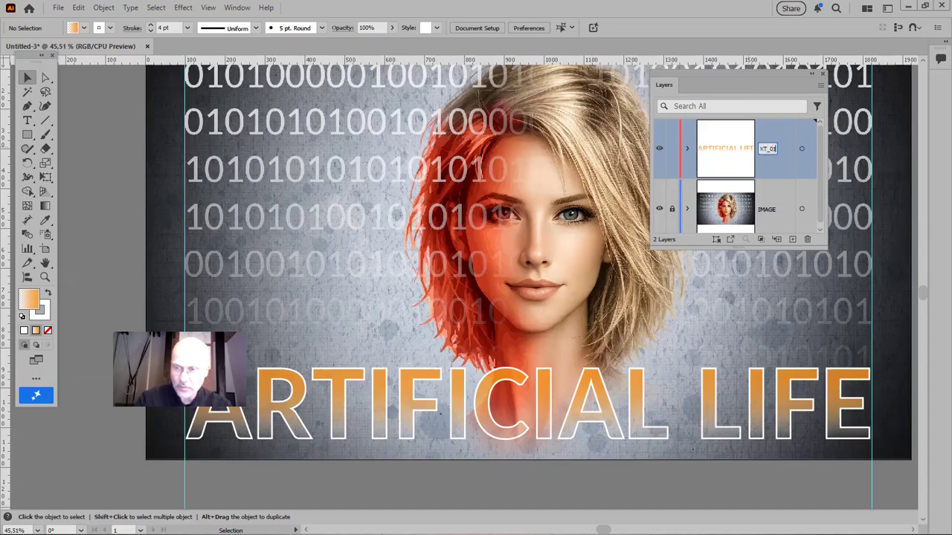
key("Return")
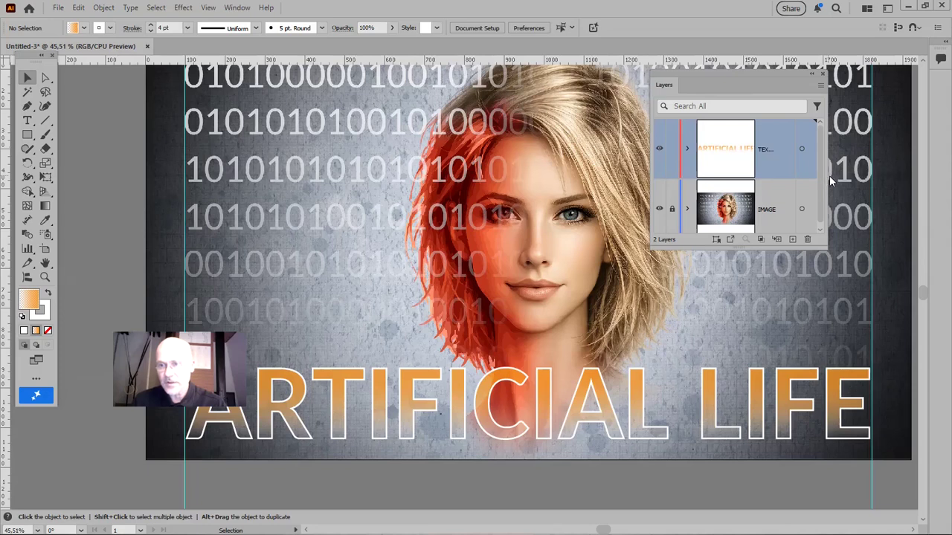
left_click_drag(826, 176, 882, 177)
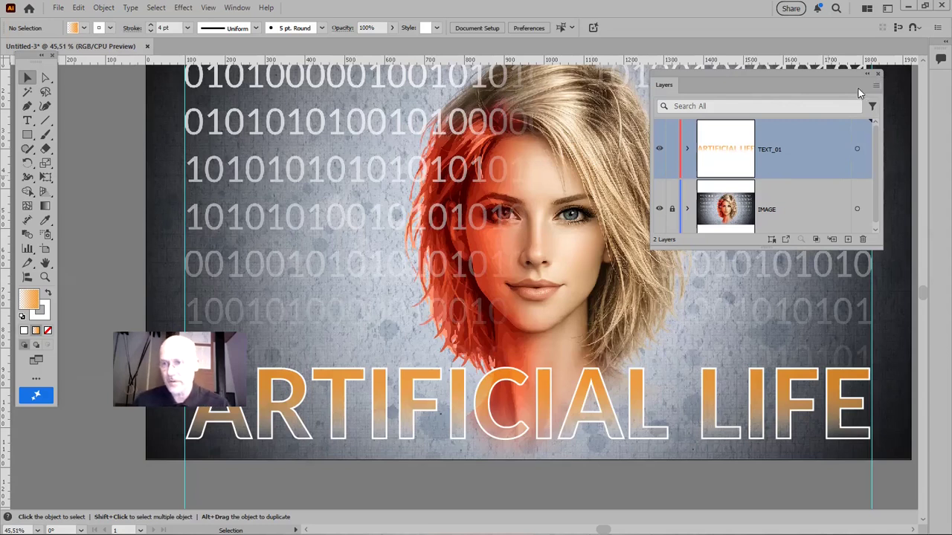
Duplicate the TEXT_01 layer and rename the copy as TEXT_02.
left_click(877, 87)
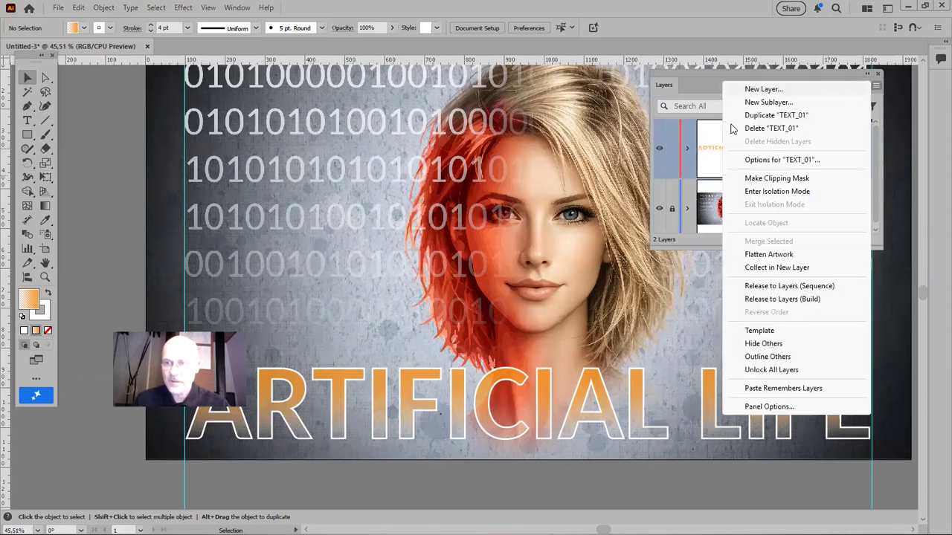
left_click(784, 119)
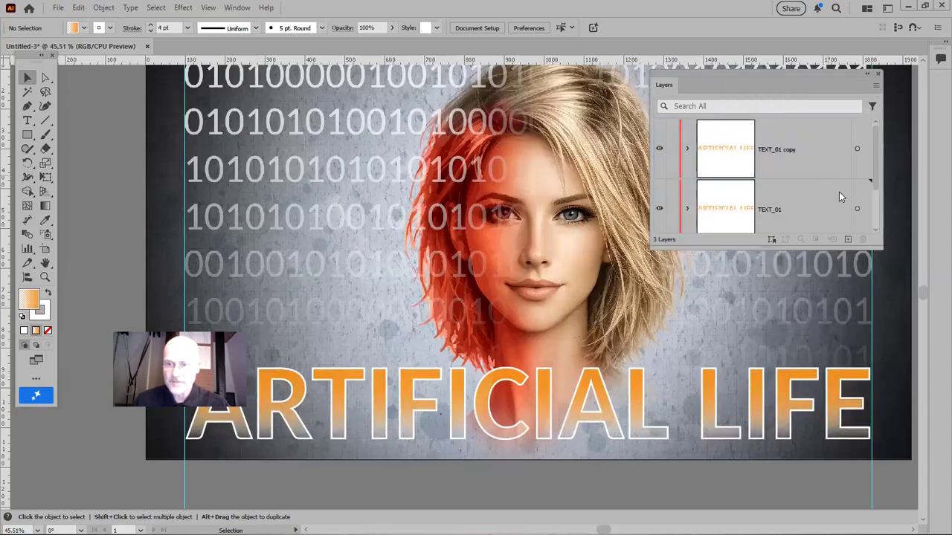
double_click(771, 149)
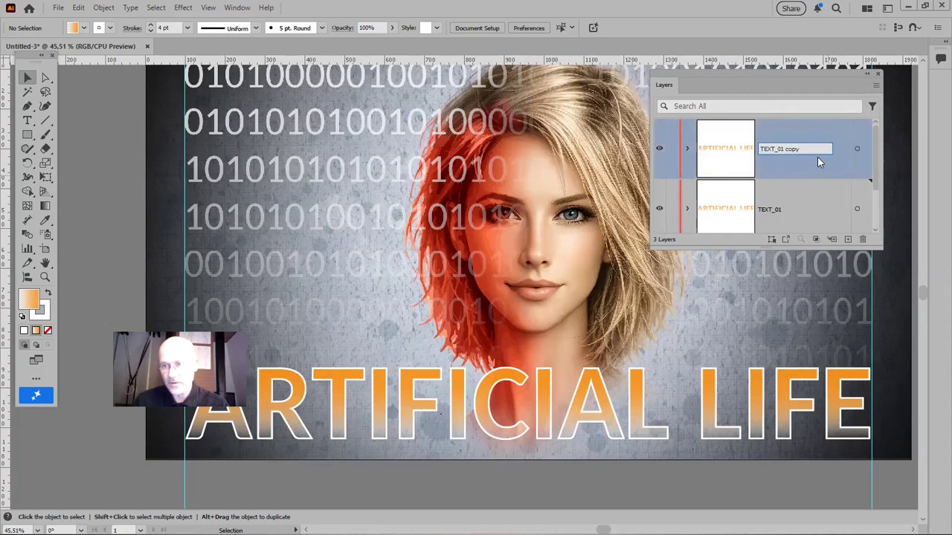
key("BackSpace")
key("BackSpace")
key("BackSpace")
key("BackSpace")
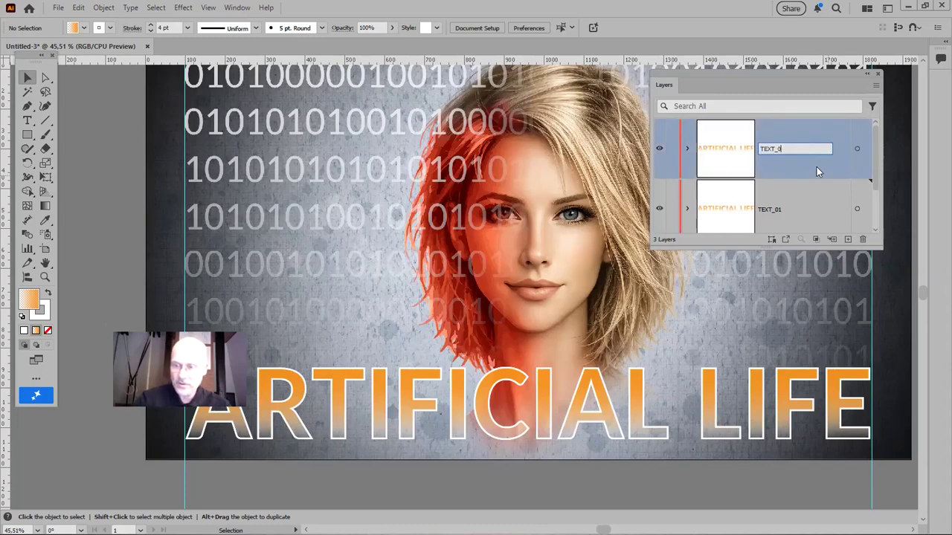
type("2")
key("Return")
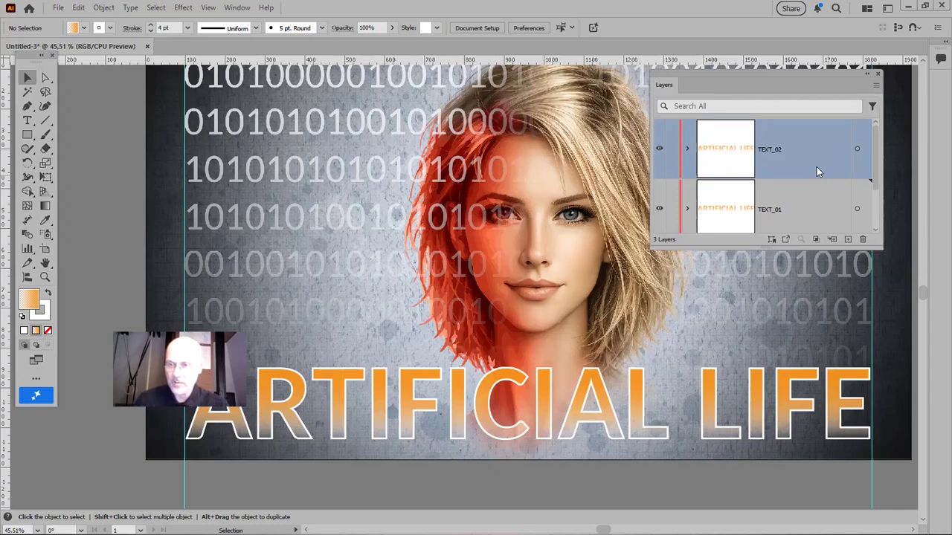
scroll(818, 171, "down", 2)
scroll(812, 145, "up", 2)
scroll(812, 216, "down", 2)
scroll(829, 201, "up", 2)
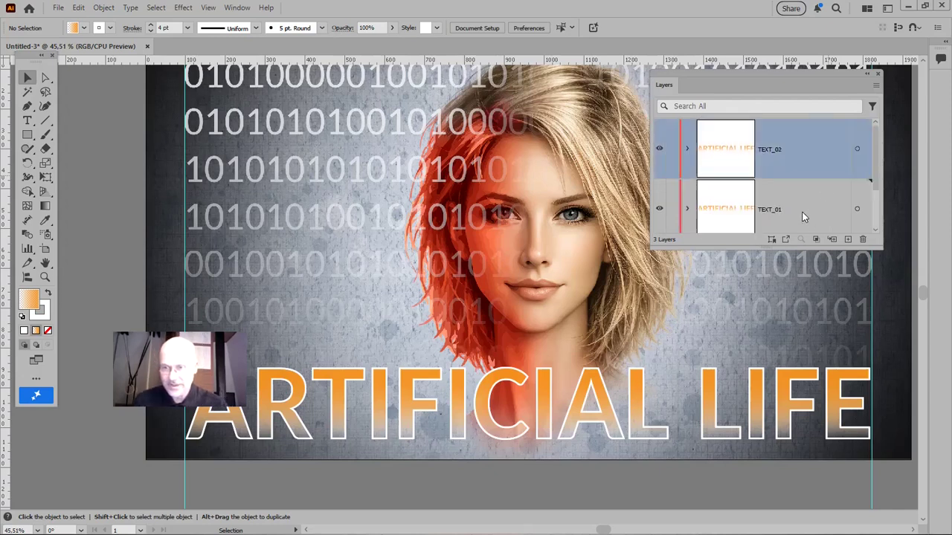
Select the lettering on the TEXT_01 layer and nudge it straight up by about a third of the letter height.
left_click(803, 212)
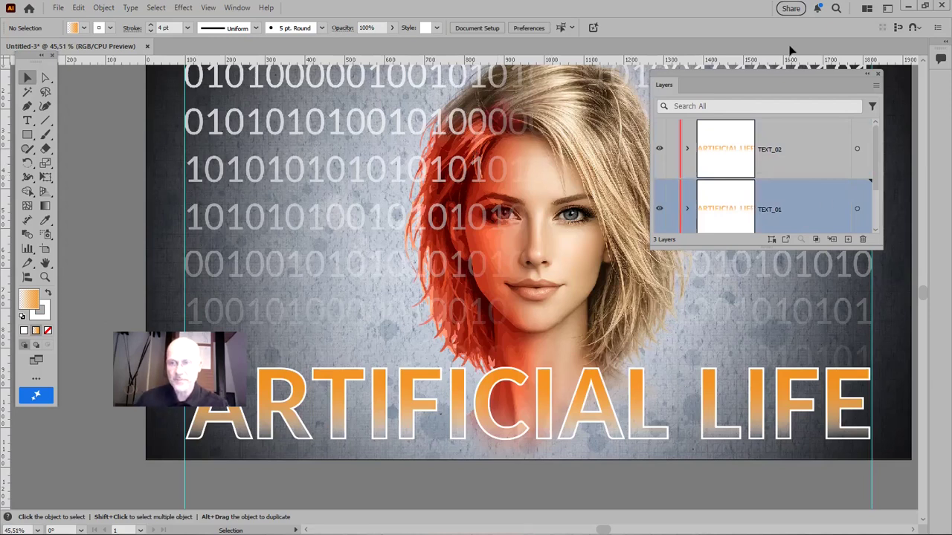
left_click_drag(775, 71, 687, 72)
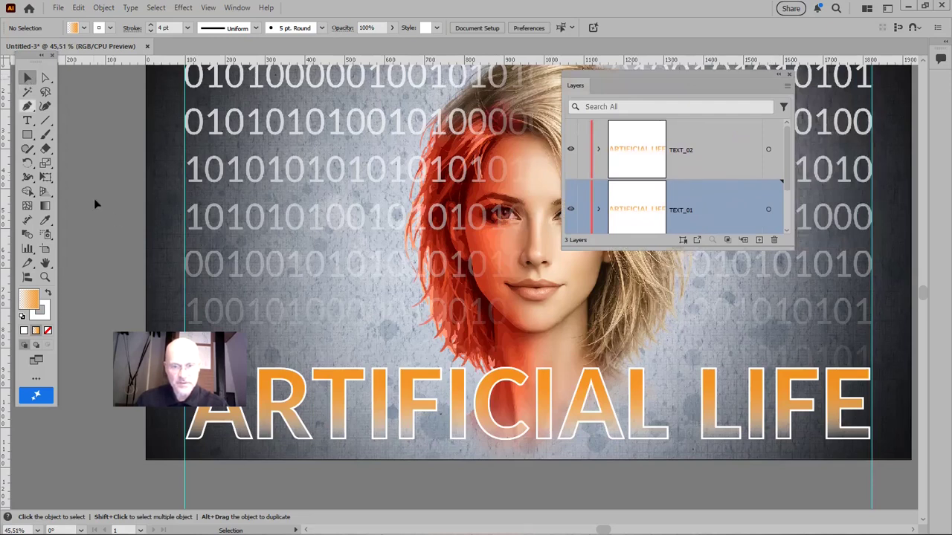
left_click(339, 424)
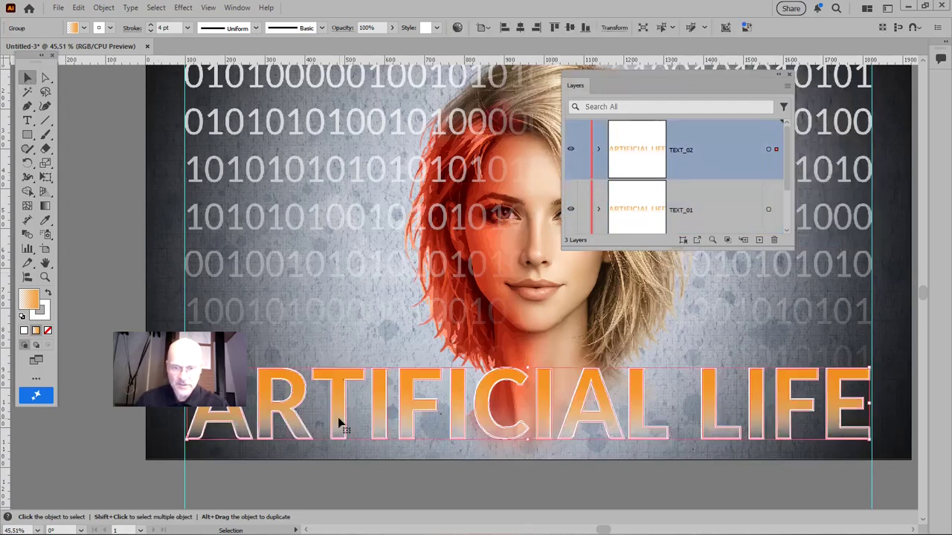
left_click(341, 280)
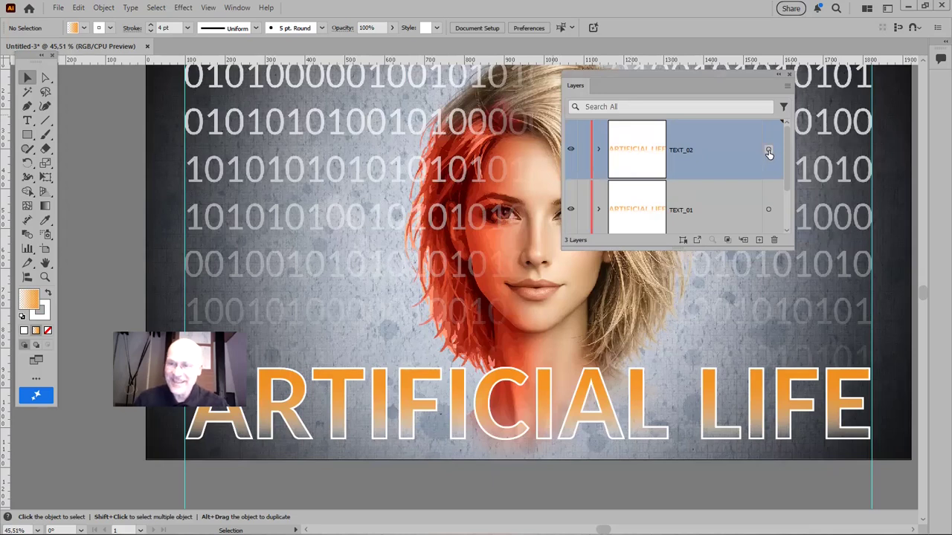
left_click(768, 209)
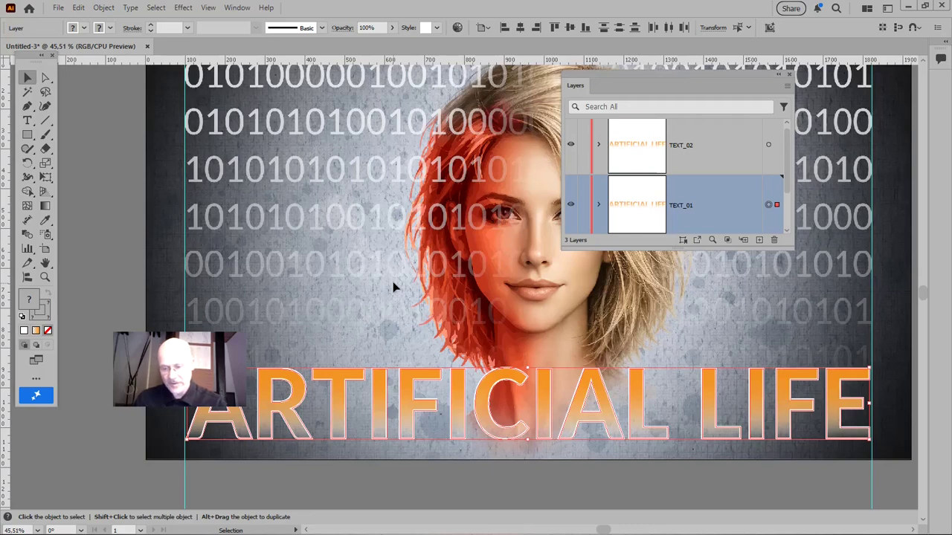
key("Up")
key("Up")
key("Up")
key("Up")
key("Up")
key("Up")
key("Up")
key("Up")
key("Up")
key("Up")
key("Up")
key("Up")
key("Up")
key("Up")
key("Up")
key("Up")
key("Up")
key("Up")
key("Up")
key("Up")
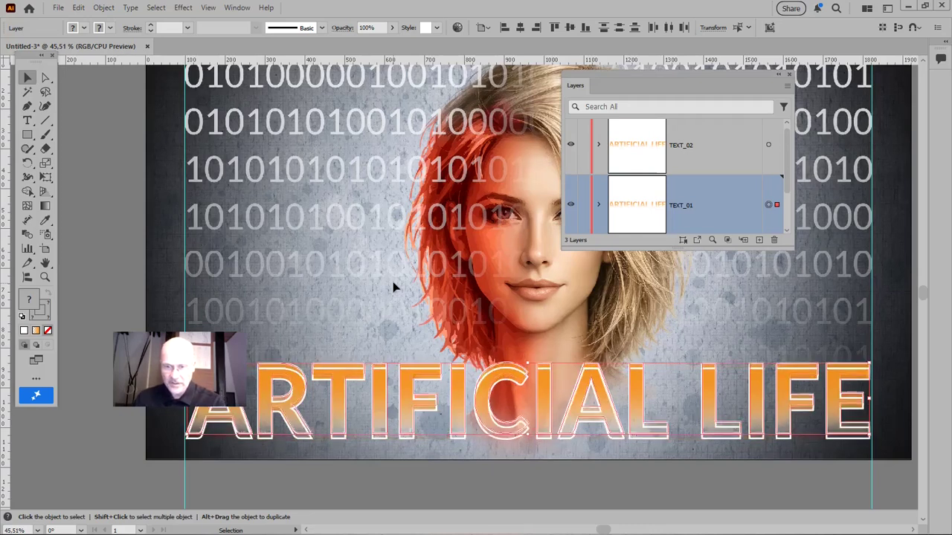
key("Up")
key("Up")
key("Up")
key("Up")
key("Up")
key("Up")
key("Up")
key("Up")
key("Up")
key("Up")
key("Up")
key("Up")
key("Up")
key("Up")
key("Up")
key("Up")
key("Up")
key("Up")
key("Up")
key("Up")
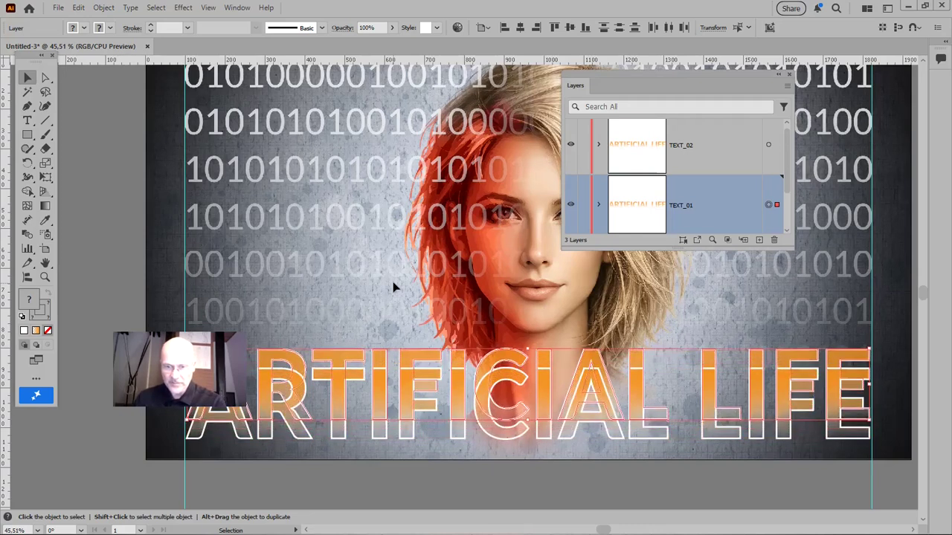
key("Up")
key("Up")
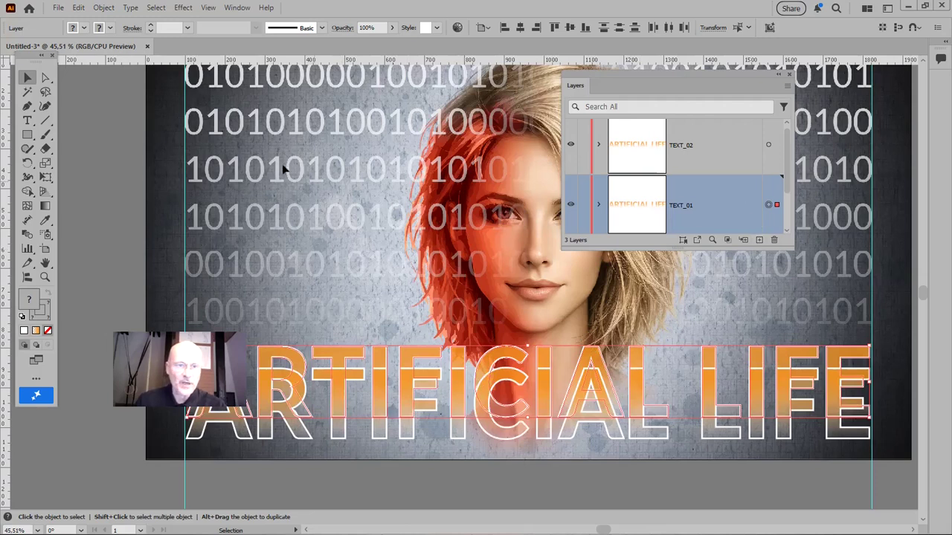
Remove the stroke from the TEXT_01 lettering and set its opacity to 60%.
left_click(110, 28)
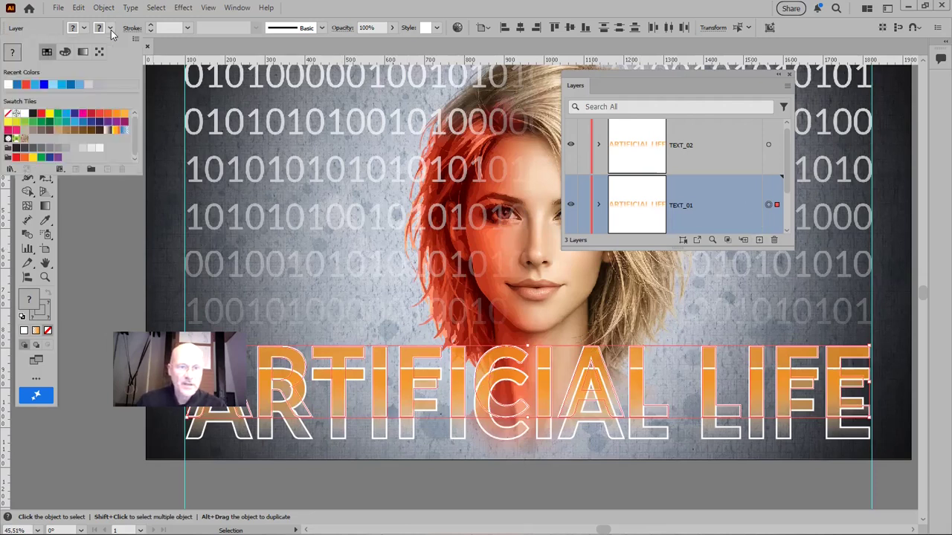
left_click(9, 114)
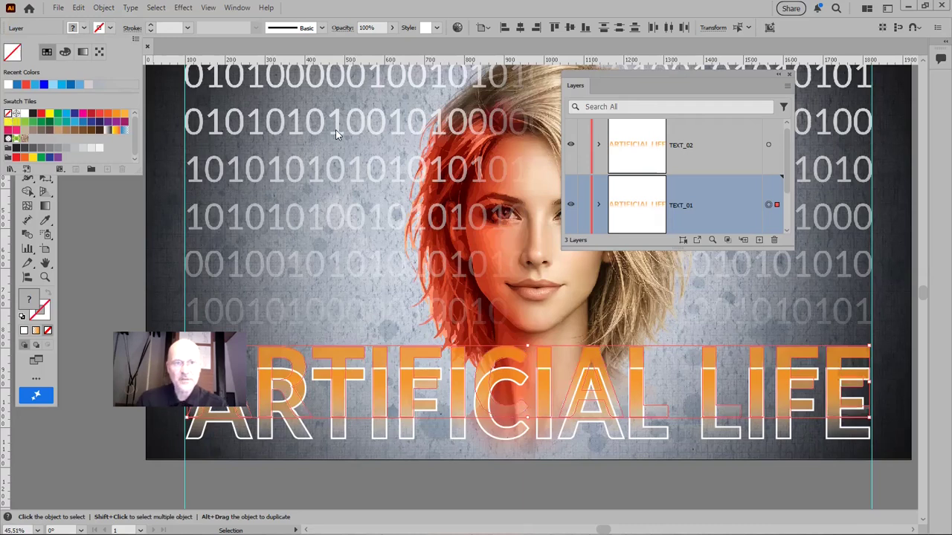
left_click(730, 202)
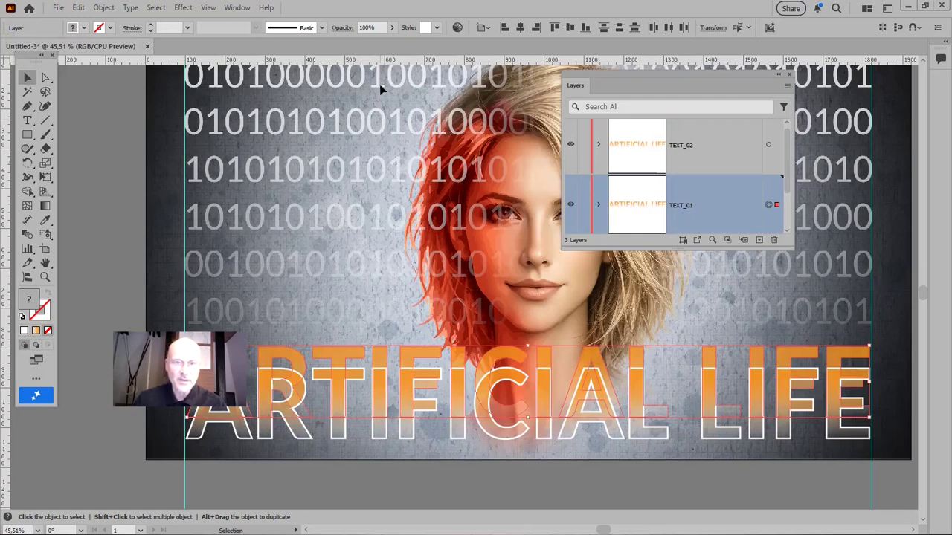
left_click(370, 27)
type("60")
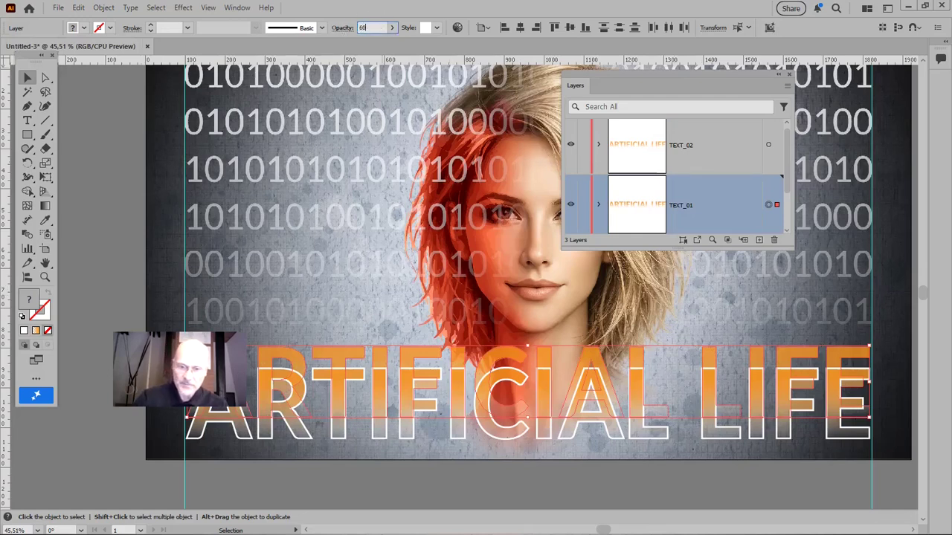
key("Return")
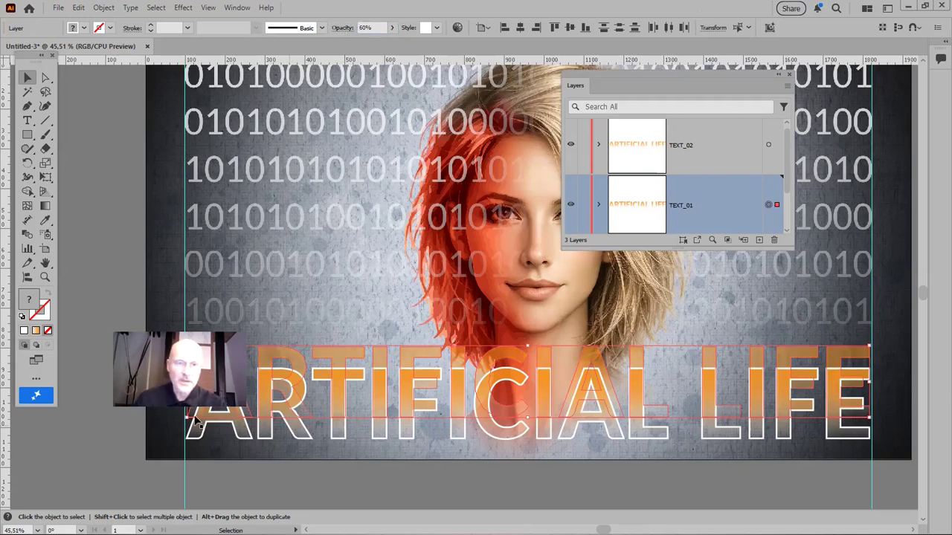
Deselect the lettering, hide the guides and rulers, and move the layer list clear of the artboard.
left_click(208, 9)
mouse_move(261, 481)
left_click(425, 482)
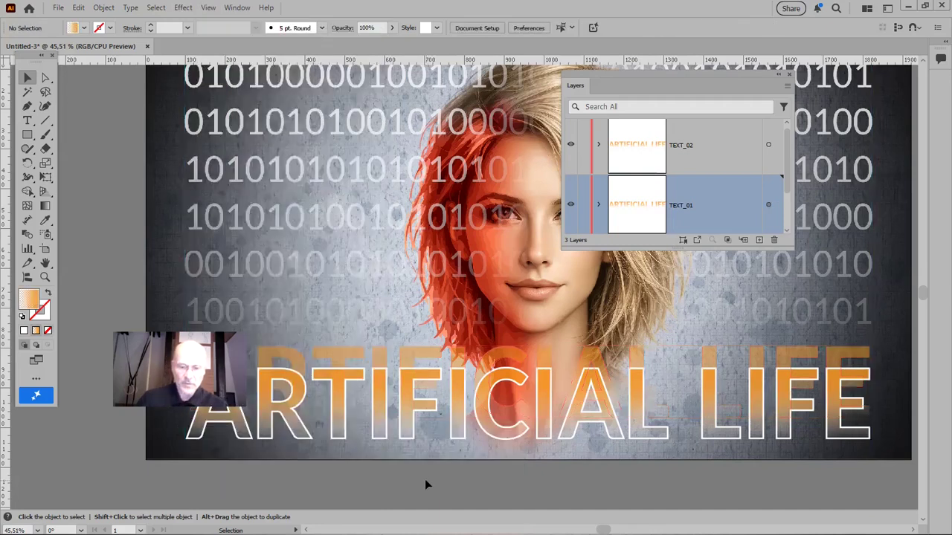
key("a")
key("ctrl+0")
key("v")
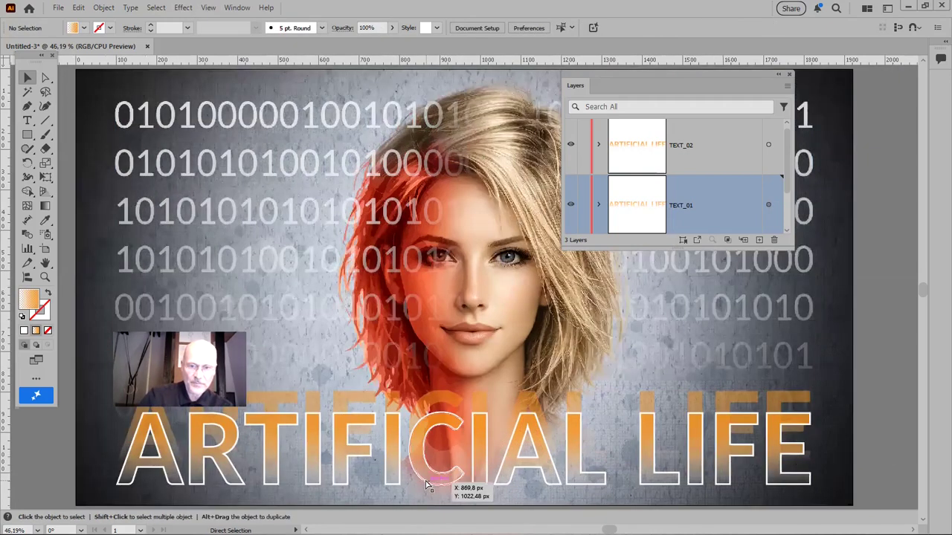
left_click_drag(568, 75, 886, 125)
key("a")
key("ctrl+r")
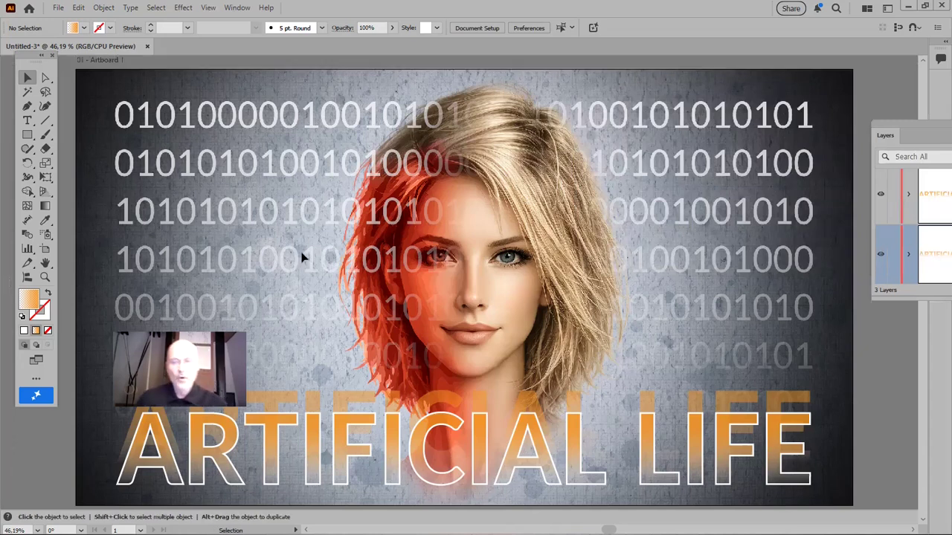